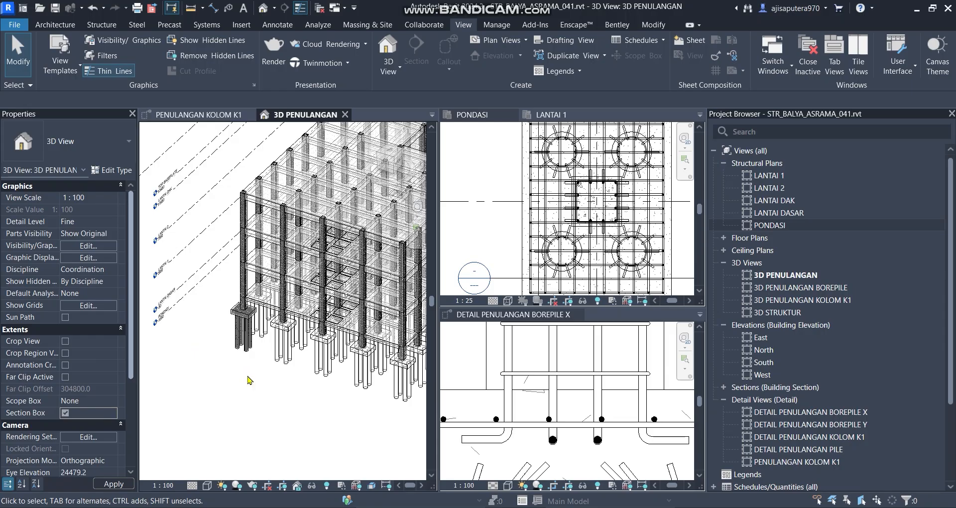
- Shrink the section box of the 3D PENULANGAN view vertically so it encloses only the ground-floor beams and slab zone
left_click(210, 234)
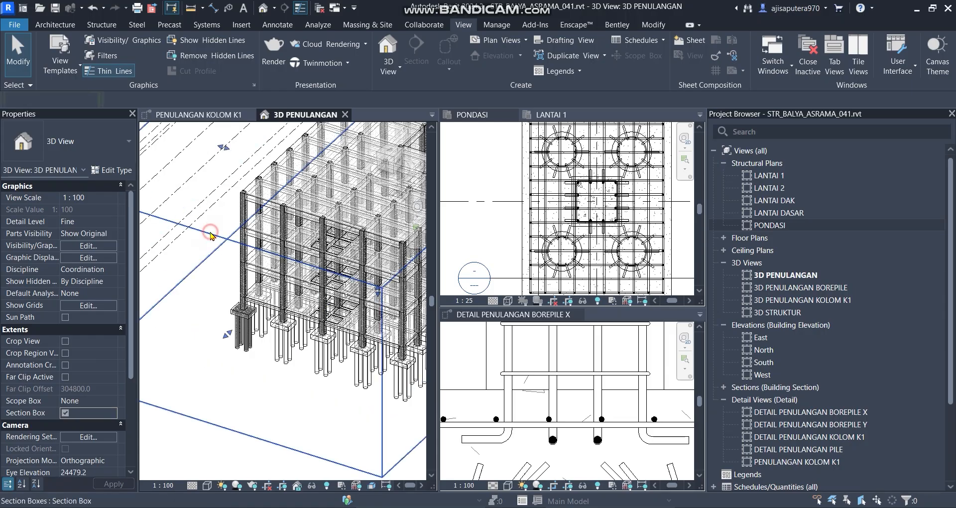
middle_click_drag(211, 234, 281, 186, "shift")
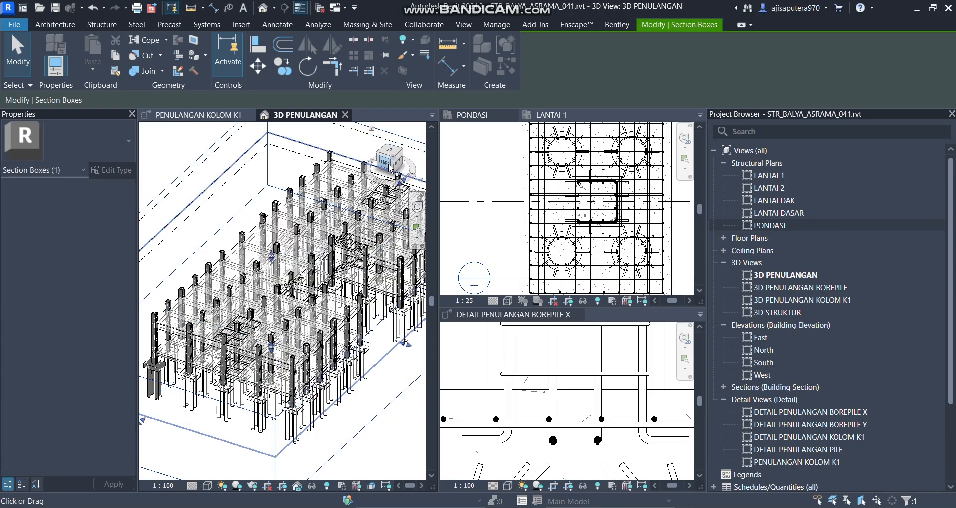
left_click(389, 167)
scroll(294, 259, "up", 6)
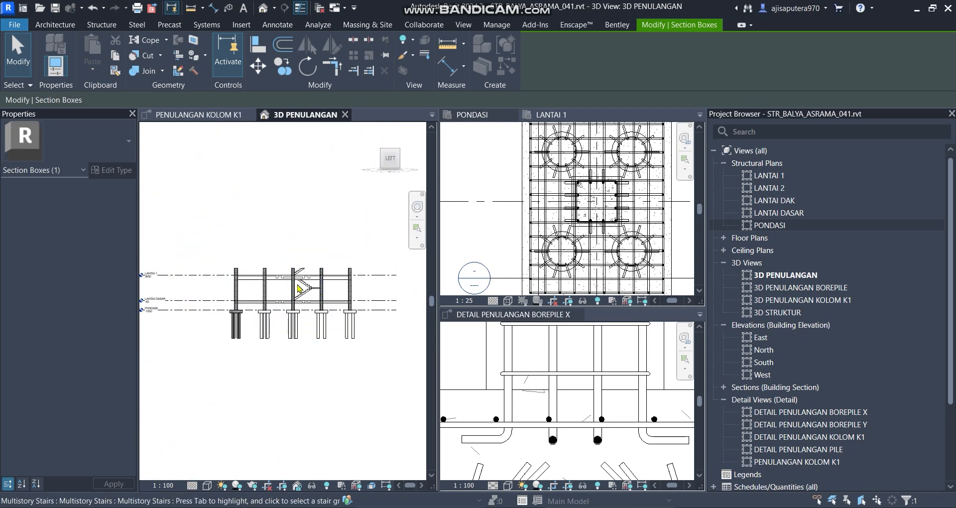
left_click_drag(240, 255, 238, 301)
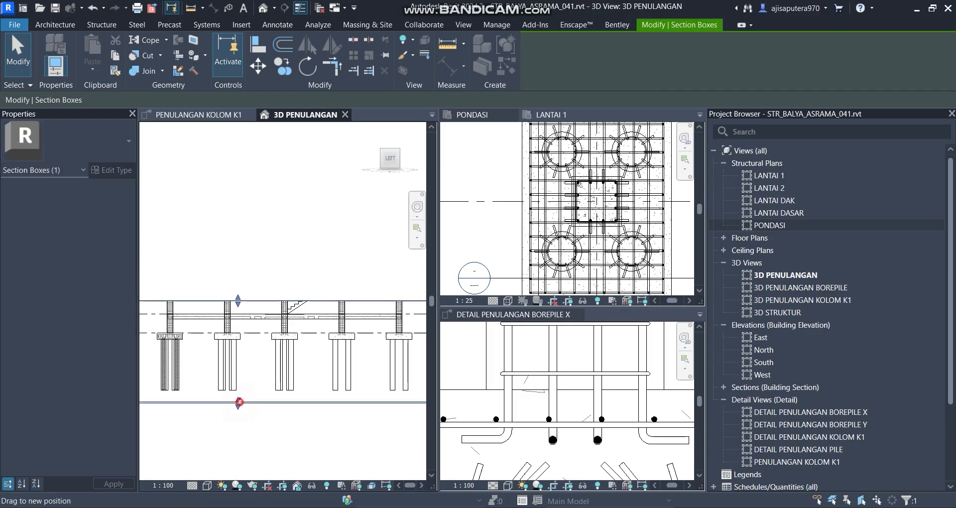
left_click_drag(238, 401, 239, 346)
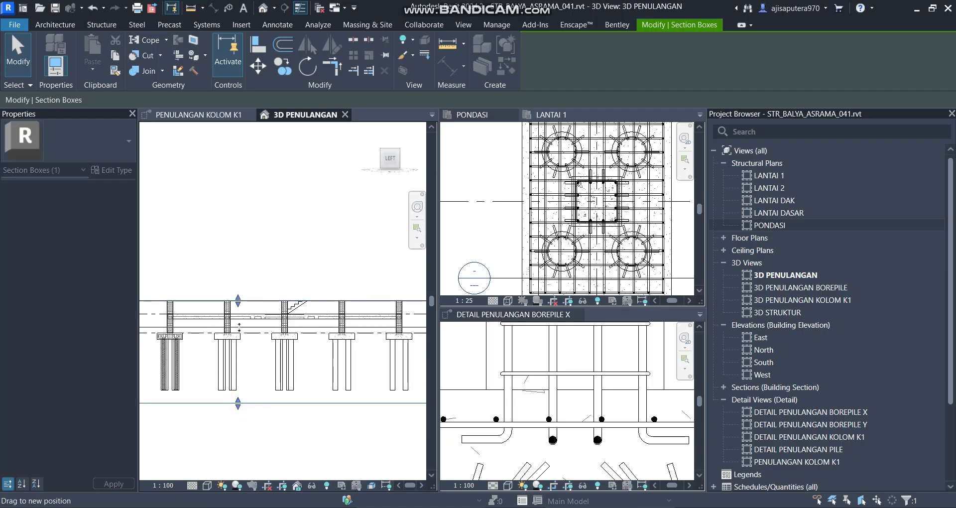
- Inspect the ground-floor slabs, tie beams and column reinforcement in the cropped 3D PENULANGAN view
middle_click_drag(262, 312, 232, 352, "shift")
scroll(232, 352, "up", 6)
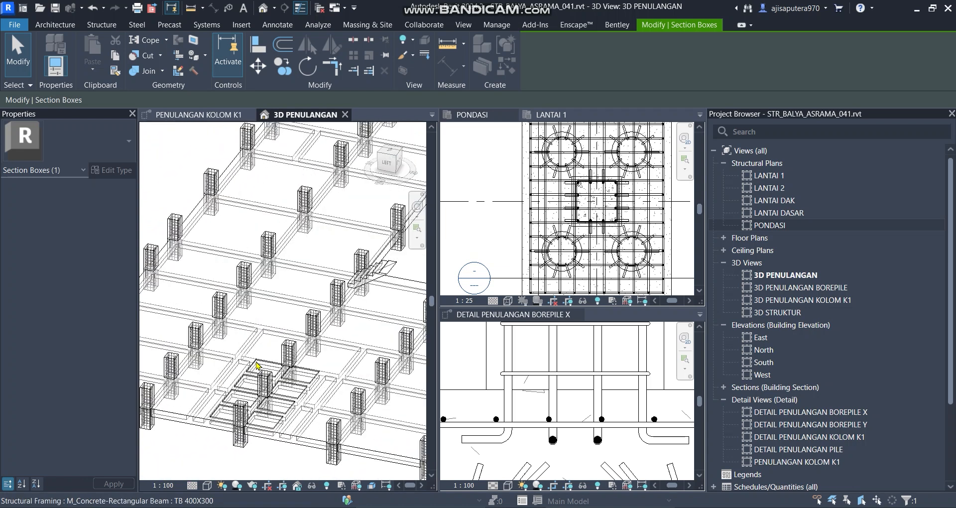
scroll(260, 339, "up", 4)
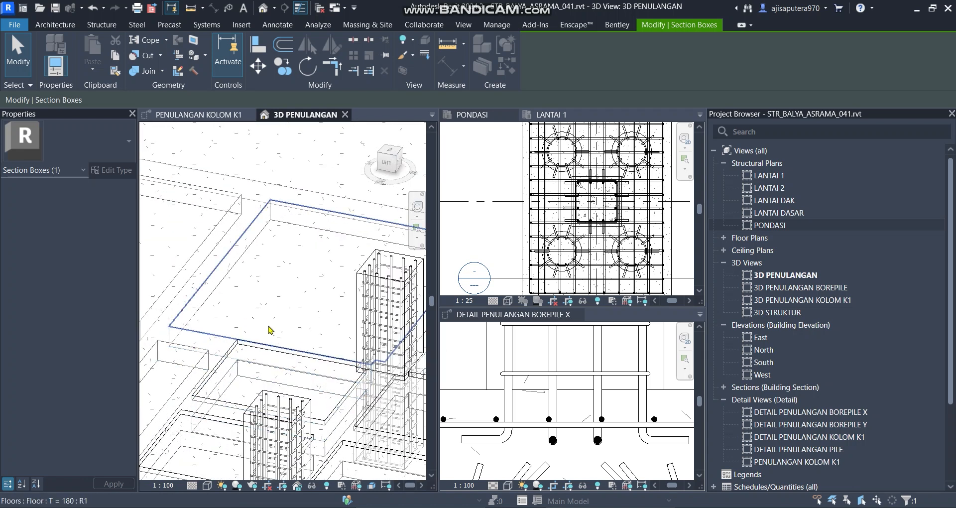
scroll(268, 309, "down", 4)
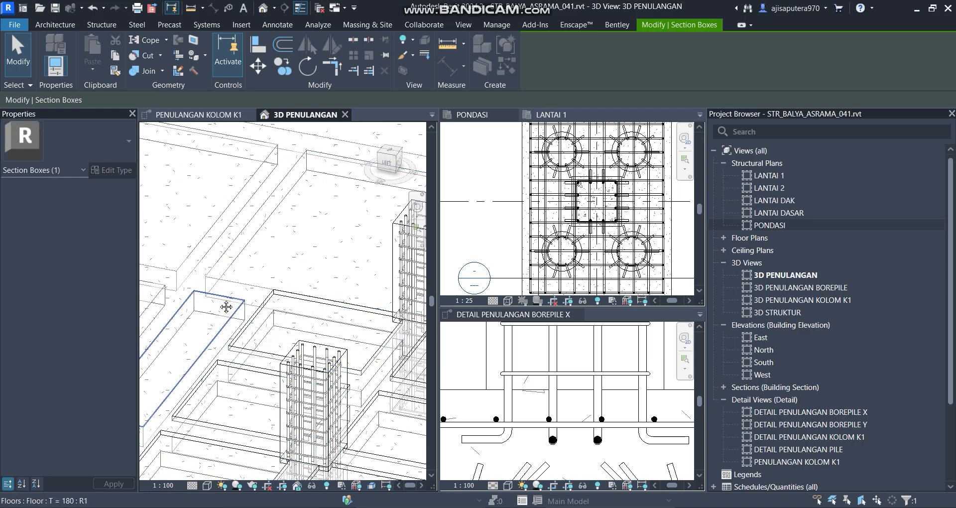
middle_click_drag(226, 307, 416, 188)
scroll(158, 290, "down", 5)
middle_click_drag(189, 311, 379, 336)
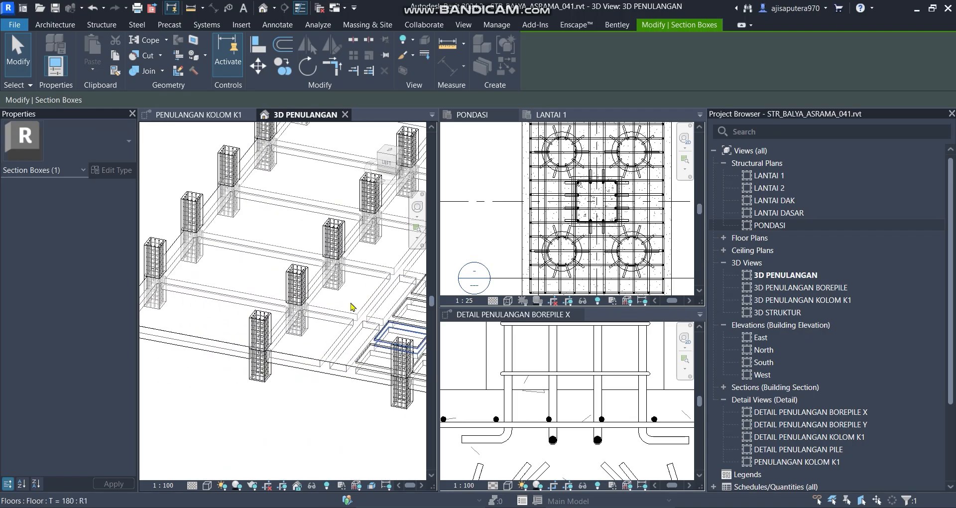
middle_click_drag(342, 203, 339, 211)
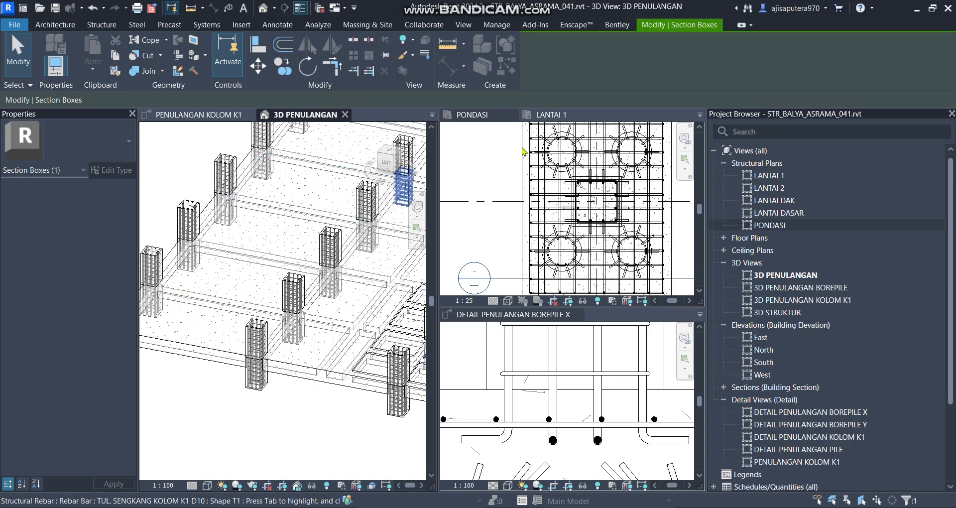
- Open the LANTAI DASAR structural plan and close the PONDASI, LANTAI 1 and DETAIL PENULANGAN KOLOM K1 views
left_click(513, 114)
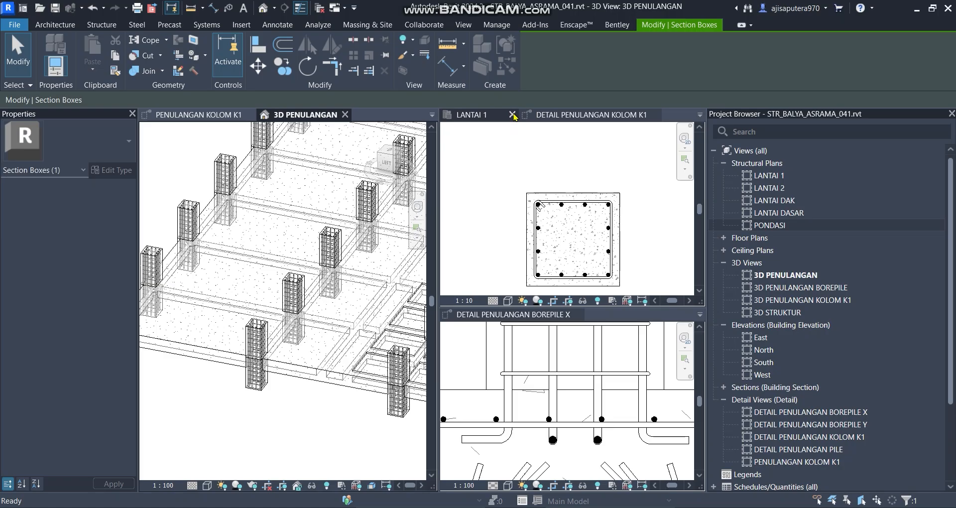
left_click(513, 115)
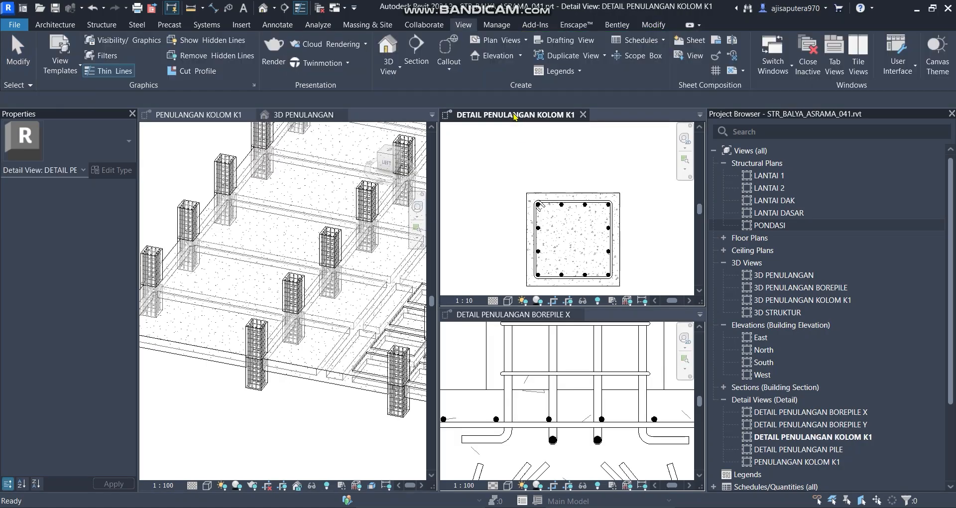
double_click(792, 212)
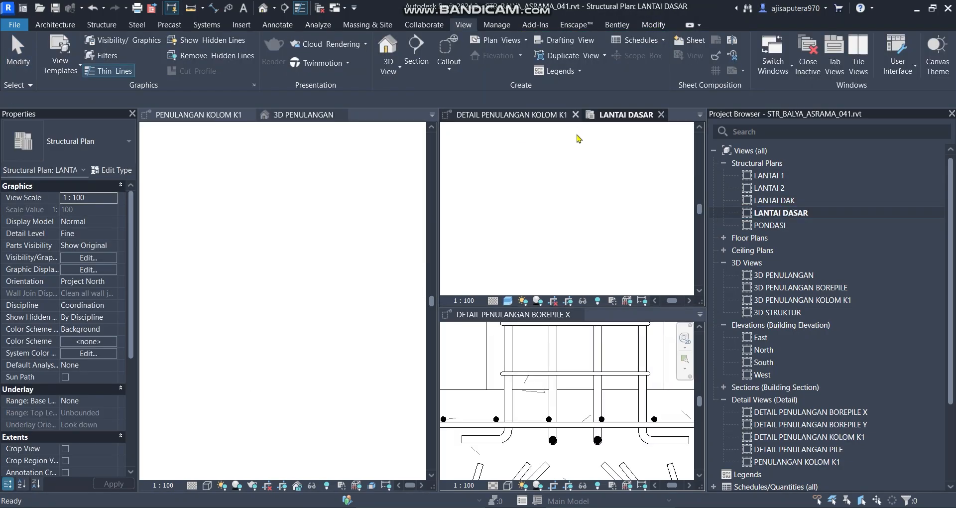
left_click(575, 115)
- Window-select the elements beside an outer-row column in the LANTAI DASAR plan and filter the selection to Floors only
scroll(554, 219, "up", 5)
scroll(503, 182, "up", 6)
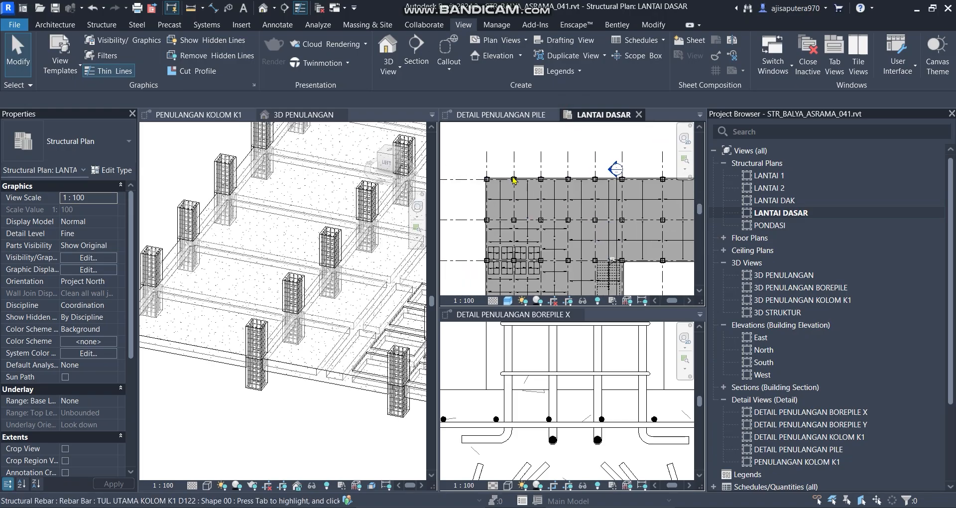
scroll(501, 181, "up", 4)
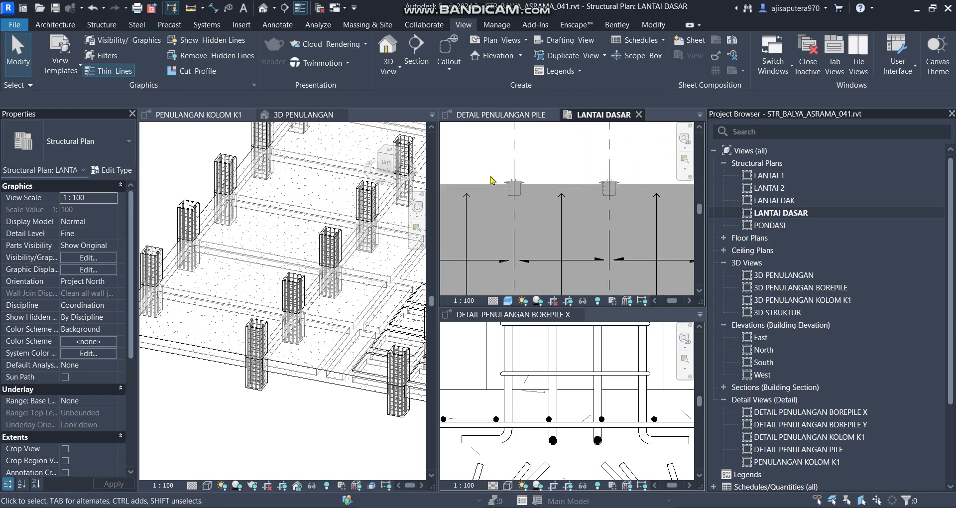
middle_click_drag(501, 183, 515, 176)
scroll(511, 176, "down", 1)
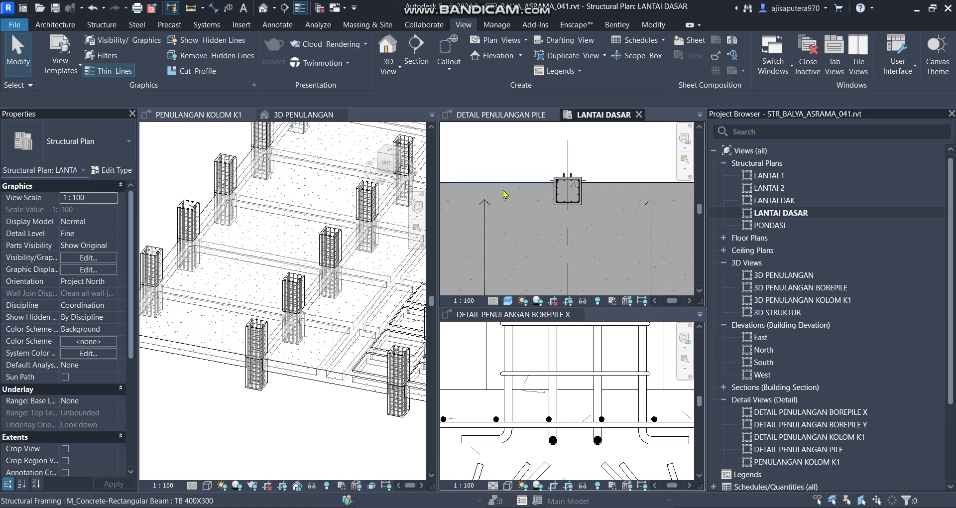
scroll(512, 188, "up", 1)
middle_click_drag(549, 219, 537, 207)
scroll(557, 197, "up", 4)
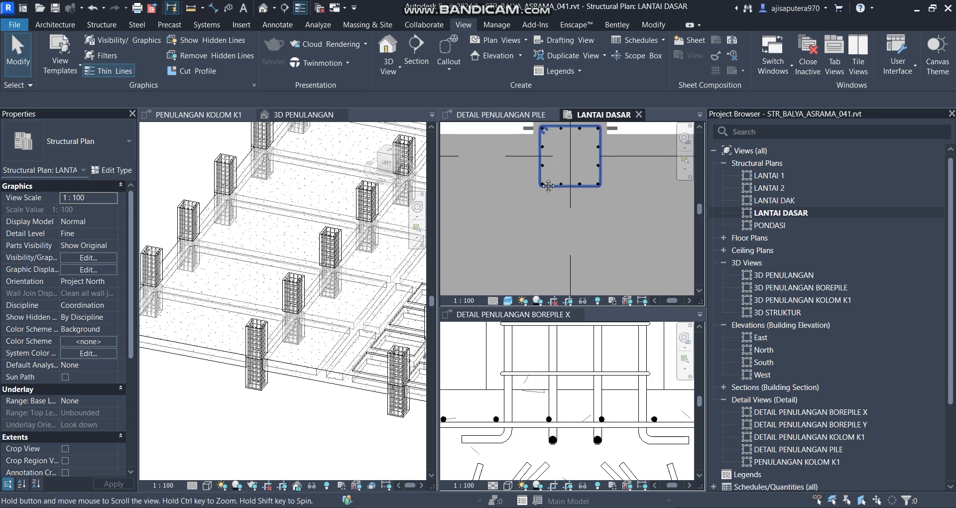
middle_click_drag(486, 201, 560, 206)
scroll(555, 203, "down", 2)
left_click_drag(525, 154, 495, 246)
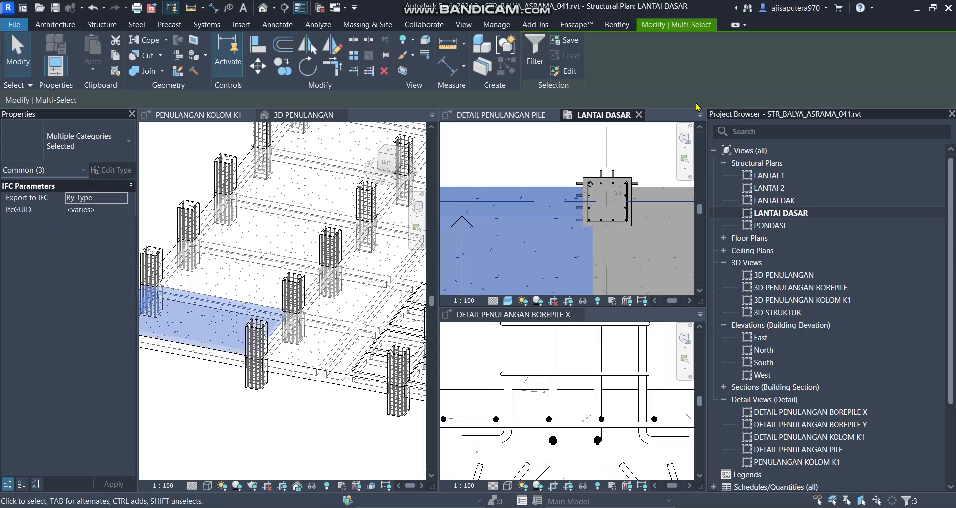
left_click(537, 52)
left_click(732, 328)
left_click(731, 338)
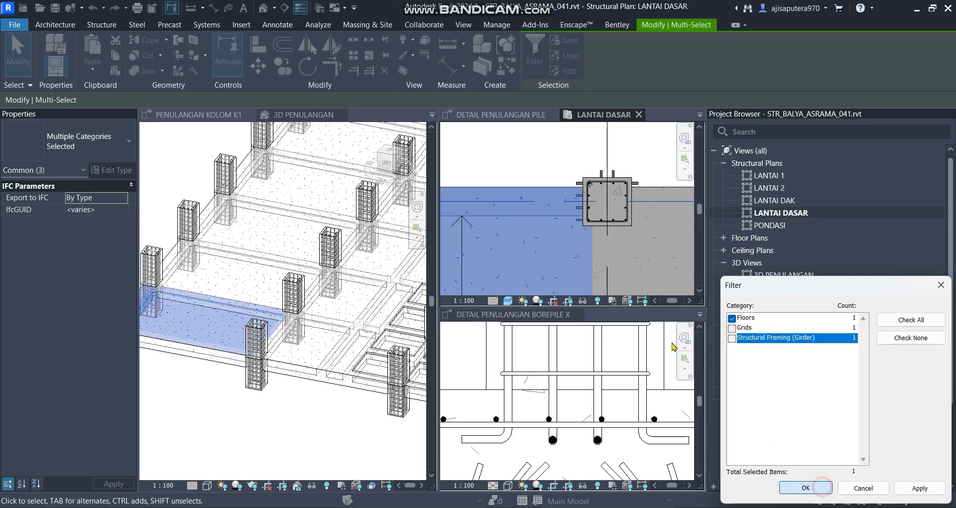
left_click(821, 488)
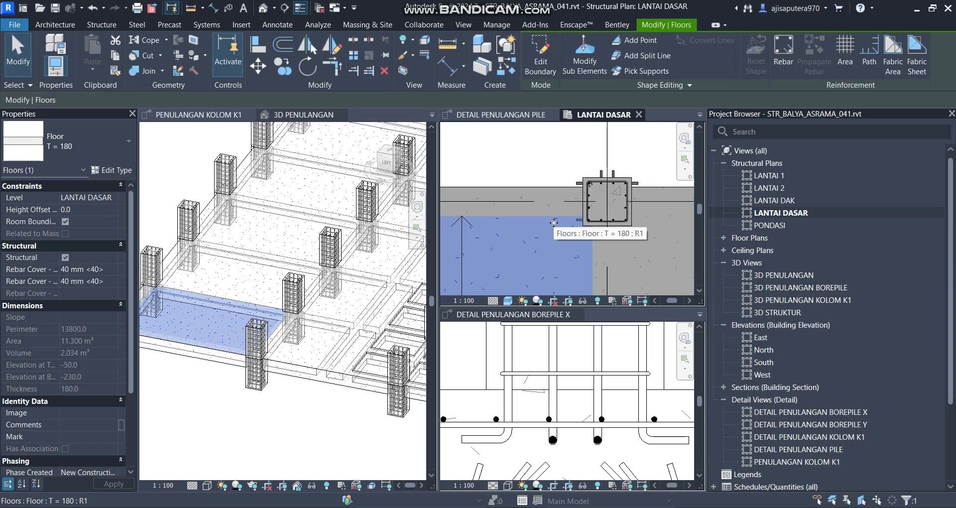
- Select all instances of the T = 180 floor visible in the plan and temporarily hide them
right_click(554, 222)
left_click(622, 331)
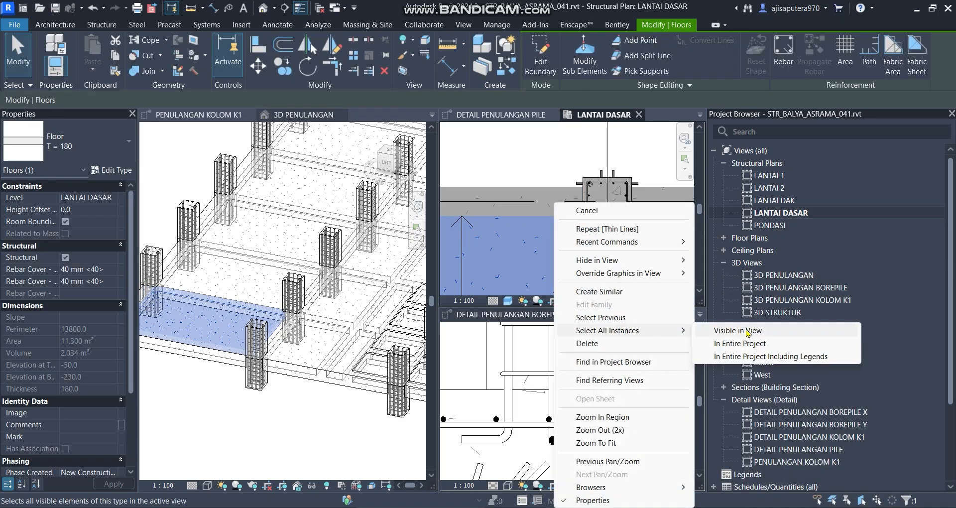
left_click(727, 331)
scroll(538, 182, "down", 5)
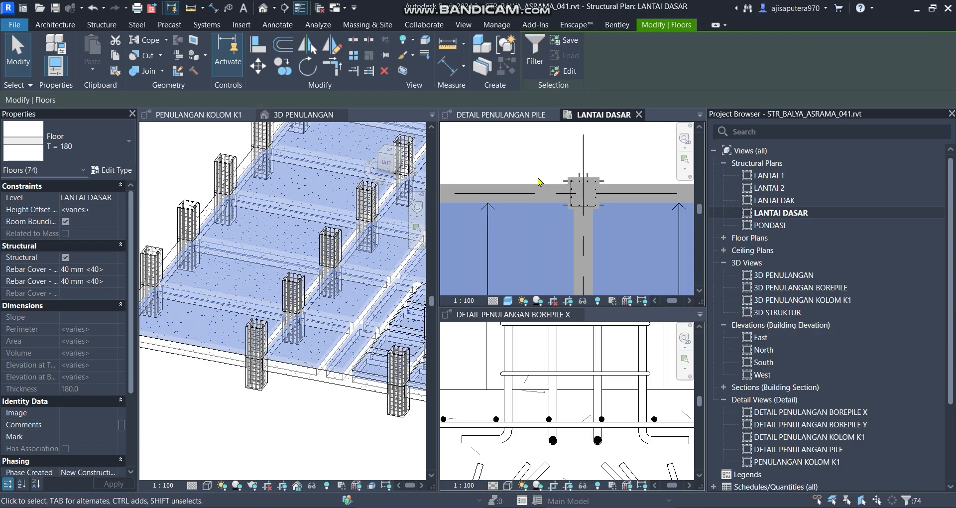
scroll(538, 181, "up", 3)
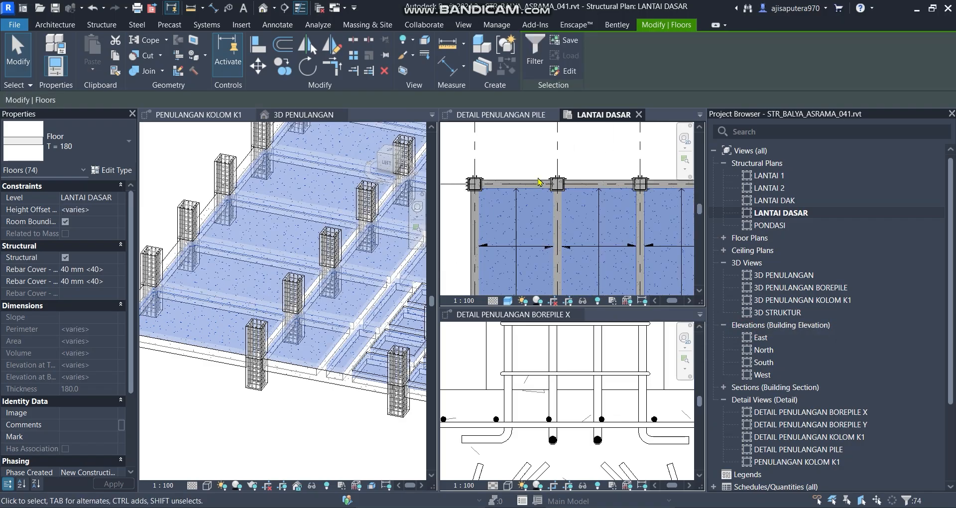
key("h")
key("h")
- Change the LANTAI DASAR plan's visual style to an unshaded line display
scroll(525, 164, "up", 2)
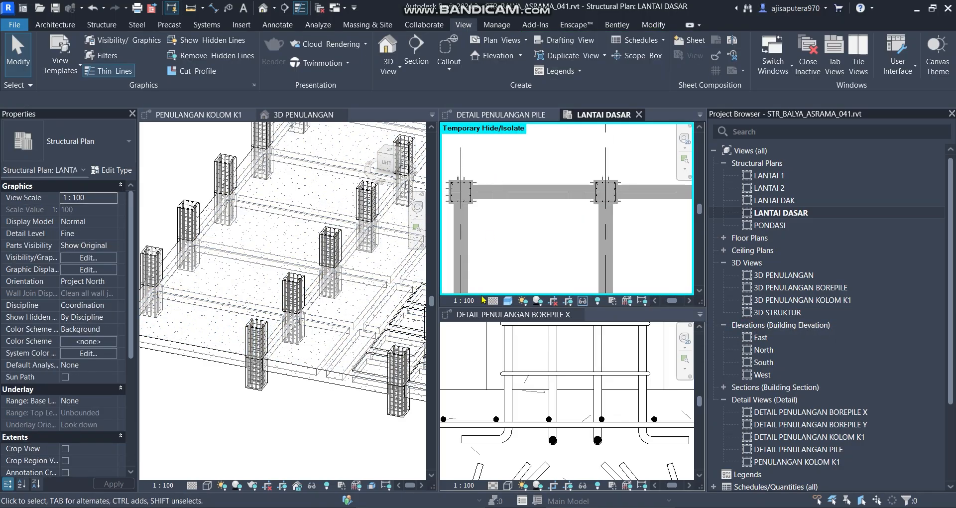
left_click(507, 300)
left_click(527, 239)
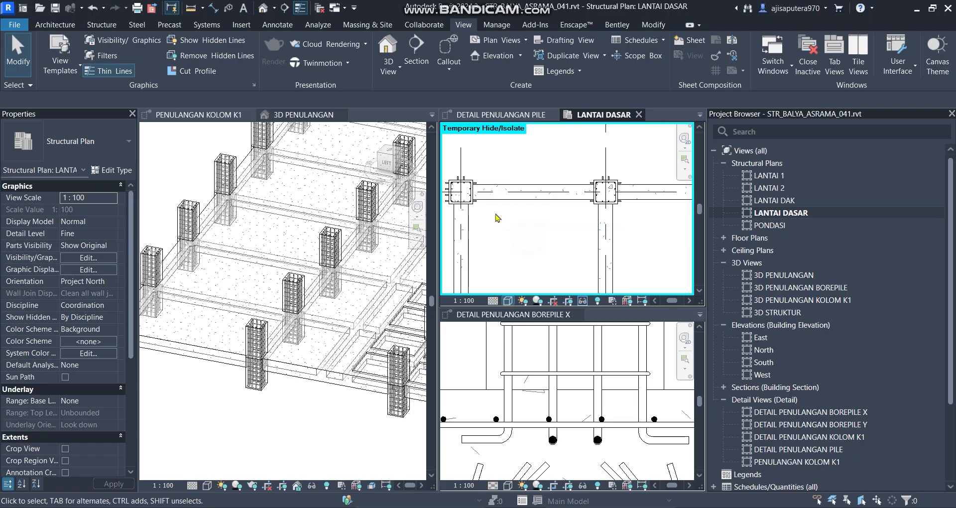
- Examine the tie beams and their connections to the reinforced columns along the building's outer grid line
scroll(497, 220, "up", 4)
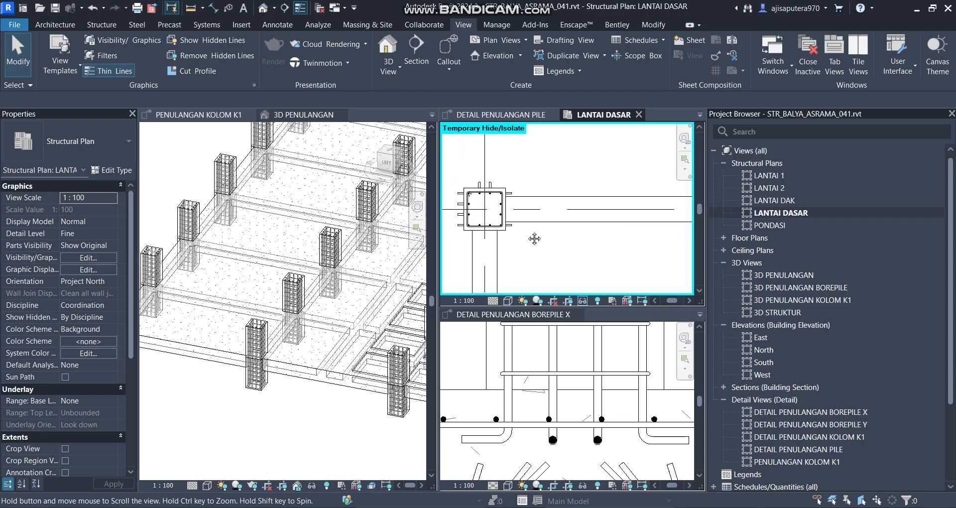
middle_click_drag(574, 229, 568, 230)
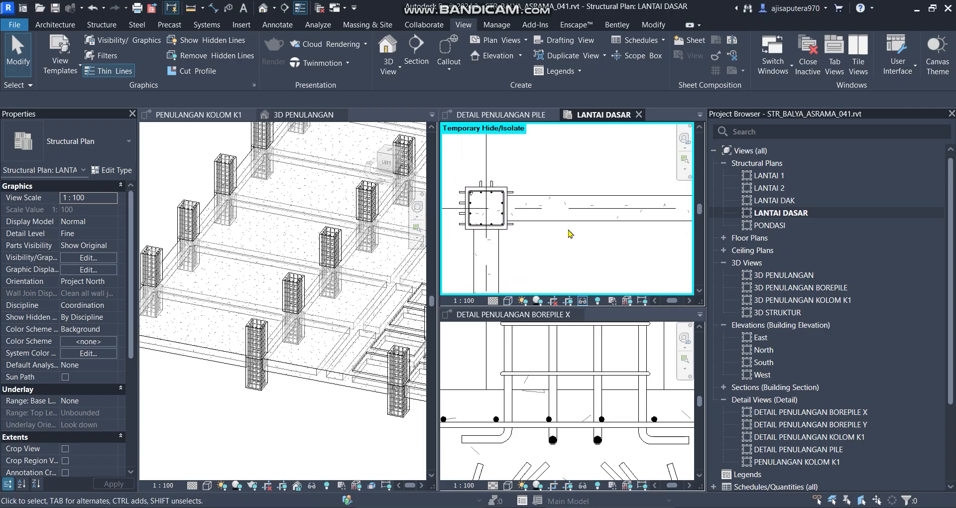
scroll(520, 228, "up", 3)
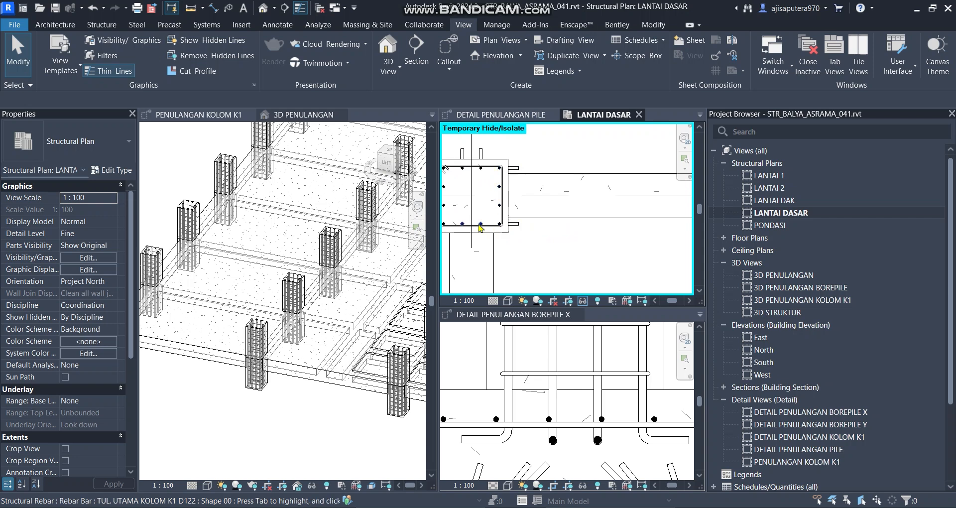
scroll(516, 239, "down", 3)
middle_click_drag(663, 263, 604, 266)
scroll(603, 260, "down", 3)
scroll(593, 227, "up", 2)
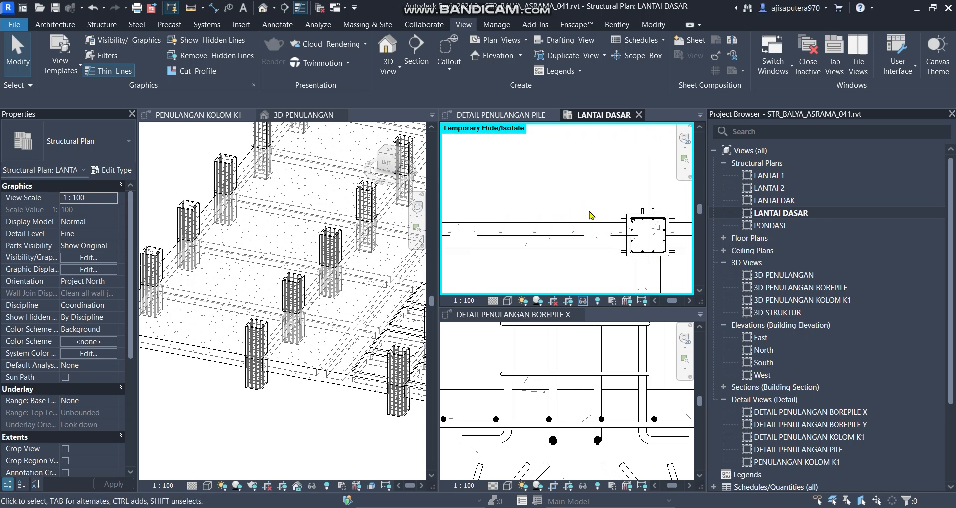
middle_click_drag(539, 197, 606, 204)
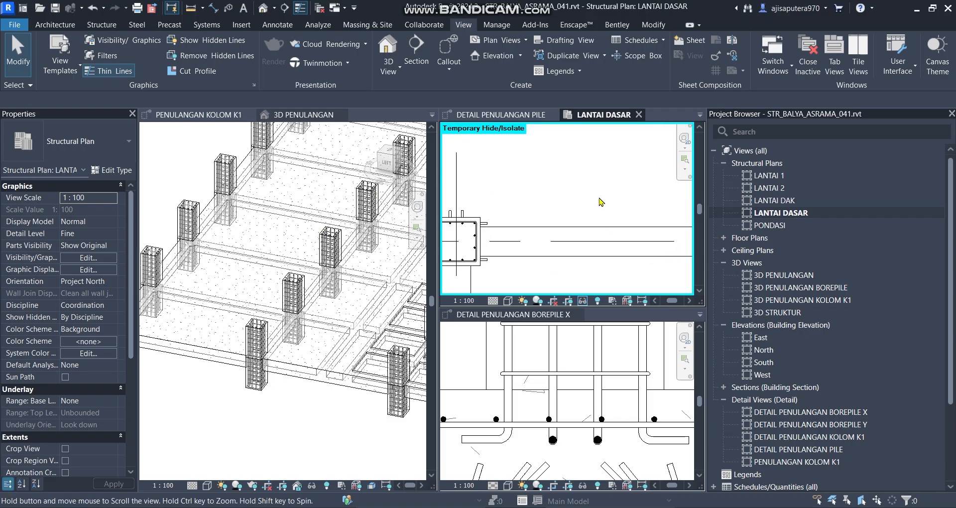
scroll(547, 226, "down", 1)
middle_click_drag(542, 225, 519, 194)
scroll(525, 211, "down", 1)
- Place a Detail View section line parallel to the outer tie beam, just outside it, spanning two adjacent columns
scroll(513, 202, "down", 2)
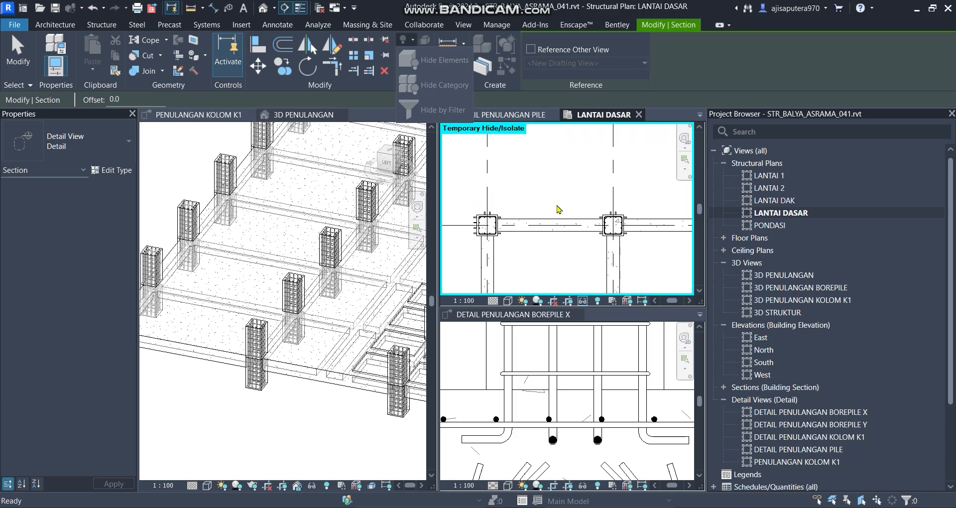
scroll(558, 209, "up", 1)
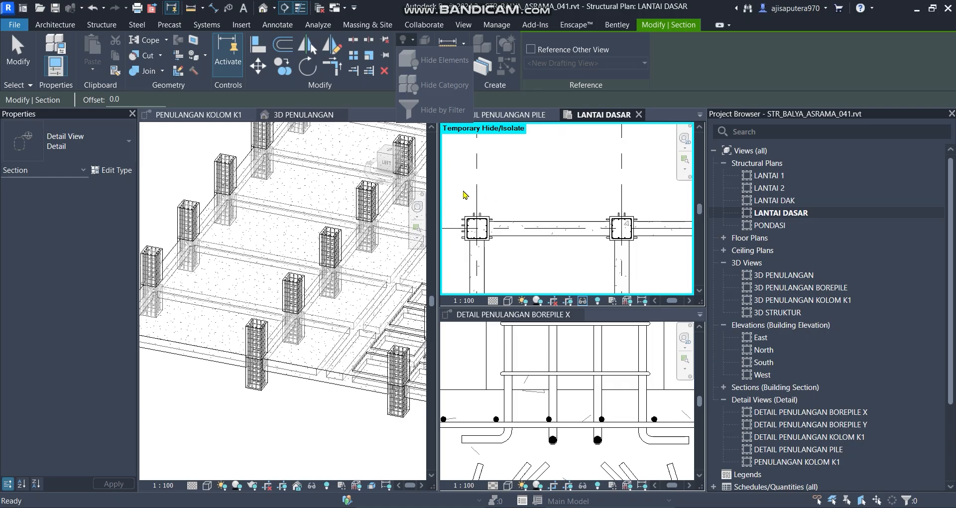
middle_click_drag(449, 199, 459, 204)
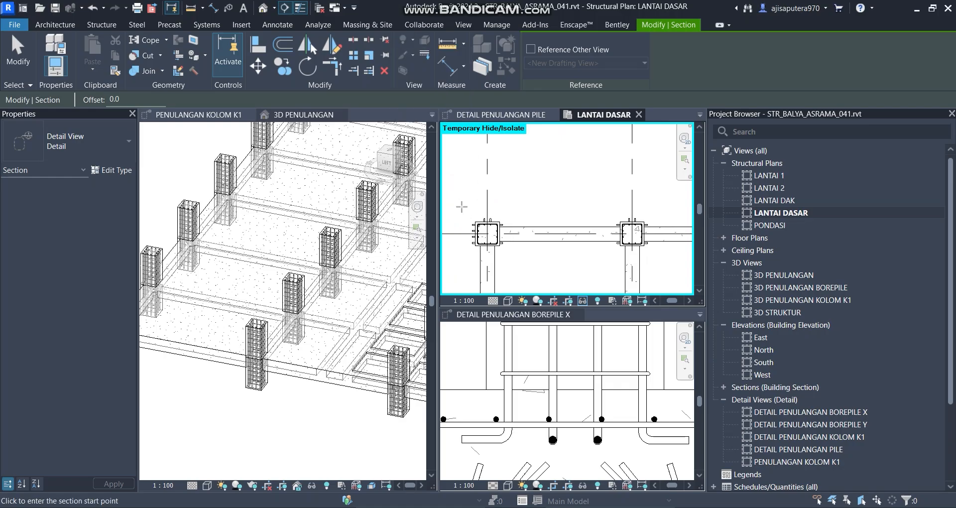
left_click(462, 206)
left_click(669, 215)
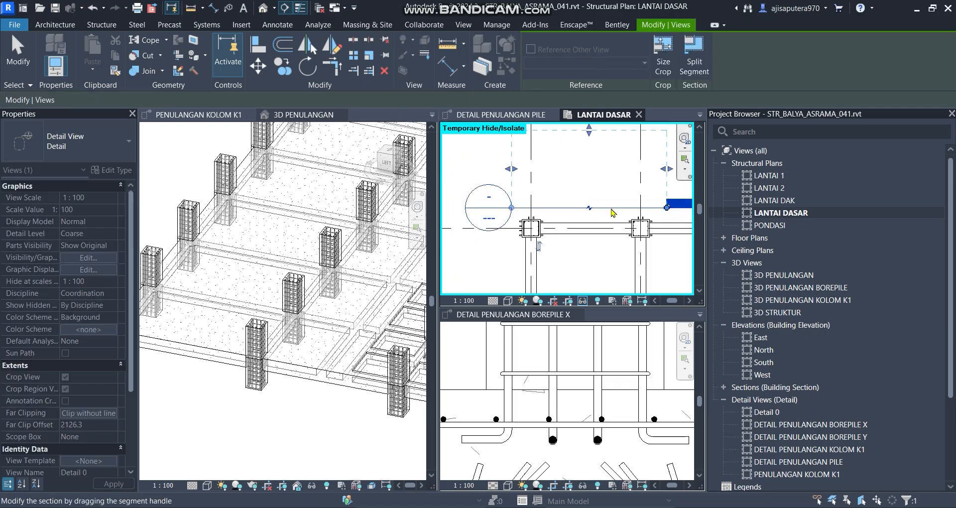
middle_click_drag(502, 240, 542, 236)
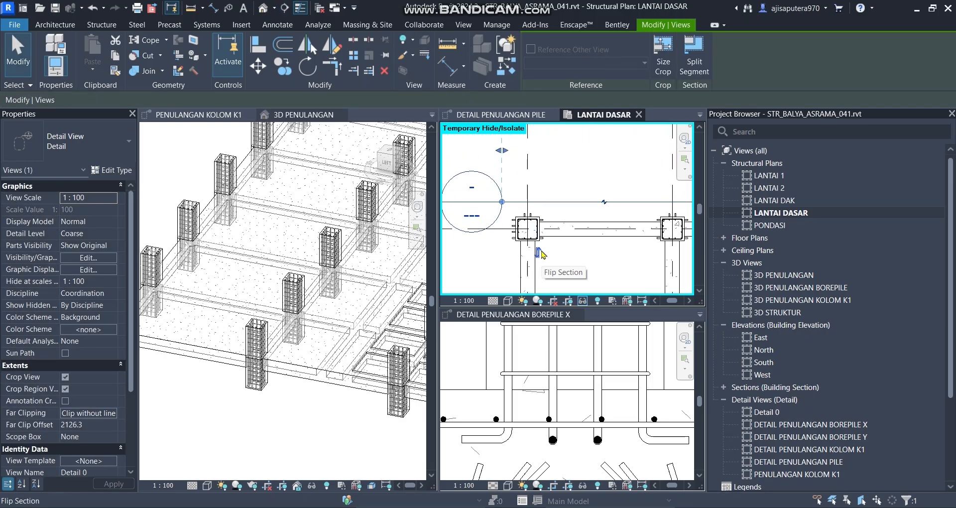
- Flip the new section to look toward the outer tie beam and shorten its view depth to about 1177 mm
left_click(539, 253)
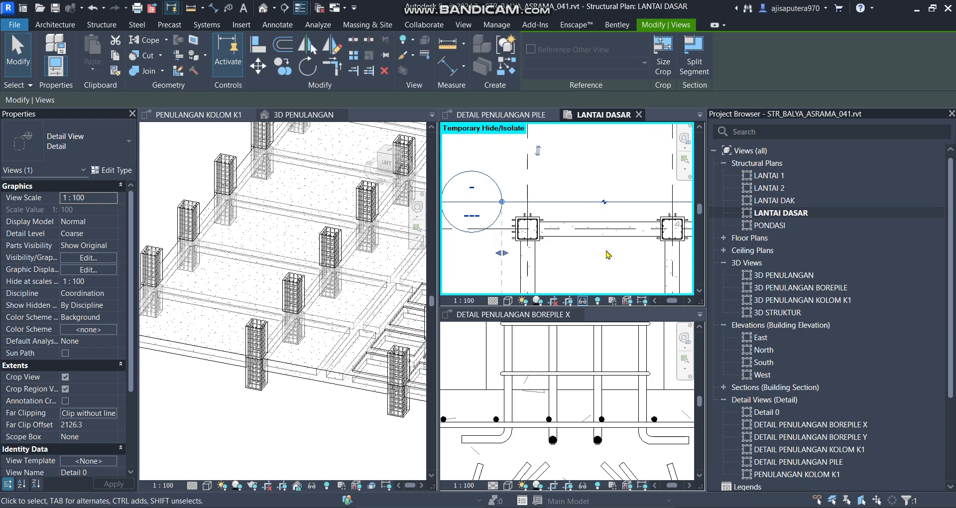
scroll(577, 259, "down", 2)
left_click_drag(570, 264, 573, 236)
middle_click_drag(592, 194, 594, 207)
- Open the view of the new section and rename it PENULANGAN TIE BEAM
right_click(602, 205)
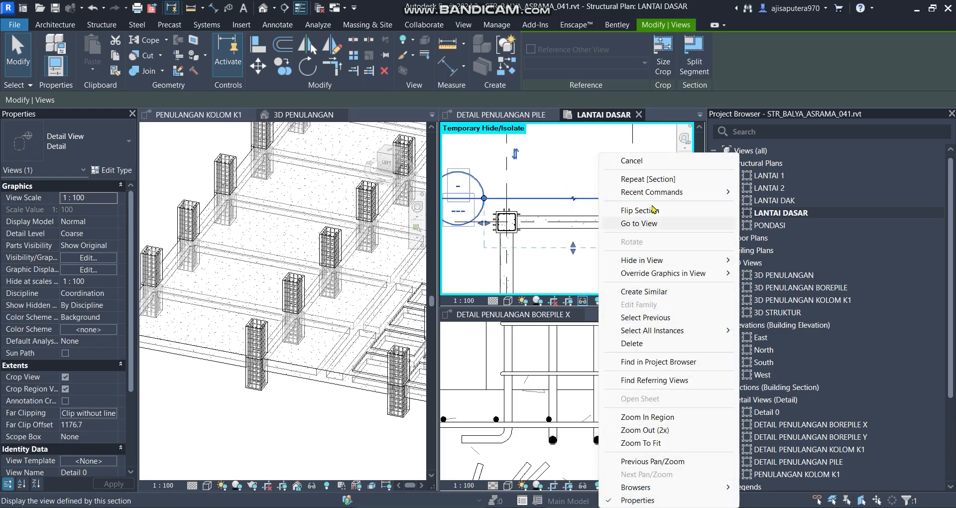
left_click(650, 222)
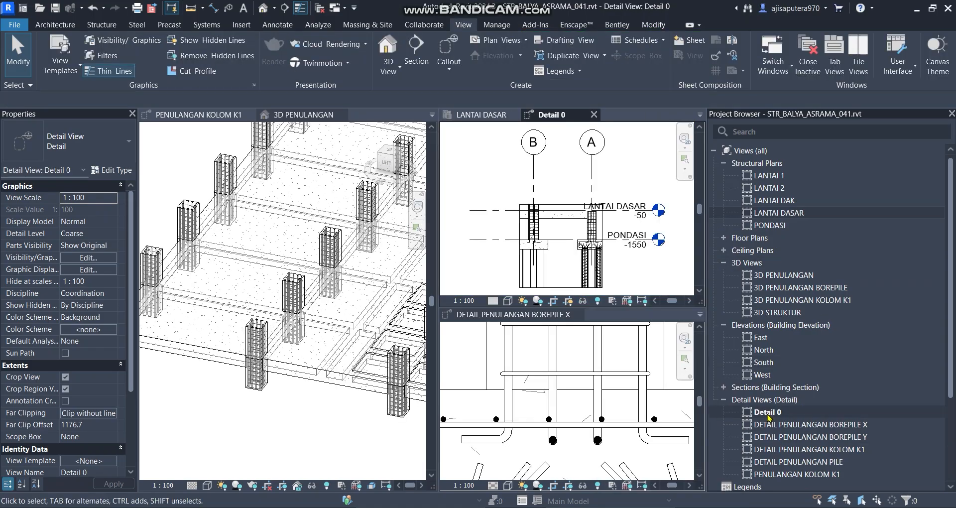
left_click(767, 412)
right_click(768, 416)
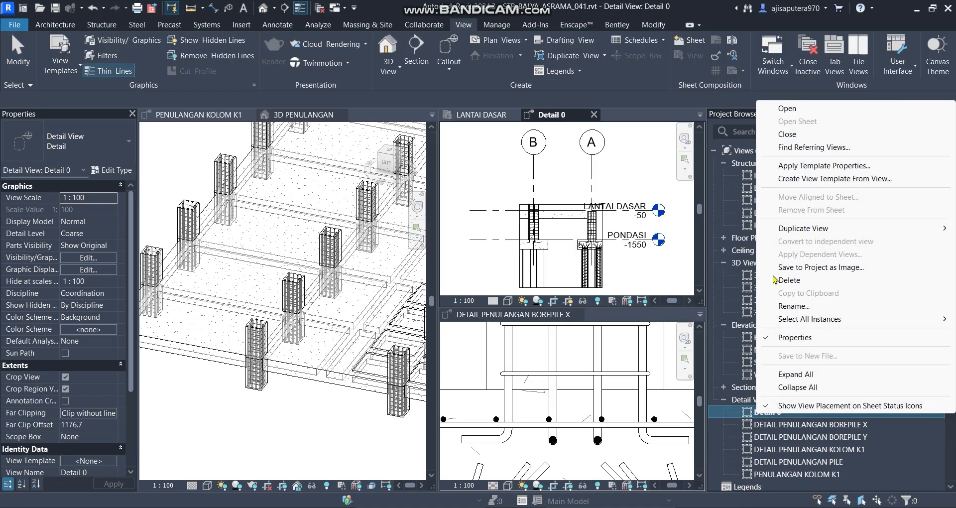
left_click(798, 308)
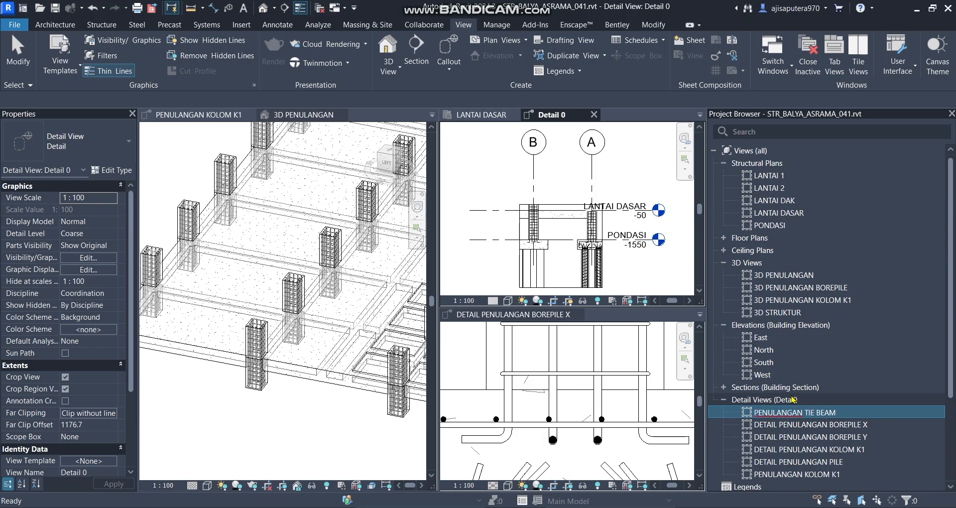
key("Return")
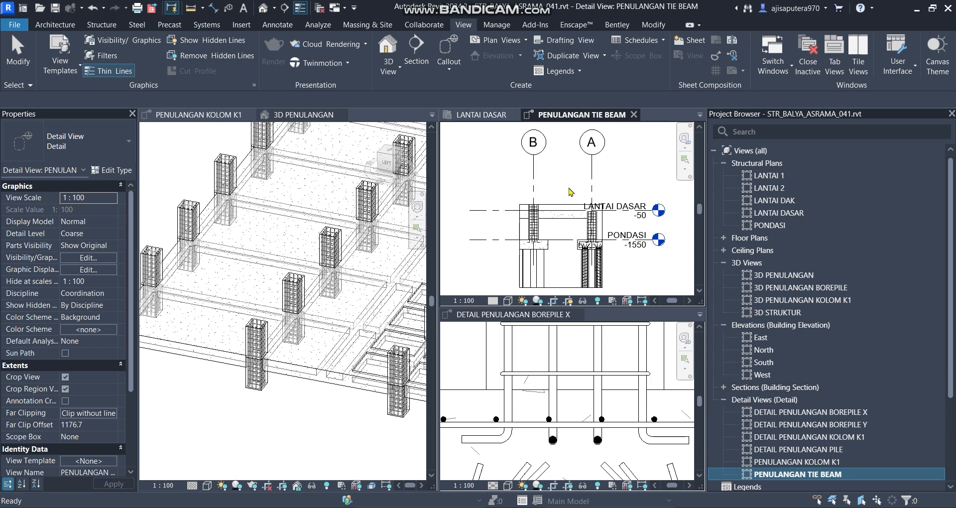
- Raise the lower crop boundary of the PENULANGAN TIE BEAM view to just below the tie beam, cutting off the foundations
scroll(560, 213, "up", 3)
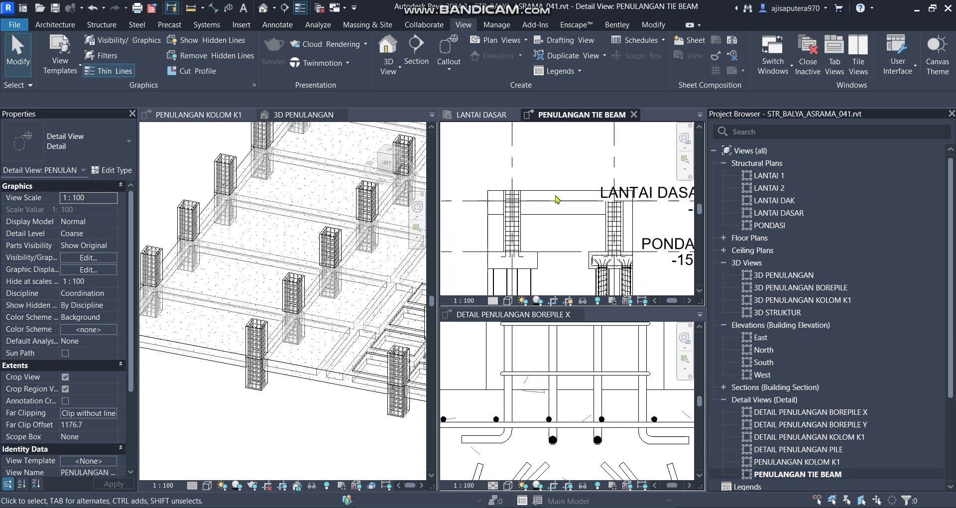
scroll(563, 264, "down", 3)
scroll(560, 264, "up", 1)
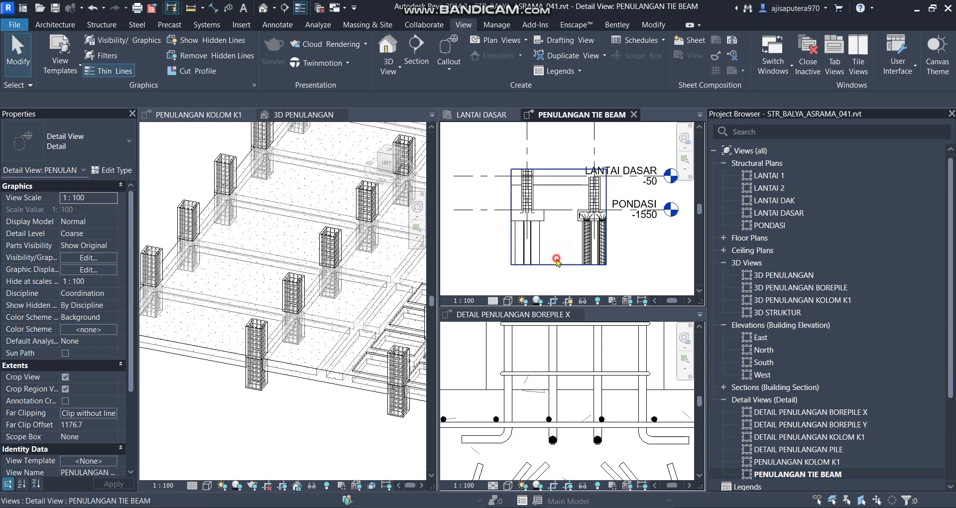
left_click(557, 264)
left_click_drag(558, 263, 562, 191)
scroll(553, 209, "up", 3)
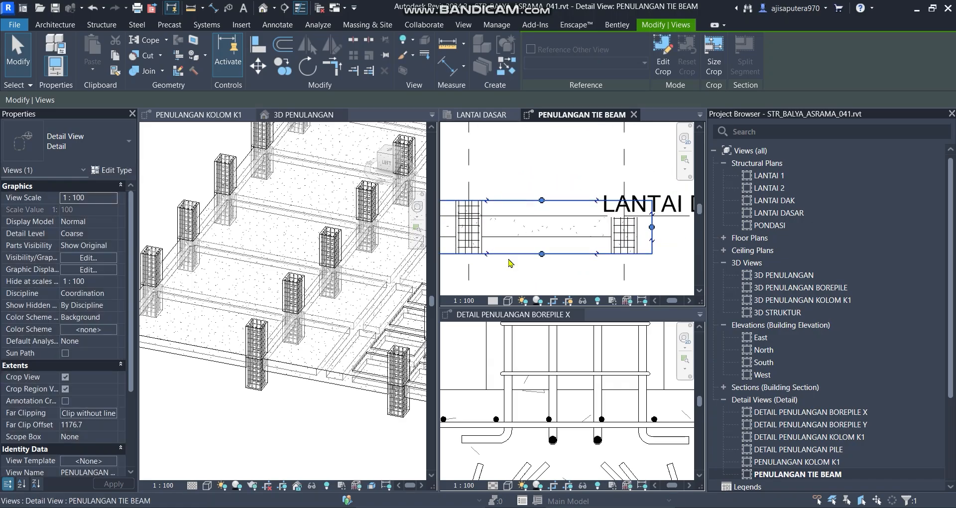
- Set the PENULANGAN TIE BEAM view to Medium detail level, an unshaded line display and a 1 : 25 scale
left_click(508, 301)
left_click(513, 276)
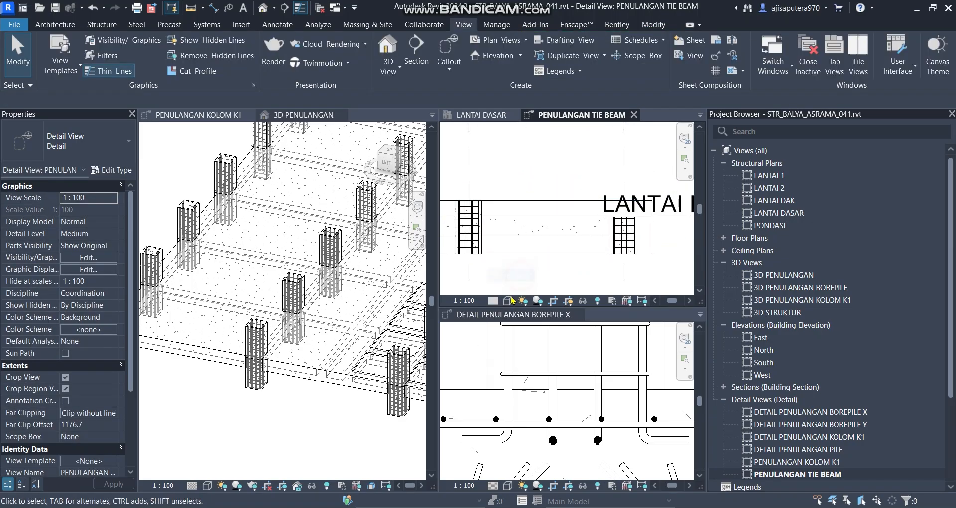
left_click(508, 300)
left_click(518, 244)
left_click(466, 300)
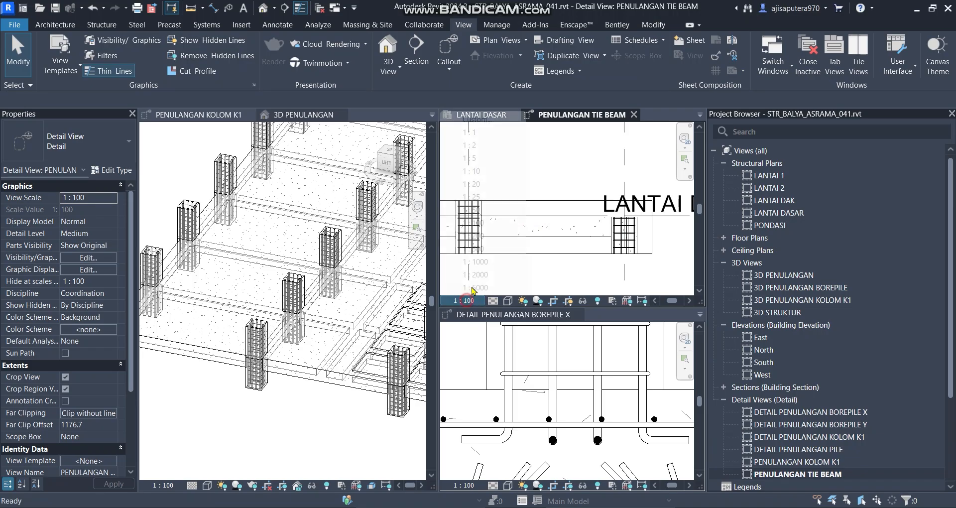
left_click(472, 197)
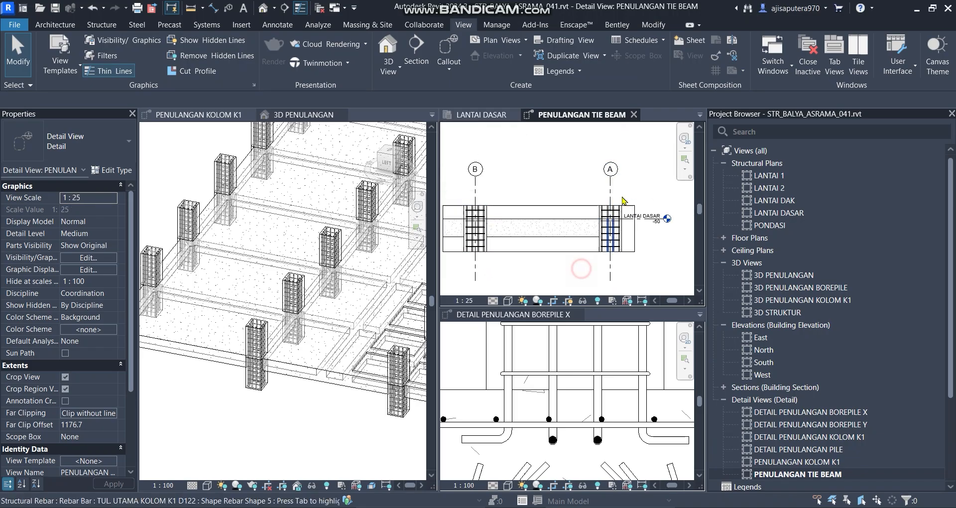
- Hide grids A and B, the LANTAI DASAR level and the crop boundary as elements in the PENULANGAN TIE BEAM view
left_click(475, 189, "ctrl")
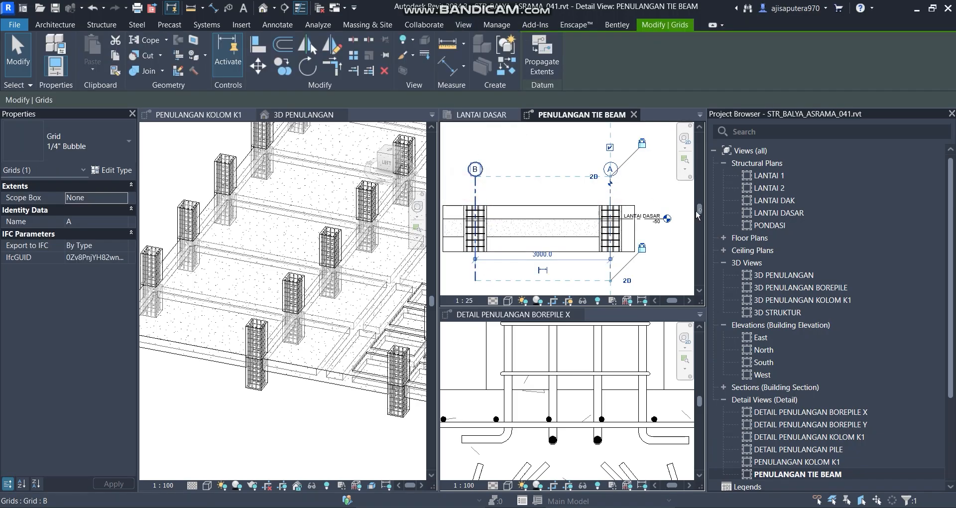
left_click(657, 218, "ctrl")
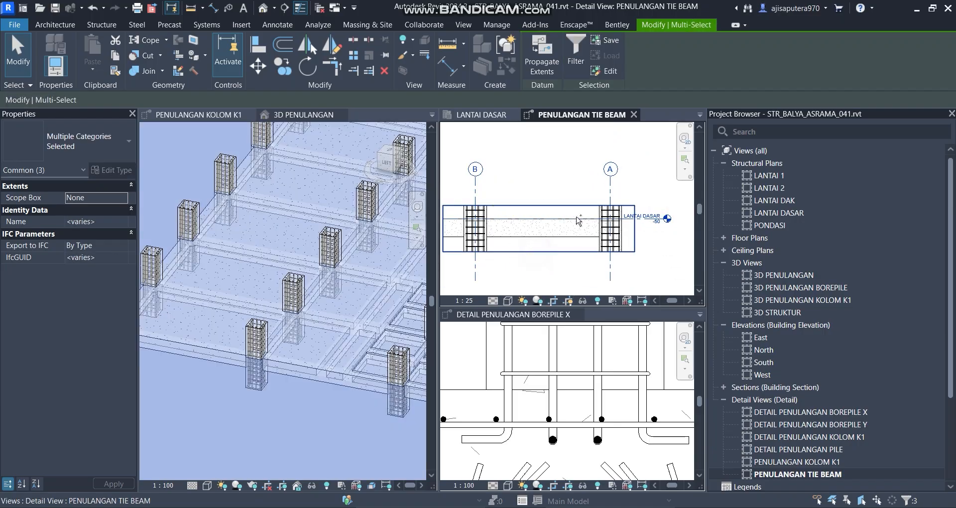
right_click(580, 184)
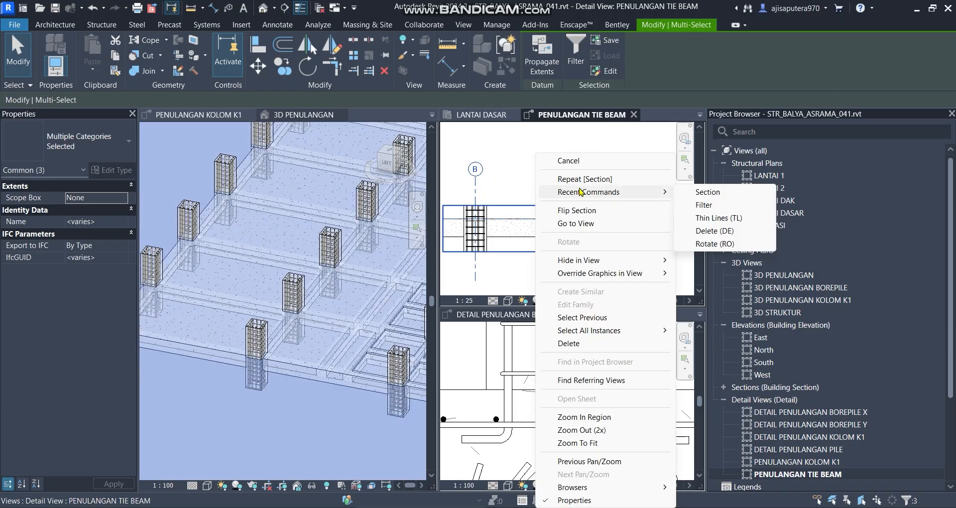
mouse_move(612, 259)
left_click(716, 260)
- Place a vertical Detail View section across the tie beam near its column A end, with a view depth of about 405 mm
scroll(604, 219, "down", 2)
scroll(552, 234, "up", 2)
middle_click_drag(575, 231, 543, 232)
scroll(546, 202, "up", 2)
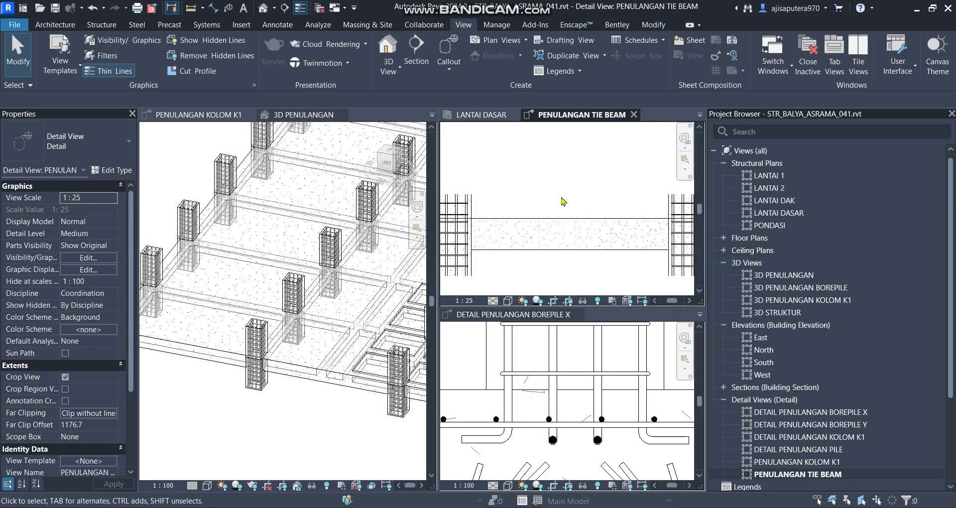
scroll(570, 195, "down", 2)
left_click(416, 49)
scroll(589, 200, "up", 1)
left_click(582, 185)
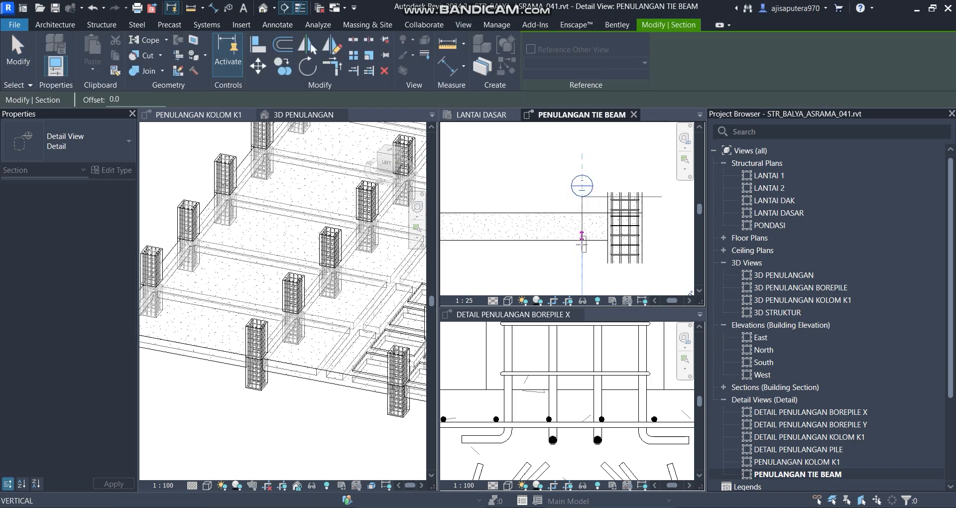
left_click(599, 249)
scroll(599, 244, "up", 1)
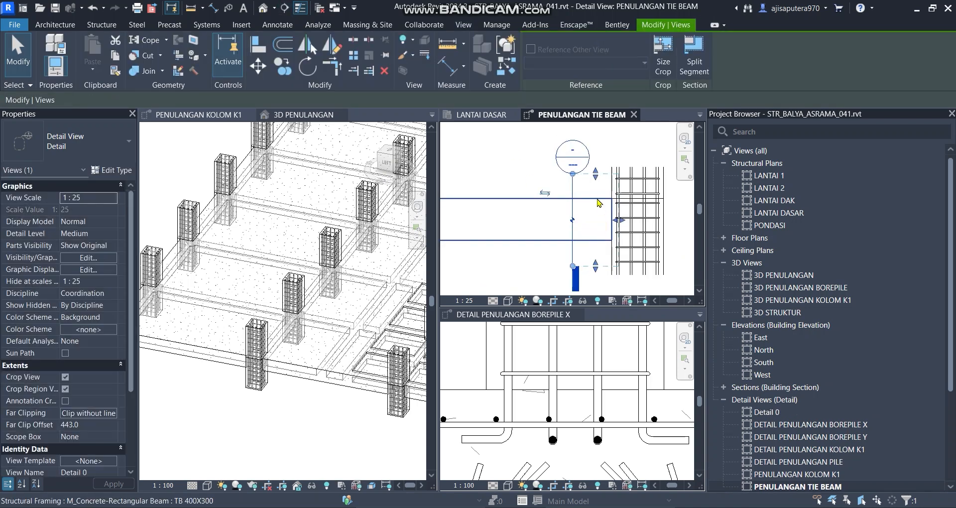
left_click_drag(526, 220, 531, 221)
scroll(530, 221, "down", 1)
scroll(537, 209, "up", 1)
- Open the cross-section's detail view and rename it DETAIL PENULANGAN TIE BEAM
right_click(566, 224)
left_click(616, 223)
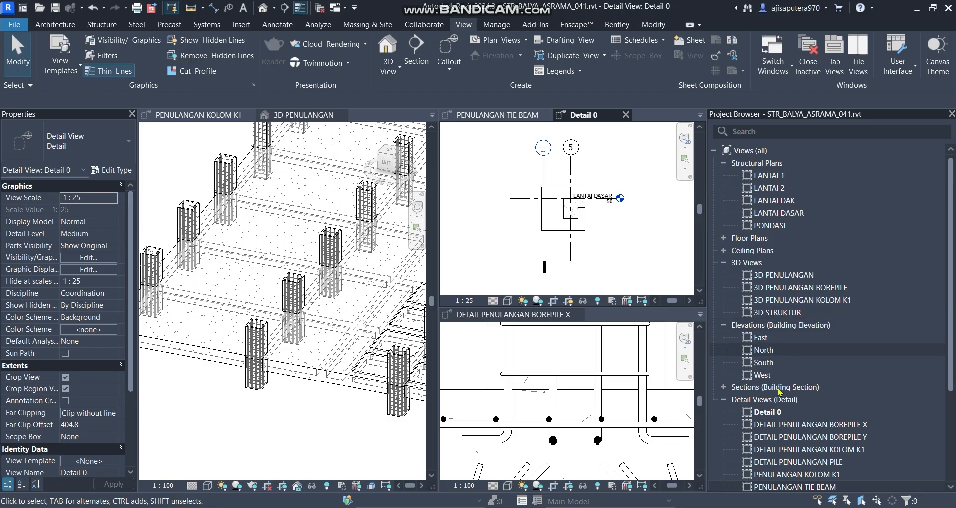
right_click(773, 413)
left_click(812, 301)
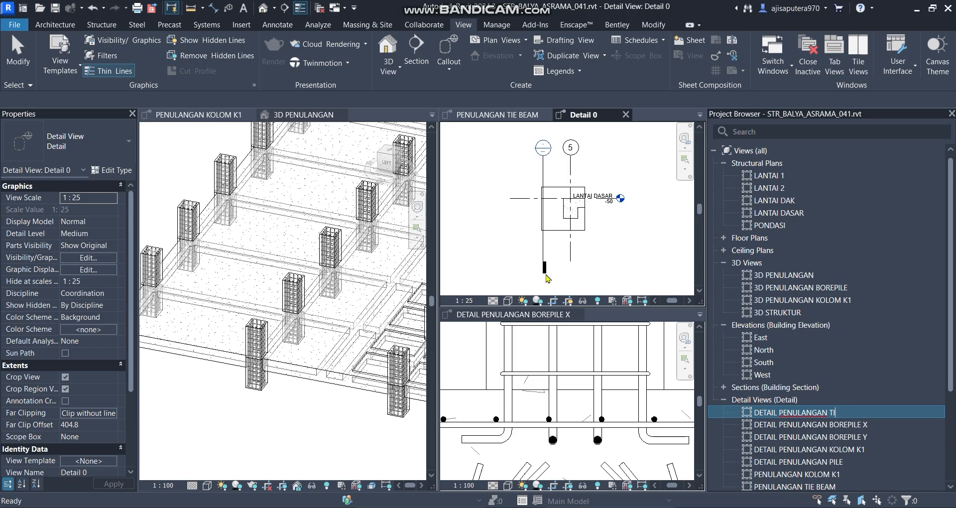
key("Return")
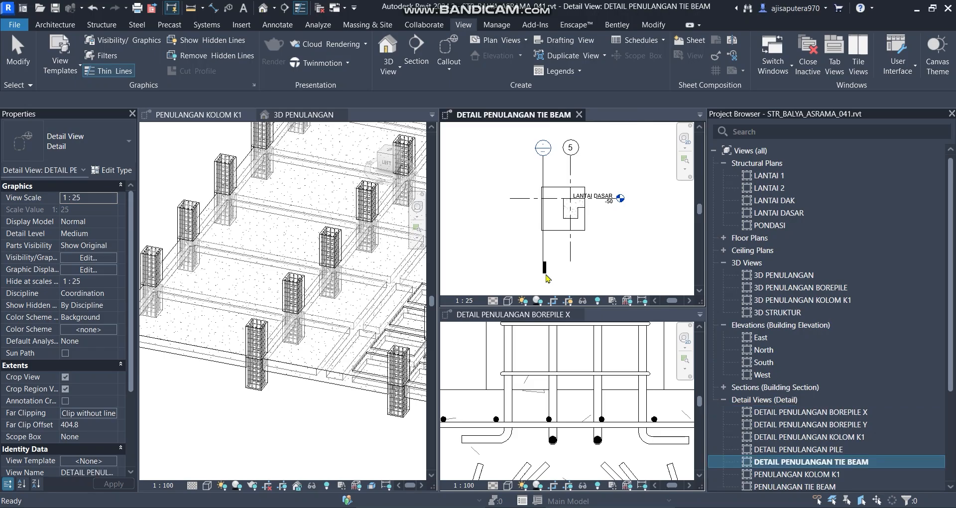
- Hide the T = 180 floor, crop boundary, LANTAI DASAR level, grid 5 and section mark in the view, leaving only the tie beam's cross-section
scroll(561, 209, "up", 3)
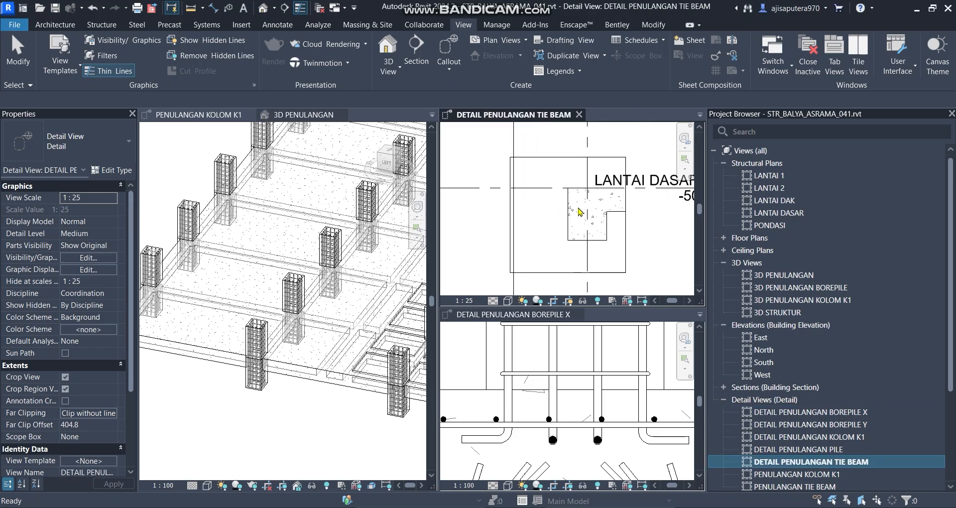
left_click(580, 211)
scroll(574, 219, "up", 1)
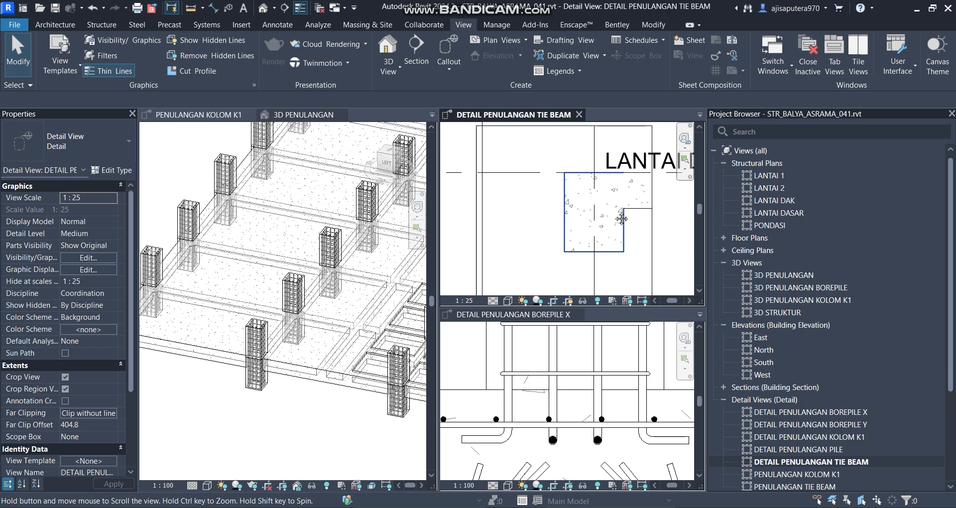
middle_click_drag(621, 218, 587, 214)
left_click(601, 210)
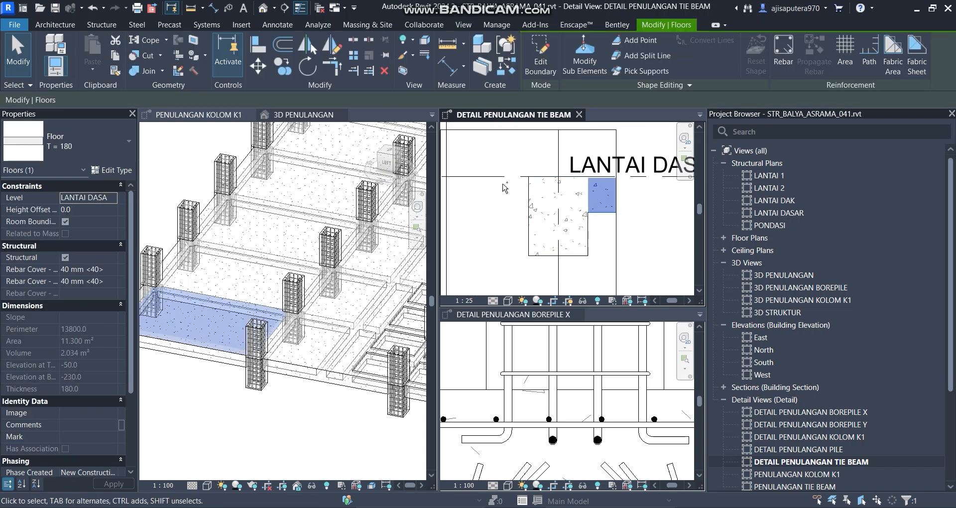
left_click(507, 131, "ctrl")
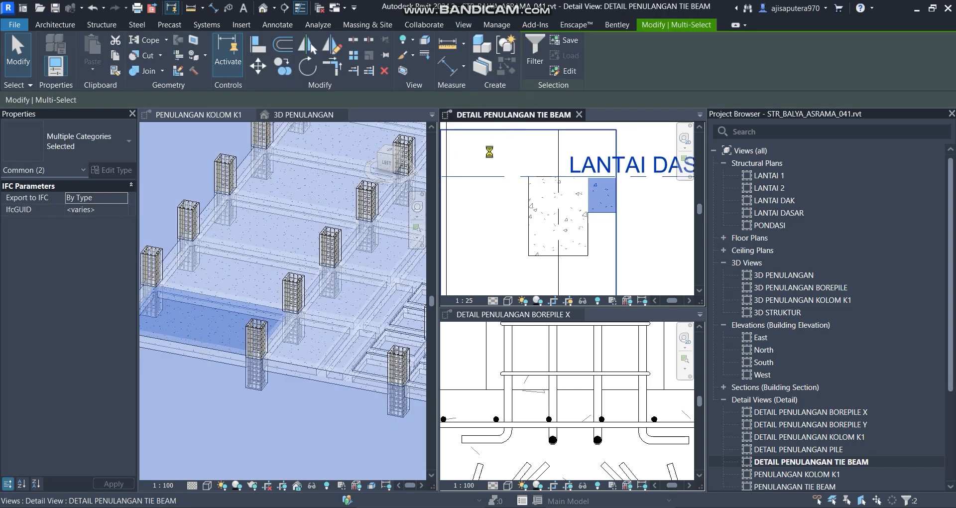
scroll(498, 142, "down", 3)
left_click(536, 256, "ctrl")
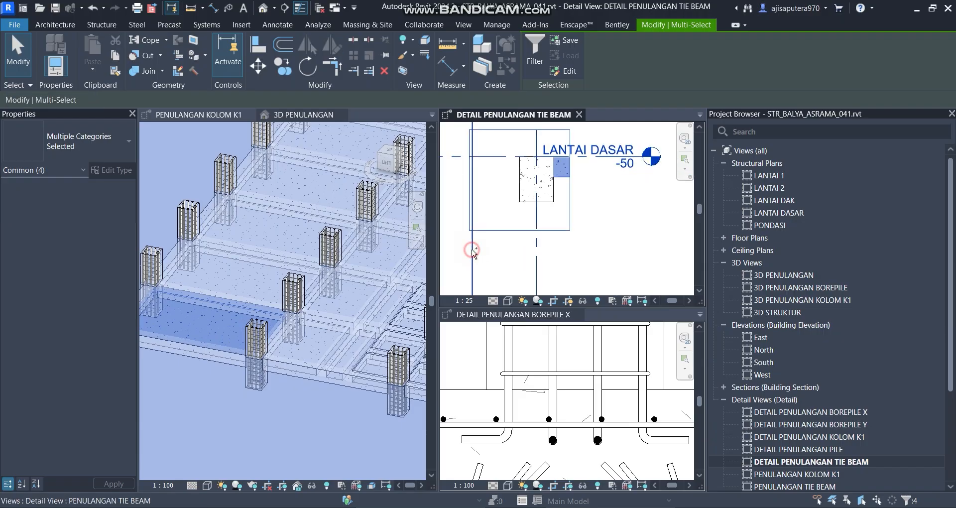
right_click(502, 237)
mouse_move(527, 249)
left_click(642, 253)
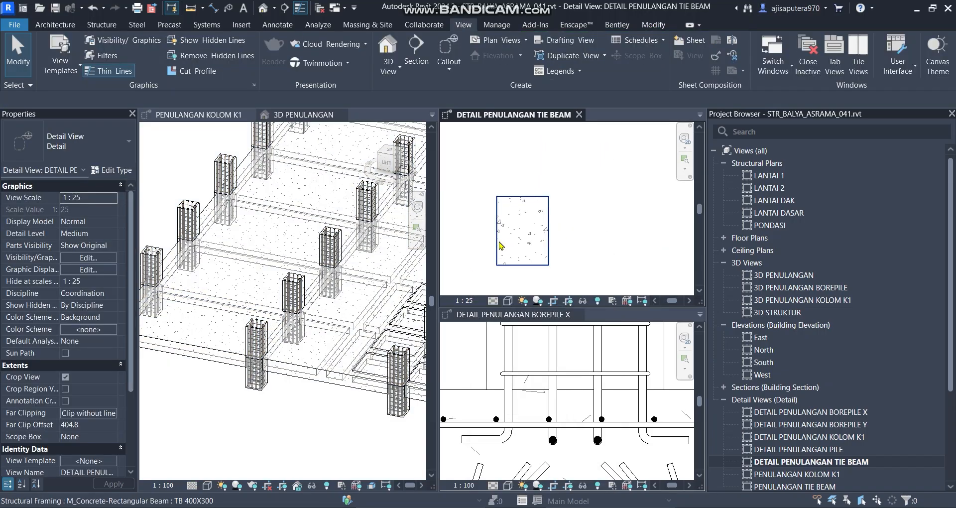
- Start rebar placement on the tie beam in its cross-section view, using the closed stirrup shape T1
scroll(500, 228, "up", 2)
middle_click_drag(518, 232, 511, 224)
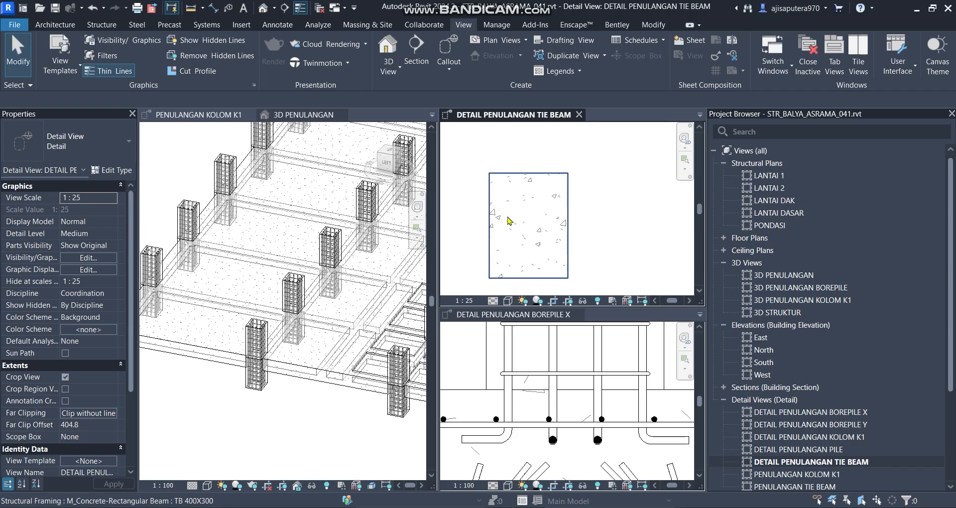
middle_click_drag(553, 203, 550, 189)
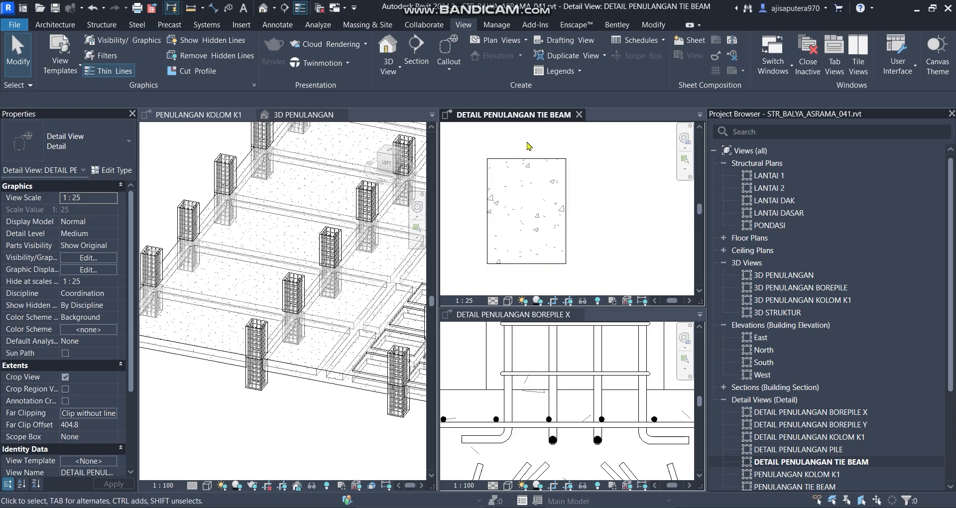
left_click(533, 167)
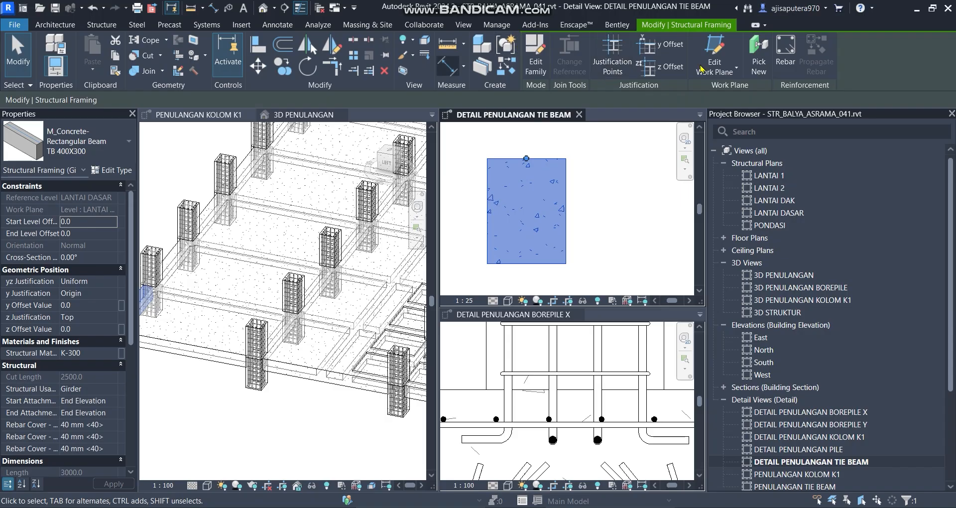
left_click(783, 53)
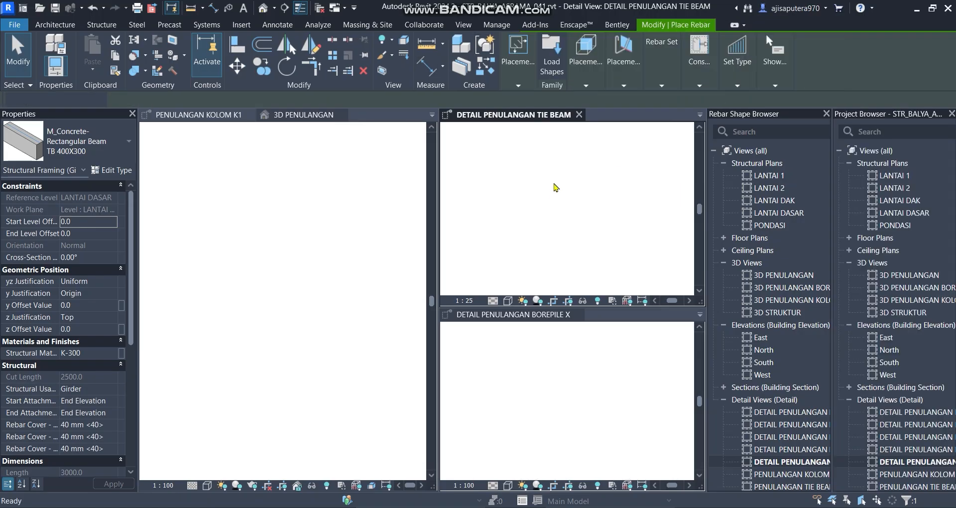
scroll(759, 299, "down", 10)
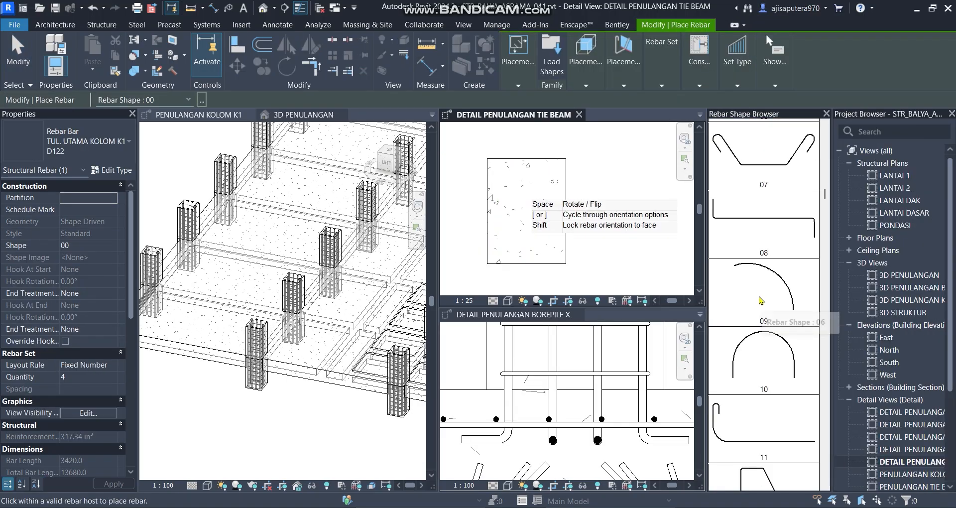
scroll(759, 300, "down", 8)
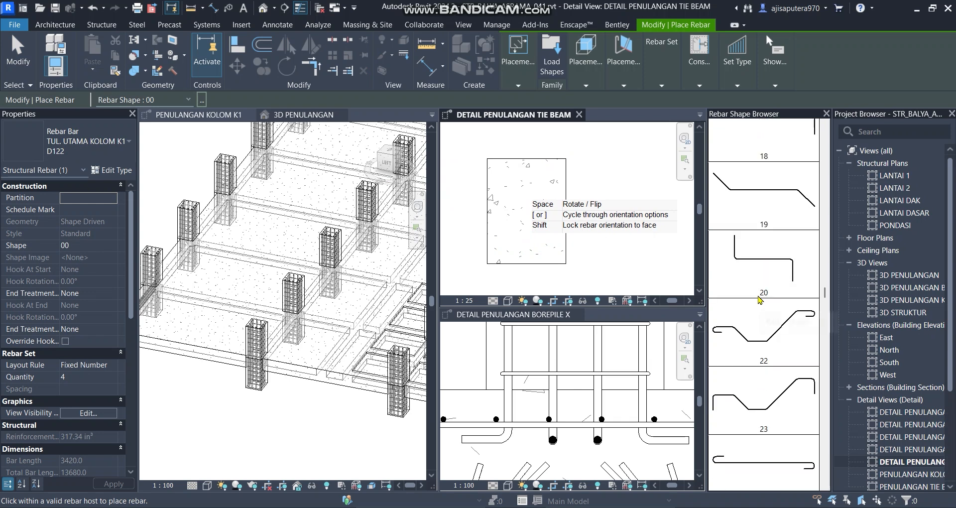
scroll(758, 299, "down", 10)
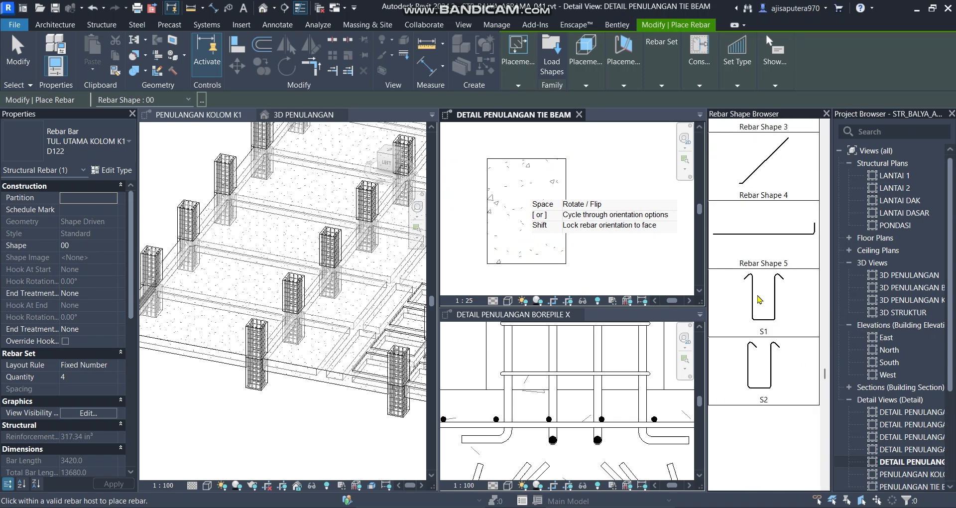
scroll(759, 299, "down", 8)
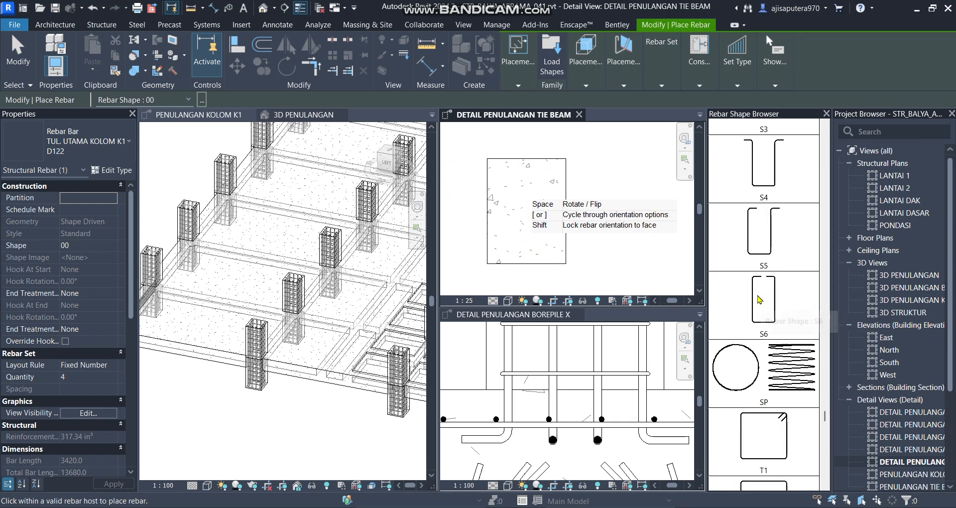
left_click(768, 392)
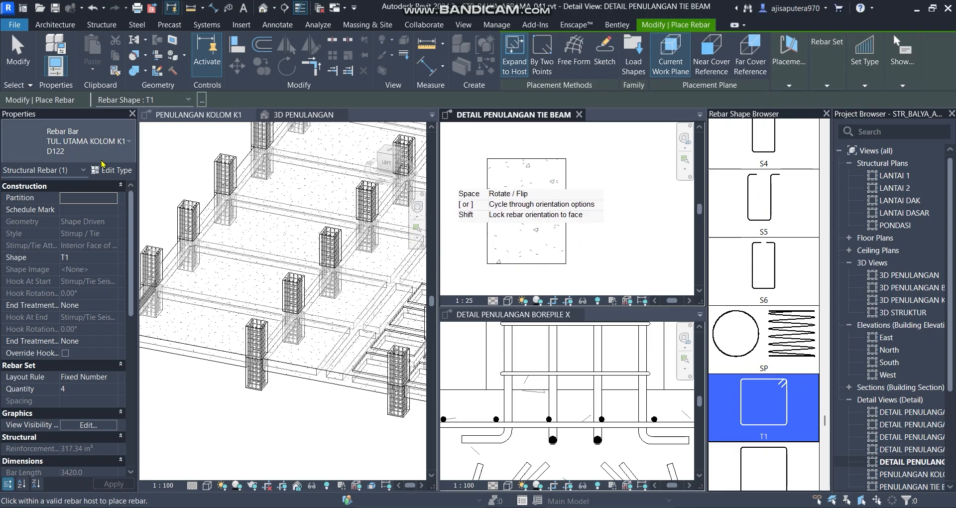
- Duplicate the rebar type TUL. SENGKANG KOLOM K1 D10 as TUL. SENGKANG TB D10 for the tie beam stirrups
left_click(99, 144)
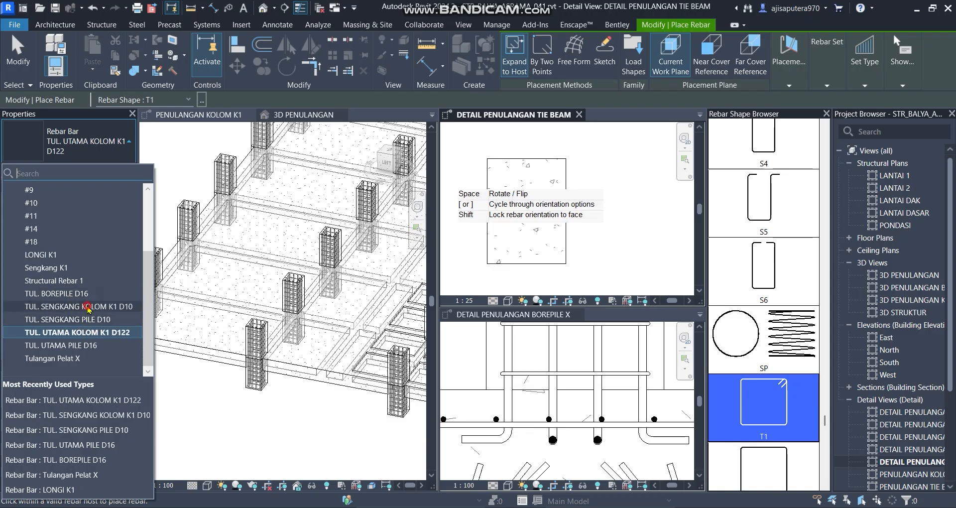
left_click(79, 306)
left_click(117, 170)
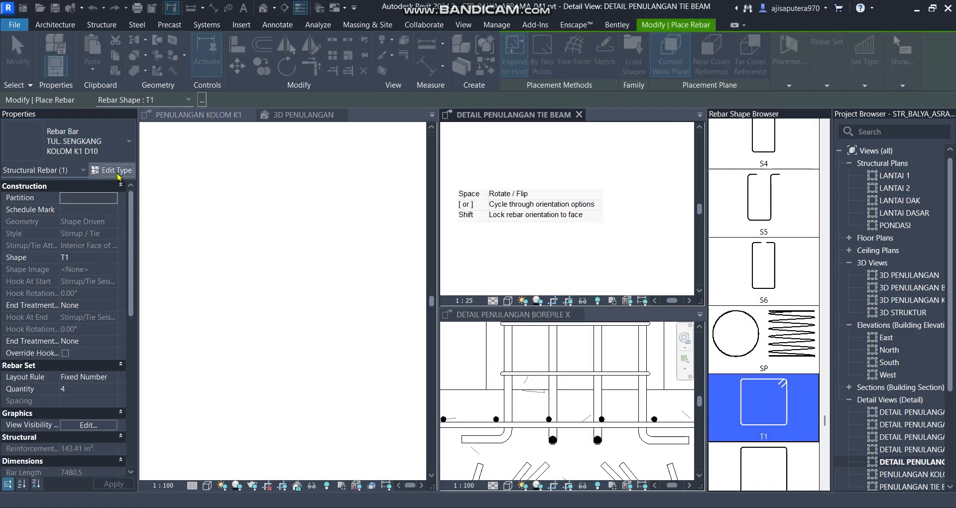
left_click(811, 130)
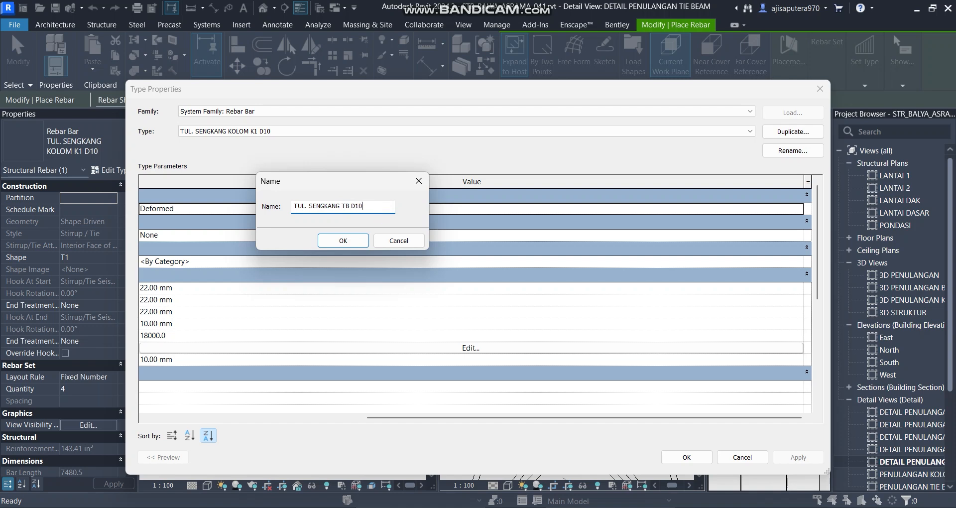
left_click(343, 241)
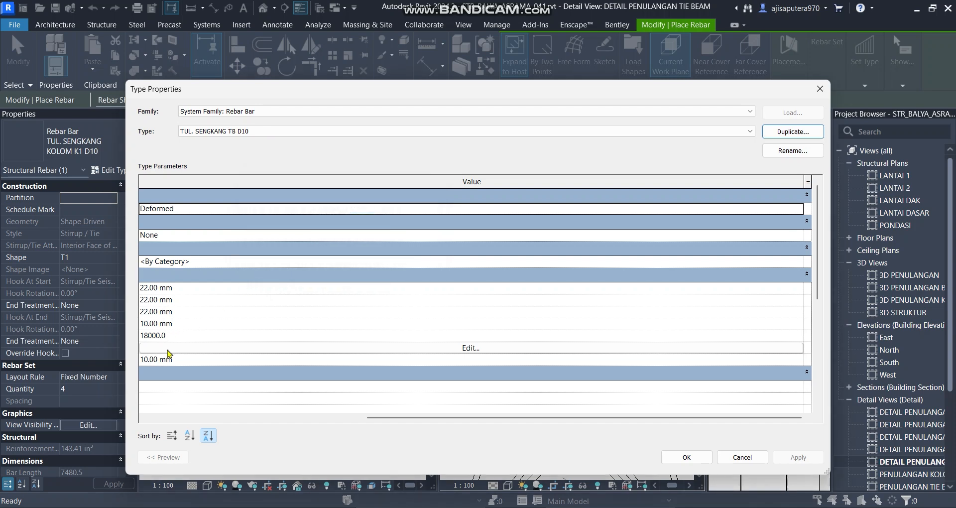
left_click(686, 457)
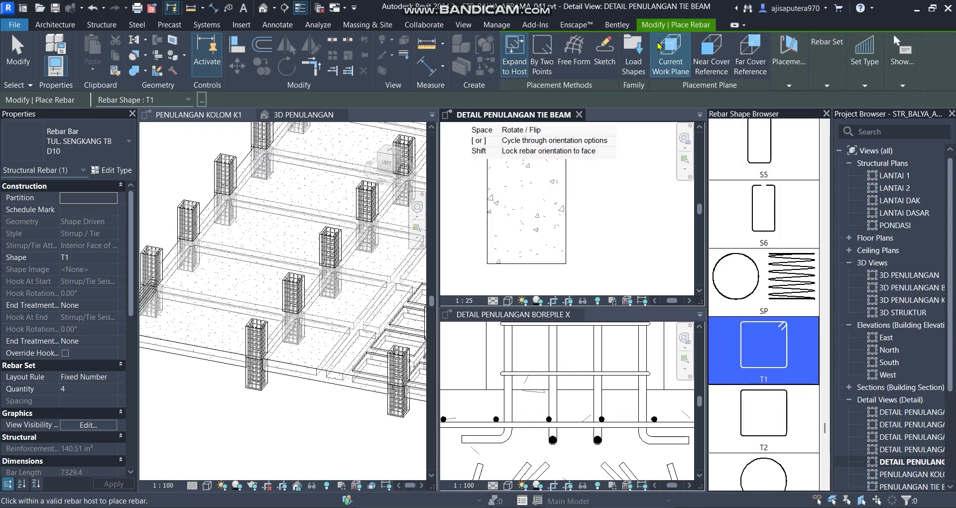
- Place the T1 stirrup within the tie beam's cross-section, with its hooks in the upper-left corner
left_click(789, 55)
left_click(782, 109)
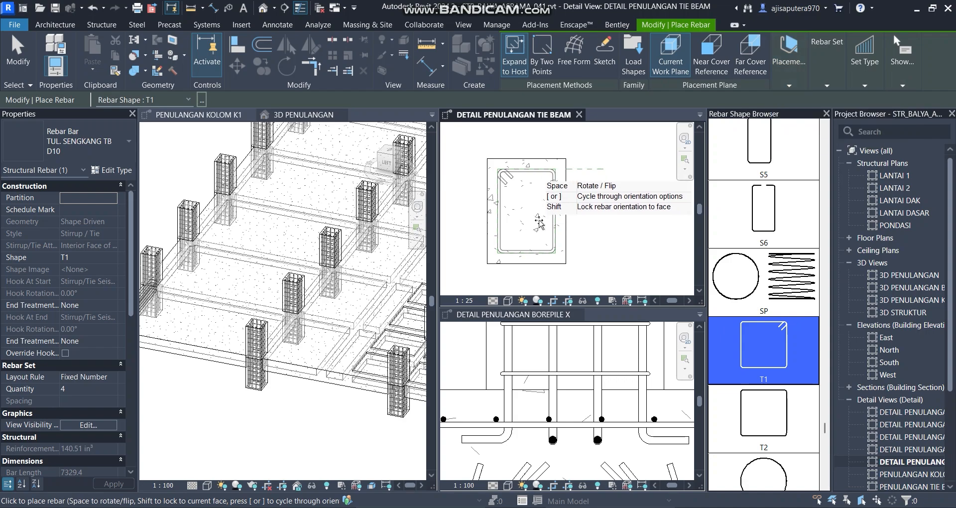
left_click(539, 220)
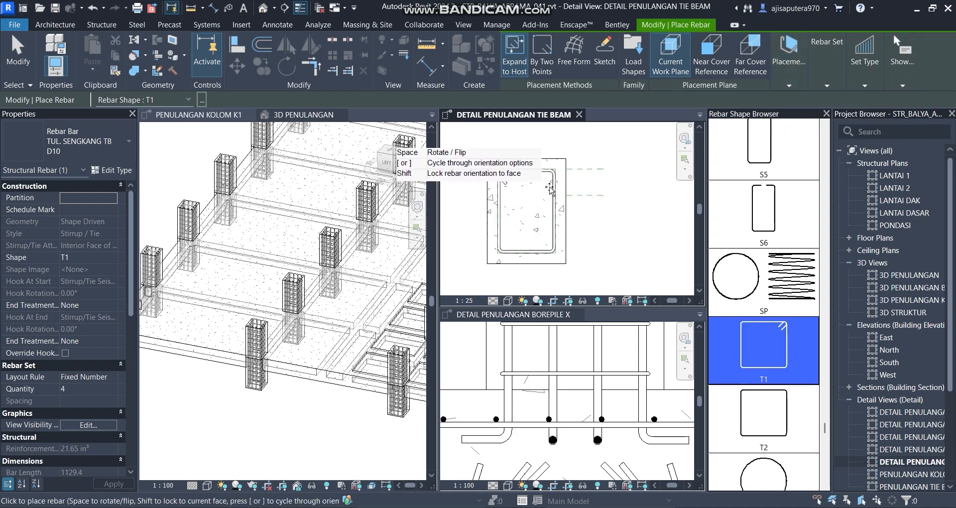
key("Escape")
- Set the tie beam's stirrup set in the 3D PENULANGAN view to a Maximum Spacing layout of 150 mm
left_click(320, 284)
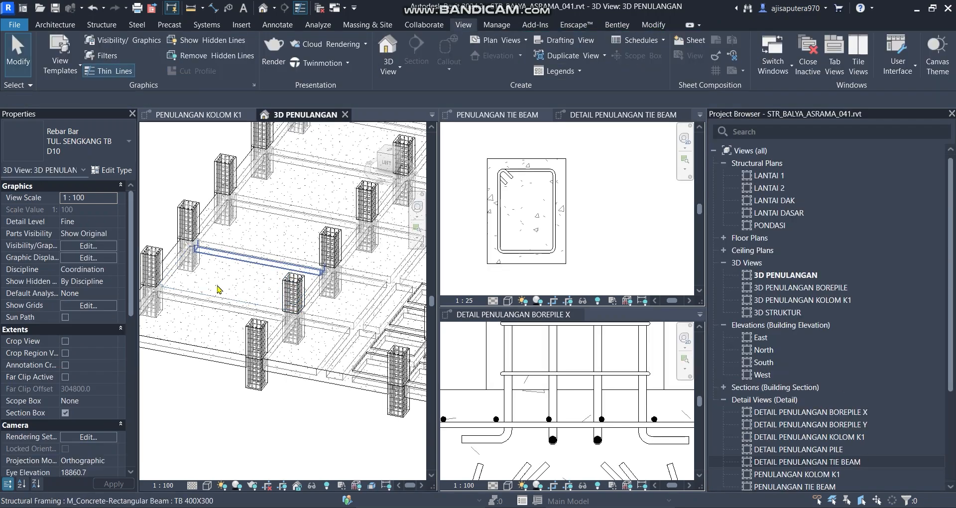
scroll(230, 293, "up", 5)
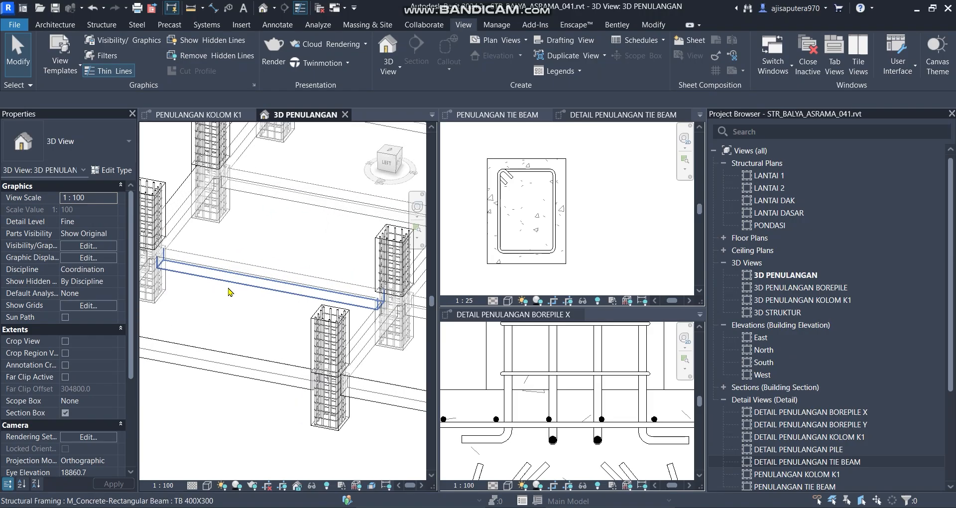
scroll(231, 233, "up", 2)
middle_click_drag(236, 232, 90, 250, "shift")
scroll(219, 259, "down", 5)
middle_click_drag(334, 262, 274, 279)
scroll(286, 279, "up", 7)
left_click(292, 327)
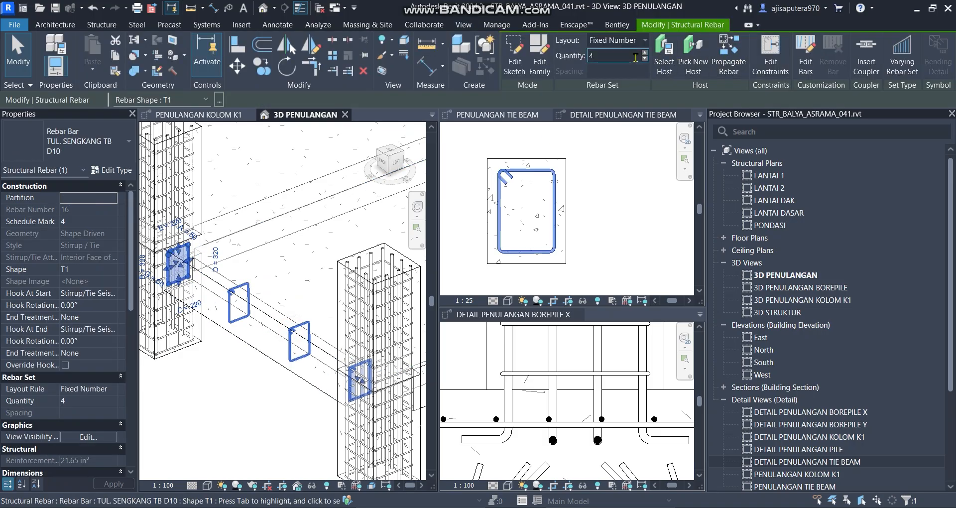
left_click(640, 41)
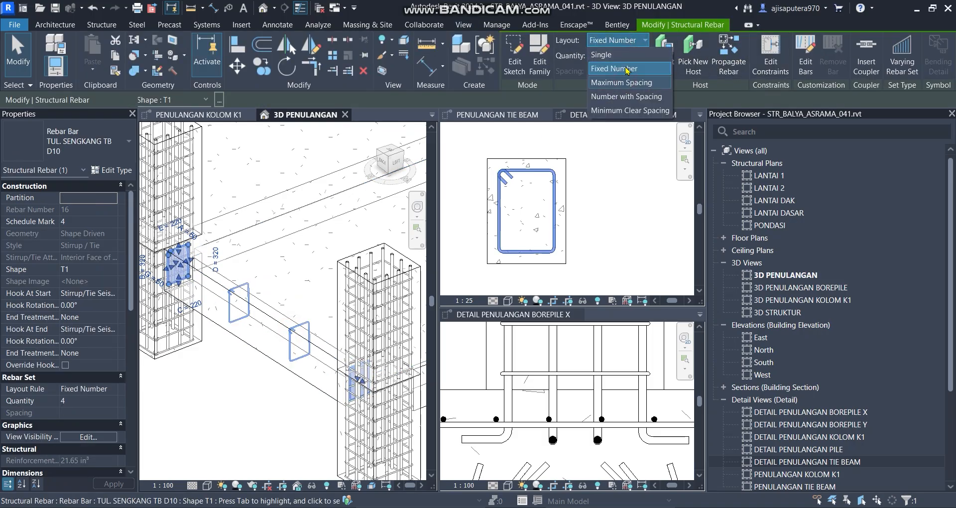
left_click(622, 82)
left_click(621, 69)
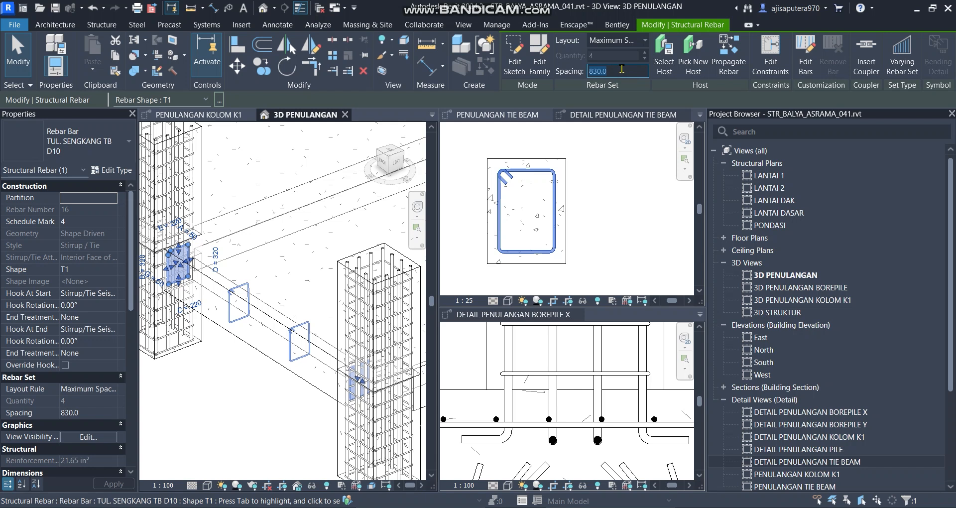
type("150")
key("Return")
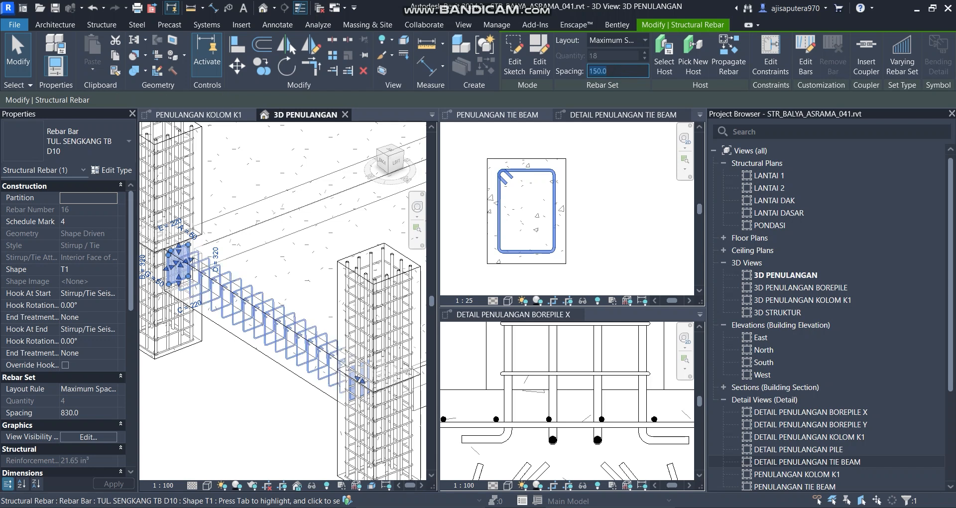
left_click(337, 207)
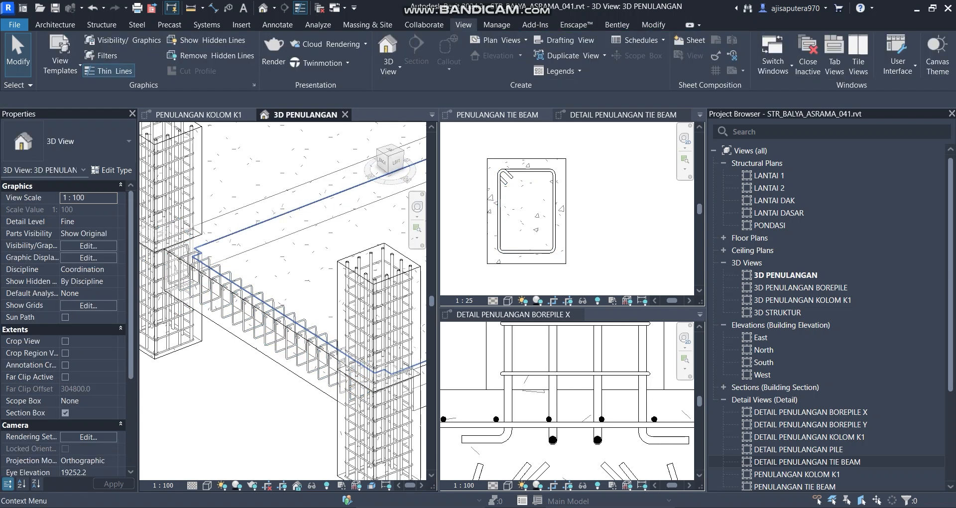
left_click(816, 507)
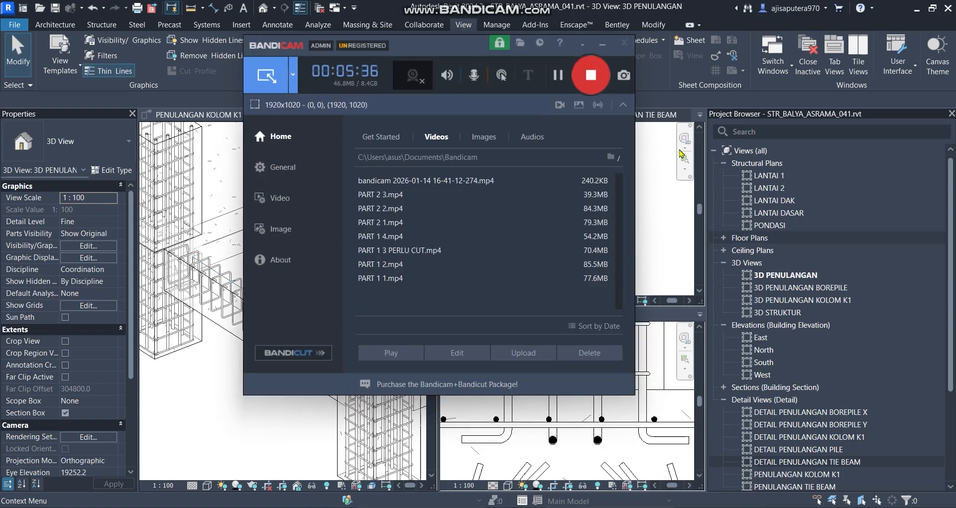
left_click(582, 45)
left_click(543, 204)
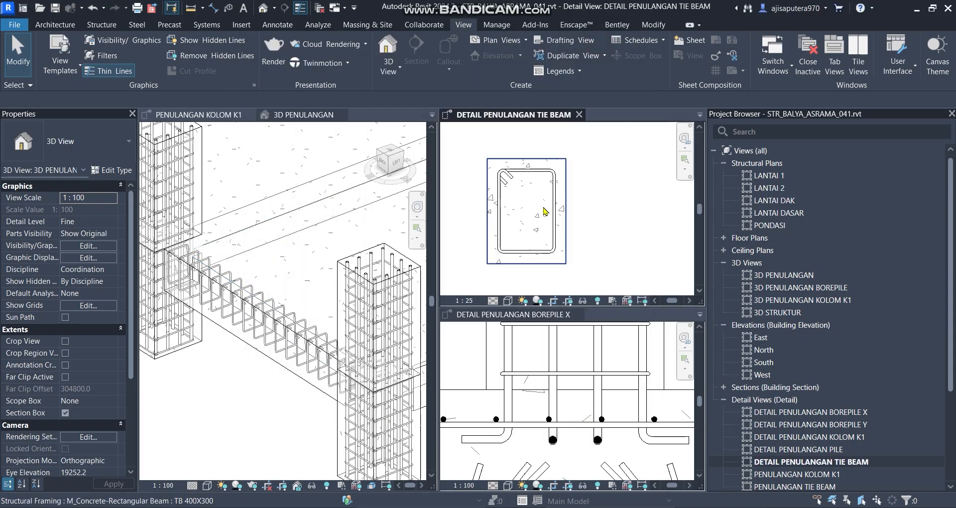
scroll(231, 321, "up", 1)
middle_click_drag(231, 322, 248, 311)
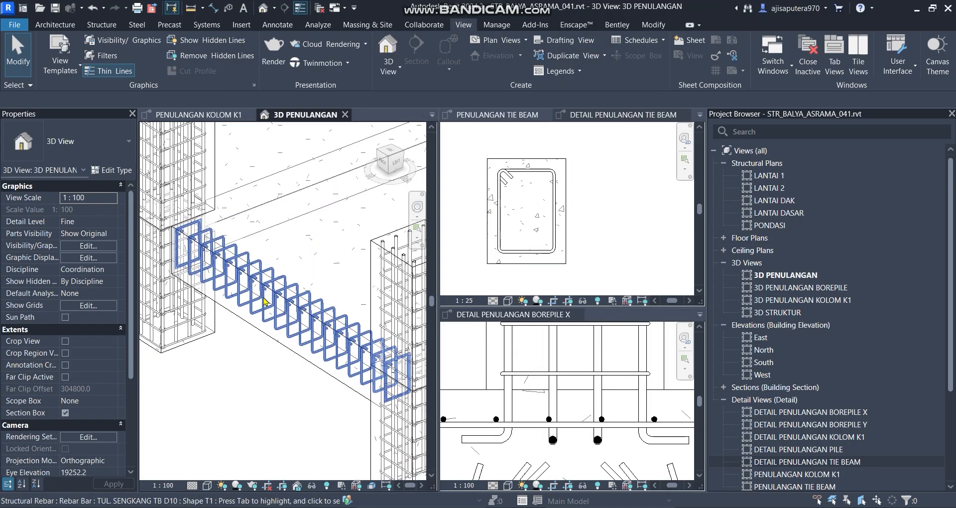
- Duplicate the 3D PENULANGAN view with detailing and rename the copy 3D PENULANGAN TIE BEAM
left_click(789, 276)
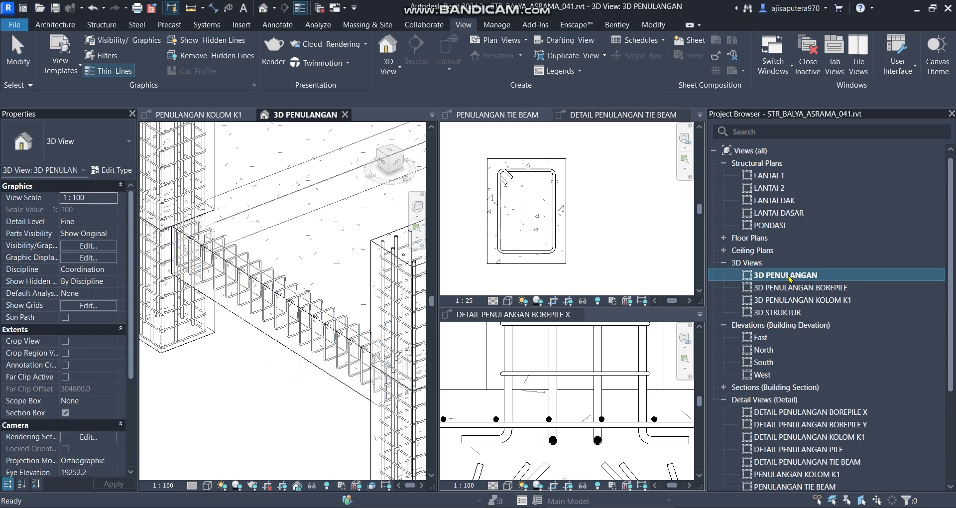
right_click(789, 277)
mouse_move(835, 330)
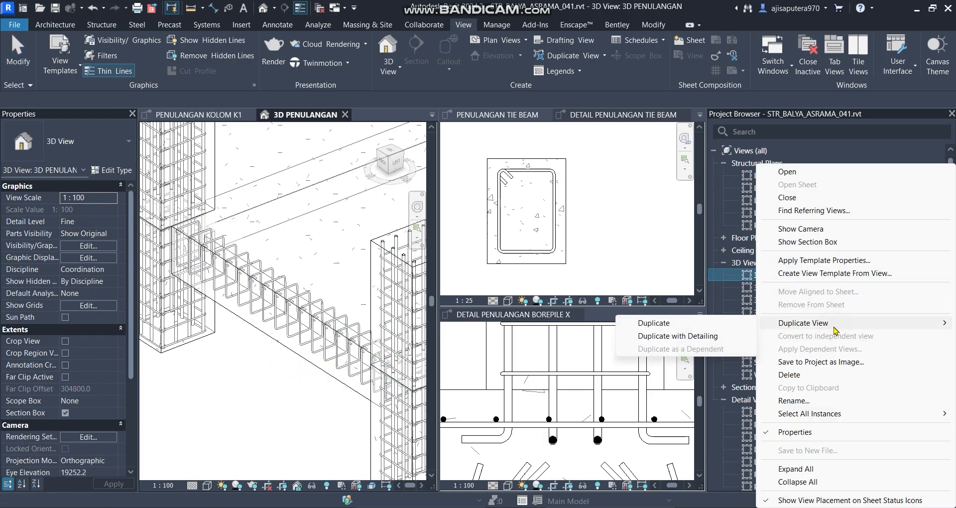
left_click(707, 336)
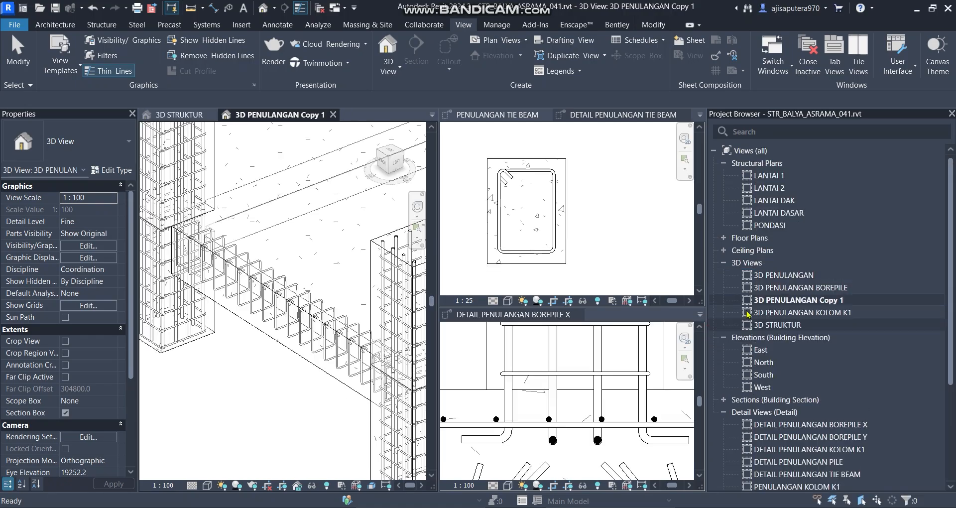
right_click(782, 300)
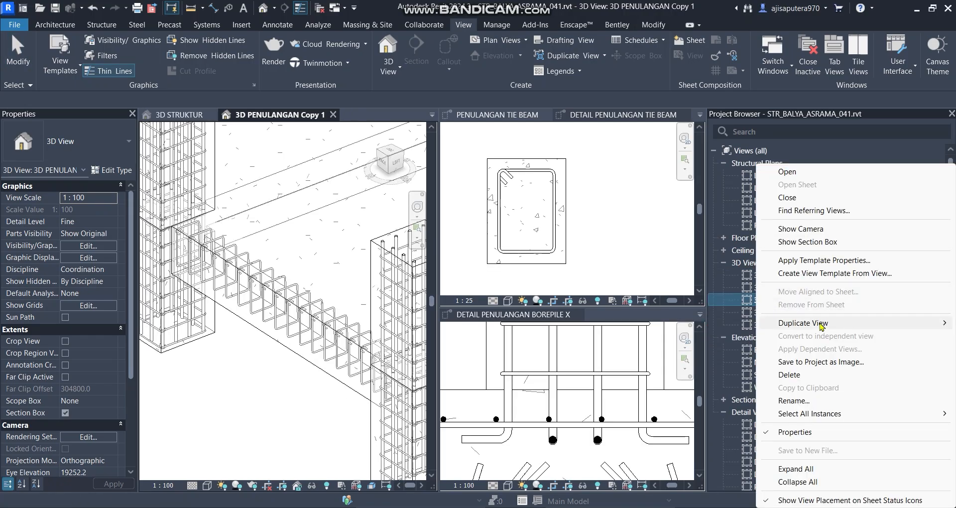
left_click(791, 401)
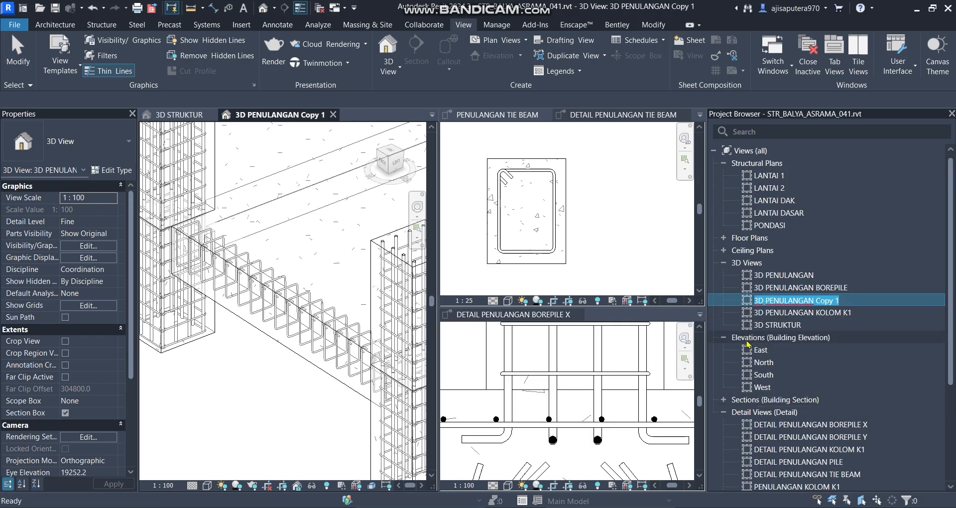
type("3D")
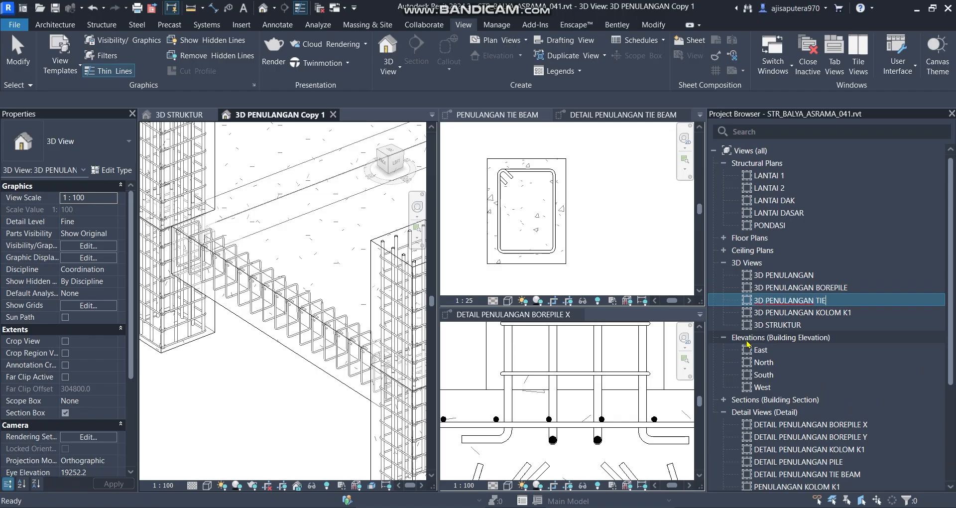
key("Return")
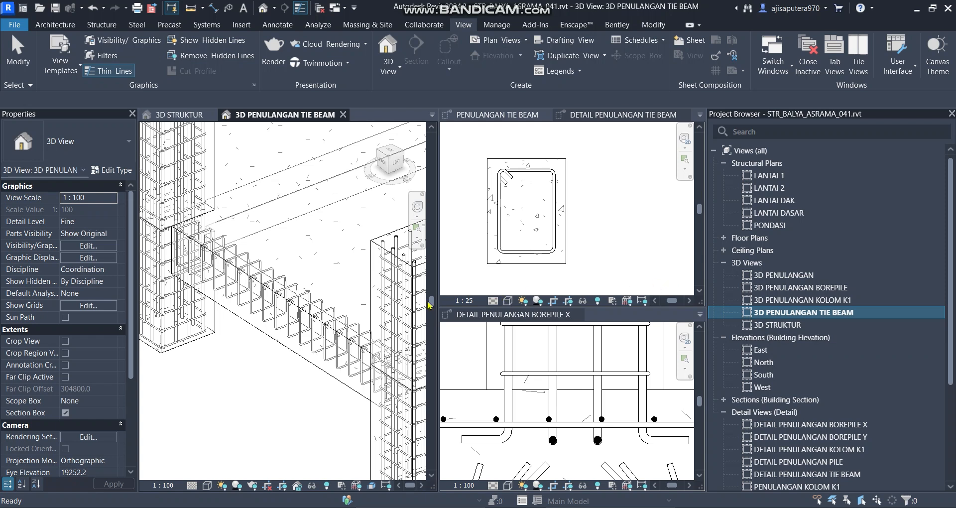
- Isolate the reinforced tie beam in the 3D PENULANGAN TIE BEAM view with a selection box around it
left_click(270, 345)
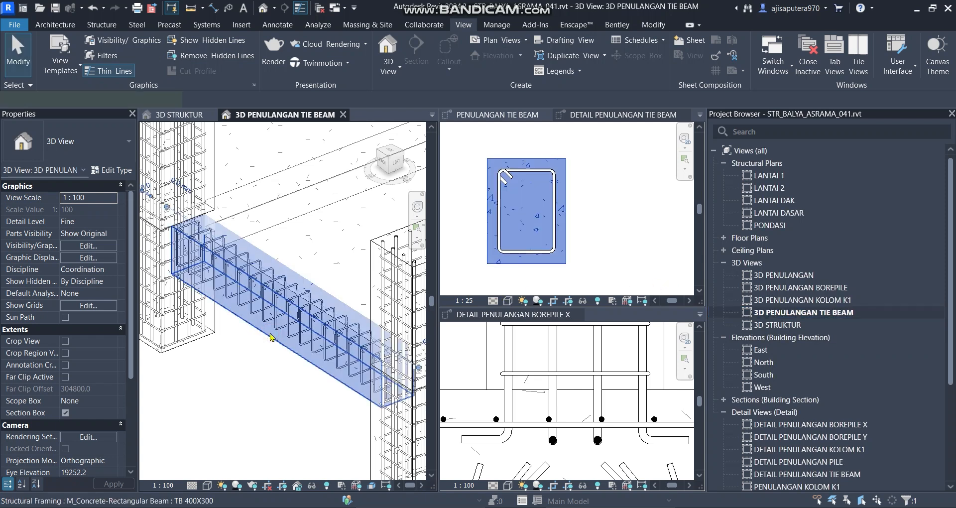
left_click(401, 73)
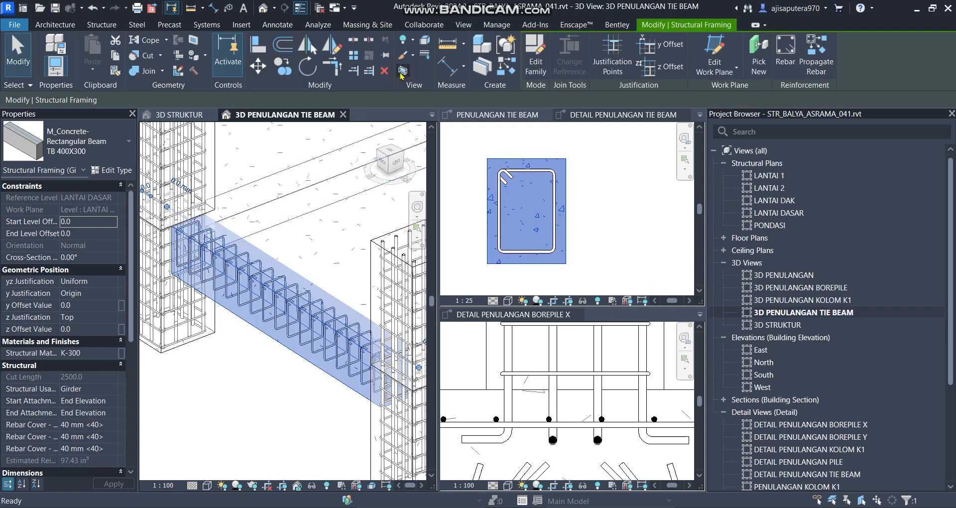
left_click(325, 246)
scroll(291, 320, "up", 5)
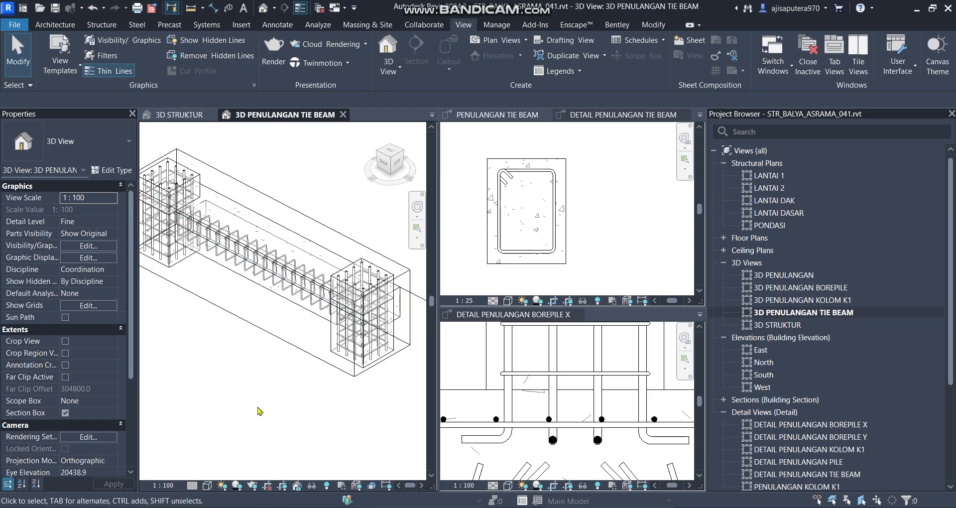
- Set the visual style of the tie beam's 3D view to Shaded
middle_click_drag(250, 447, 256, 335, "shift")
left_click(207, 485)
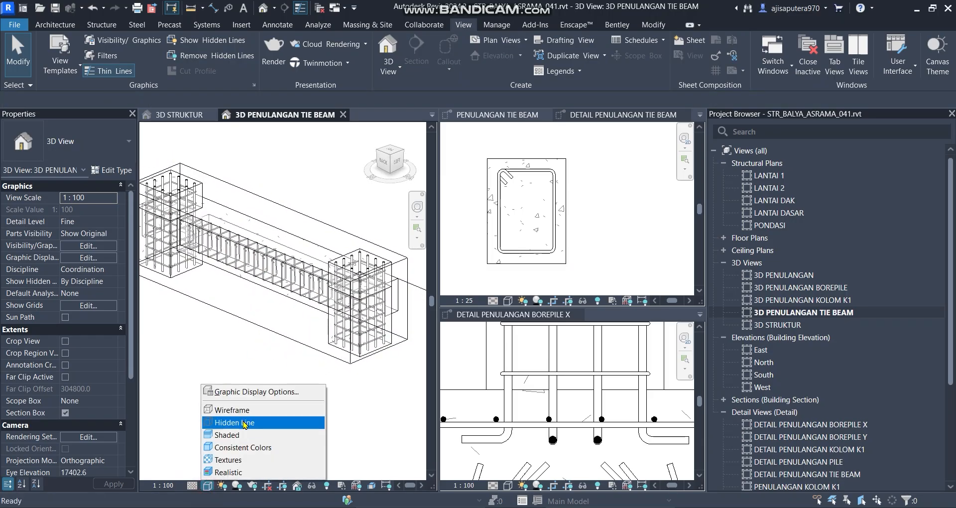
left_click(243, 422)
left_click(207, 485)
left_click(234, 435)
- Hide the section box outline in the tie beam's 3D view
middle_click_drag(197, 345, 209, 331, "shift")
left_click(224, 314)
right_click(224, 315)
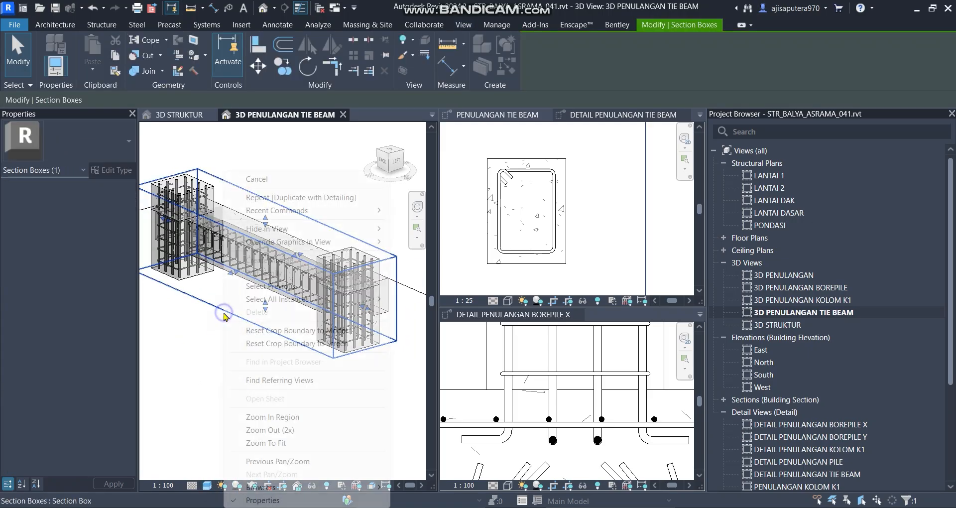
mouse_move(378, 229)
left_click(462, 232)
- Hide the floor slab and the neighbouring beam pieces beside the tie beam in the 3D view
middle_click_drag(280, 294, 206, 340, "shift")
left_click(292, 302)
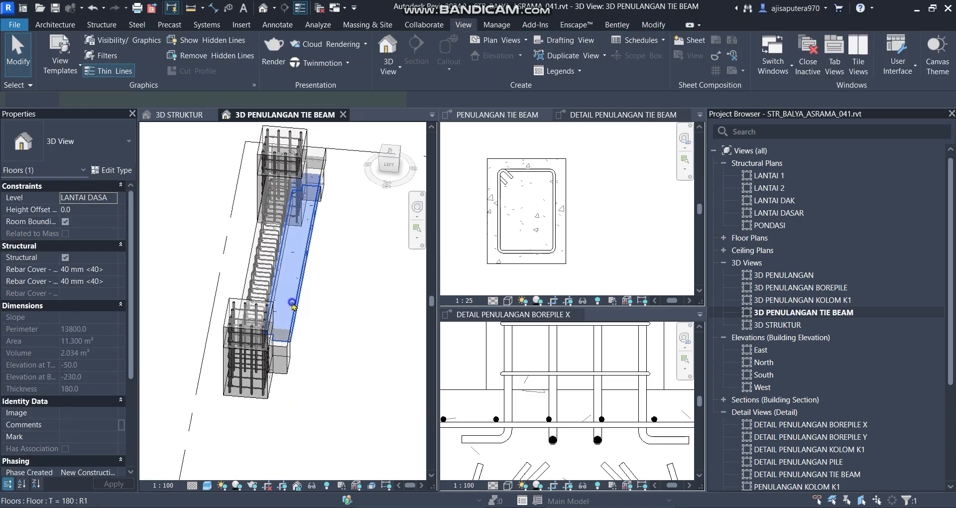
right_click(292, 302)
key("Escape")
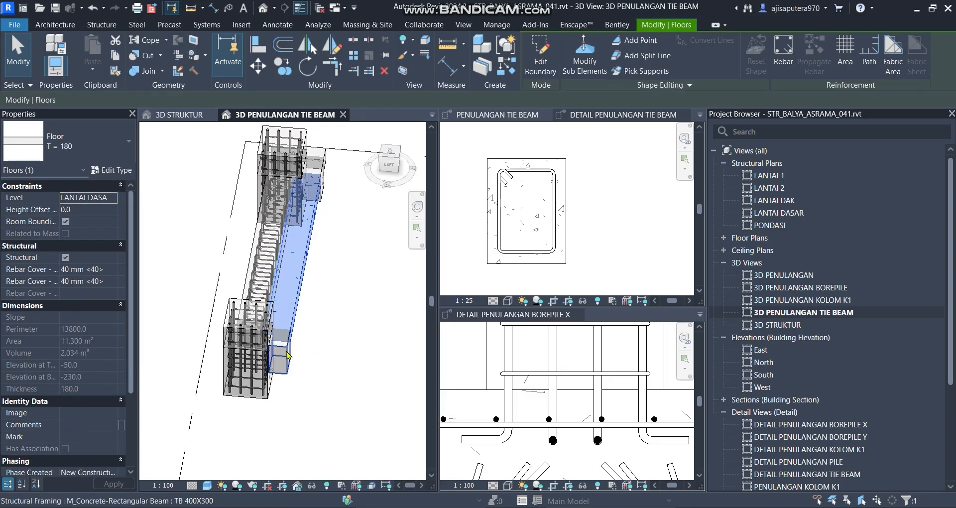
left_click(291, 344, "ctrl")
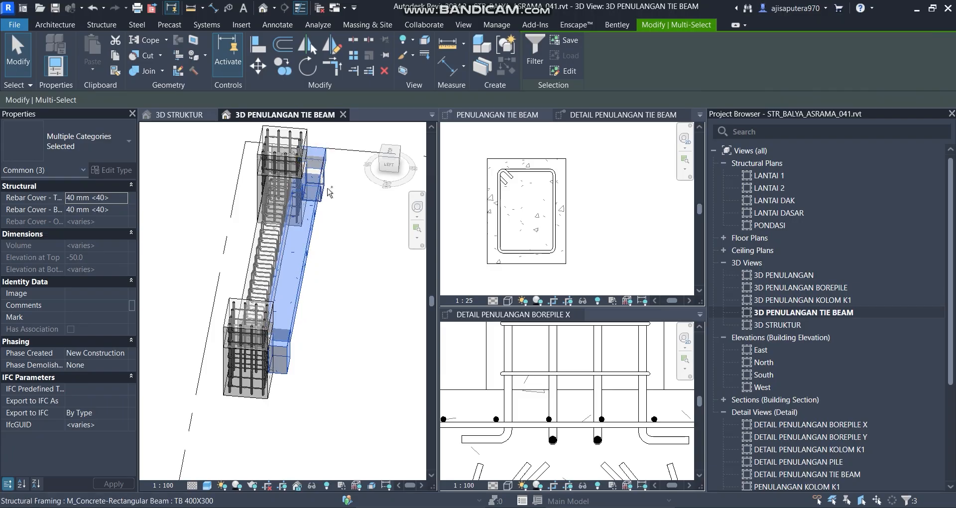
right_click(329, 191)
mouse_move(367, 226)
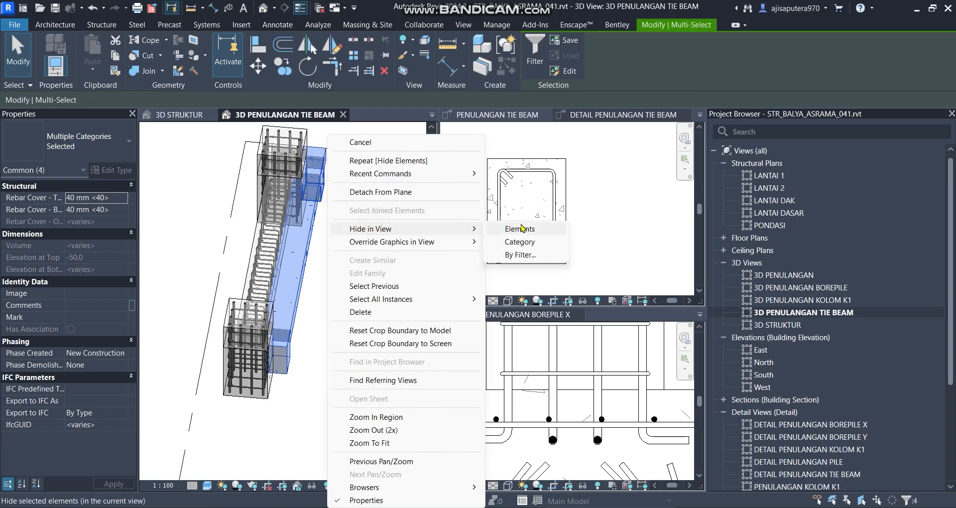
left_click(515, 228)
- Hide the leftover element protruding beyond the end column and the LANTAI DASAR level line in the 3D view
middle_click_drag(242, 205, 328, 187, "shift")
middle_click_drag(260, 244, 418, 247)
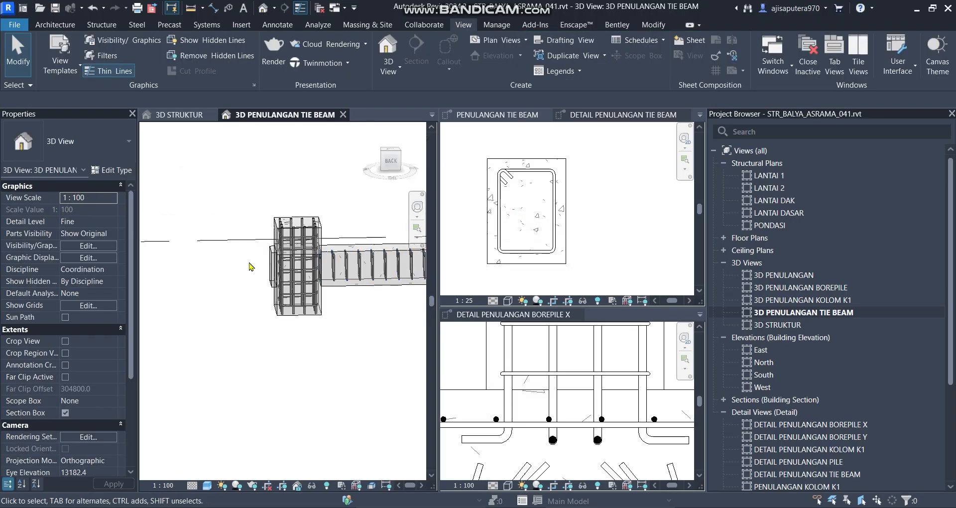
left_click(269, 260)
right_click(270, 260)
mouse_move(421, 235)
left_click(461, 228)
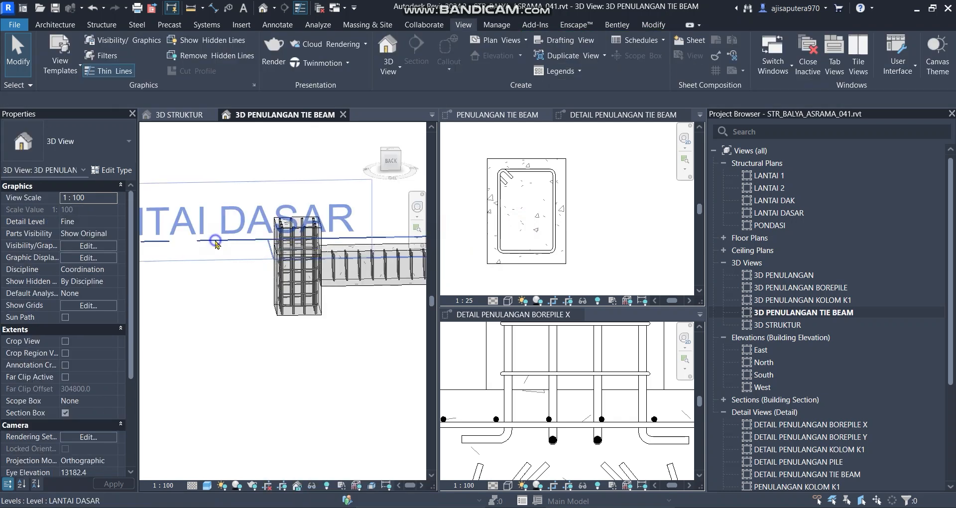
right_click(215, 241)
mouse_move(299, 226)
left_click(393, 229)
middle_click_drag(320, 331, 557, 235, "shift")
- Start rebar placement in the tie beam's detail section and rename the type TUL. UTAMA KOLOM K1 D122 as TUL. UTAMA KOLOM K1 D22
left_click(557, 235)
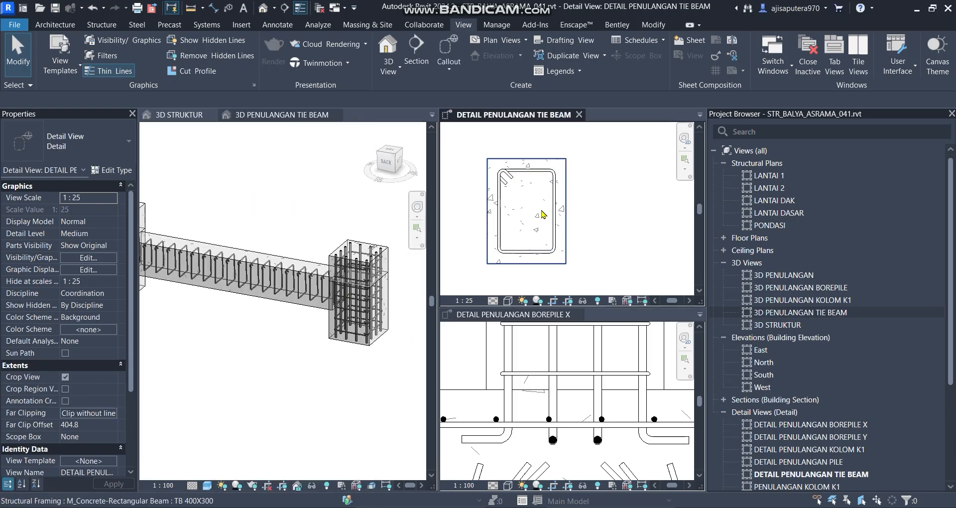
scroll(548, 199, "up", 4)
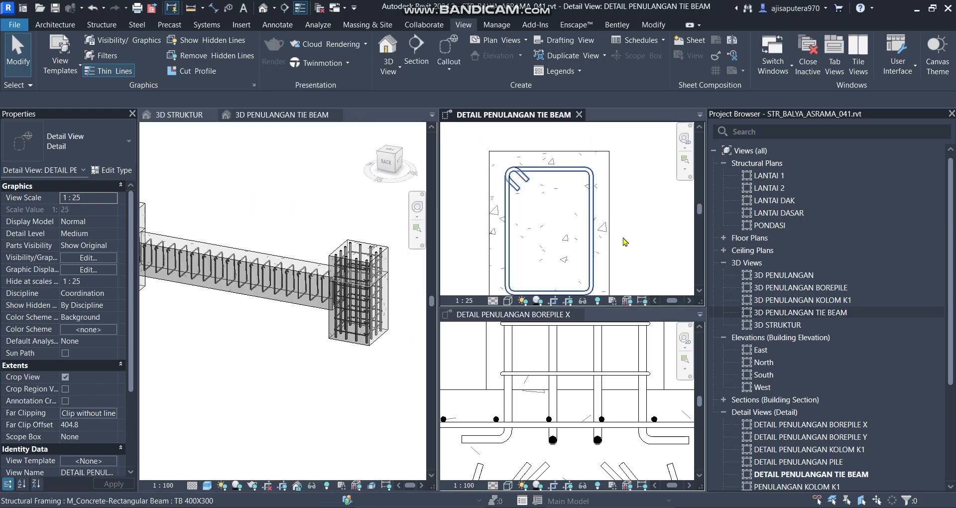
left_click(592, 155)
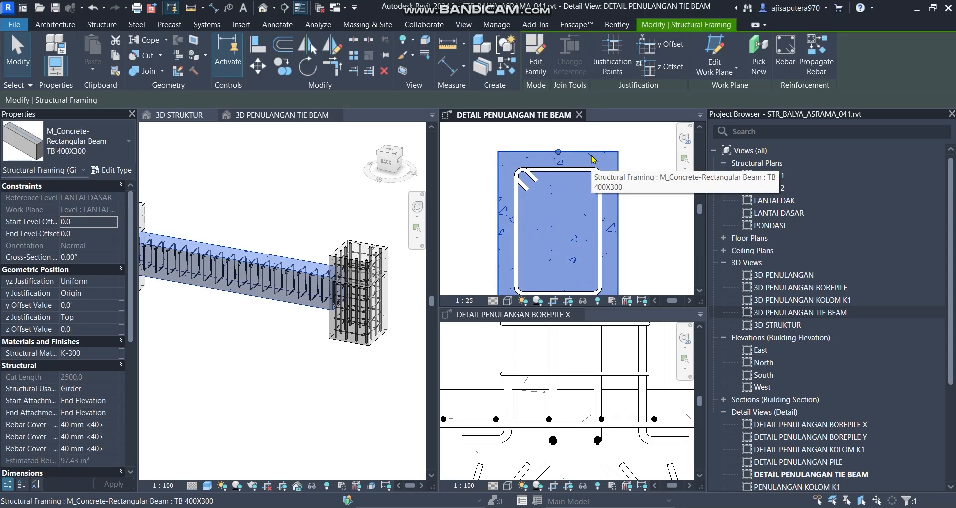
left_click(785, 52)
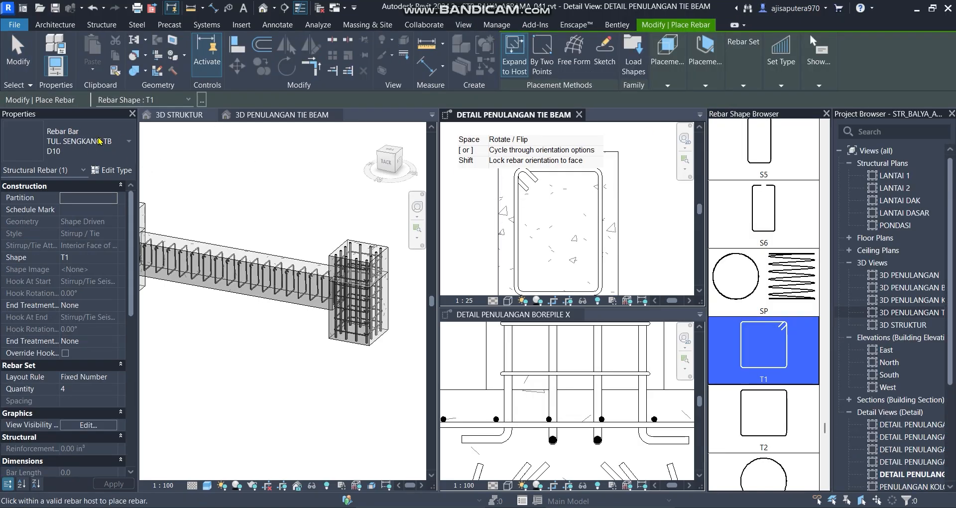
left_click(128, 142)
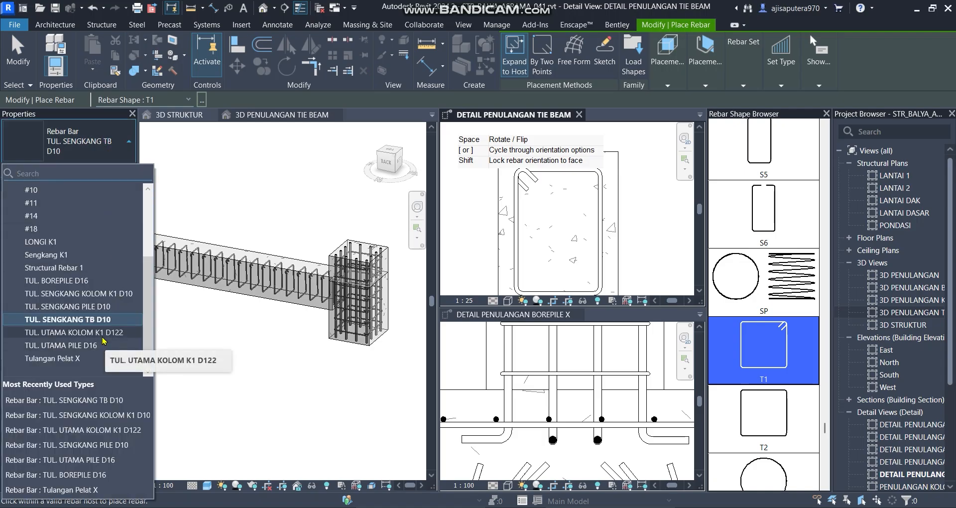
left_click(103, 336)
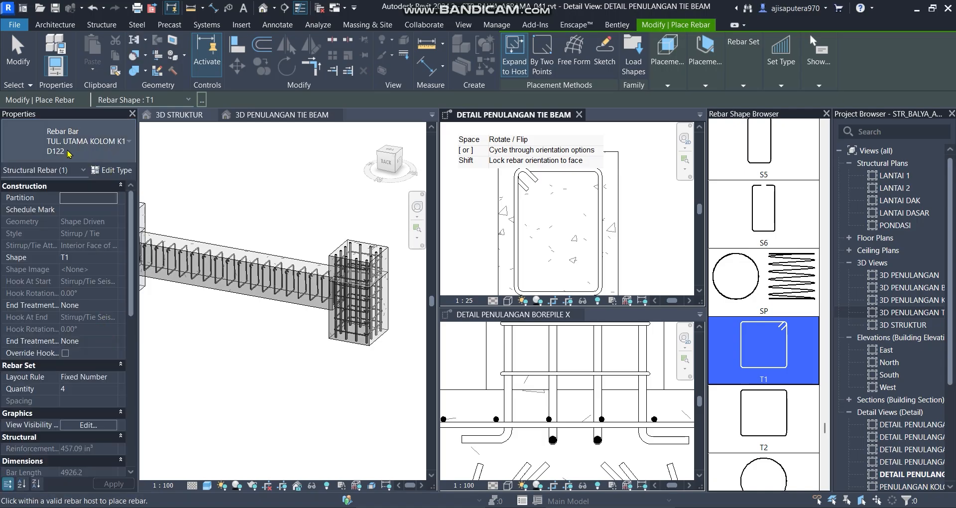
left_click(110, 169)
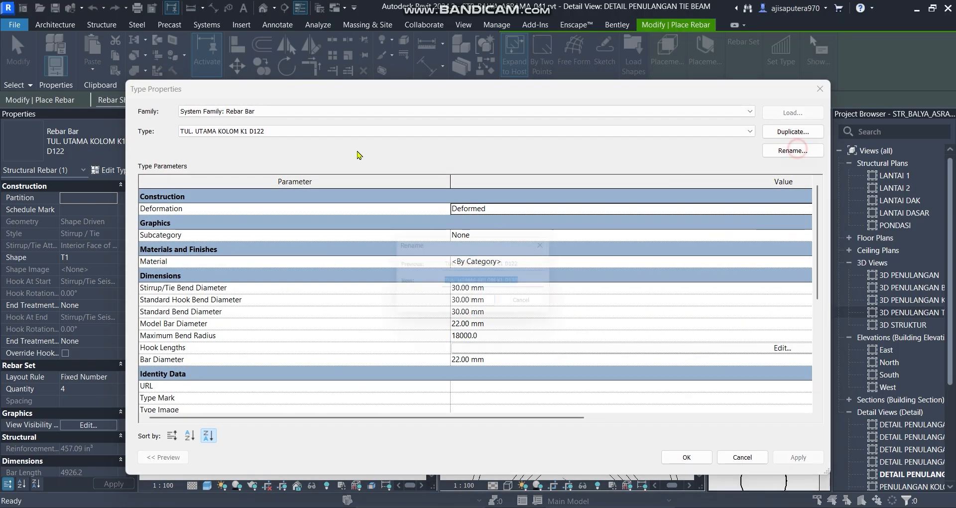
left_click(792, 150)
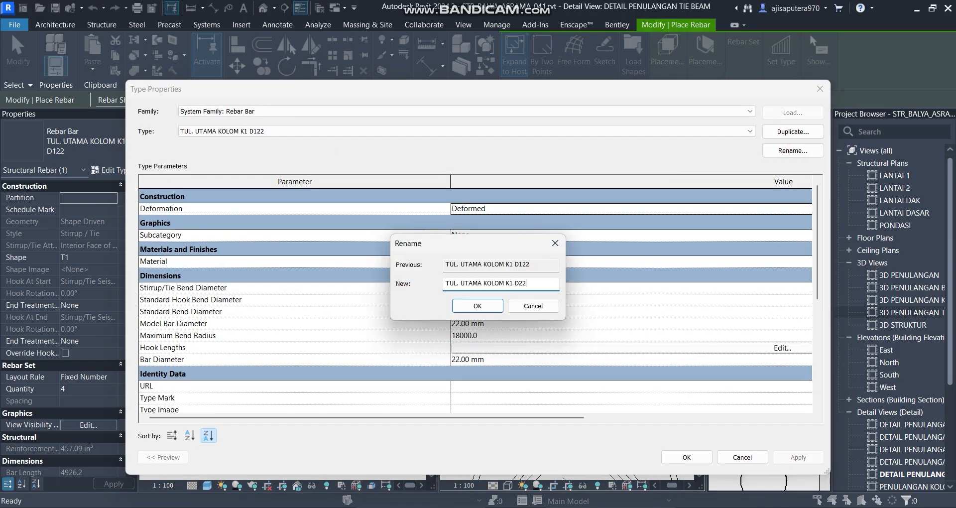
key("Return")
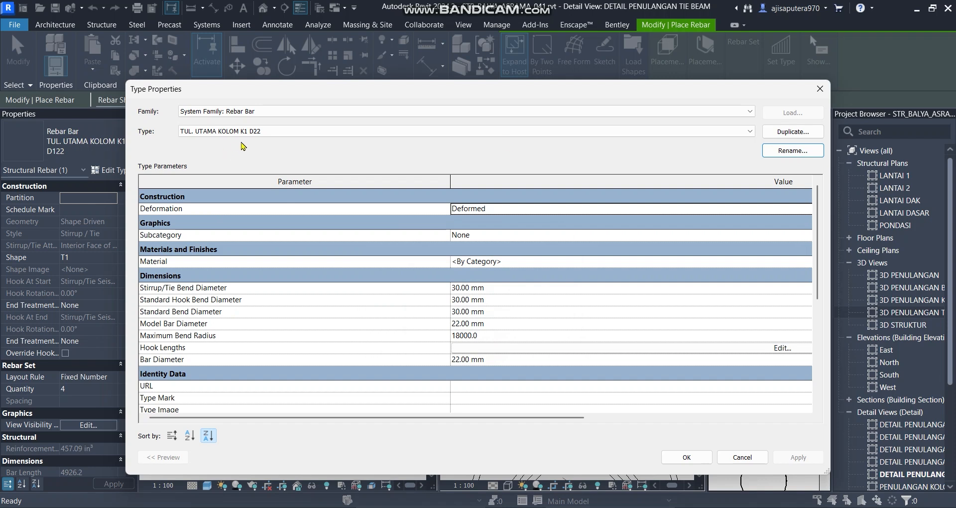
- Duplicate the column main bar type as TUL. UTAMA TB D22 for the tie beam's main bars
left_click(812, 131)
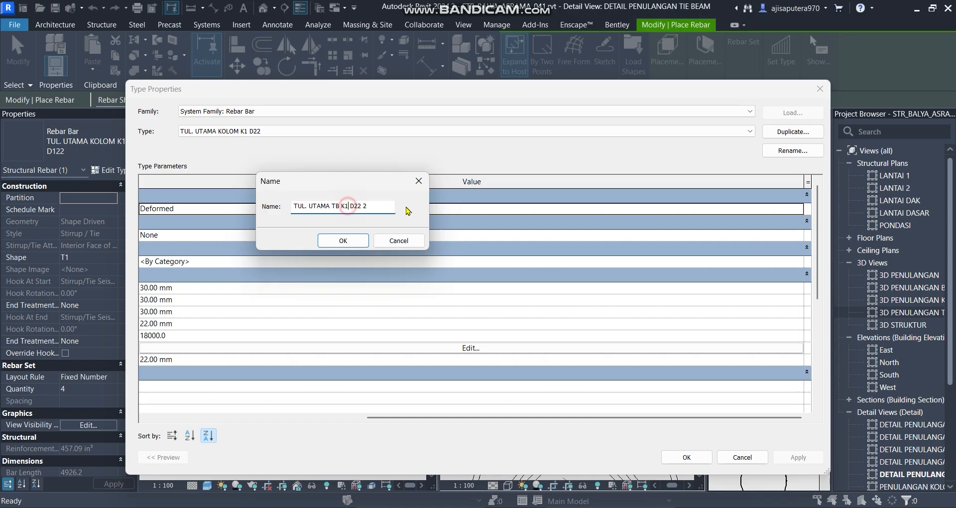
left_click(343, 239)
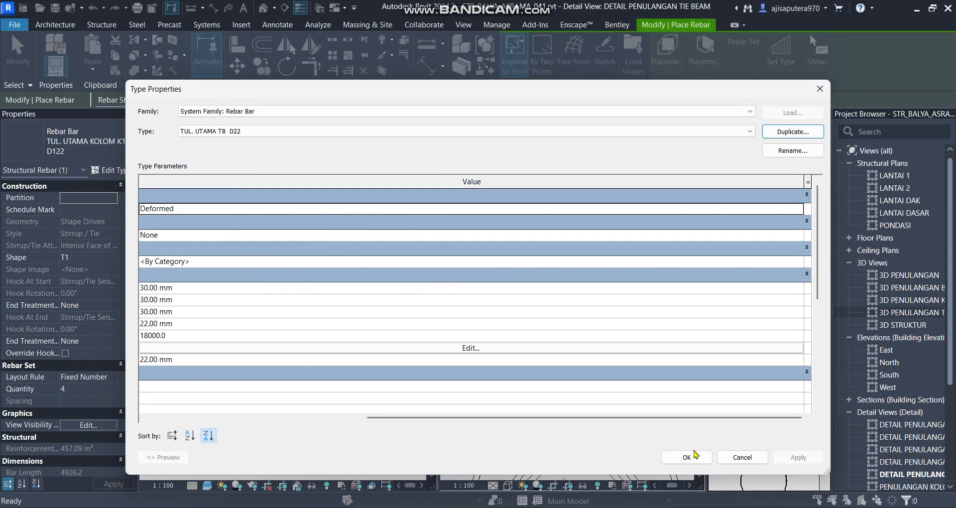
left_click(693, 455)
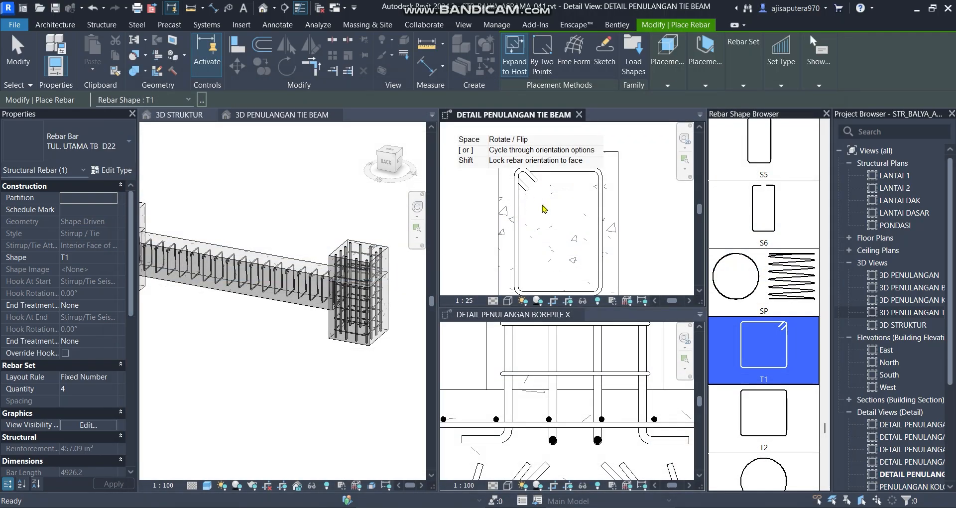
- Place a Fixed Number set of 3 straight shape 00 bars along the top inside of the tie beam's stirrup
mouse_move(744, 67)
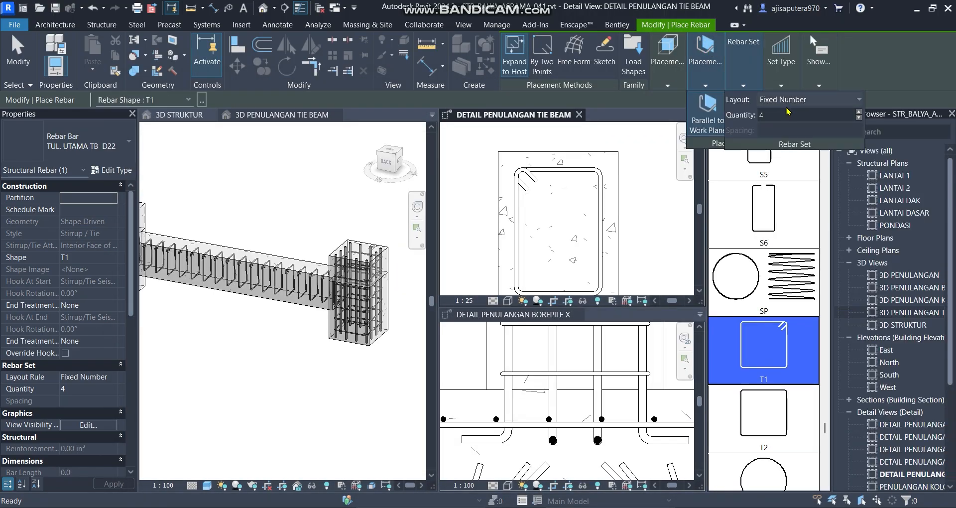
mouse_move(717, 57)
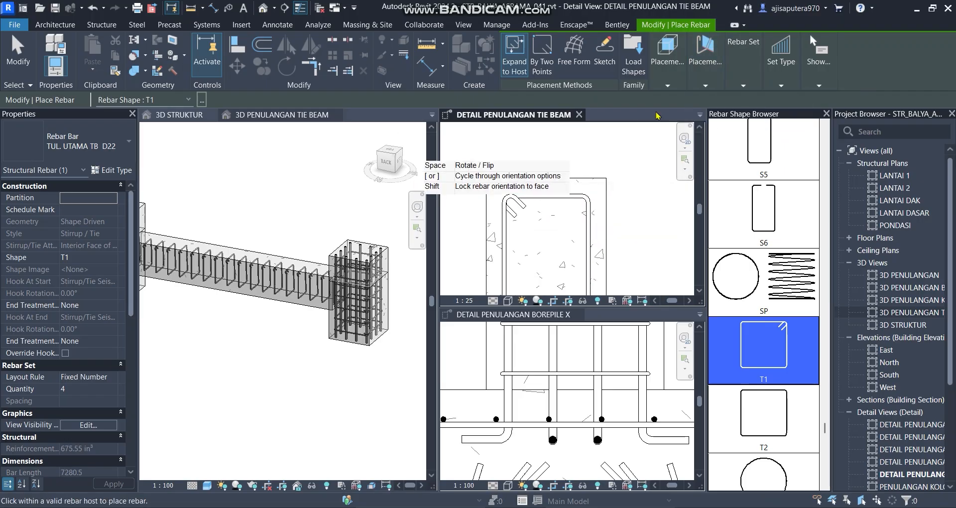
scroll(728, 243, "down", 15)
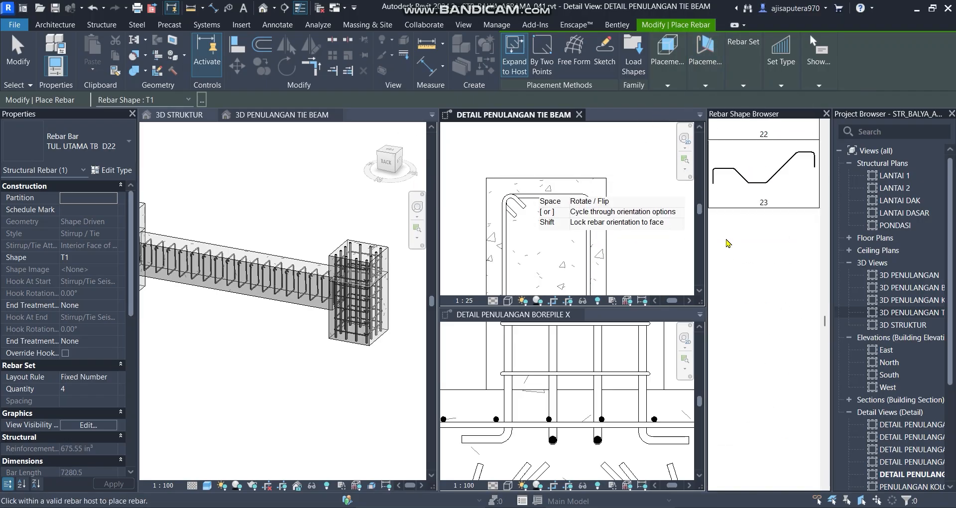
scroll(728, 243, "up", 15)
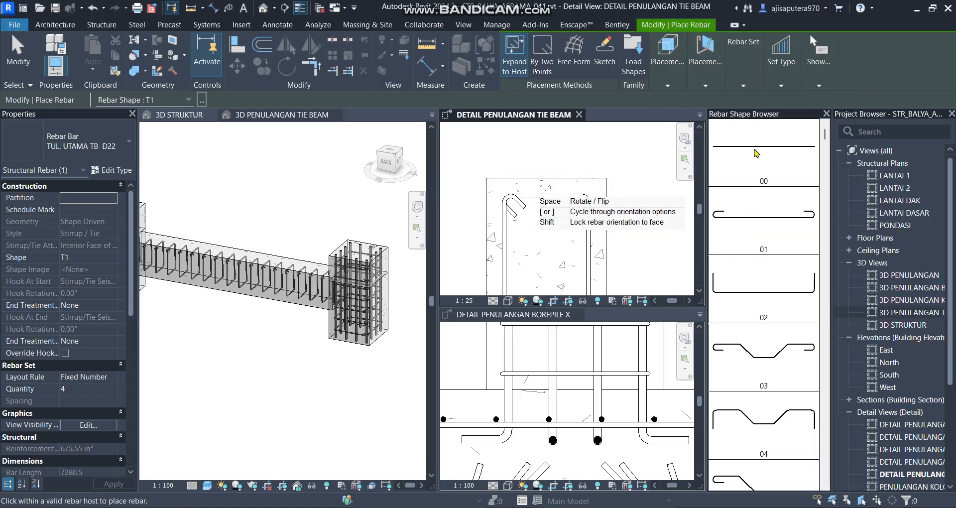
left_click(753, 163)
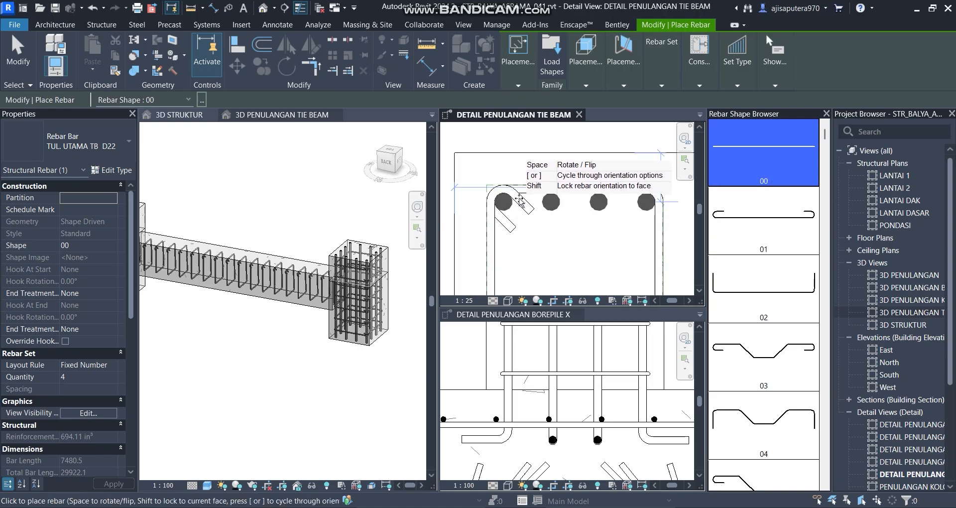
mouse_move(672, 72)
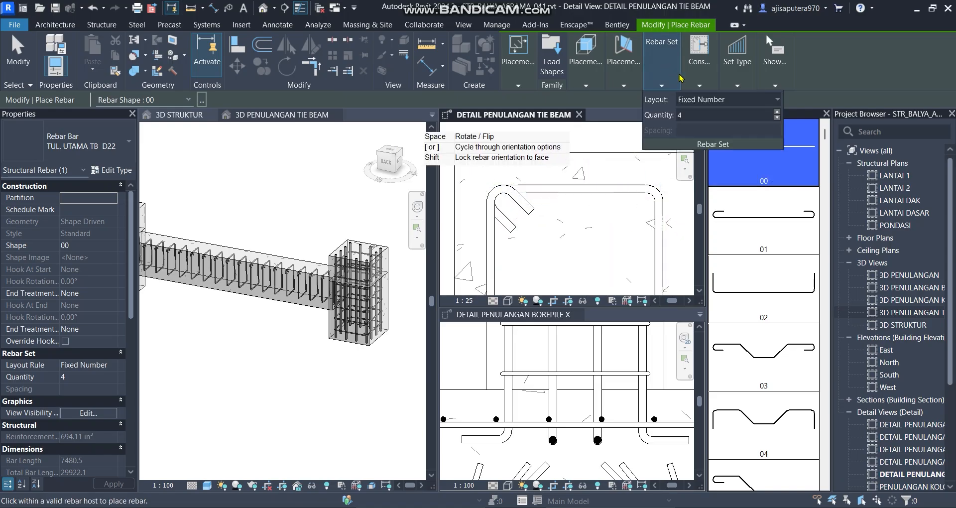
left_click(692, 102)
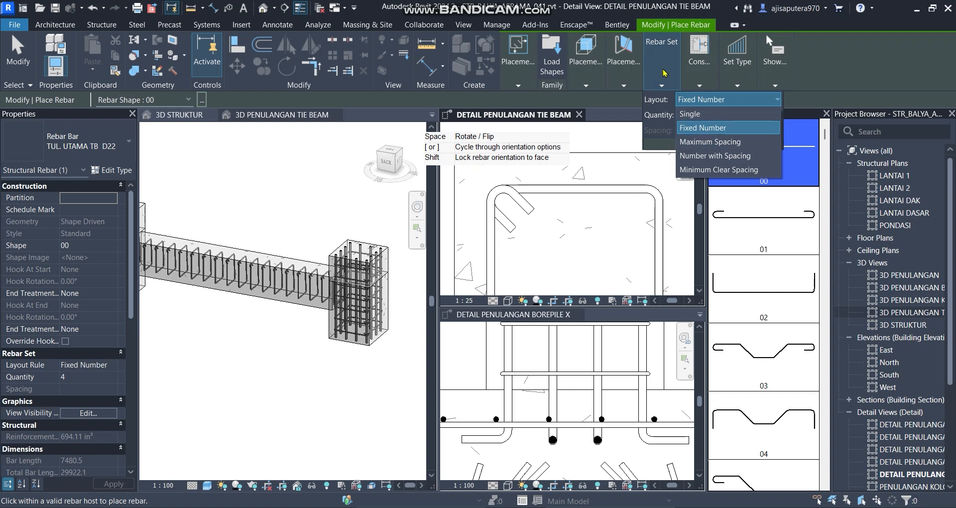
left_click(702, 127)
left_click(696, 113)
type("3")
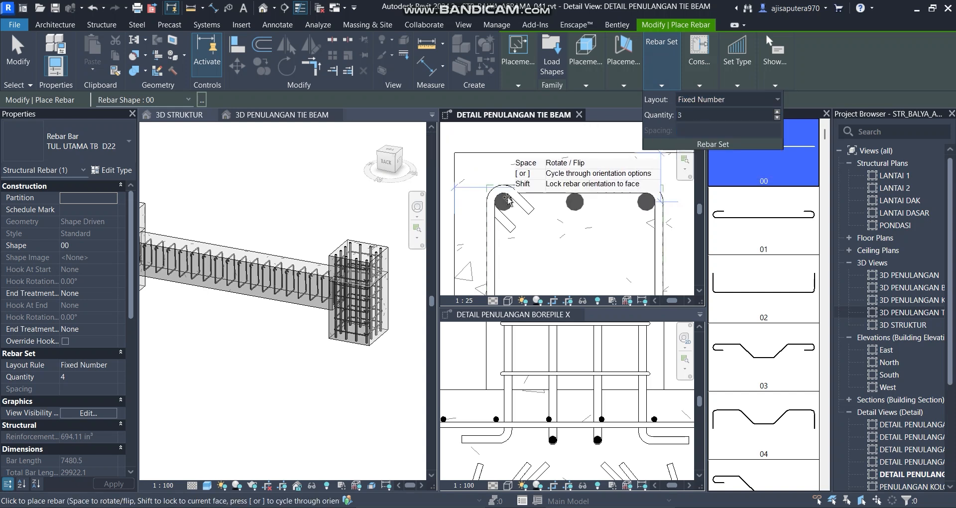
left_click(507, 200)
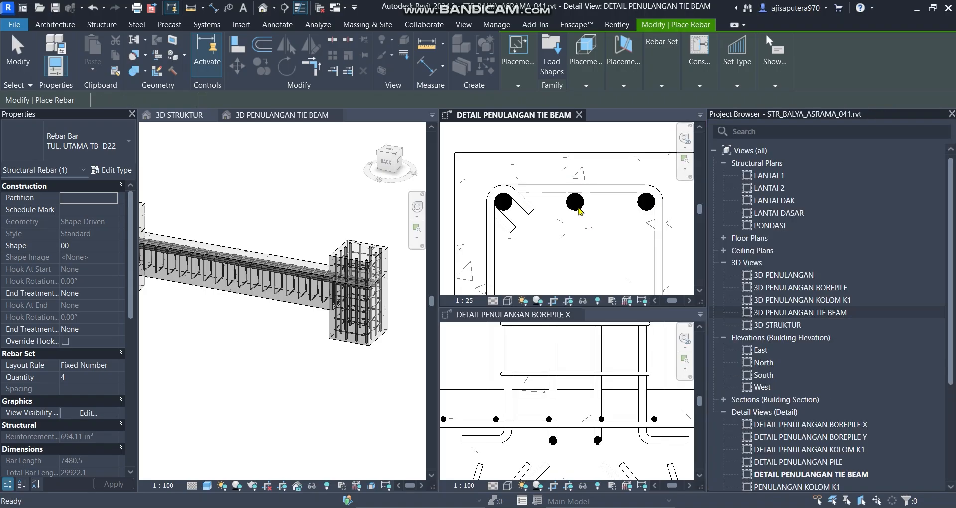
key("Escape")
- Mirror a copy of the top D22 bar set about a horizontal axis drawn at the tie beam's mid-height
left_click(577, 207)
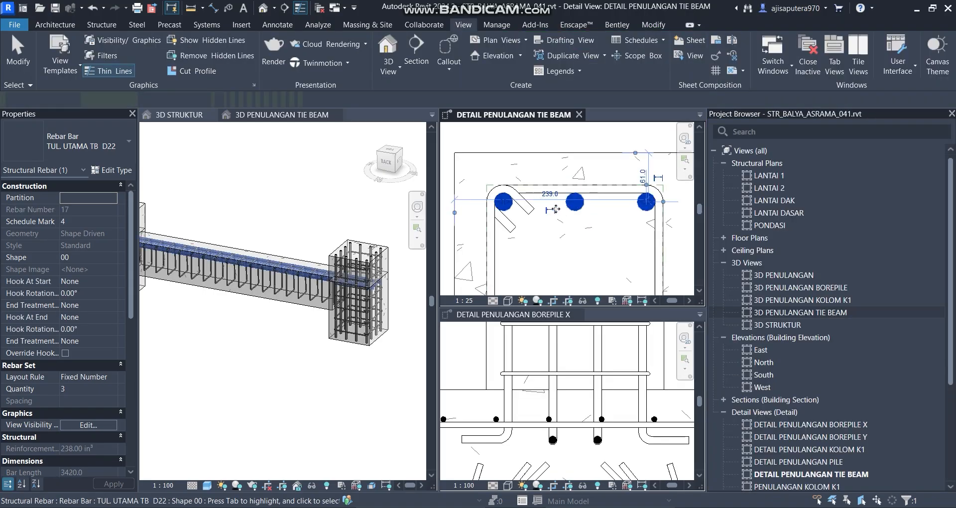
scroll(564, 215, "down", 2)
key("m")
key("m")
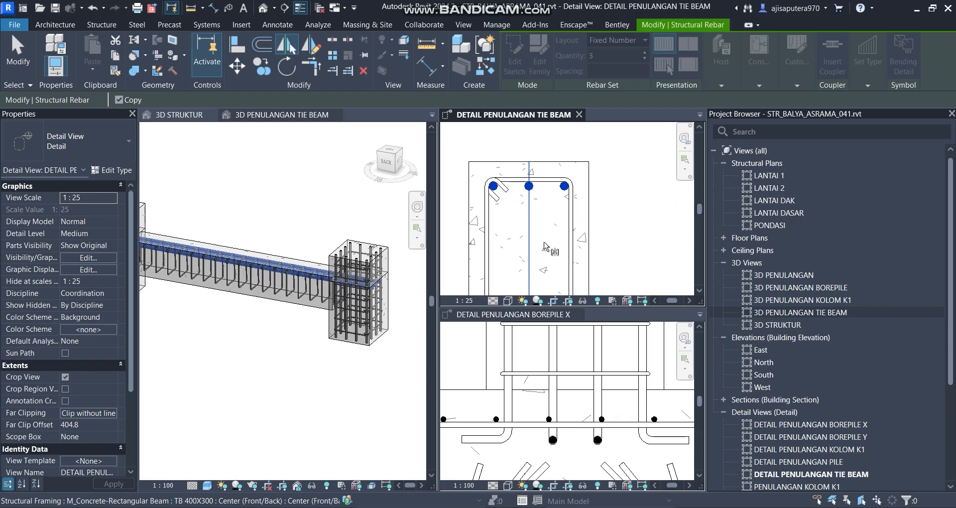
scroll(549, 222, "down", 1)
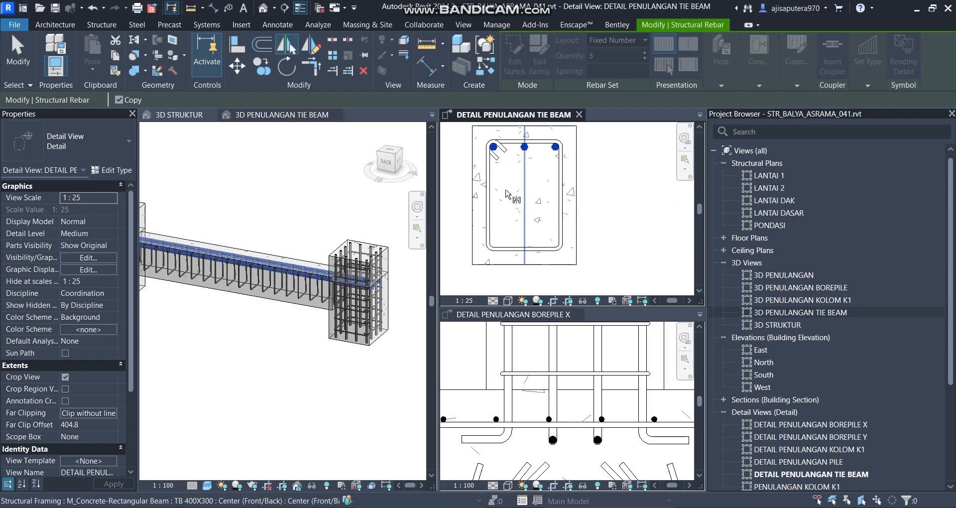
key("d")
key("m")
left_click(473, 195)
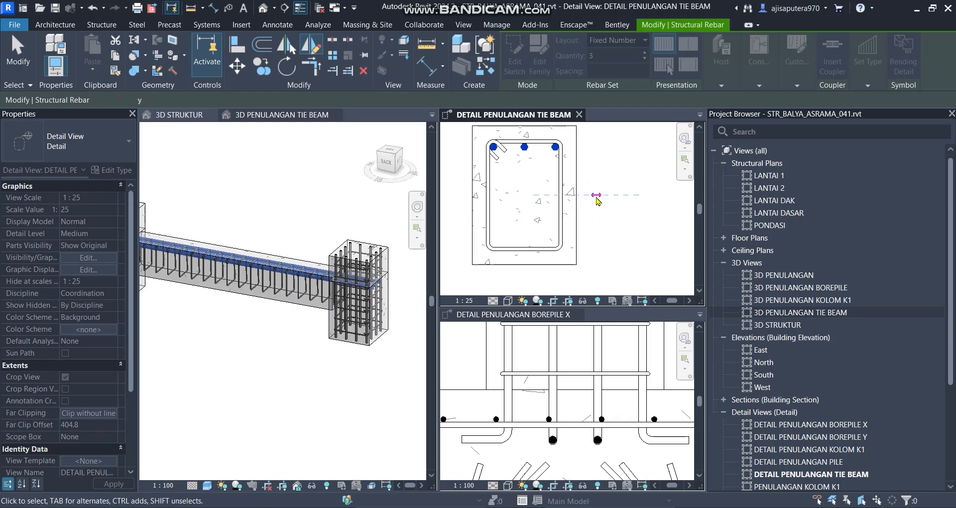
left_click(597, 195)
key("Escape")
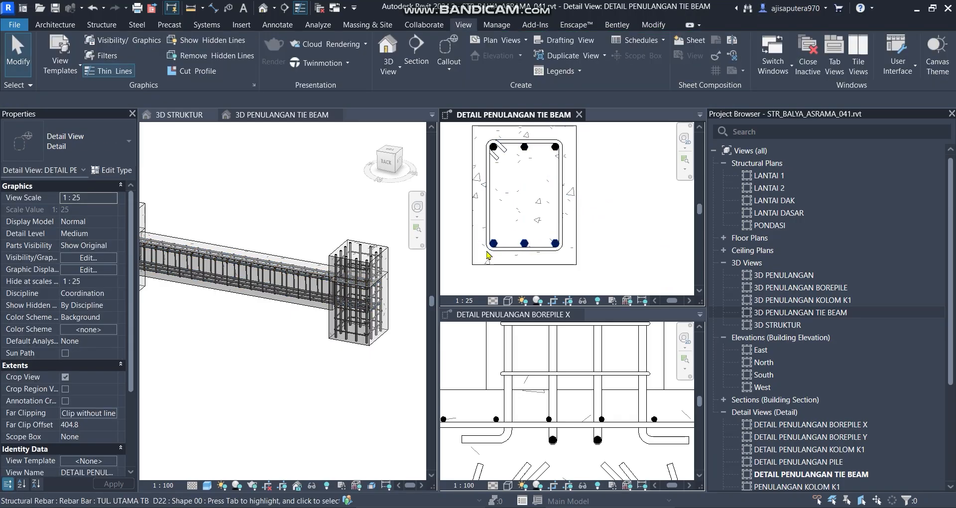
- Draw a horizontal reference plane across the tie beam section at mid-height and extend its end past the beam's edge
scroll(487, 255, "up", 5)
scroll(488, 252, "up", 2)
scroll(492, 246, "down", 6)
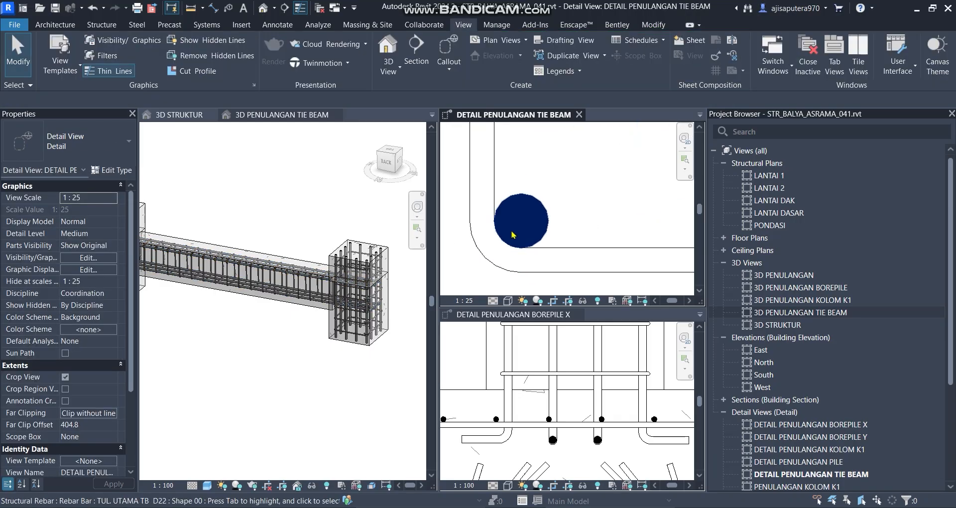
middle_click_drag(516, 242, 546, 241)
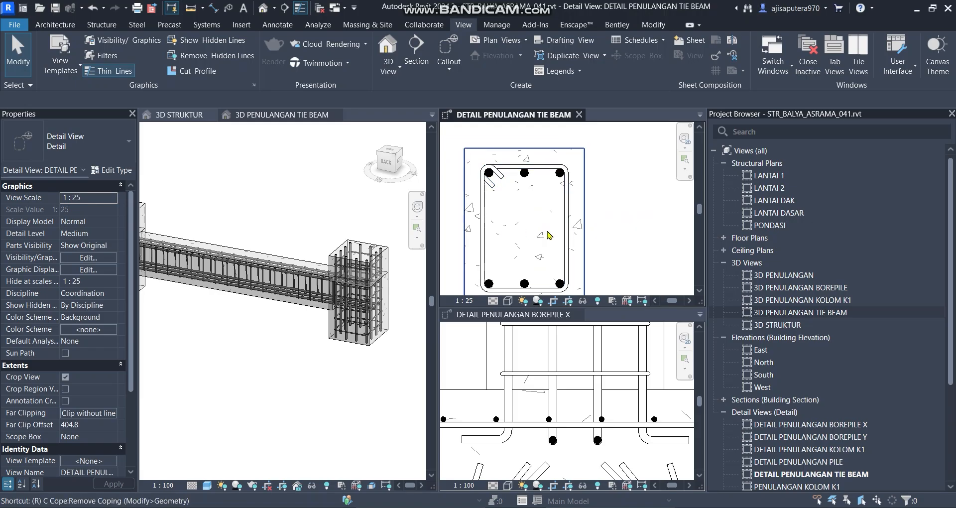
key("p")
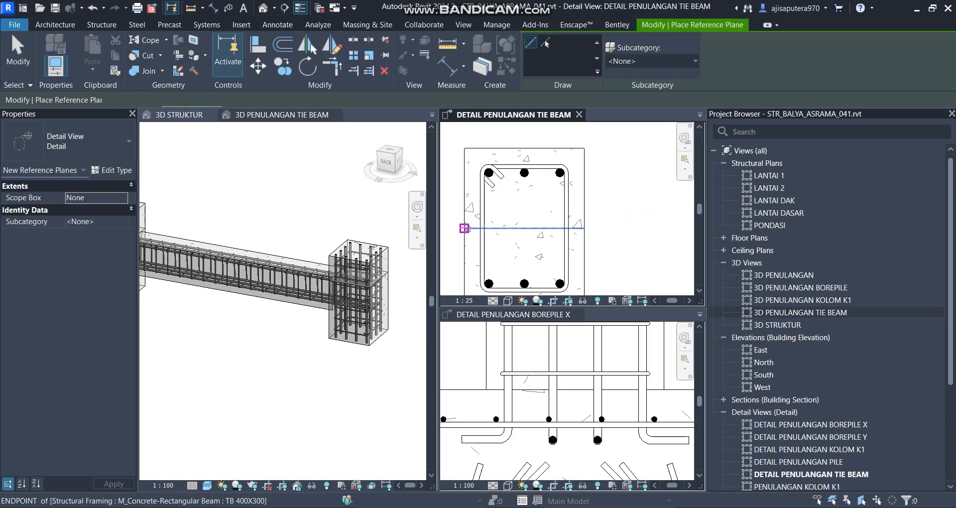
left_click(584, 228)
key("Escape")
key("Escape")
left_click(550, 229)
key("Escape")
left_click(549, 228)
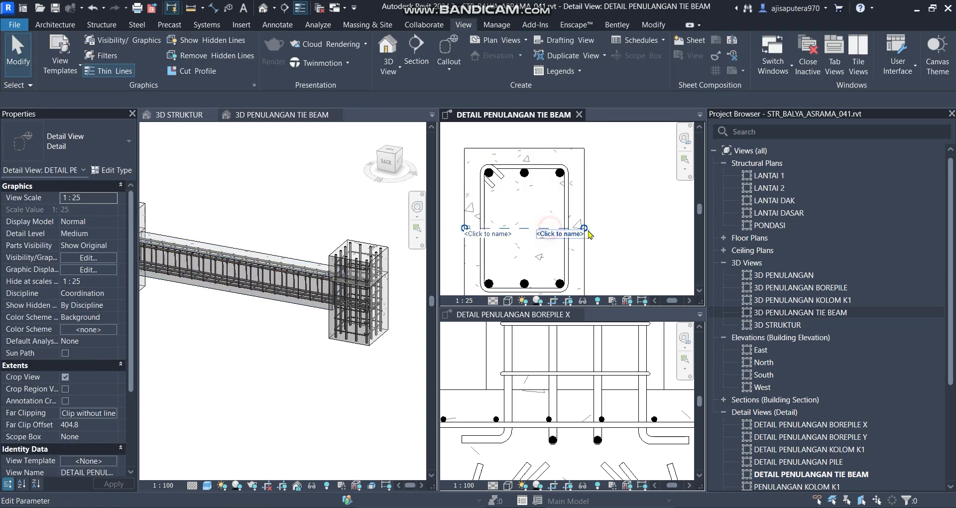
key("Escape")
scroll(530, 227, "up", 1)
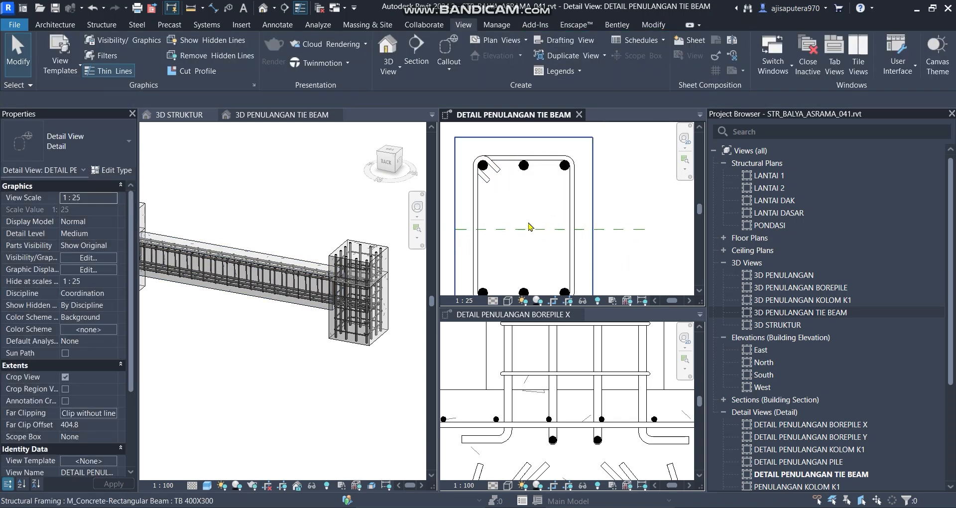
- Copy the top D22 bar set straight down onto the mid-height reference plane
left_click(564, 166)
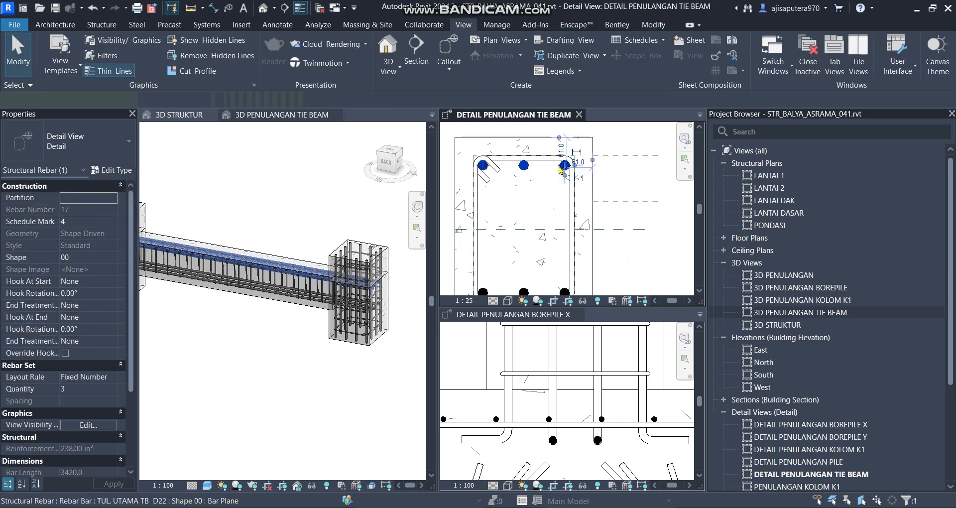
key("c")
key("o")
scroll(562, 165, "up", 3)
left_click(565, 166)
left_click(565, 277)
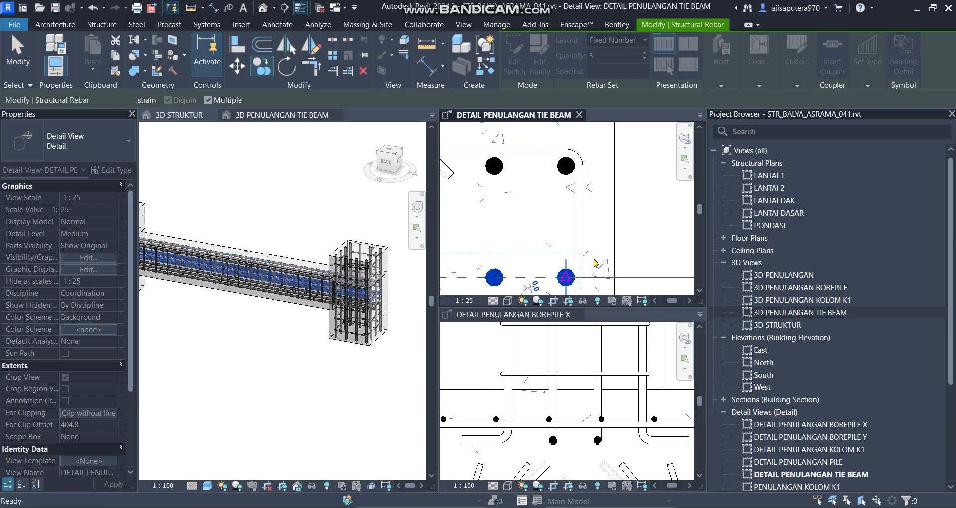
key("Escape")
- Delete the mid-height reference plane from the tie beam section
scroll(595, 263, "down", 1)
middle_click_drag(607, 280, 562, 227)
left_click(629, 220)
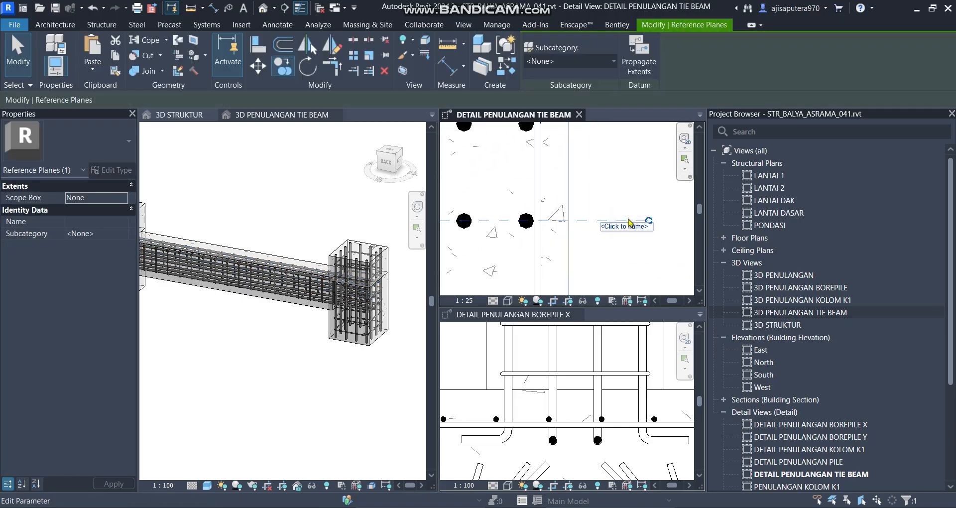
key("Delete")
- Set the mid-height bar set's quantity to 2 so that only the side bars remain
left_click(524, 219)
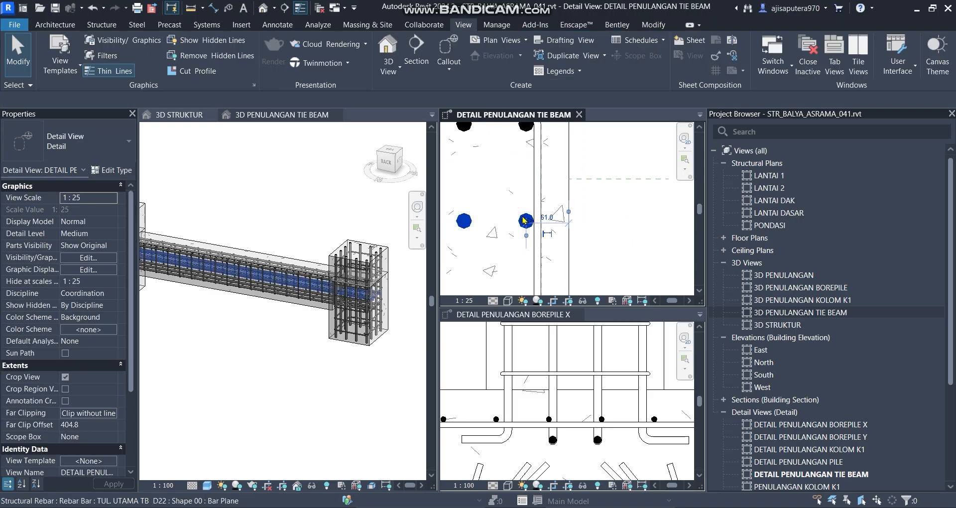
scroll(577, 207, "down", 2)
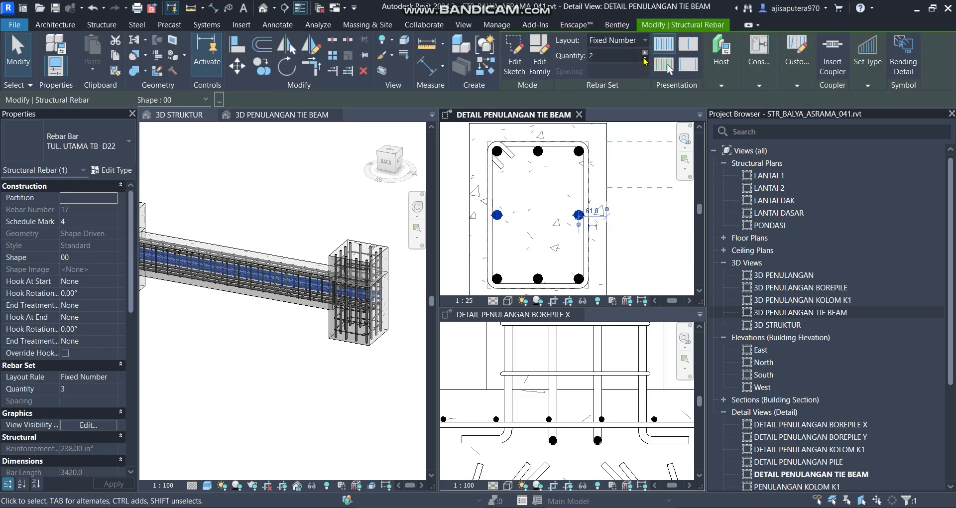
left_click(652, 230)
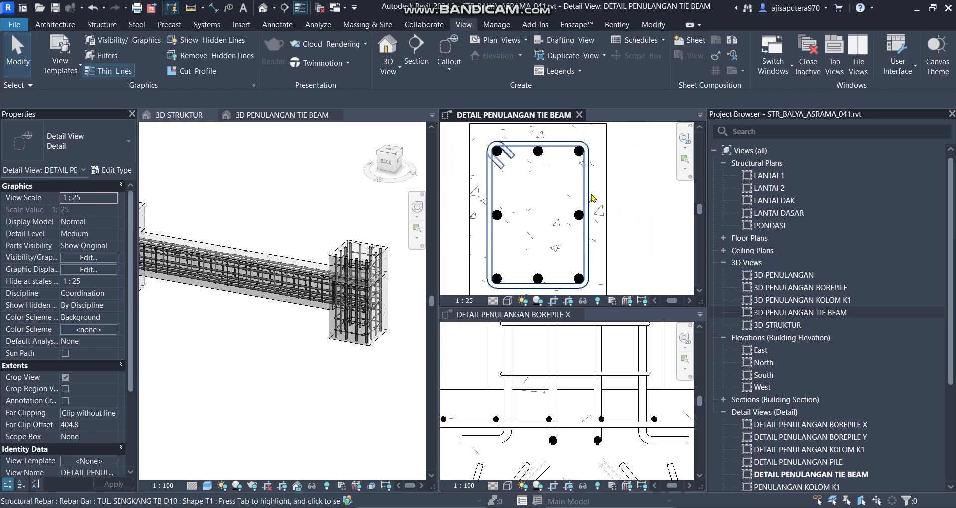
scroll(601, 228, "down", 2)
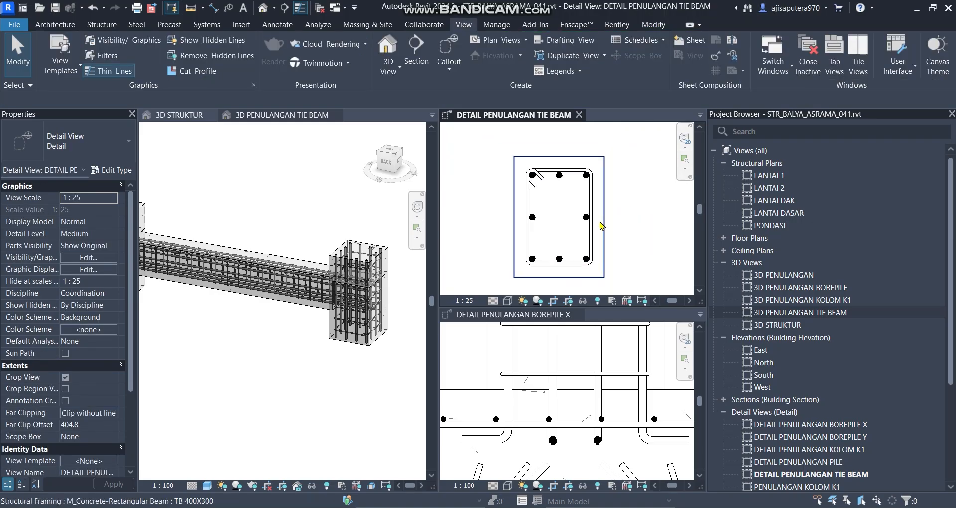
scroll(575, 376, "down", 3)
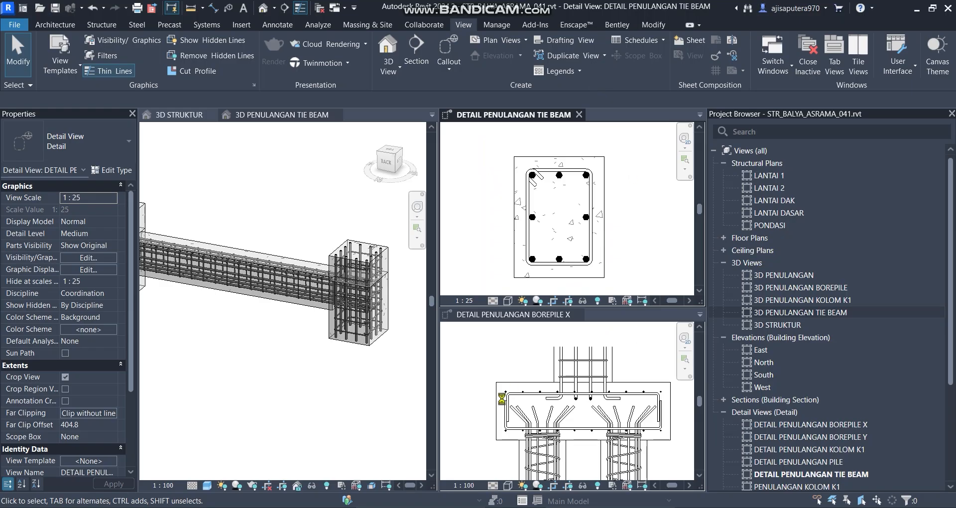
- Open the PENULANGAN TIE BEAM detail view and pull the top bars' end back inside the end column's reinforcement
scroll(566, 385, "down", 2)
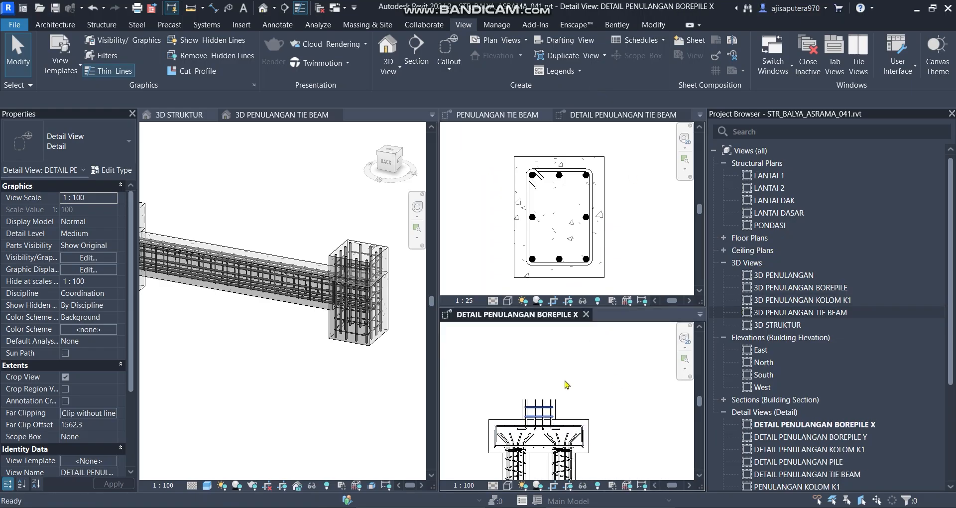
scroll(784, 371, "down", 3)
double_click(784, 374)
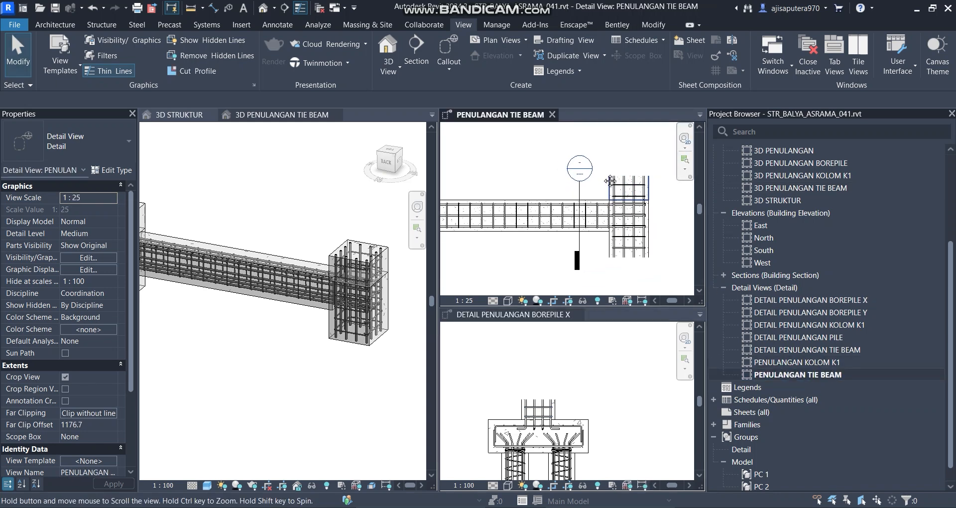
scroll(615, 204, "up", 4)
left_click(604, 232)
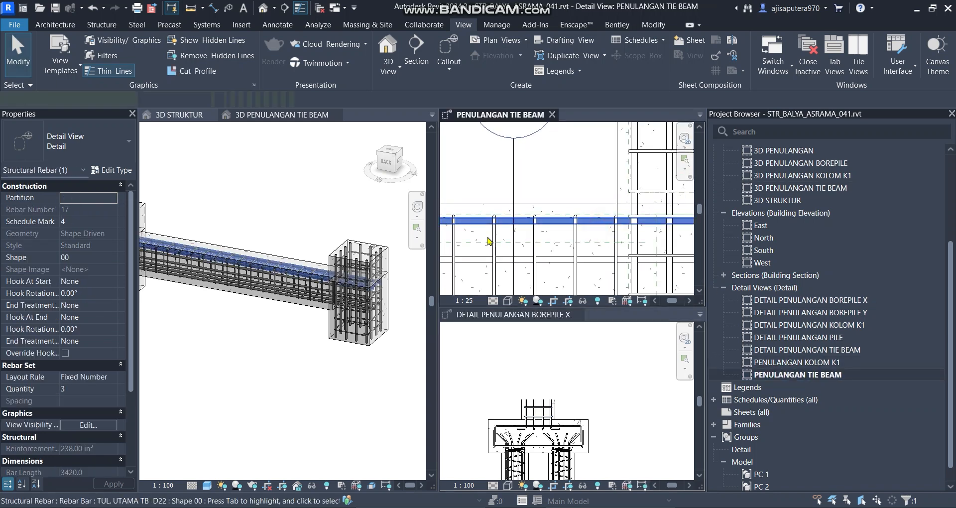
scroll(623, 228, "up", 2)
left_click_drag(623, 222, 593, 221)
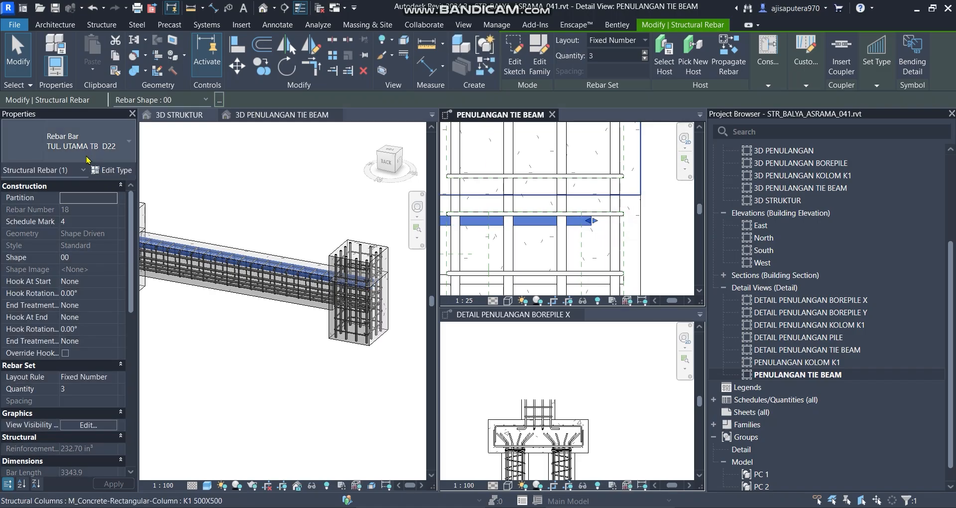
- Assign Rebar Hook 90 to both the start and the end of the top main bars
left_click(110, 282)
left_click(113, 322)
left_click(115, 317)
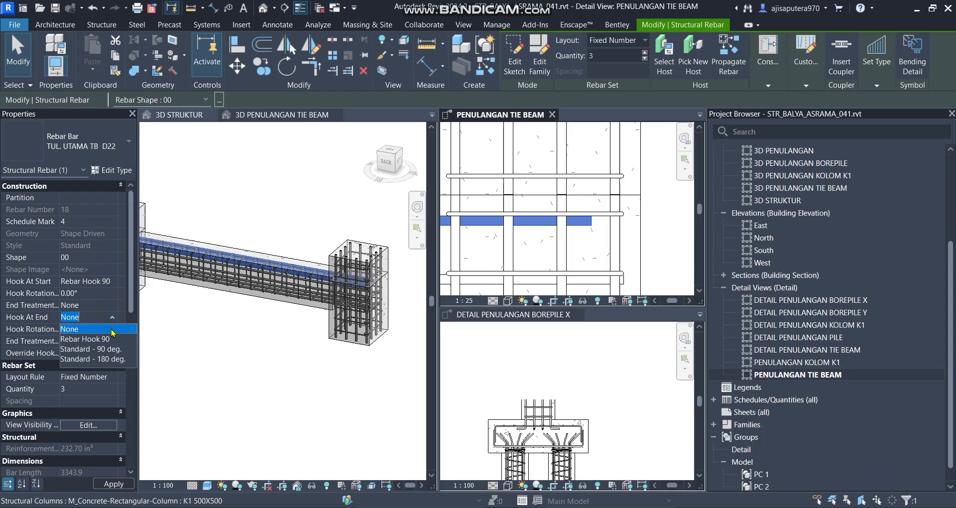
left_click(109, 334)
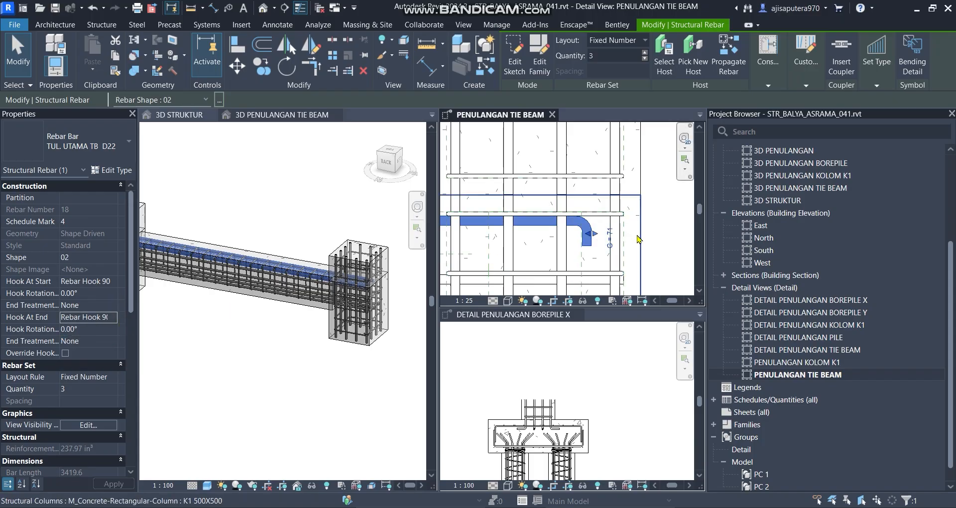
- Pull the bottom main bars' end back inside the end column, in line with the top bars' hook
scroll(627, 204, "down", 2)
middle_click_drag(632, 240, 616, 190)
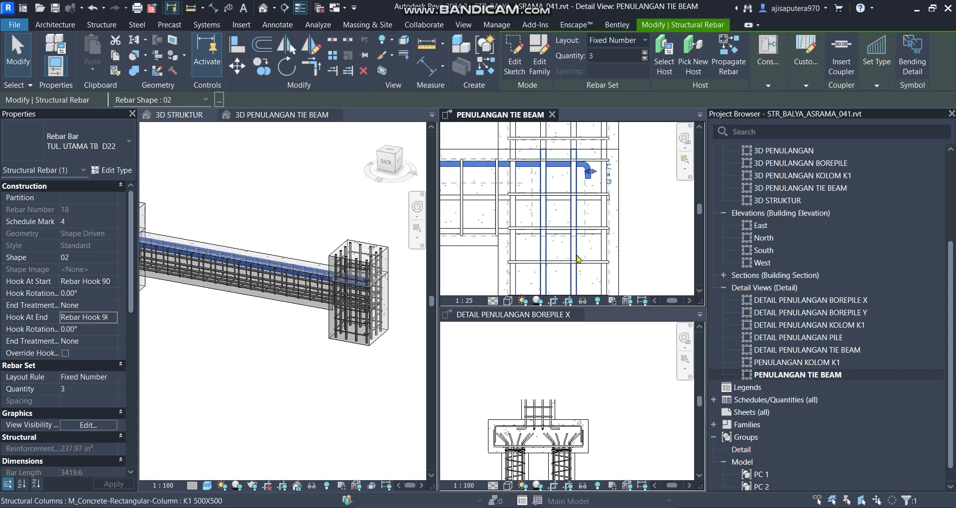
left_click(592, 232)
left_click_drag(590, 231, 589, 231)
scroll(586, 223, "up", 3)
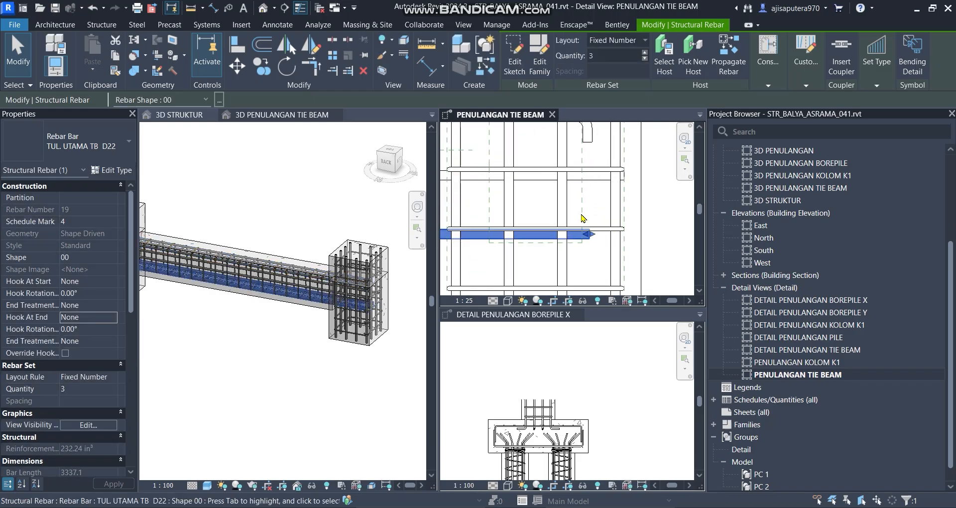
- Assign Rebar Hook 90 to both the start and the end of the bottom main bars
left_click(111, 282)
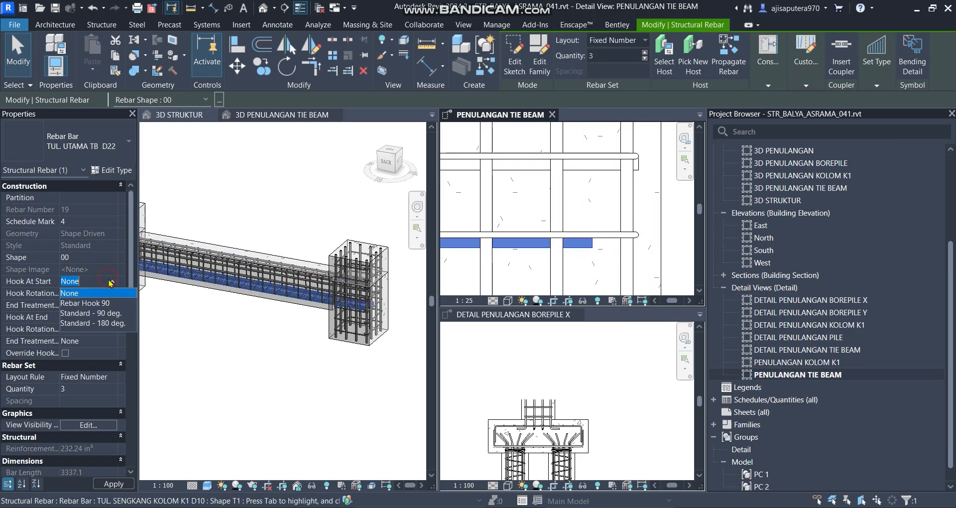
left_click(100, 301)
left_click(109, 304)
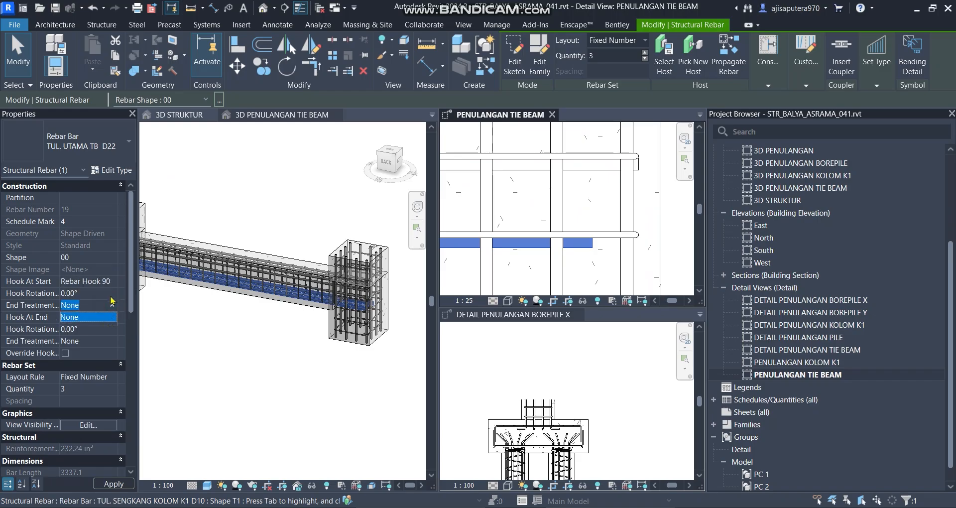
left_click(112, 317)
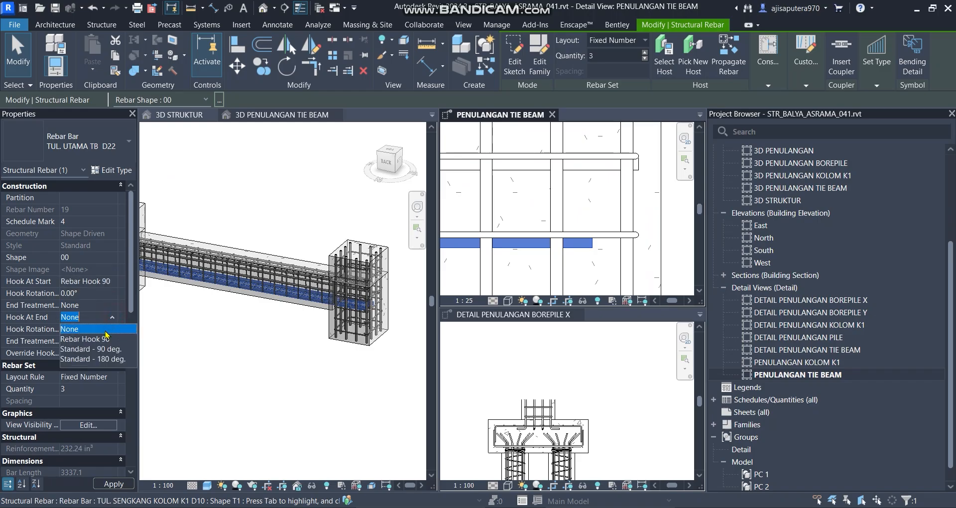
left_click(106, 341)
- Pull the bottom bars' hooked start back inside the reinforcement of the column at the beam's opposite end
scroll(624, 184, "down", 3)
middle_click_drag(656, 211, 819, 197)
left_click(230, 279)
middle_click_drag(646, 202, 842, 212)
middle_click_drag(510, 188, 580, 191)
scroll(527, 190, "up", 4)
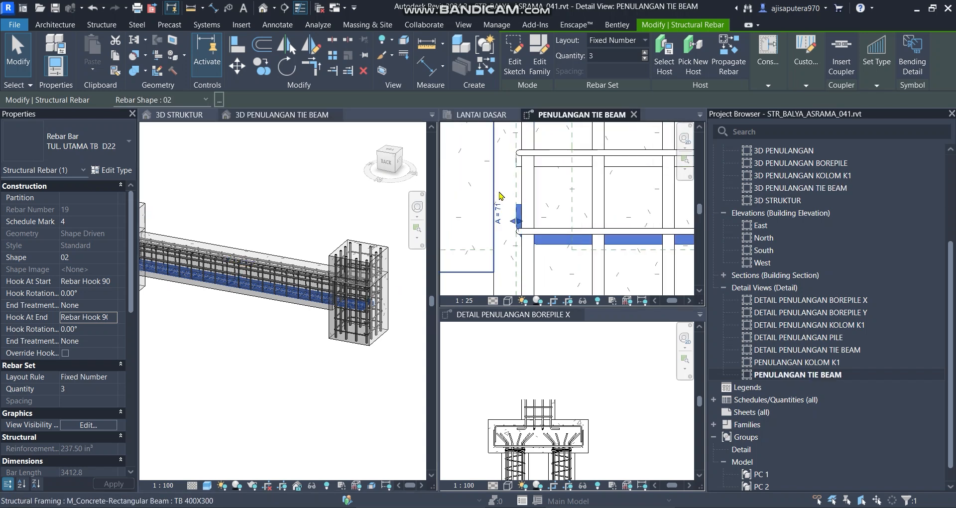
scroll(520, 214, "up", 1)
left_click_drag(514, 224, 559, 227)
- Align the top bars' hooked start with the bottom hook and shorten the middle bars' start further inside the same column
scroll(559, 229, "down", 3)
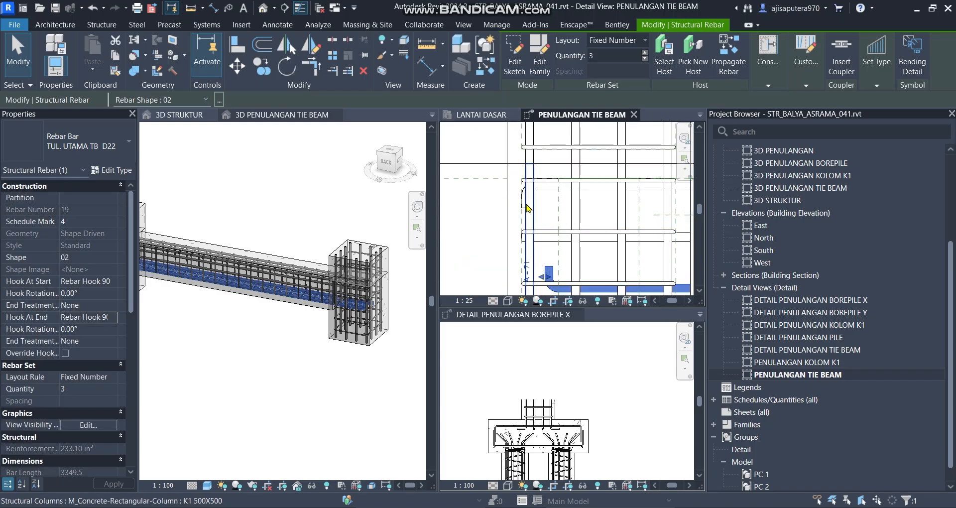
left_click(522, 197)
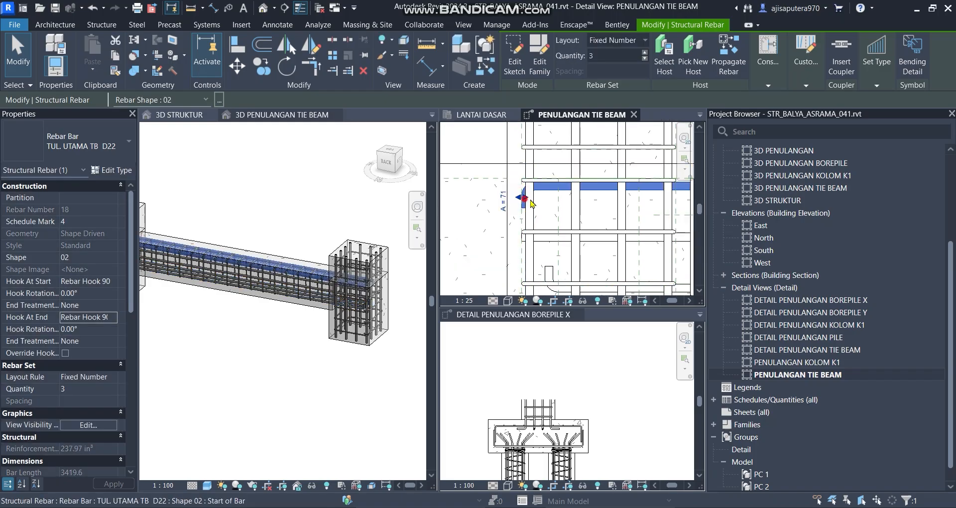
left_click(580, 237)
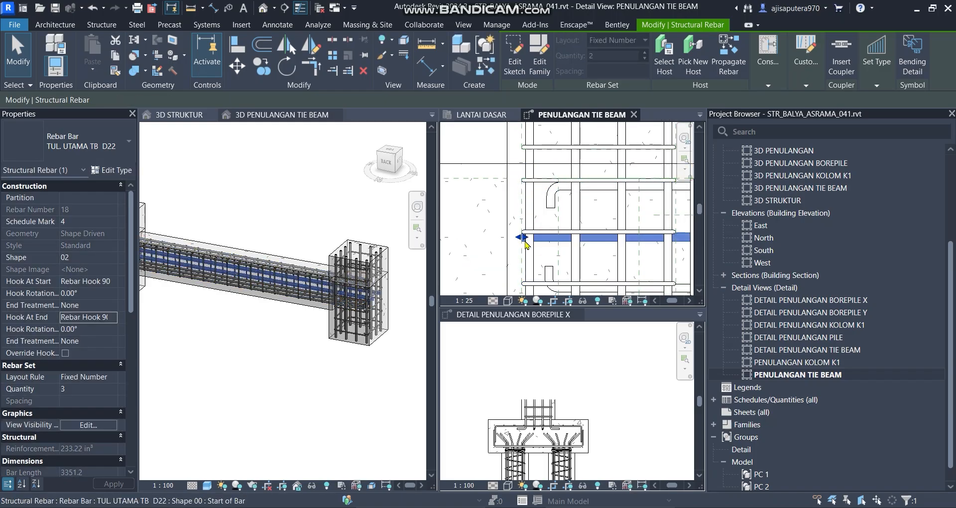
left_click(465, 214)
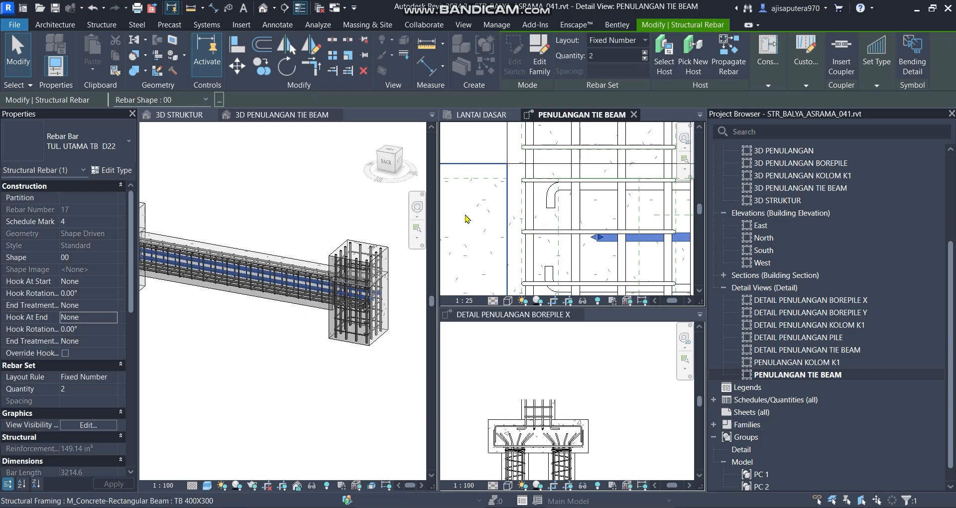
scroll(520, 266, "up", 2)
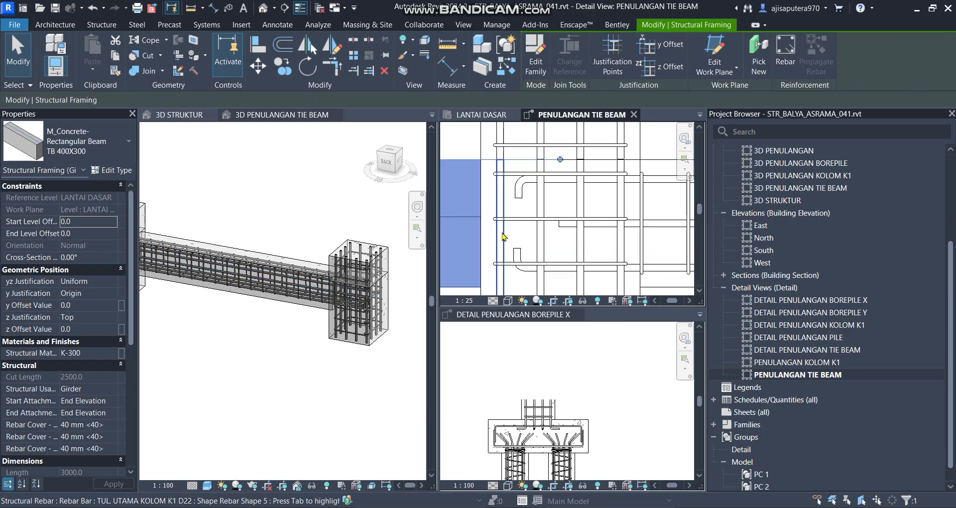
- Set the Rebar Hook 90 hook length to 200 mm in the bottom bars' type, TUL. UTAMA TB D22
left_click(524, 270)
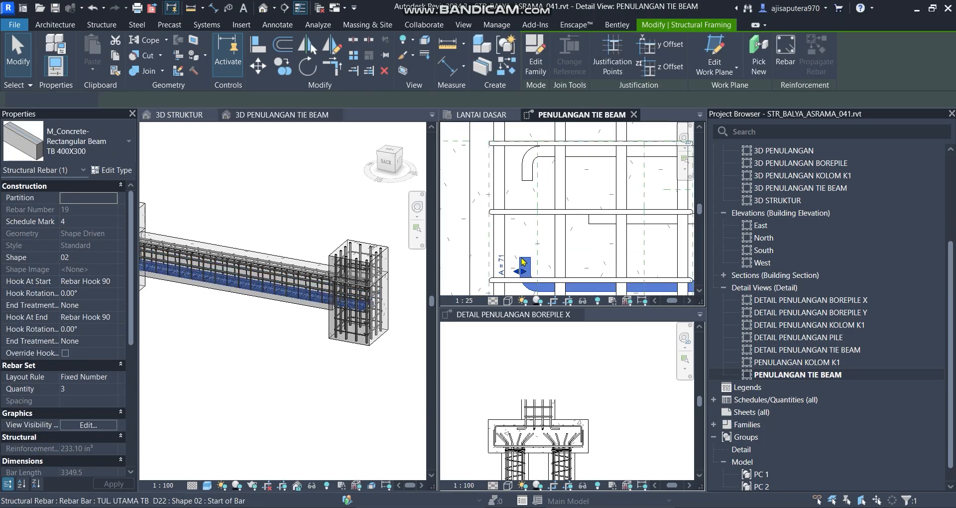
left_click(112, 170)
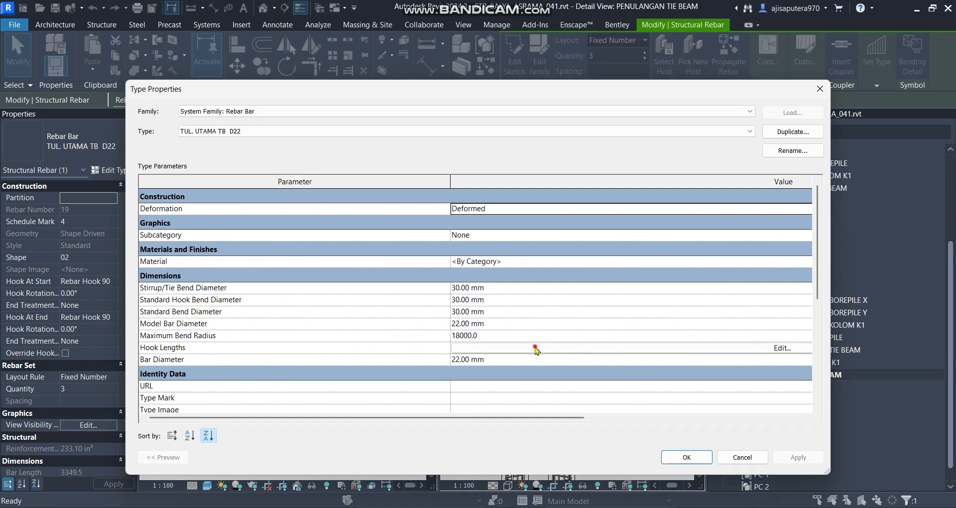
left_click(535, 348)
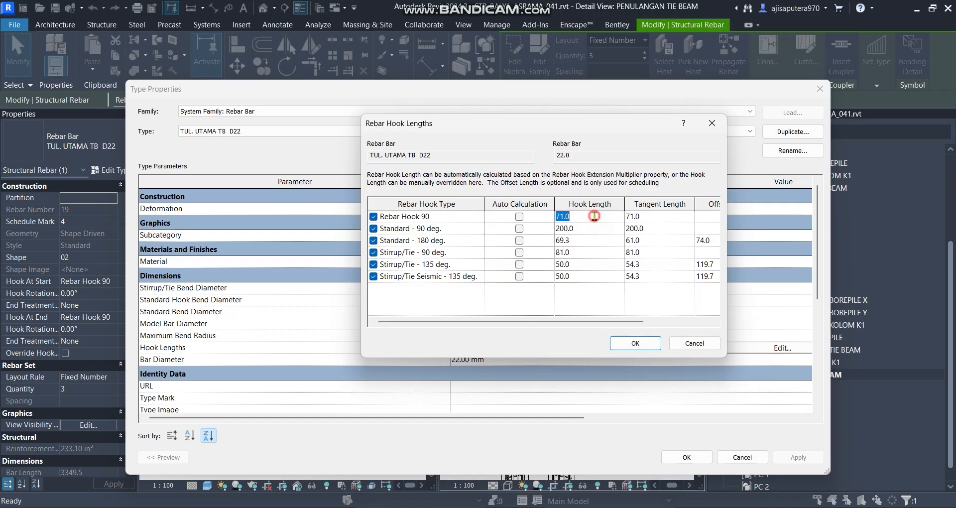
type("00")
left_click(631, 345)
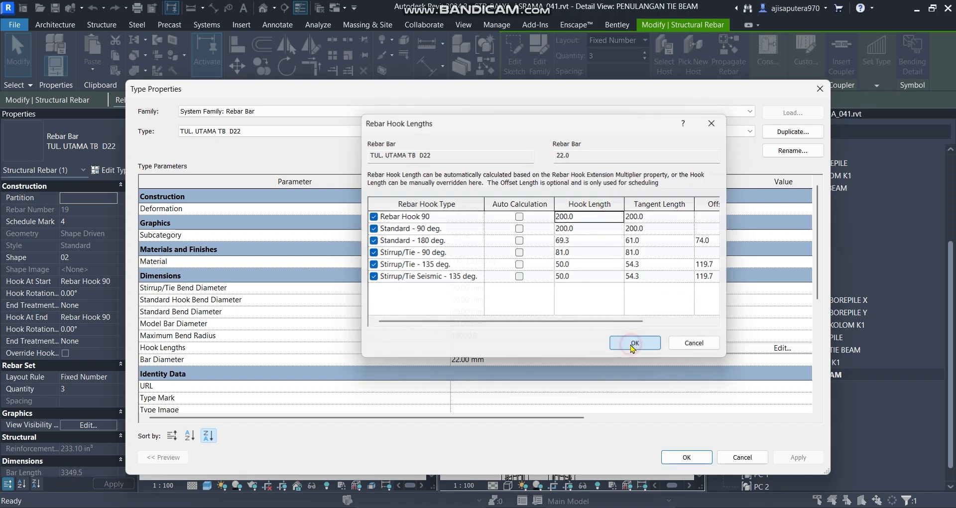
left_click(688, 457)
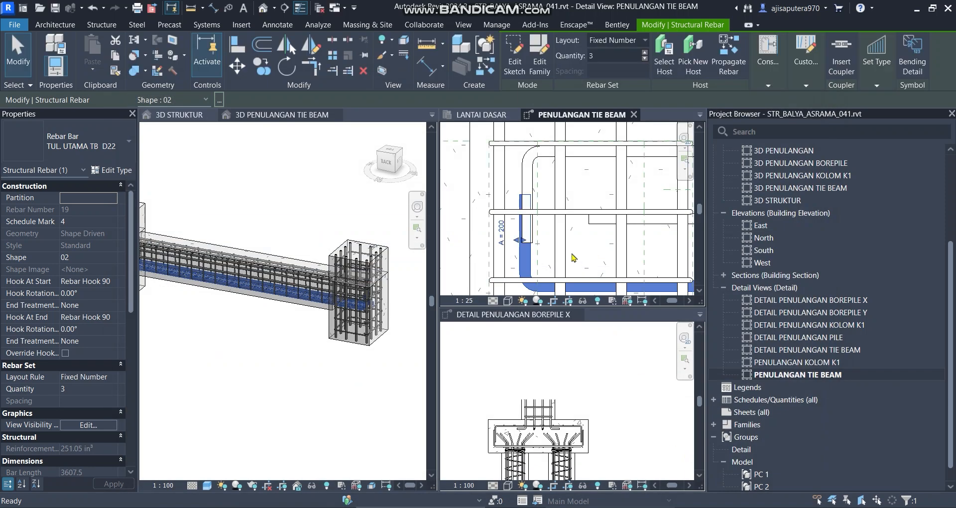
- Shift the bottom bars' hooked start inside the column so it no longer overlaps the top bars' hook
left_click_drag(516, 254, 538, 199)
scroll(492, 207, "down", 4)
left_click(610, 258)
- Offset the bottom bars' hooked end from the top bars' hook inside the column at the beam's other end
scroll(610, 254, "down", 2)
middle_click_drag(666, 264, 494, 257)
middle_click_drag(637, 210, 602, 205)
scroll(602, 205, "up", 1)
scroll(603, 204, "up", 4)
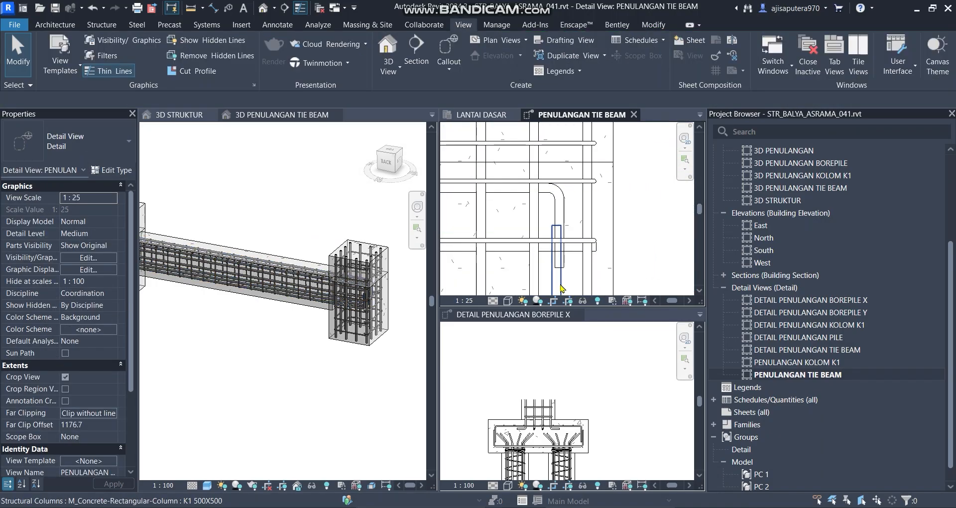
left_click(561, 265)
scroll(561, 265, "up", 2)
left_click_drag(561, 265, 581, 265)
left_click_drag(559, 196, 555, 209)
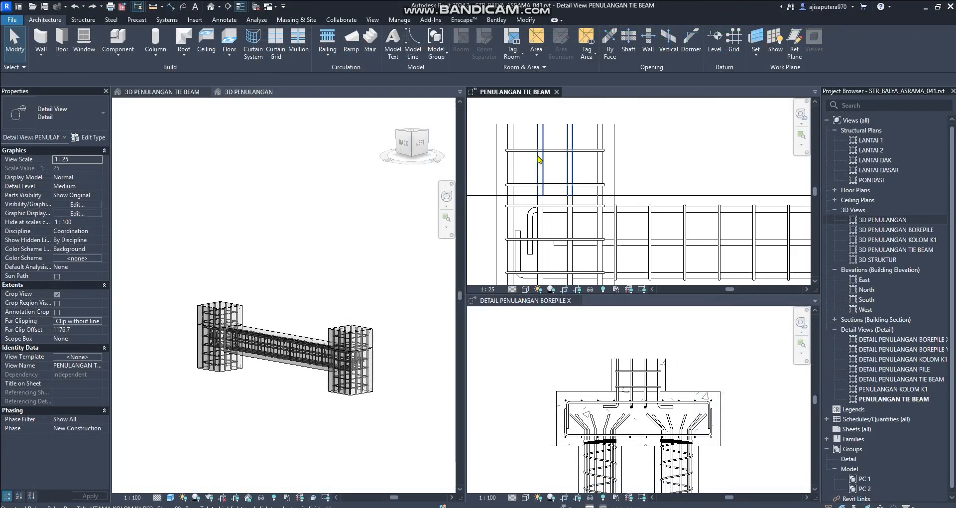
- Move the middle bars' start slightly further into the column, just short of the top bars' hook
middle_click_drag(560, 193, 613, 141)
scroll(591, 174, "up", 4)
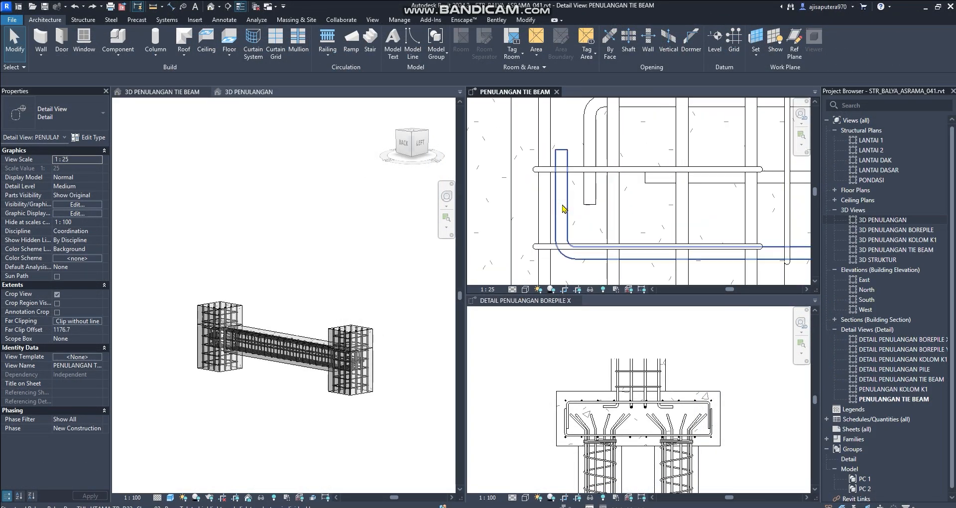
left_click(563, 208)
scroll(563, 208, "down", 3)
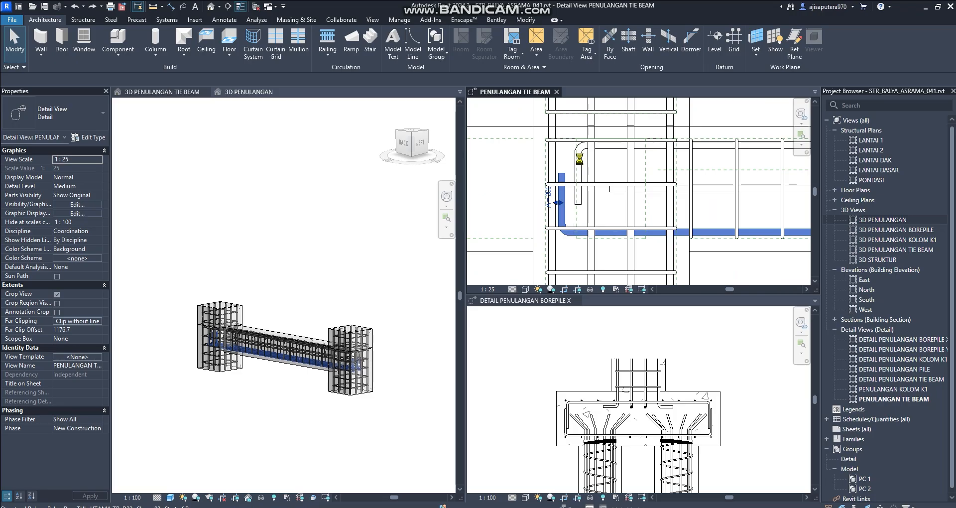
scroll(611, 173, "up", 1)
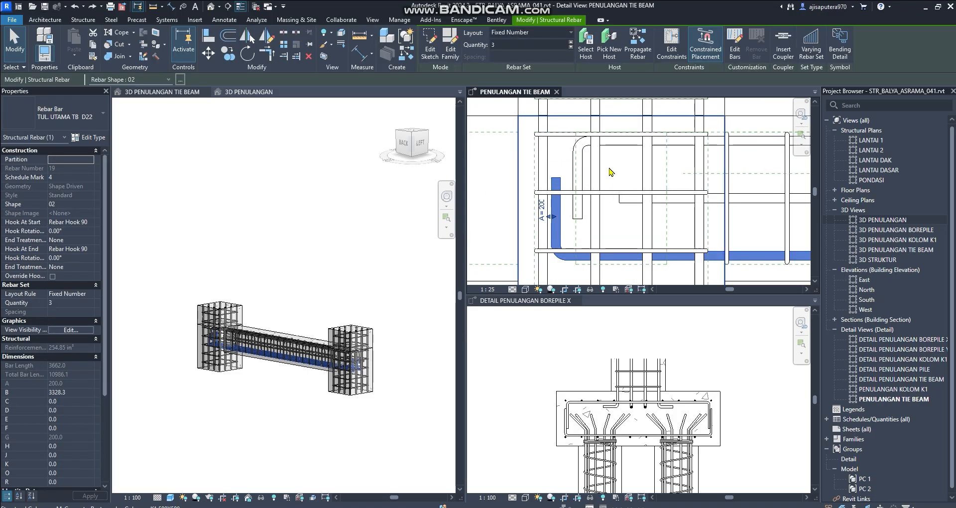
middle_click_drag(611, 172, 584, 174)
left_click(711, 197)
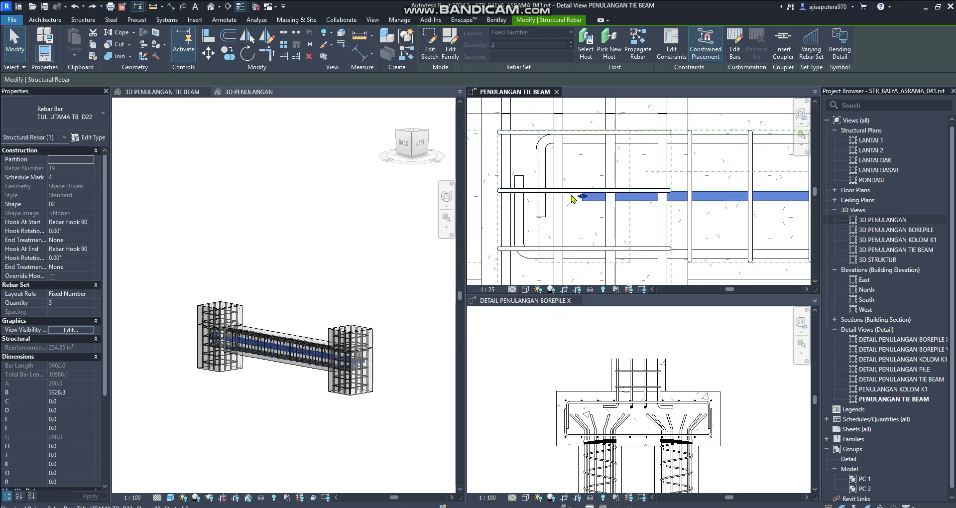
scroll(572, 194, "up", 1)
left_click_drag(584, 196, 580, 197)
scroll(580, 197, "down", 3)
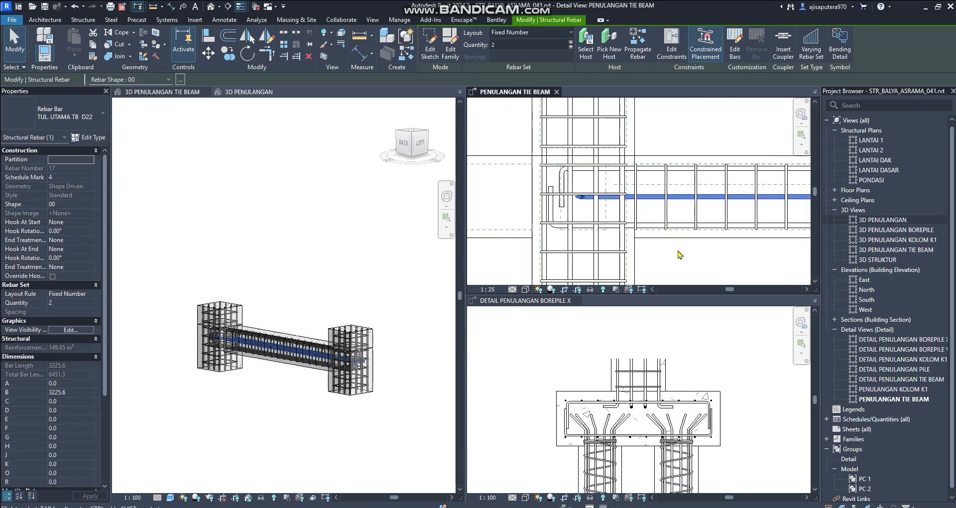
left_click(678, 254)
- Shorten the middle bars' opposite end so it stops inside the column, clear of both hooks
middle_click_drag(507, 230, 368, 227)
scroll(533, 224, "down", 2)
middle_click_drag(564, 225, 462, 223)
scroll(701, 211, "up", 2)
scroll(691, 201, "up", 3)
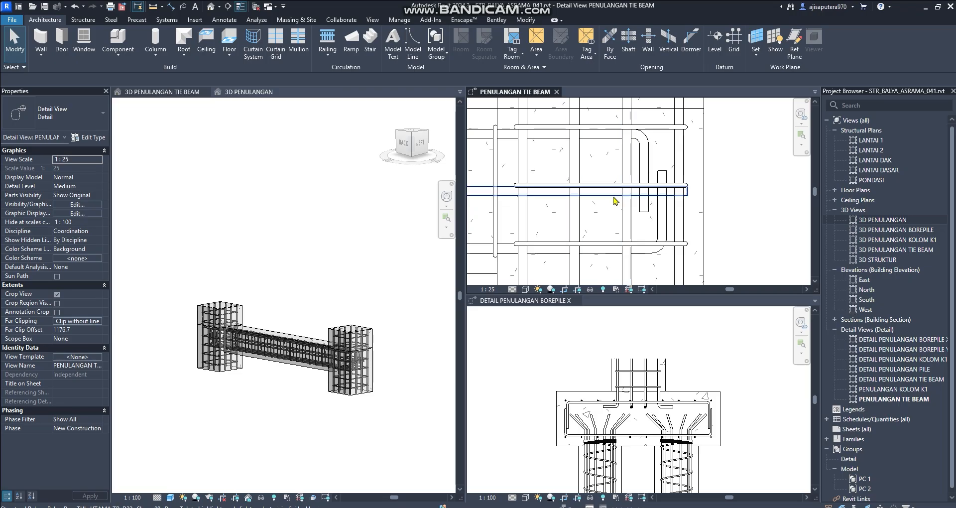
left_click(612, 193)
left_click_drag(686, 193, 600, 190)
left_click(751, 192)
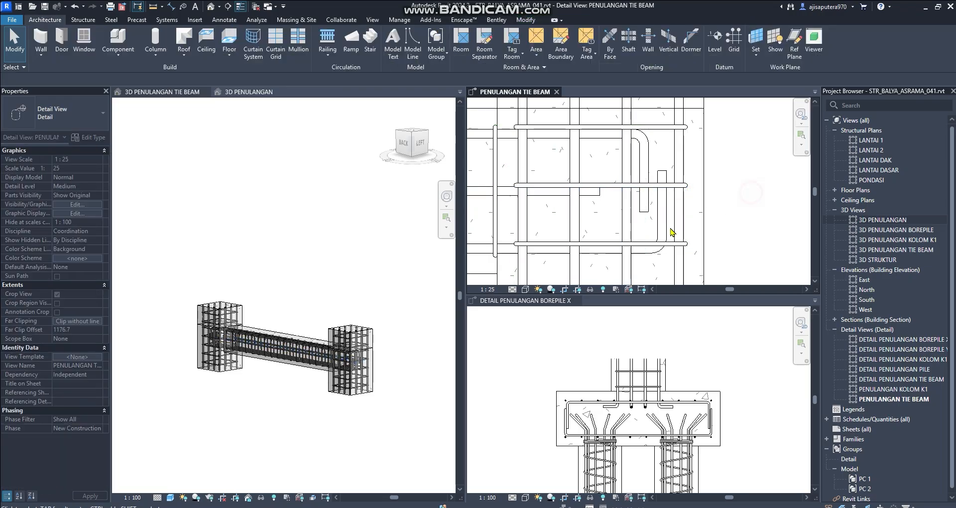
- Switch the PENULANGAN TIE BEAM detail view to a shaded visual style
left_click(525, 290)
left_click(538, 250)
scroll(771, 213, "down", 2)
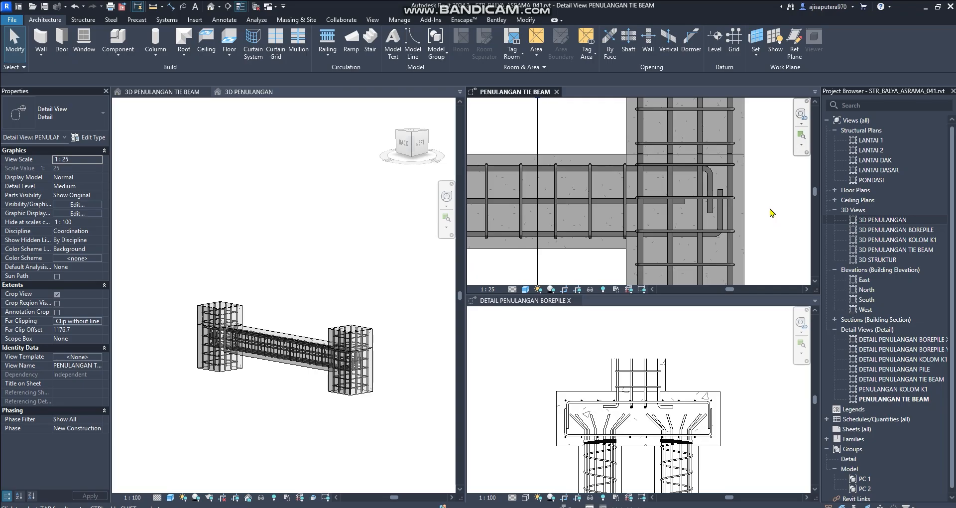
scroll(771, 213, "down", 2)
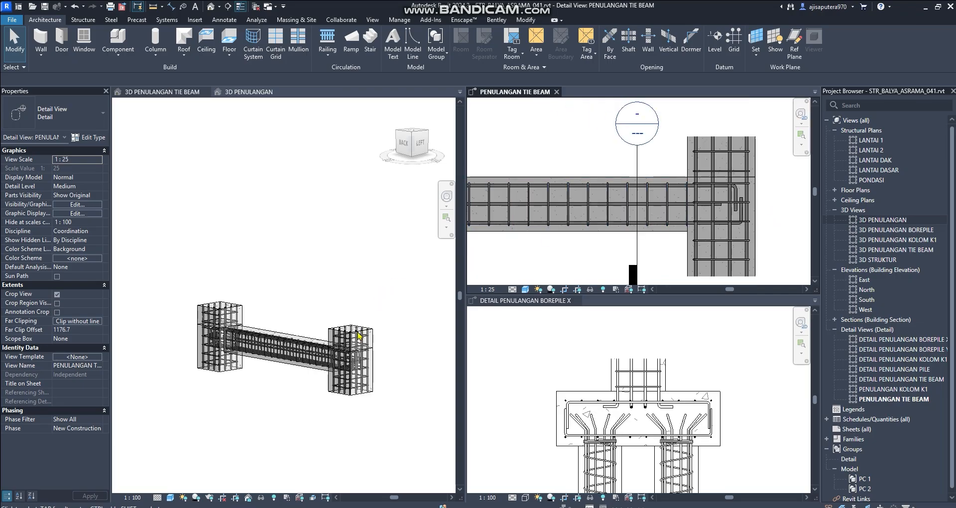
- Check the hook anchorage in the 3D tie beam view and open the DETAIL PENULANGAN TIE BEAM cross-section alongside the longitudinal detail
left_click(349, 348)
middle_click_drag(299, 359, 295, 294)
scroll(295, 294, "up", 4)
middle_click_drag(290, 296, 363, 310, "shift")
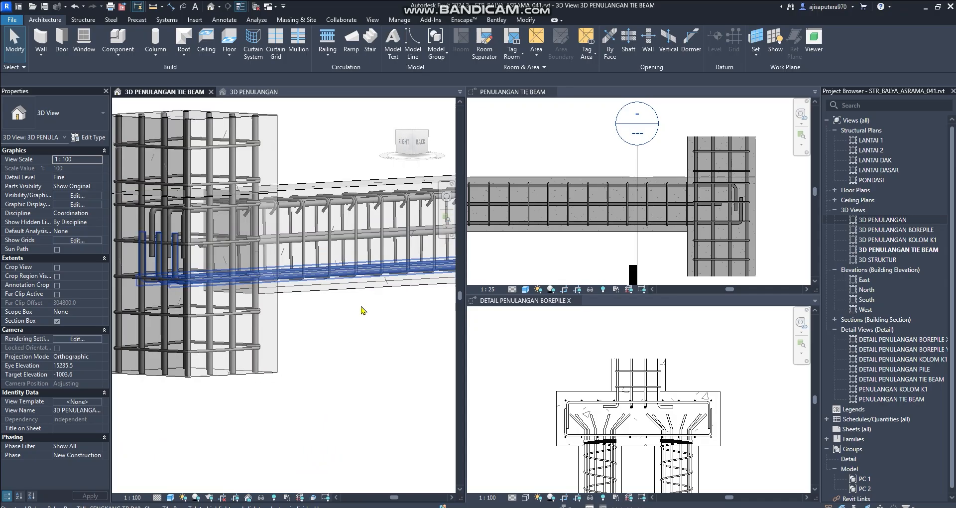
left_click(634, 353)
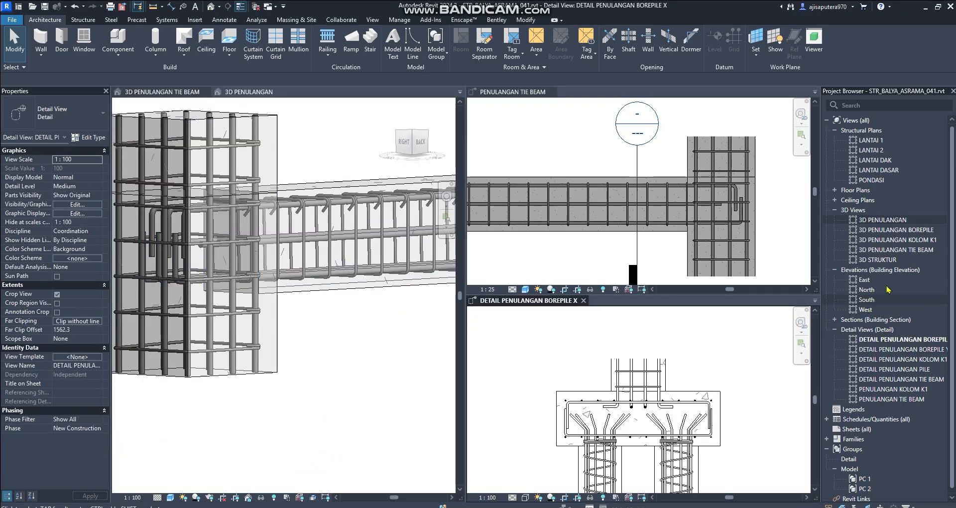
scroll(910, 253, "down", 1)
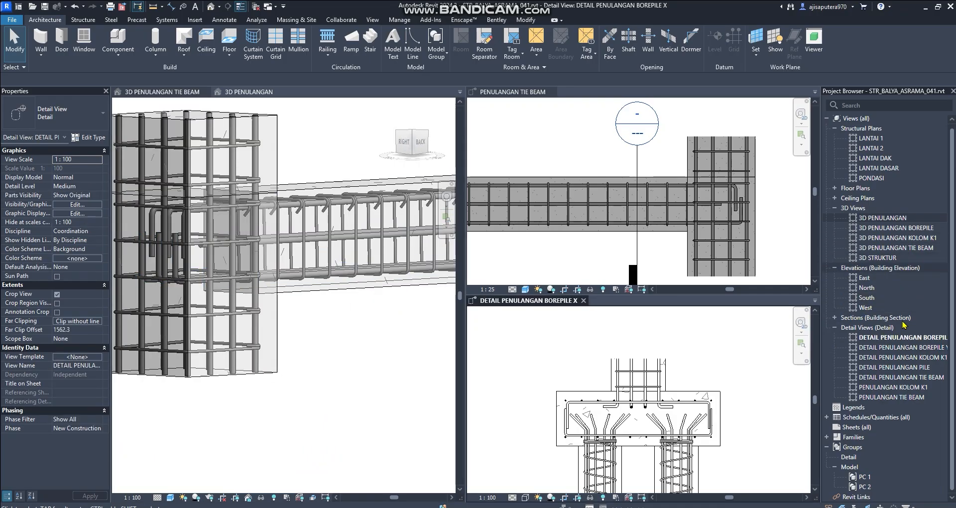
double_click(895, 377)
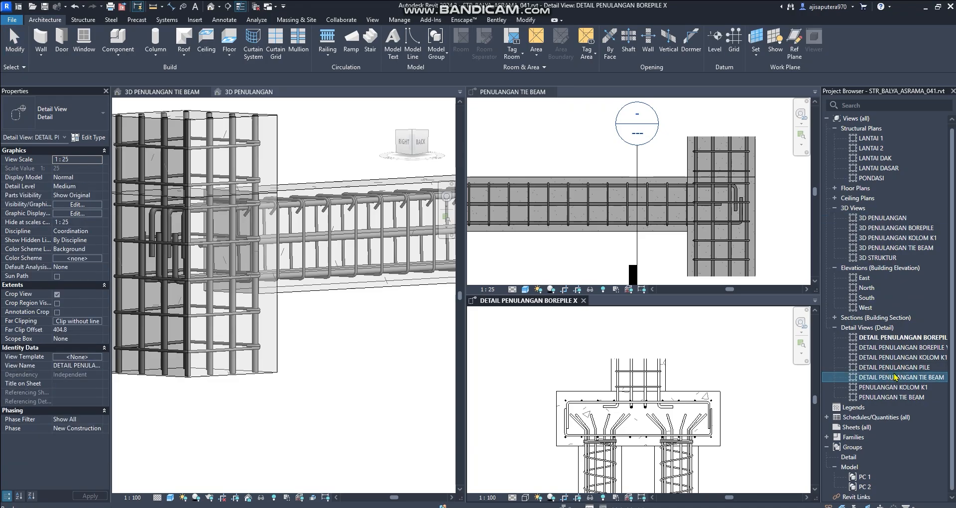
scroll(696, 383, "up", 1)
middle_click_drag(690, 395, 681, 379)
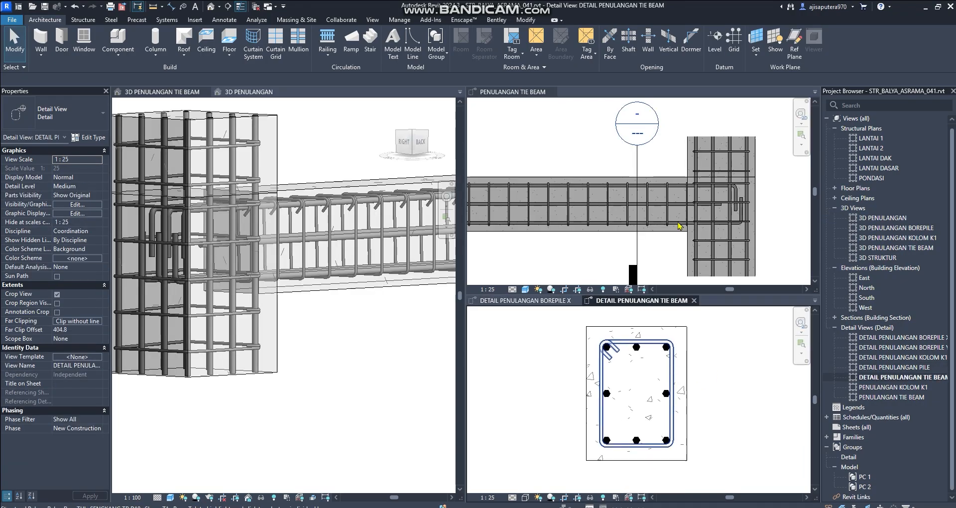
- Examine the full PENULANGAN TIE BEAM detail for elements extending beyond the two columns
left_click(689, 199)
scroll(688, 198, "down", 5)
middle_click_drag(583, 208, 616, 231)
scroll(592, 215, "down", 1)
scroll(714, 189, "up", 2)
scroll(660, 244, "down", 1)
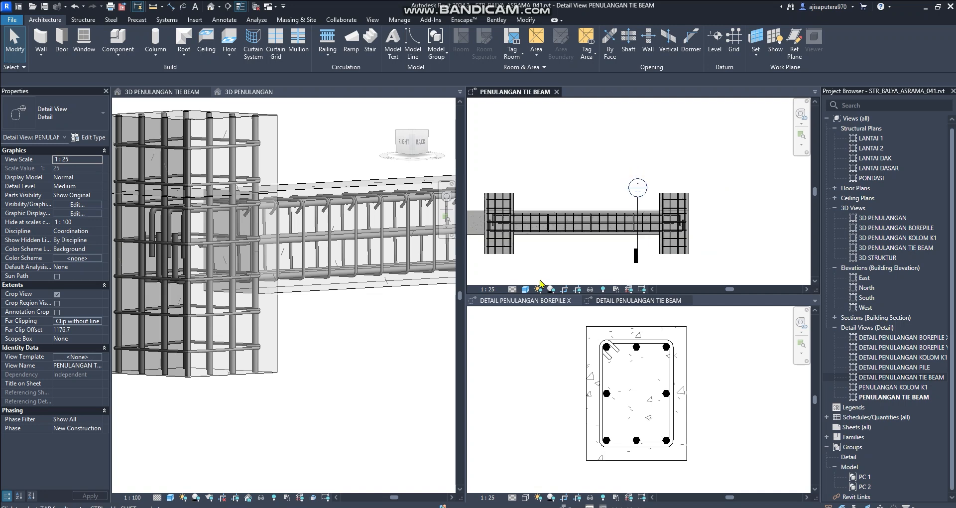
scroll(592, 249, "down", 2)
scroll(557, 227, "up", 3)
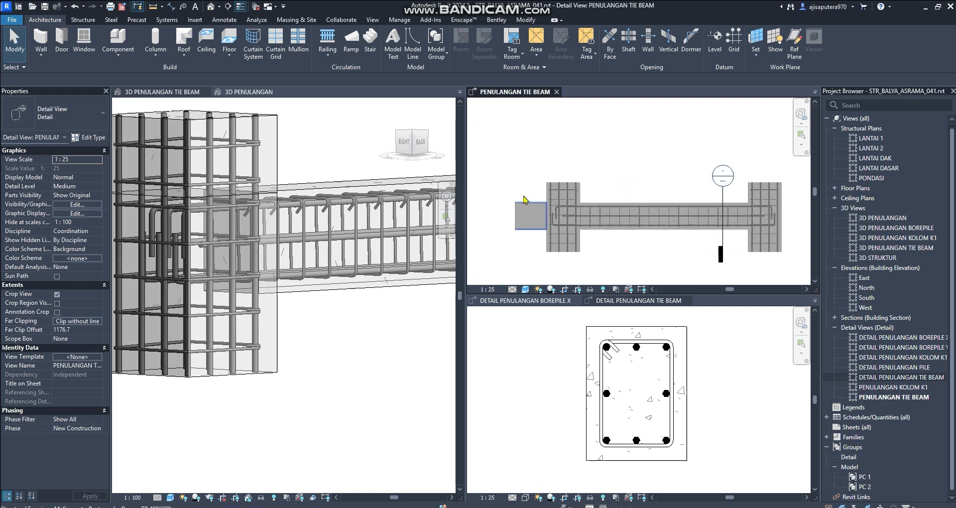
left_click(523, 207)
right_click(523, 206)
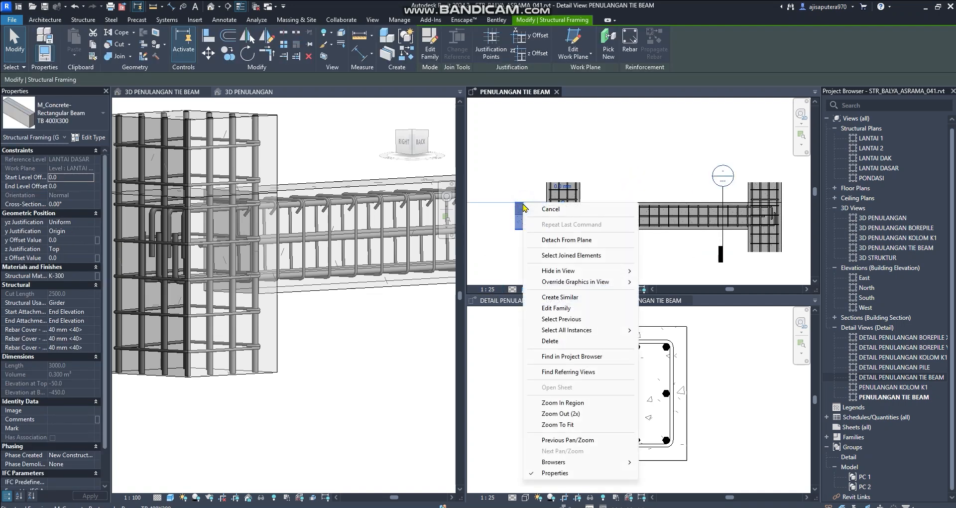
key("Escape")
left_click(529, 179)
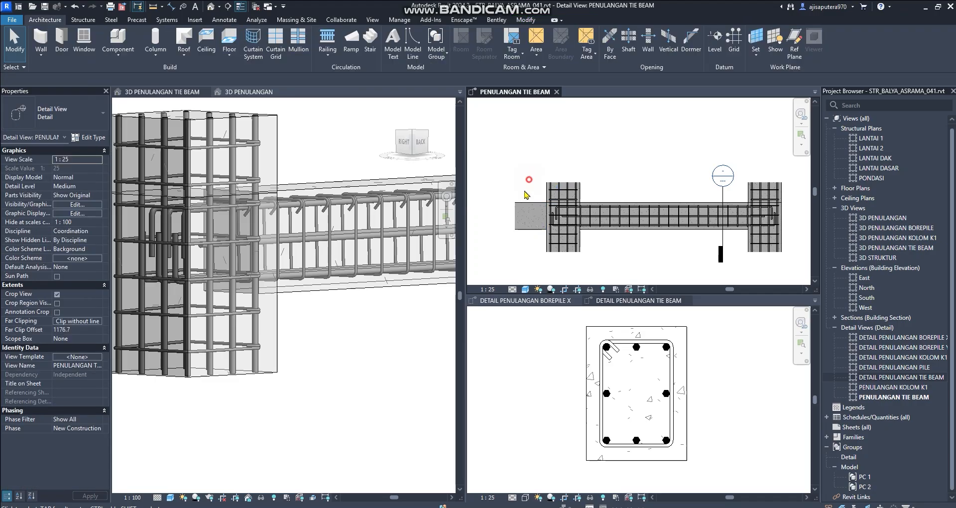
- Hide the two elements of the neighbouring beam stub outside the column as individual elements in the PENULANGAN TIE BEAM view
left_click(518, 226)
right_click(529, 207)
mouse_move(584, 337)
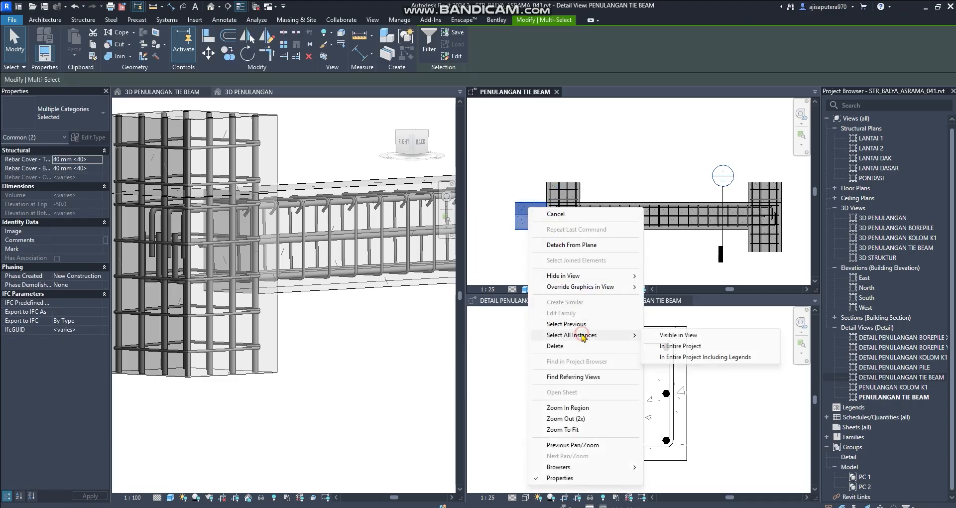
mouse_move(567, 277)
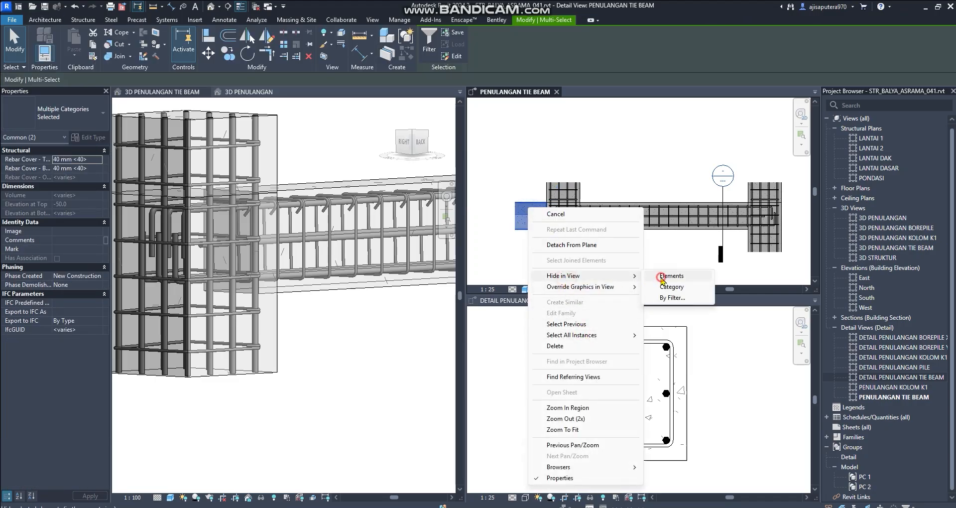
left_click(662, 279)
scroll(642, 217, "up", 3)
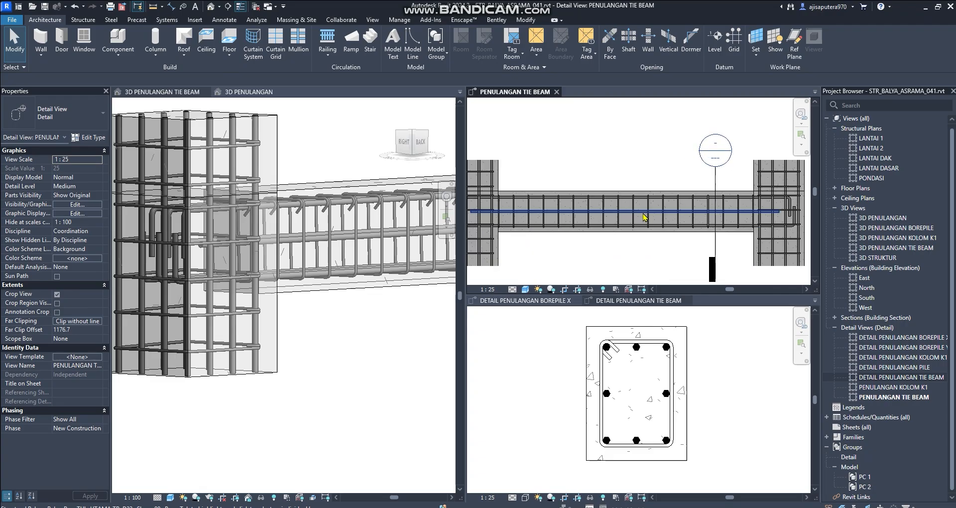
- Examine the finished tie beam reinforcement in the longitudinal detail, the 3D tie beam view and the overall 3D PENULANGAN view
scroll(619, 213, "down", 2)
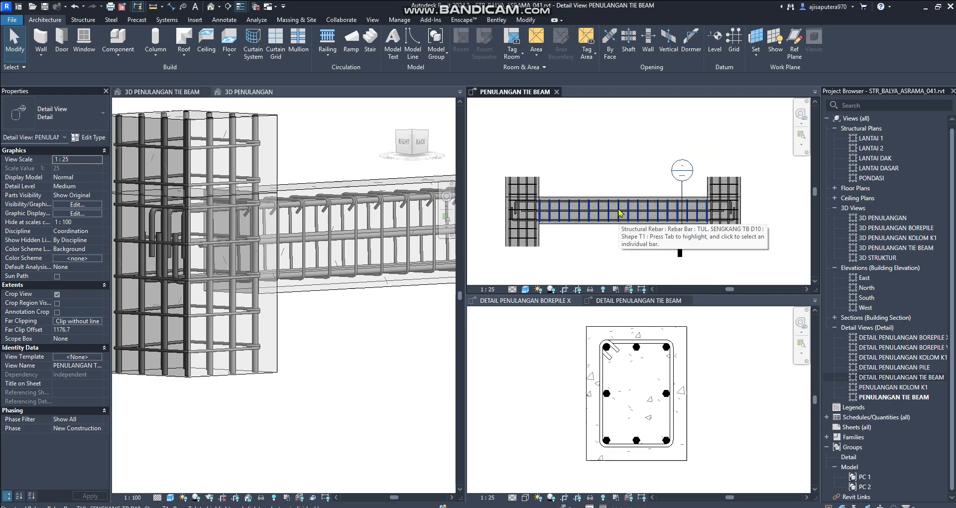
scroll(628, 204, "up", 3)
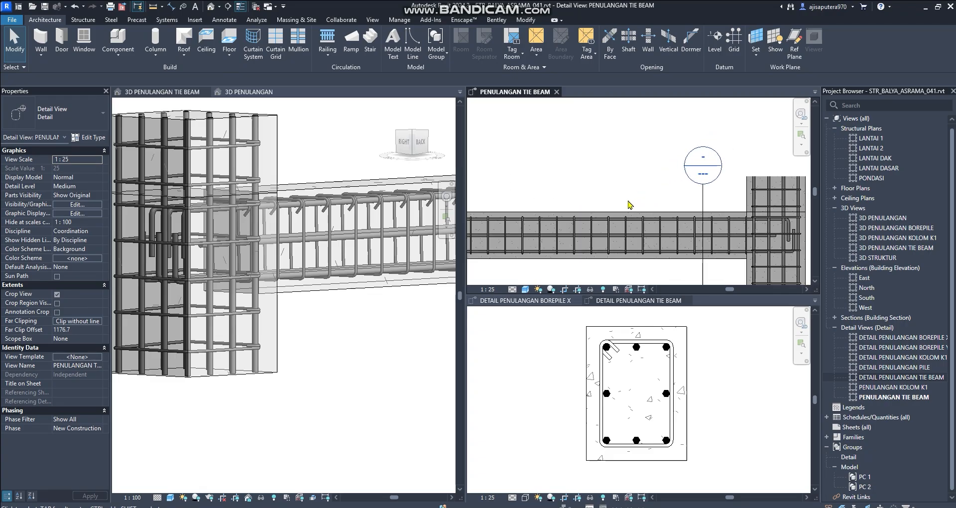
scroll(374, 234, "down", 5)
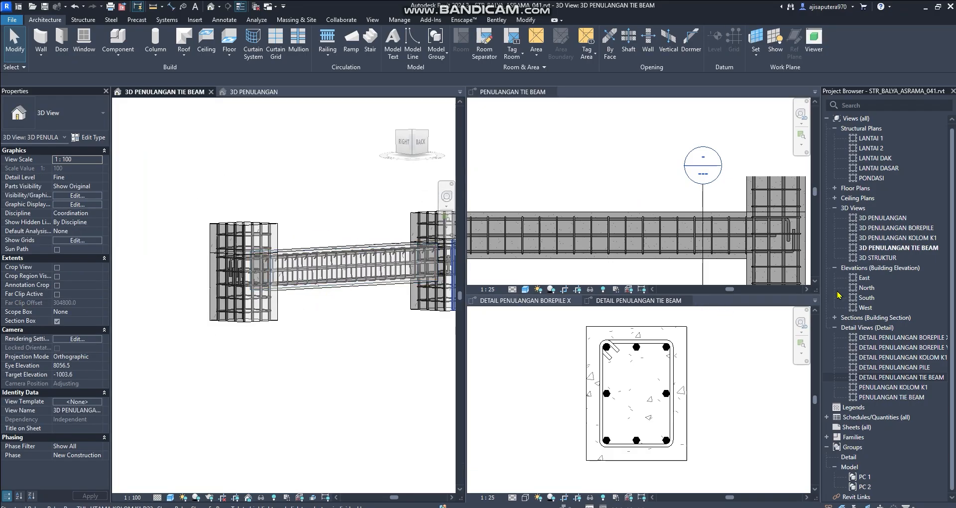
left_click(316, 164)
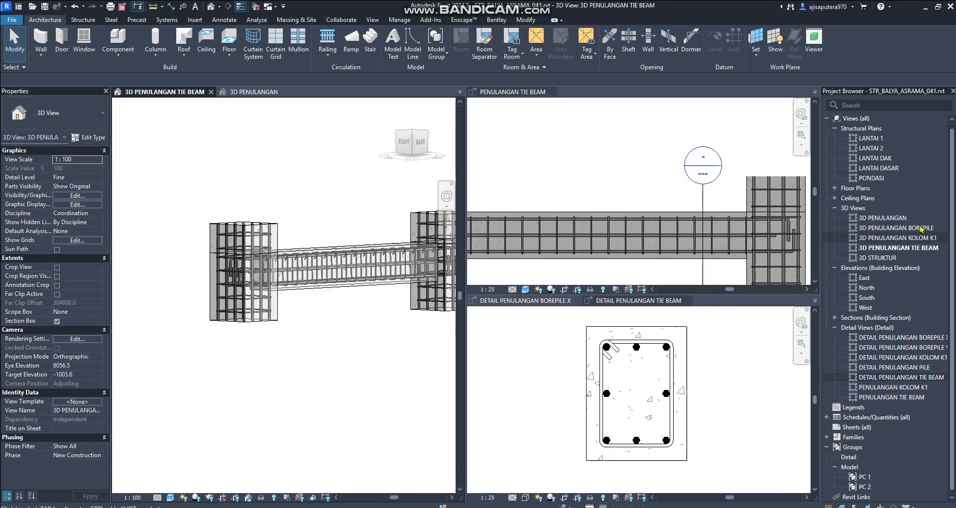
double_click(883, 217)
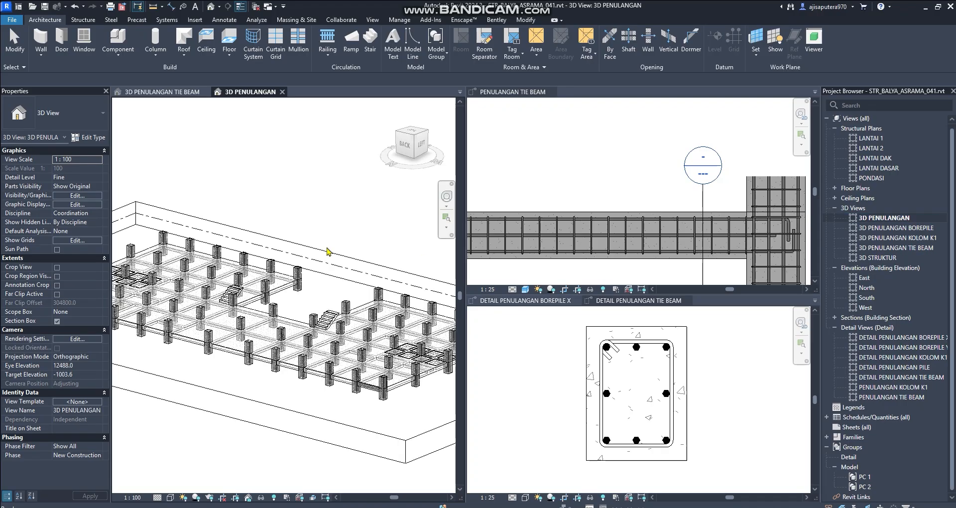
scroll(318, 329, "up", 5)
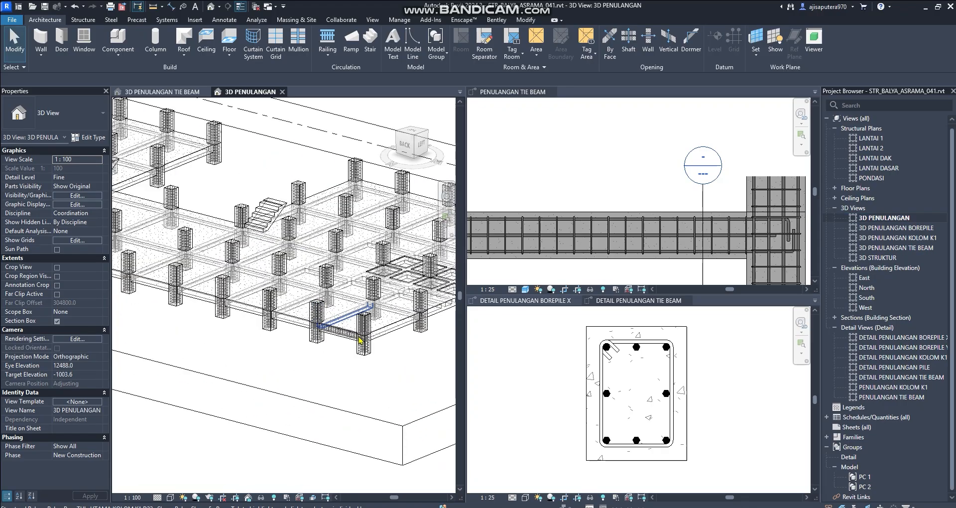
scroll(369, 337, "up", 4)
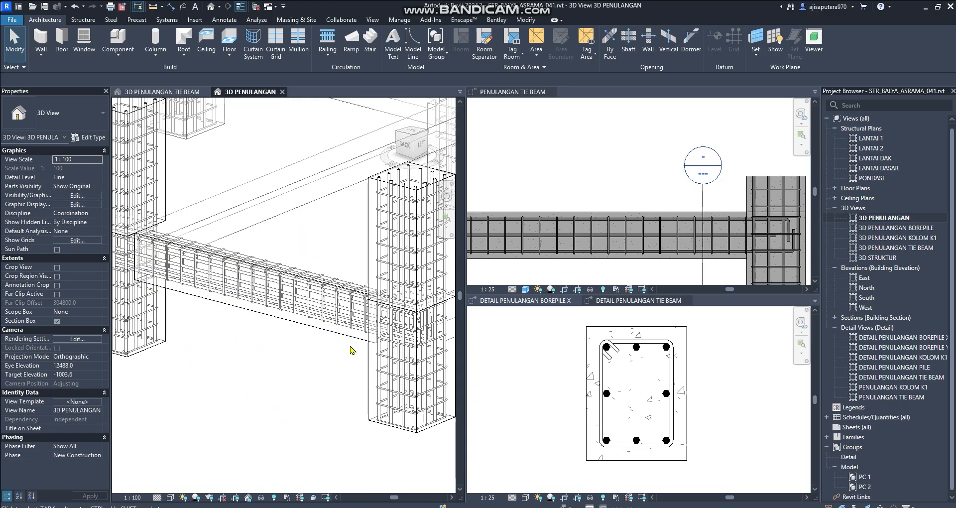
- Select the reinforced tie beam in the 3D PENULANGAN view and set the view's visual style to Shaded
scroll(315, 335, "down", 5)
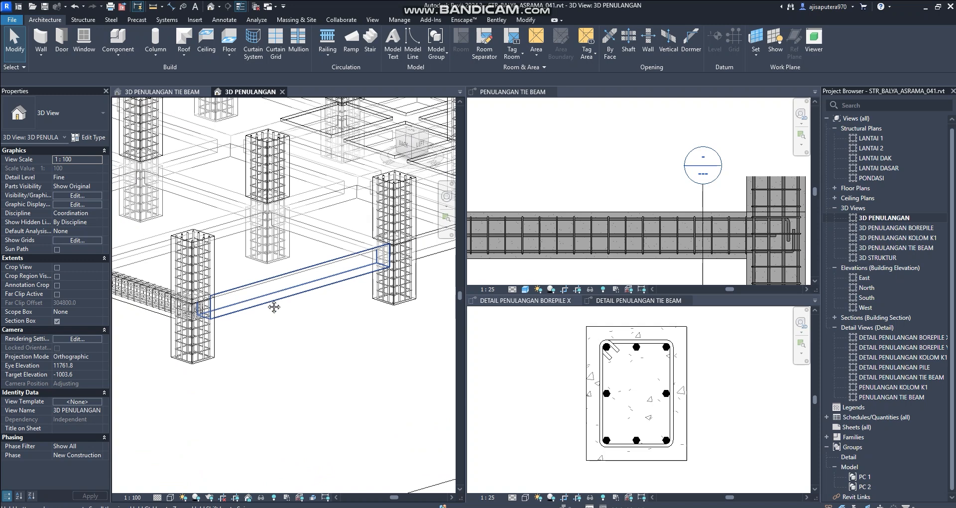
scroll(356, 320, "down", 5)
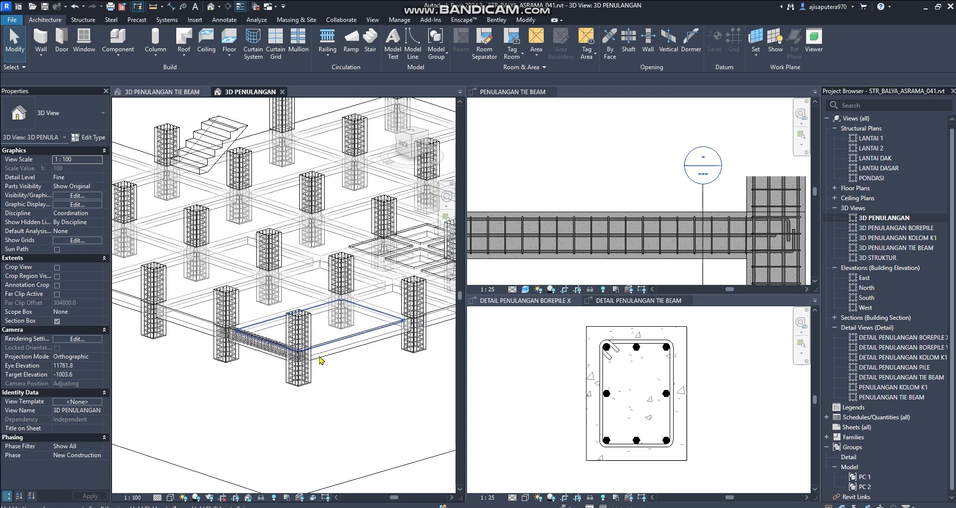
scroll(302, 306, "down", 2)
middle_click_drag(294, 311, 387, 339)
mouse_move(258, 291)
middle_mouse_down()
mouse_move(345, 323)
mouse_move(396, 326)
middle_mouse_up()
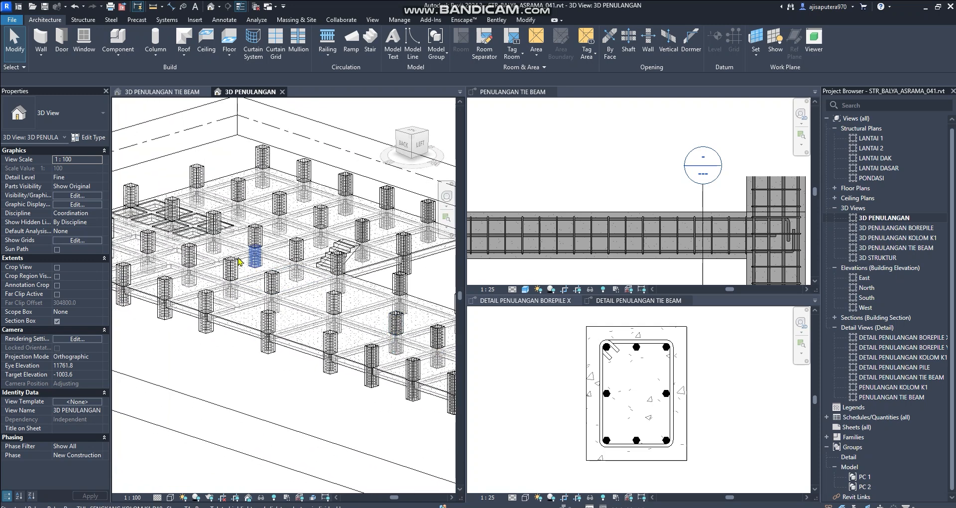
scroll(268, 323, "up", 8)
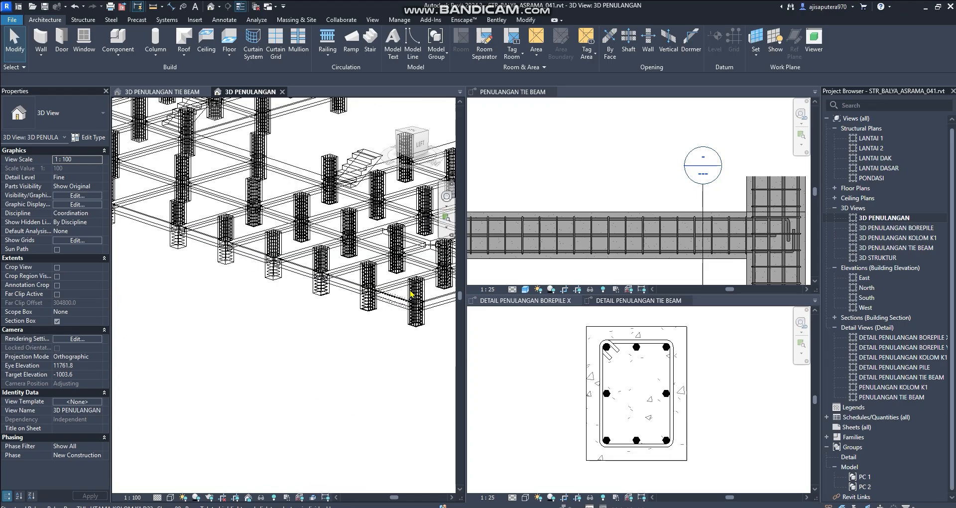
scroll(408, 312, "up", 2)
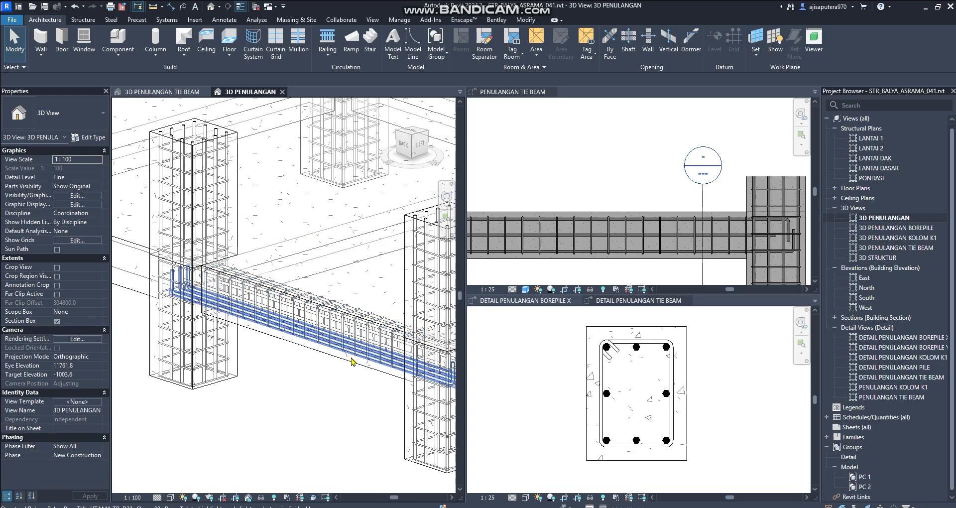
left_click(351, 364)
left_click(170, 497)
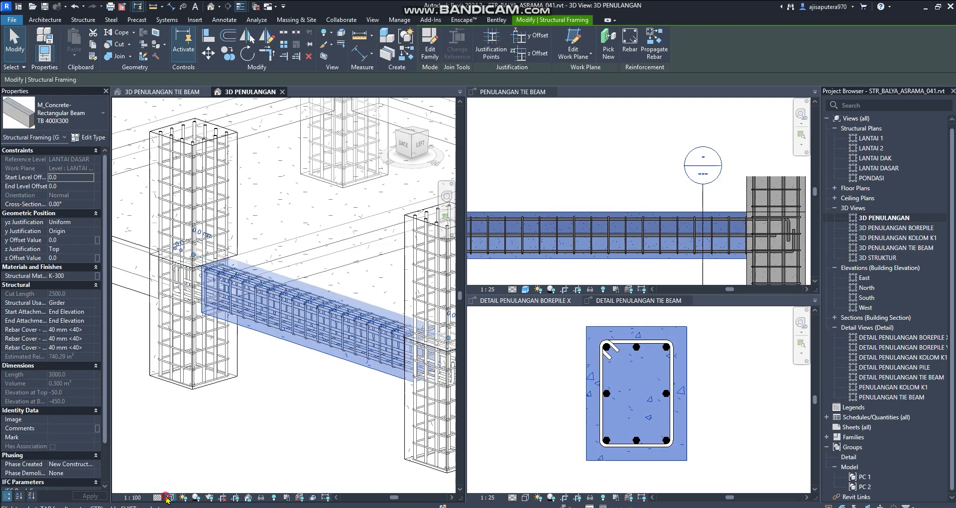
left_click(194, 446)
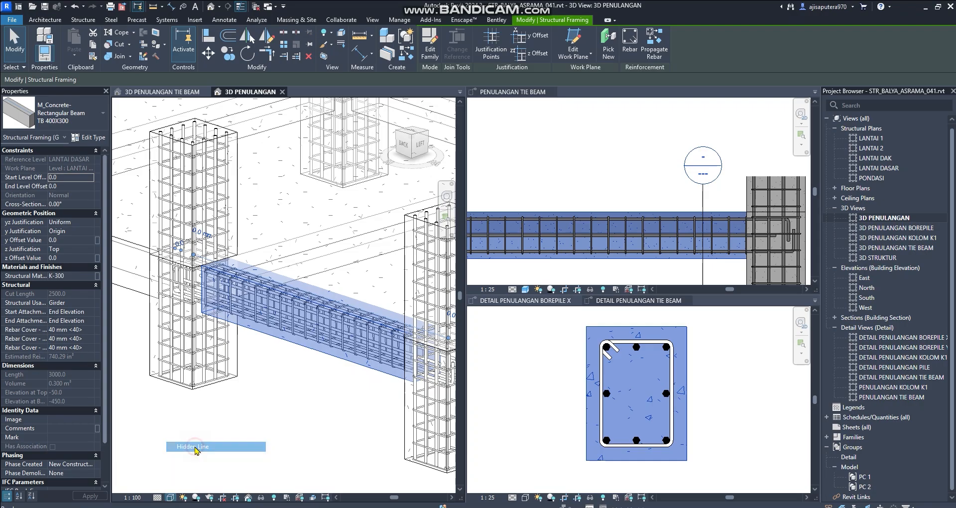
left_click(170, 497)
left_click(194, 456)
scroll(258, 333, "down", 2)
middle_click_drag(274, 365, 177, 414)
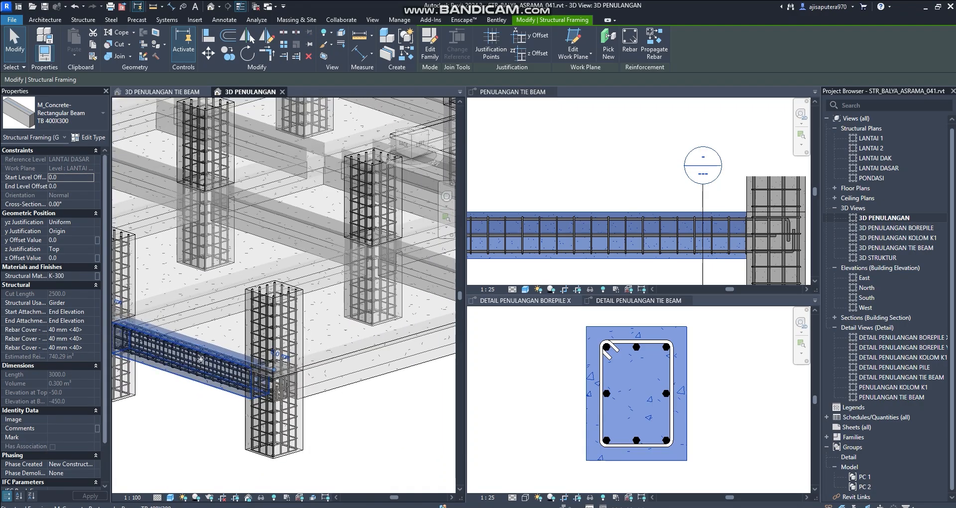
- Start Propagate Rebar from the reinforced tie beam, aligned by host, and pick the adjacent edge TB 400X300 beam as a destination
scroll(199, 387, "up", 4)
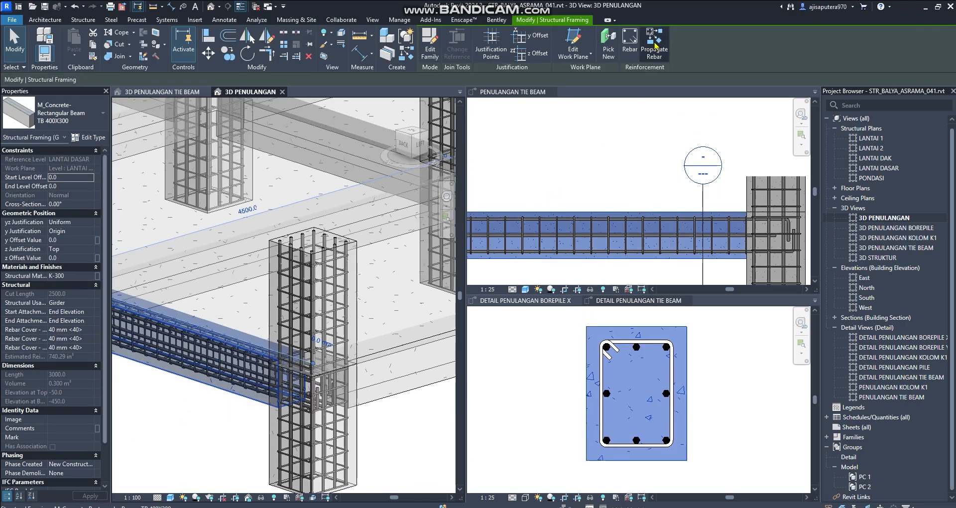
left_click(650, 57)
scroll(302, 287, "down", 8)
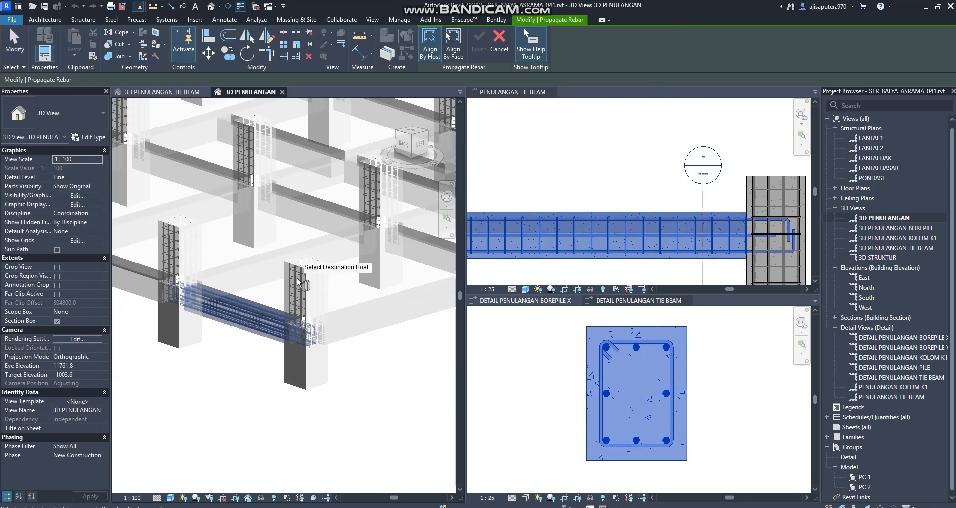
middle_click_drag(253, 289, 368, 199, "shift")
middle_click_drag(221, 217, 276, 202)
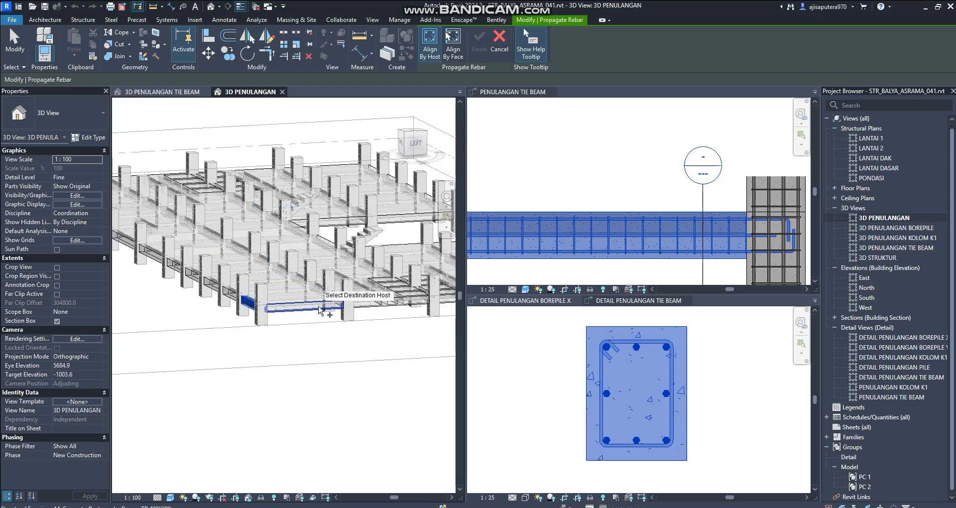
left_click(319, 309)
scroll(363, 306, "up", 3)
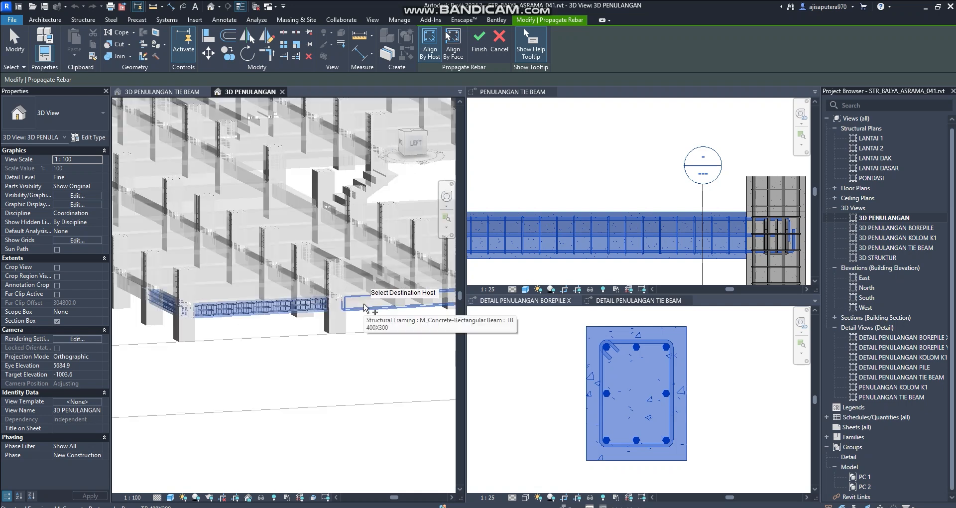
- Add all remaining ground-floor tie beams as destination hosts and create the propagated rebar
scroll(302, 280, "down", 5)
middle_click_drag(301, 280, 184, 225, "shift")
left_click_drag(178, 217, 405, 272)
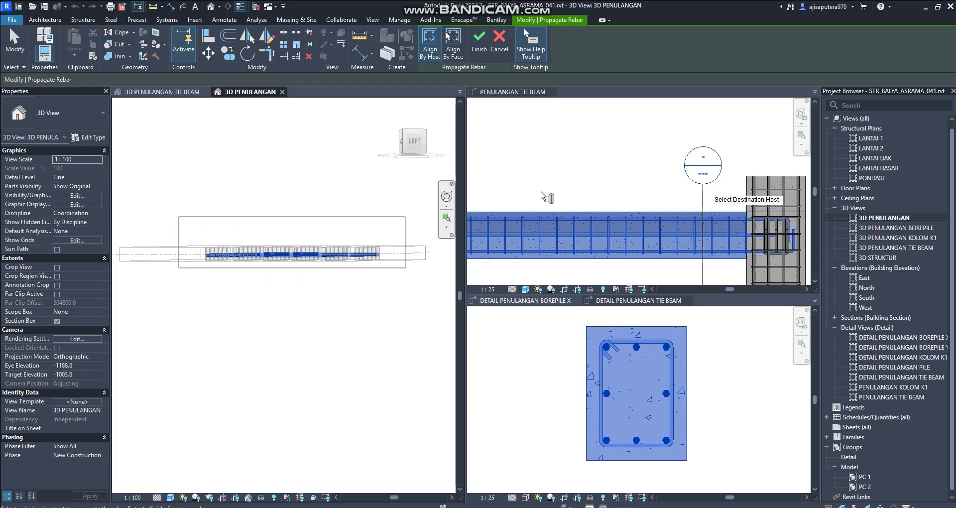
middle_click_drag(349, 229, 336, 281, "shift")
scroll(309, 291, "up", 7)
middle_click_drag(208, 252, 241, 311)
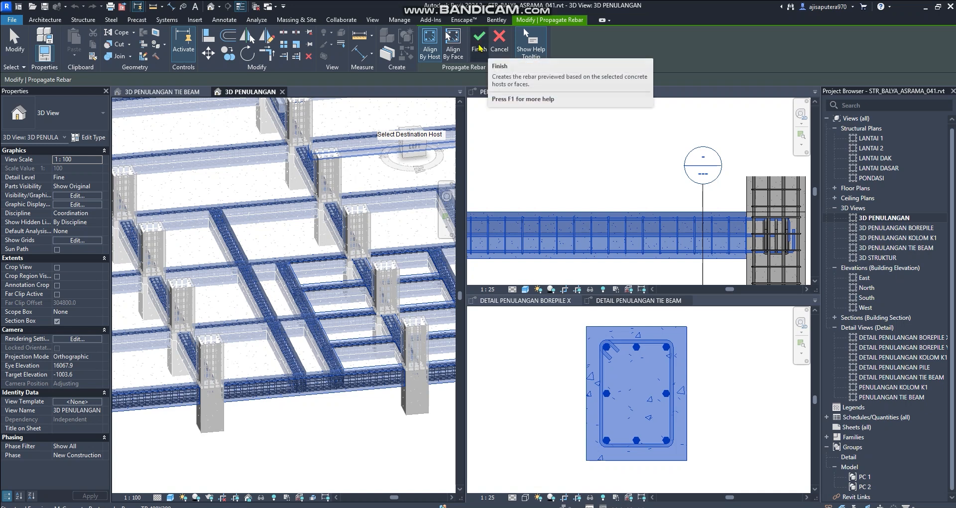
left_click(479, 48)
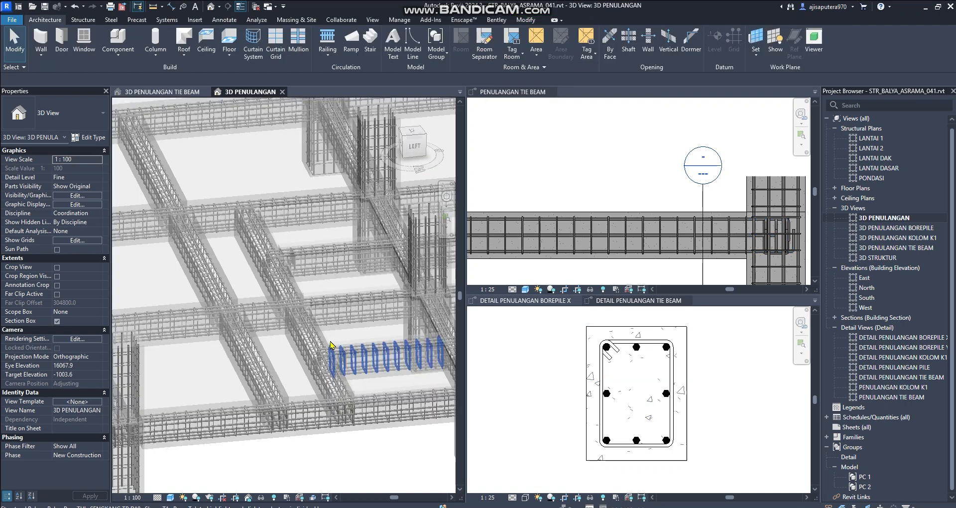
- Examine the propagated reinforcement across the whole ground-floor tie beam grid in the 3D PENULANGAN view
scroll(298, 359, "up", 4)
scroll(284, 367, "down", 6)
middle_click_drag(345, 390, 378, 373, "shift")
scroll(379, 373, "down", 4)
middle_click_drag(297, 354, 234, 368, "shift")
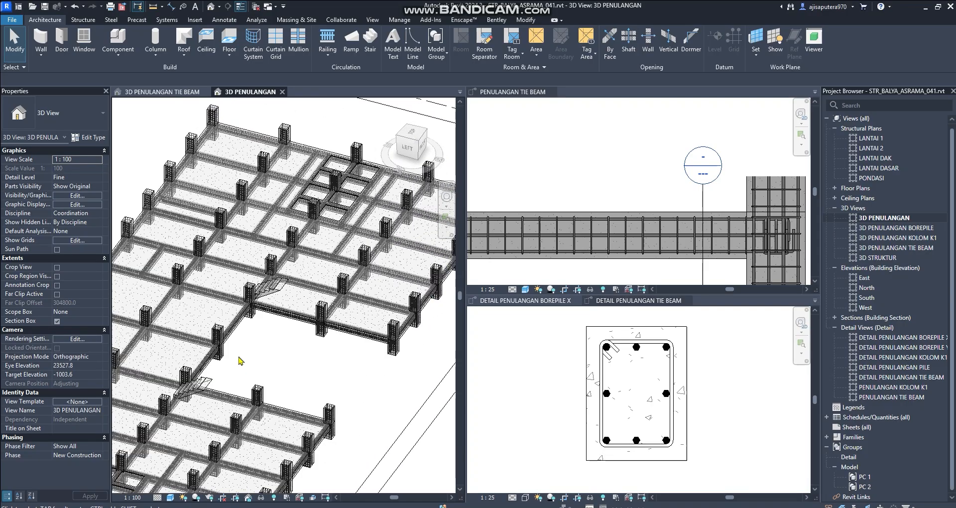
scroll(239, 360, "down", 2)
middle_click_drag(241, 299, 336, 314)
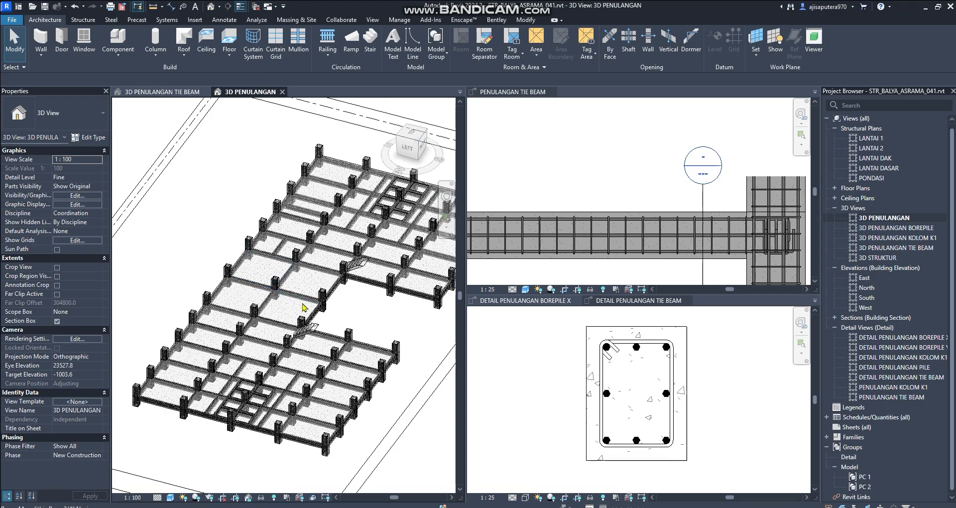
middle_click_drag(313, 309, 366, 290, "shift")
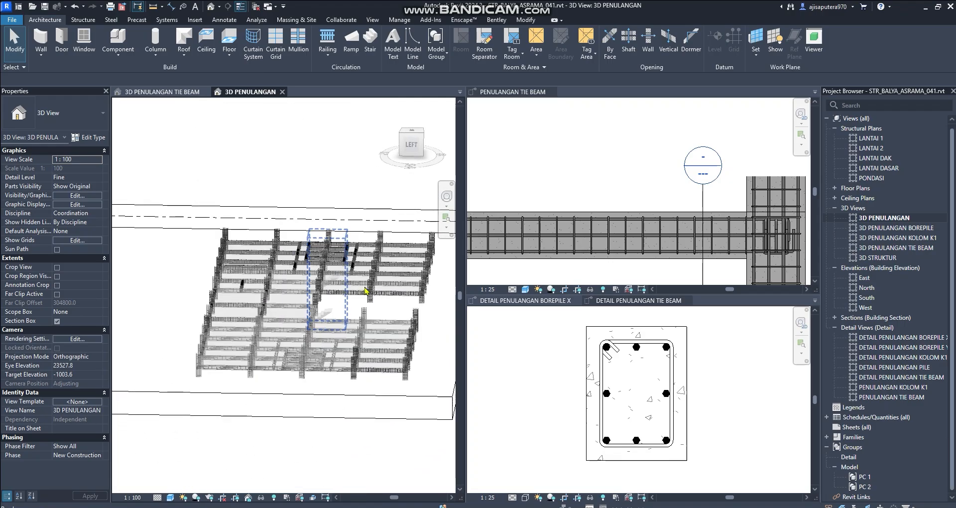
middle_click_drag(339, 330, 361, 340, "shift")
- Raise the 3D PENULANGAN section box so that it encloses the LANTAI 1 beams and the columns just below them
left_click(181, 247)
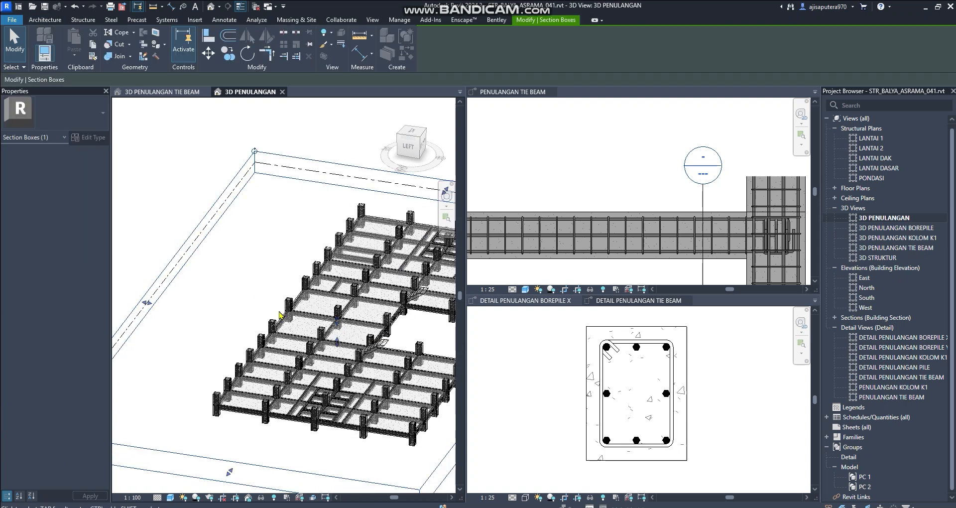
left_click_drag(340, 342, 338, 295)
mouse_move(347, 308)
middle_mouse_down("shift")
mouse_move(337, 289)
mouse_move(341, 325)
middle_mouse_up("shift")
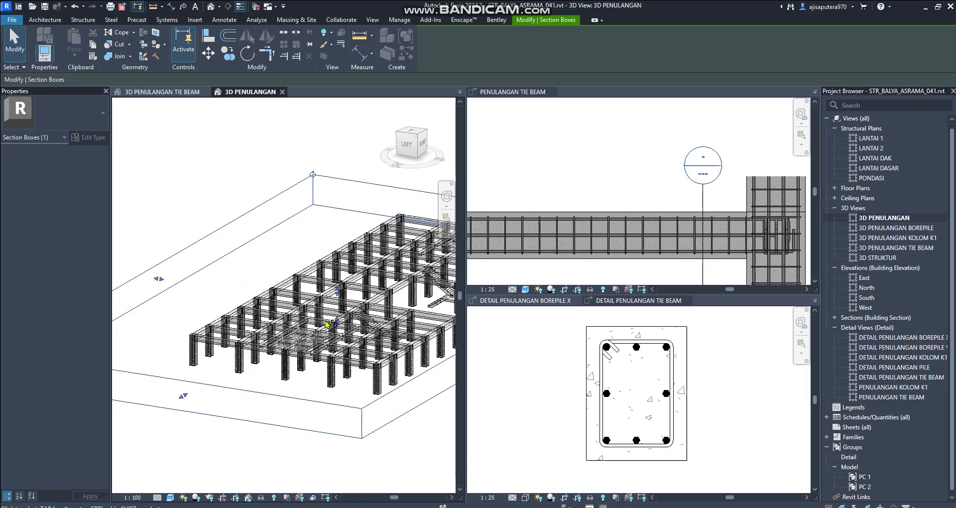
scroll(327, 324, "up", 2)
left_click_drag(344, 323, 343, 311)
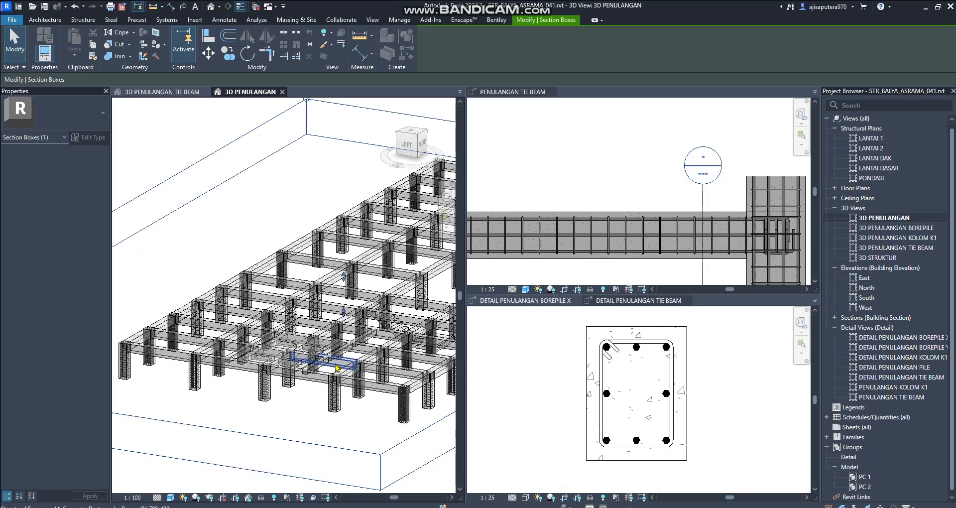
middle_click_drag(336, 367, 363, 273, "shift")
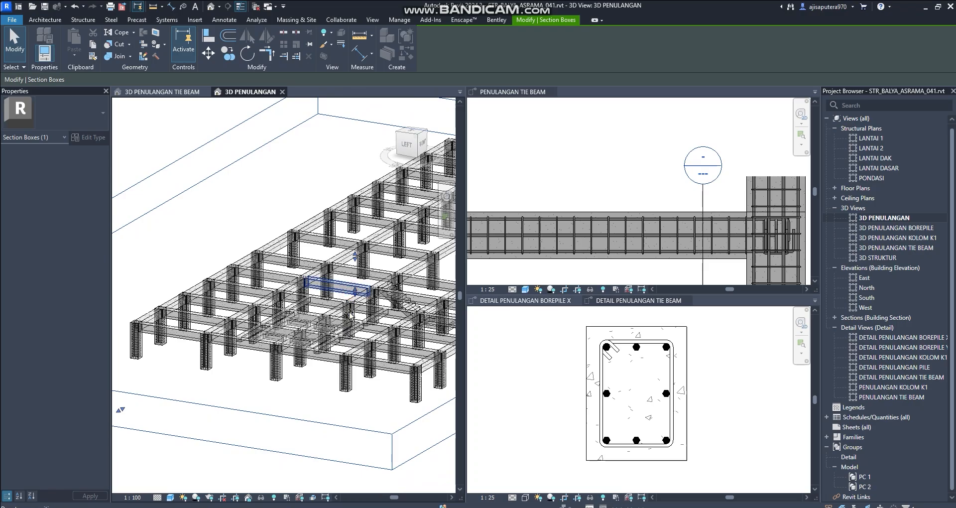
key("Escape")
key("Escape")
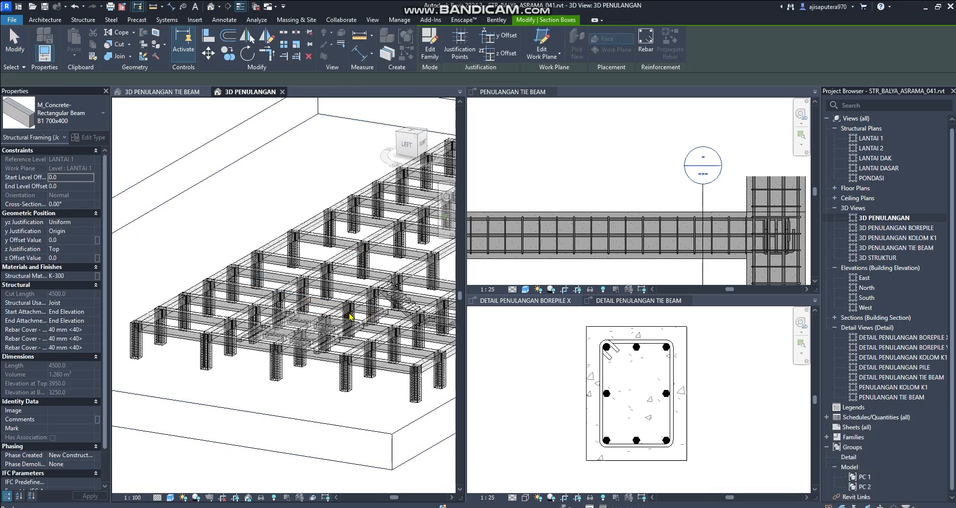
- Lower the section box's bottom face to include the full ground-floor columns, slab and tie beams
left_click(256, 412)
left_click_drag(356, 291, 356, 411)
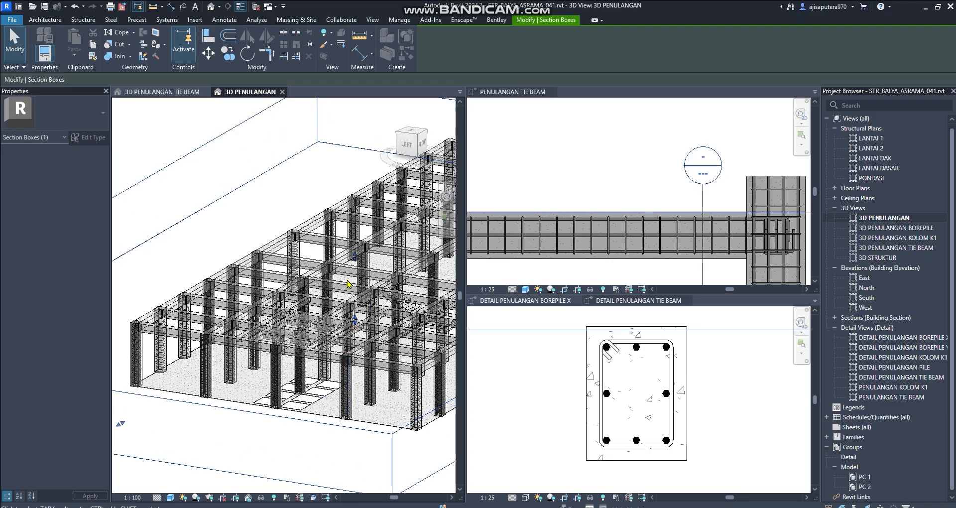
left_click_drag(353, 321, 354, 334)
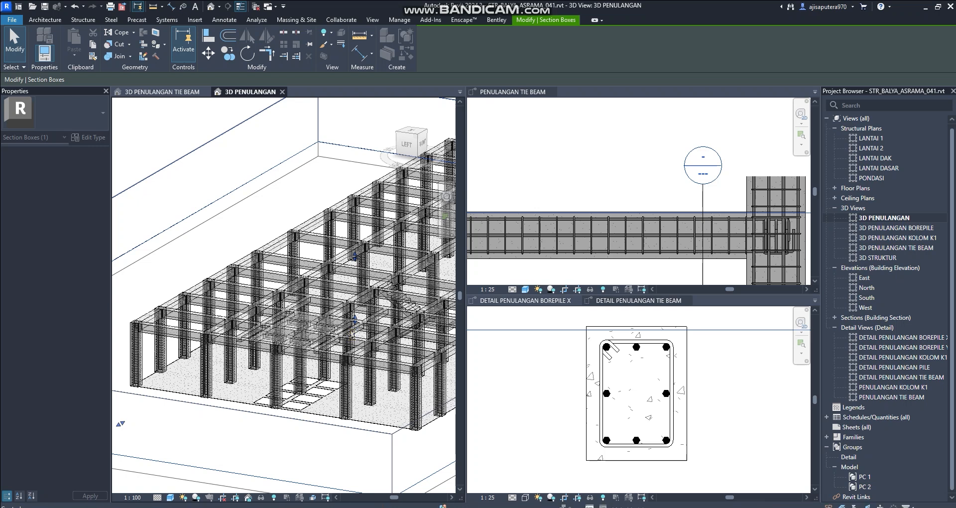
left_click_drag(354, 336, 353, 338)
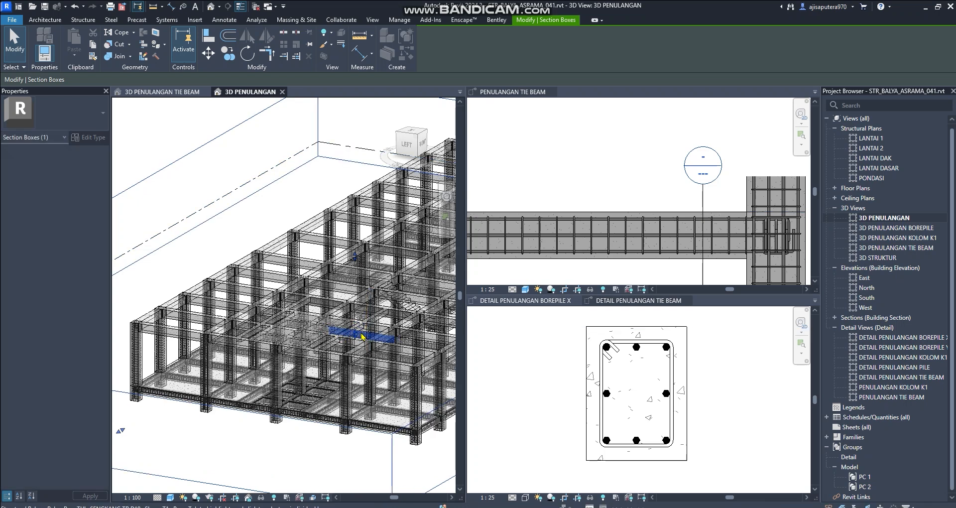
- Move the section box's bottom face back above the ground floor and raise its top face above the LANTAI 1 beams
mouse_move(344, 328)
middle_mouse_down("shift")
mouse_move(354, 295)
mouse_move(354, 352)
middle_mouse_up("shift")
scroll(354, 310, "up", 2)
left_click_drag(353, 352, 355, 289)
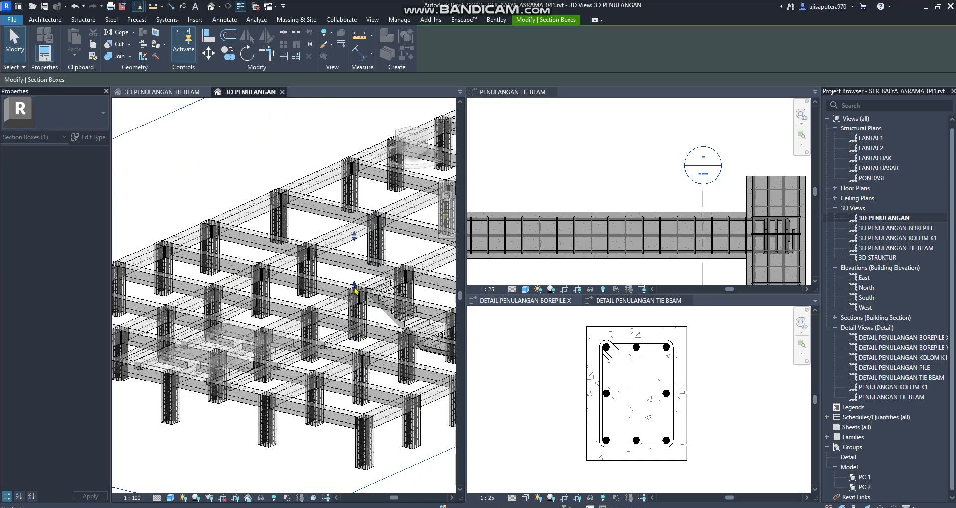
middle_click_drag(326, 329, 301, 366, "shift")
scroll(314, 334, "down", 1)
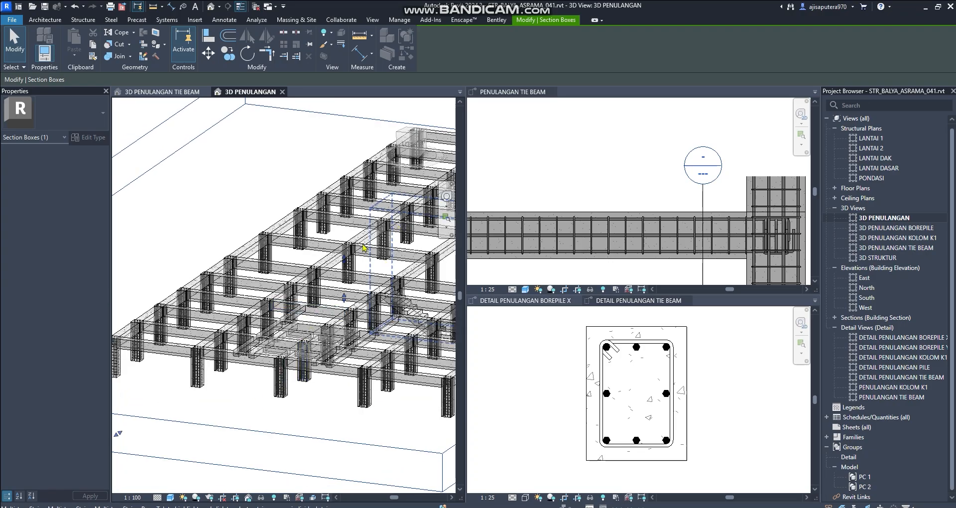
middle_click_drag(313, 277, 347, 236, "shift")
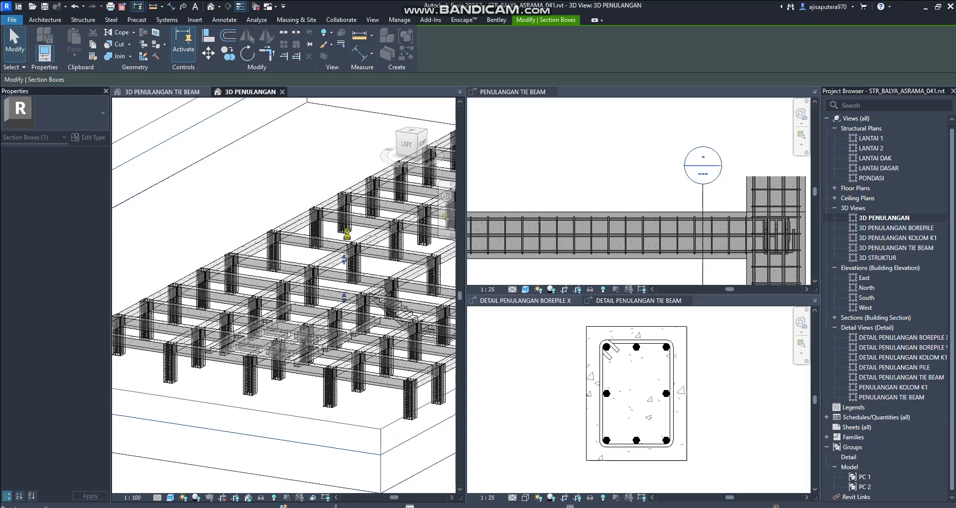
left_click_drag(347, 236, 347, 235)
key("Escape")
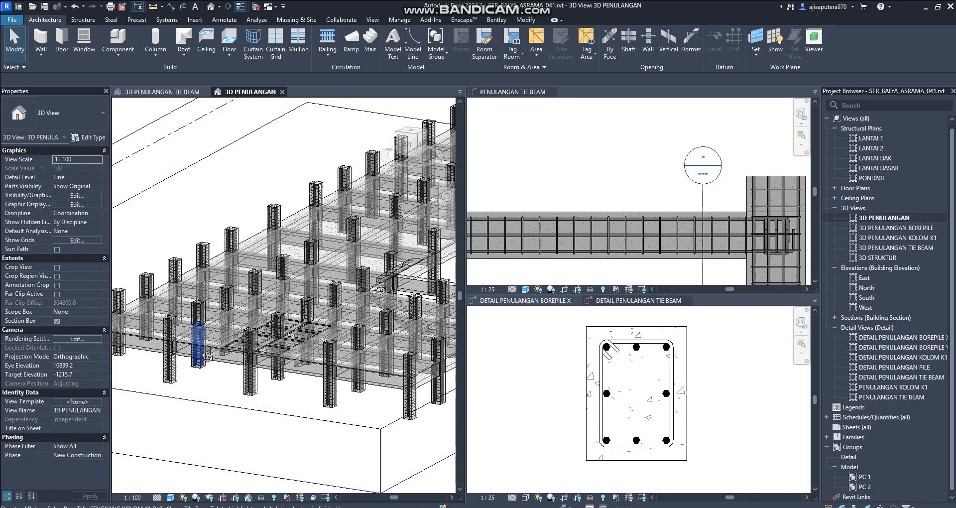
- Inspect the sectioned LANTAI 1 columns and beams up close, then check the section box extents in the Left view
scroll(206, 357, "up", 10)
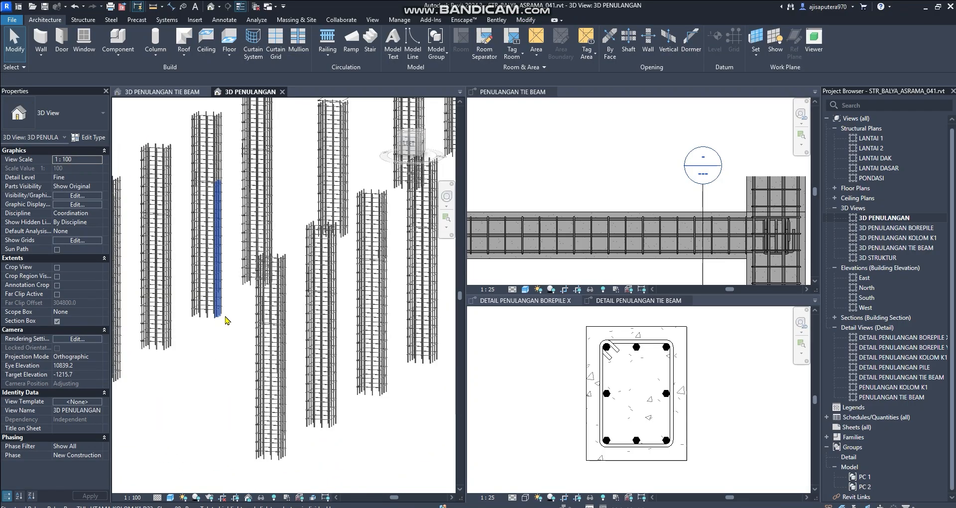
scroll(225, 319, "down", 6)
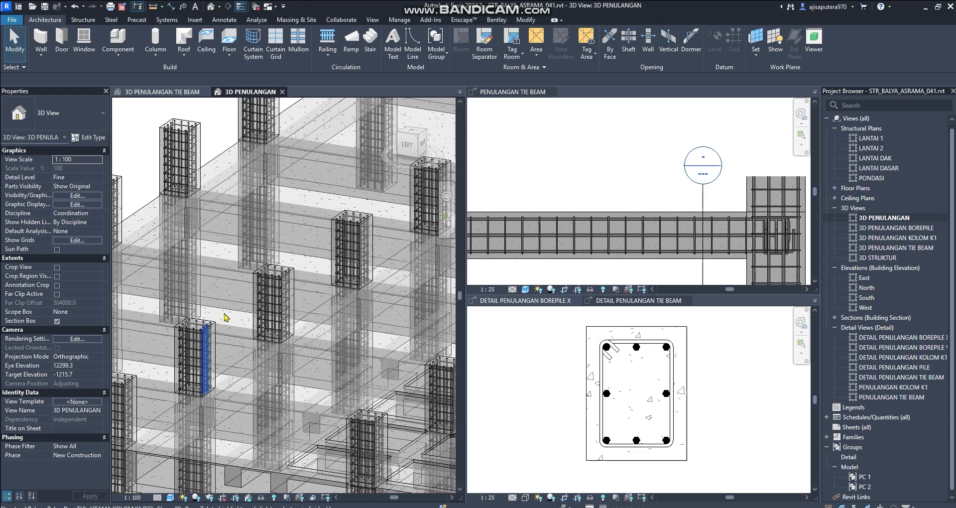
scroll(226, 320, "down", 6)
left_click(415, 153)
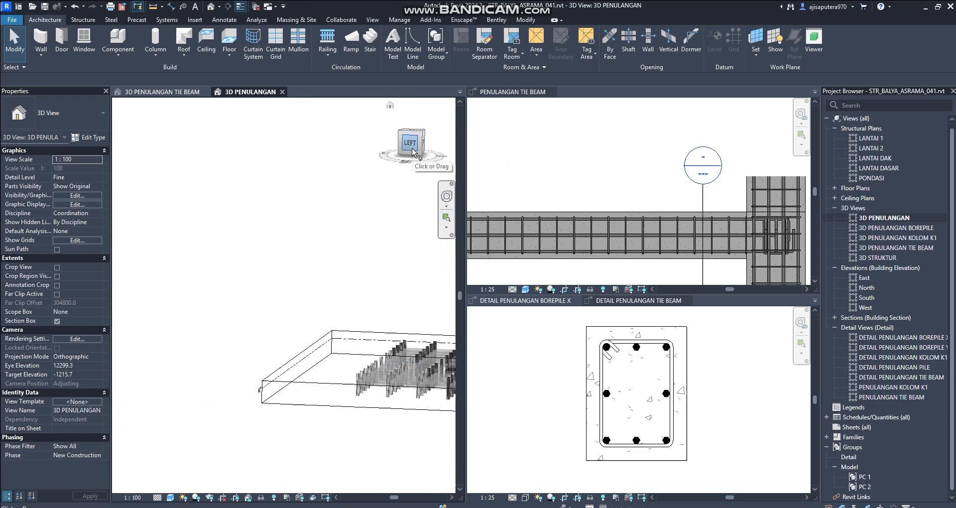
left_click(412, 151)
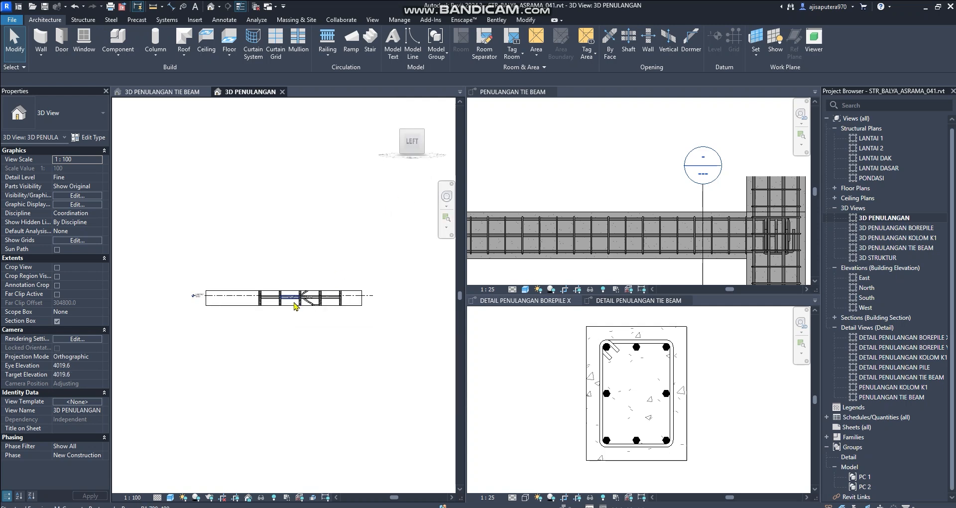
scroll(291, 300, "up", 5)
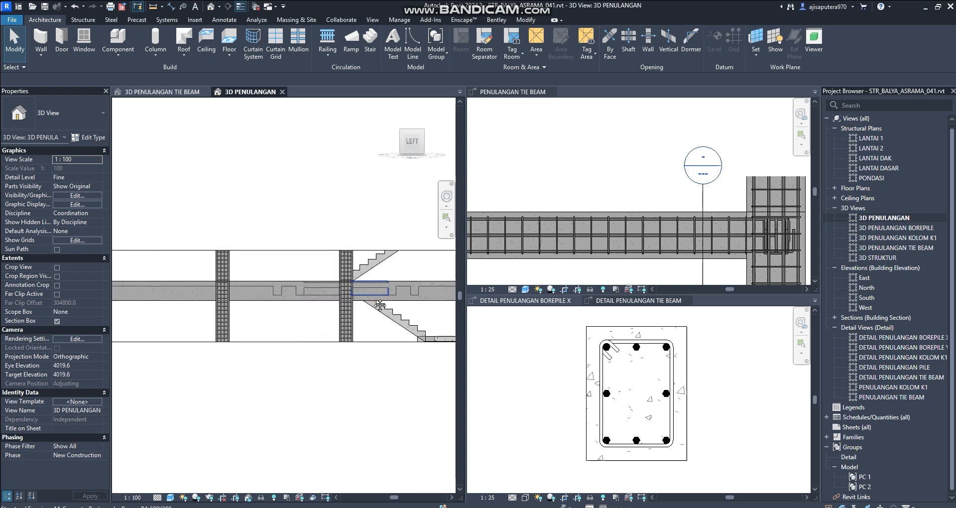
- Examine the sectioned stairs, columns and beams at LANTAI 1 in side view and in perspective from the building's edge
middle_click_drag(277, 305, 252, 304)
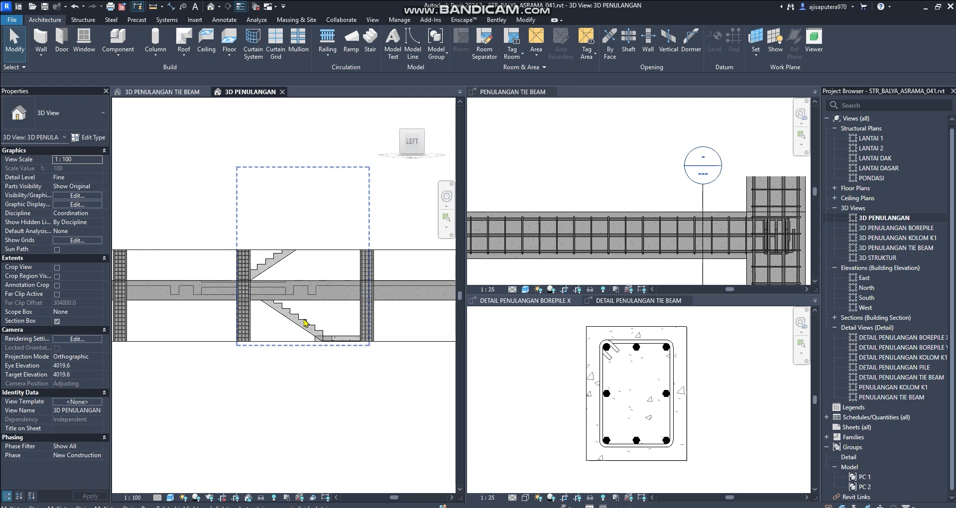
scroll(305, 322, "up", 1)
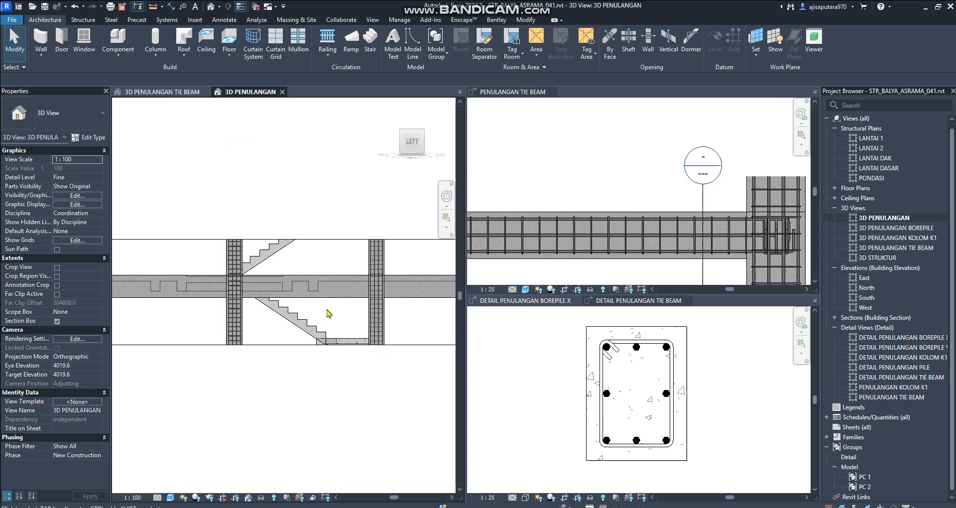
scroll(326, 308, "down", 3)
middle_click_drag(173, 310, 385, 414)
scroll(403, 377, "up", 3)
scroll(403, 376, "down", 3)
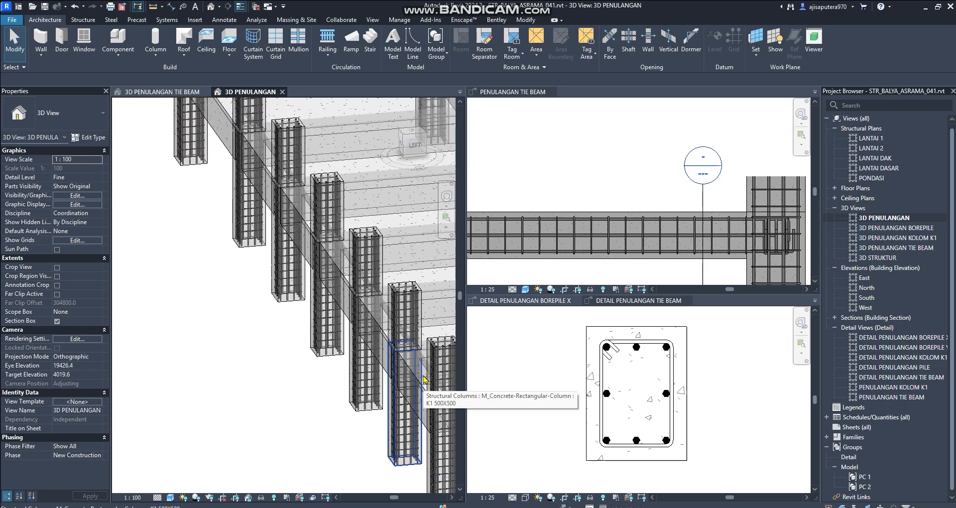
scroll(424, 380, "down", 5)
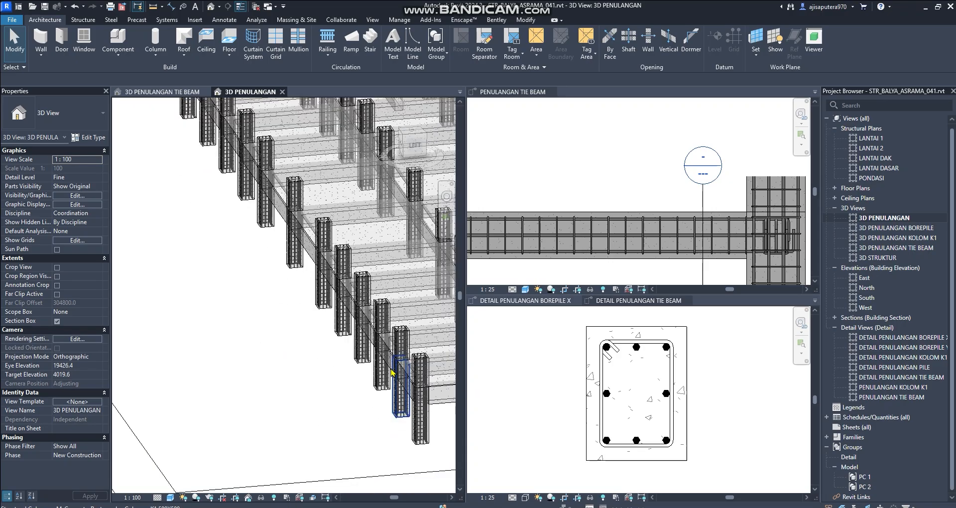
scroll(659, 184, "down", 5)
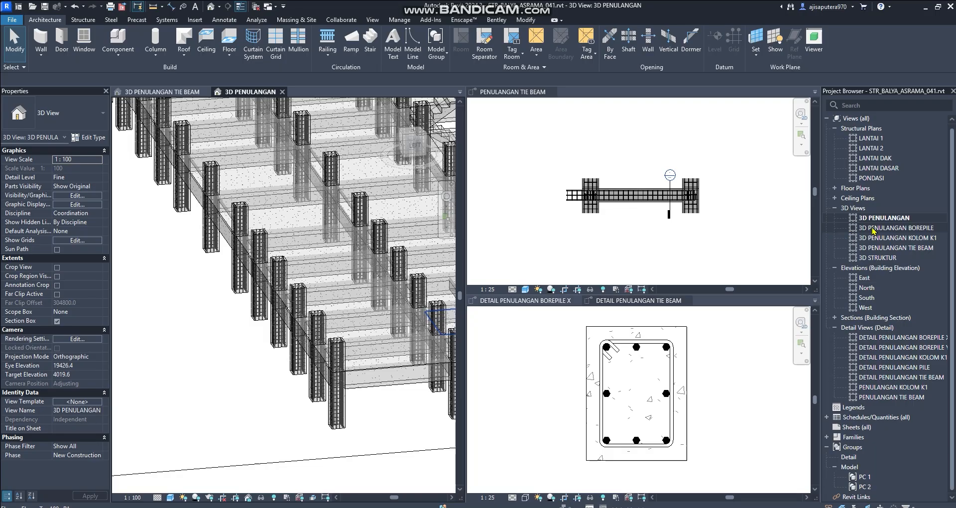
- Open the PENULANGAN TIE BEAM detail view and examine the tie beam reinforcement between its two columns
left_click(877, 358)
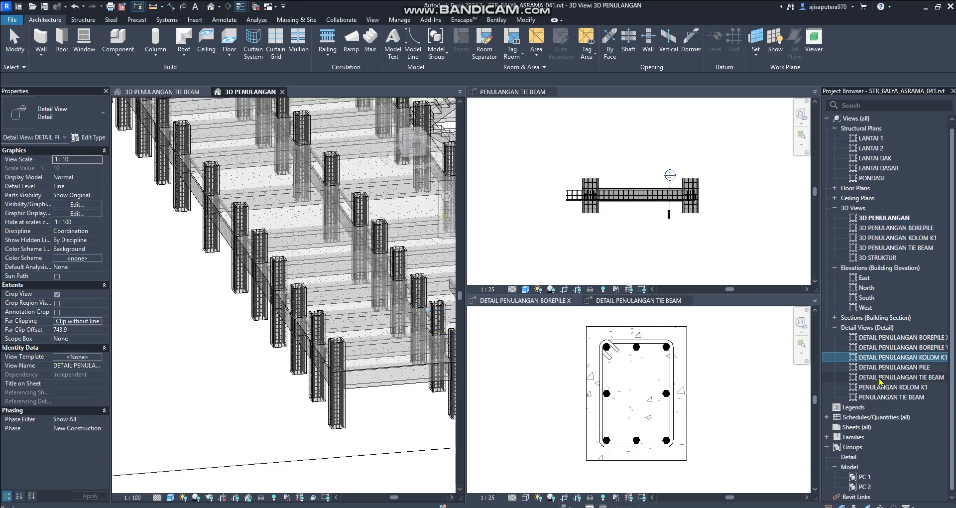
left_click(880, 379)
left_click(881, 388)
left_click(881, 397)
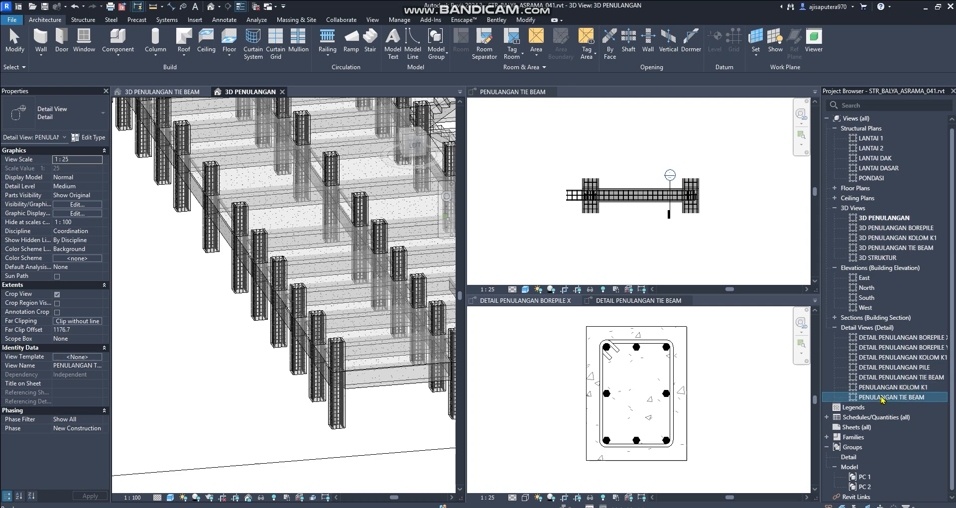
double_click(882, 397)
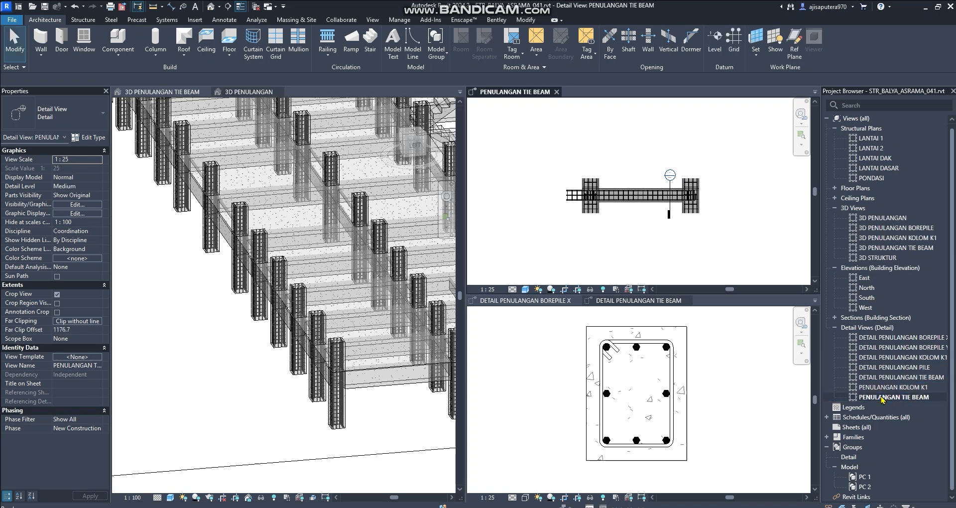
scroll(665, 224, "up", 3)
middle_click_drag(638, 194, 631, 219)
left_click(604, 155)
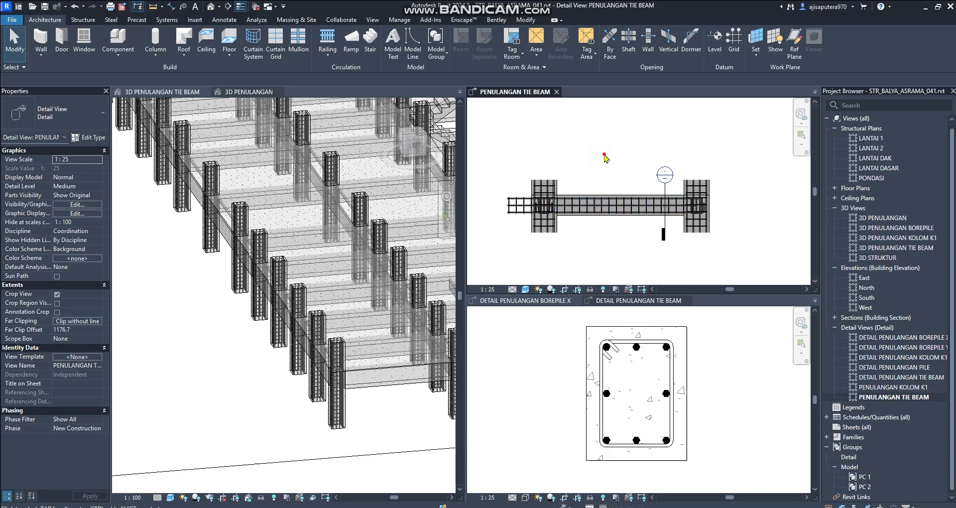
middle_click_drag(615, 162, 600, 190)
scroll(600, 192, "down", 4)
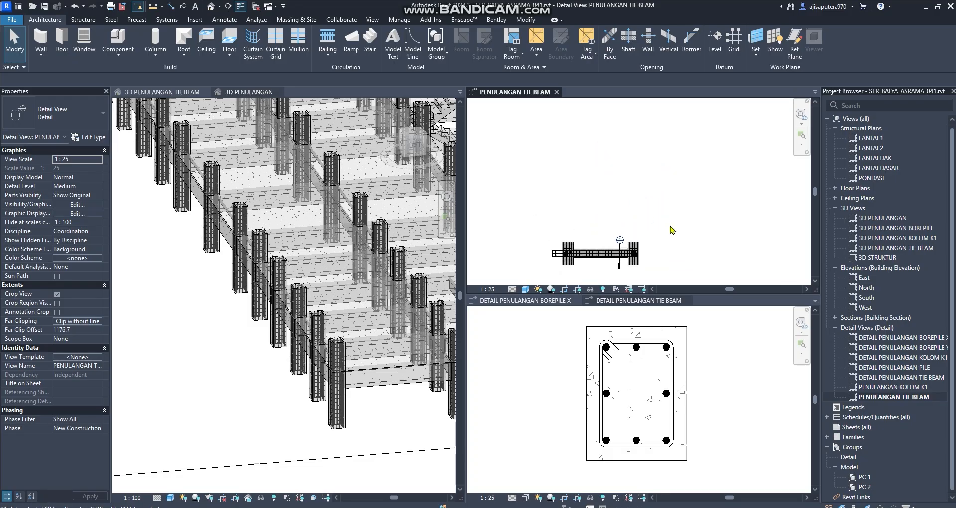
- Duplicate the PENULANGAN TIE BEAM detail view with detailing
right_click(904, 399)
mouse_move(856, 244)
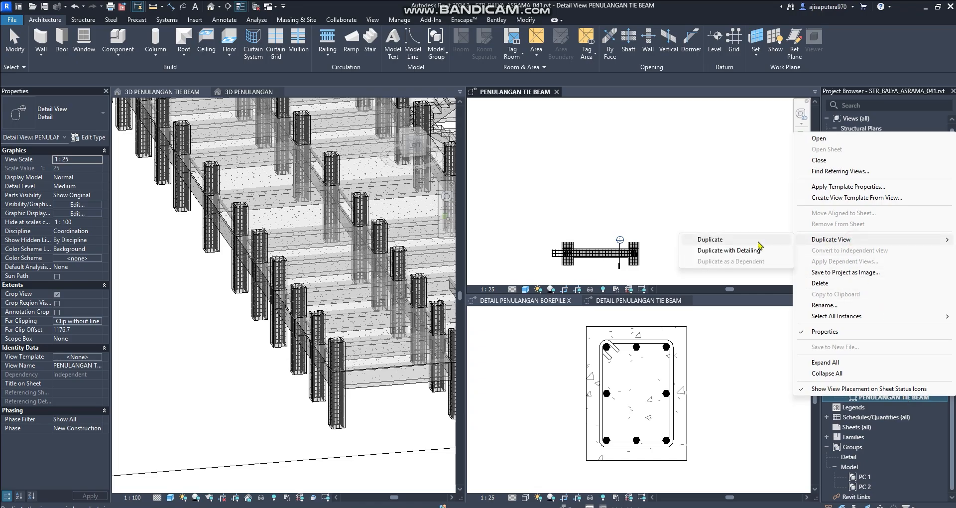
left_click(740, 250)
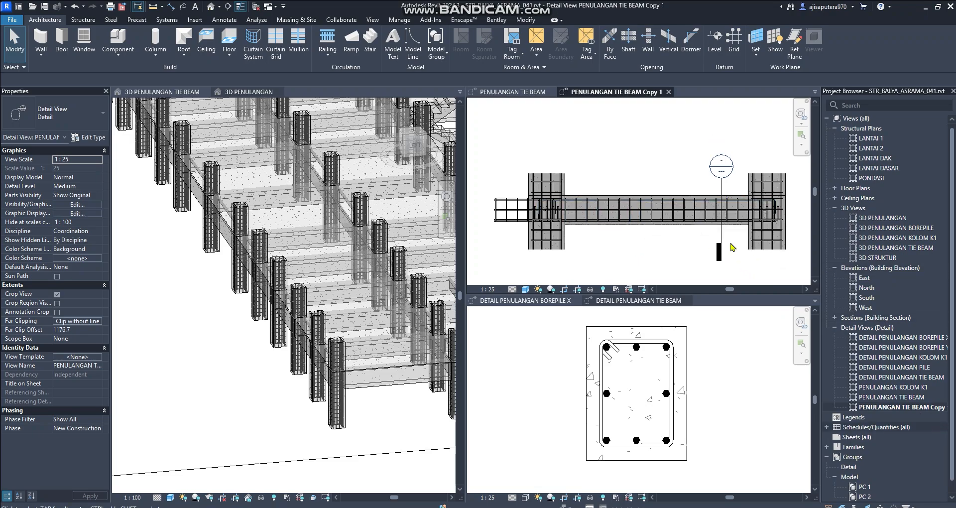
- Hide the rebar elements projecting beyond the outer face of the grid B column in the duplicated view
scroll(556, 199, "up", 1)
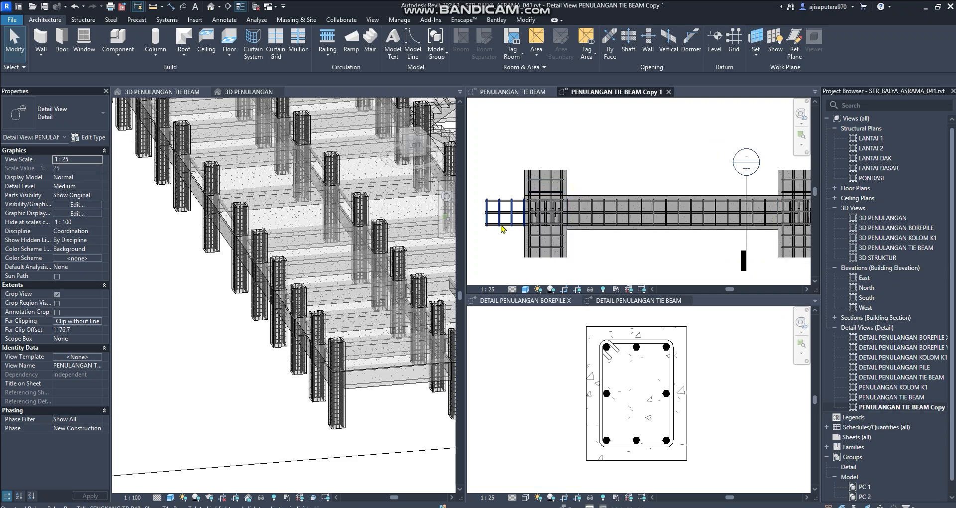
scroll(504, 200, "up", 1)
left_click_drag(543, 172, 488, 250)
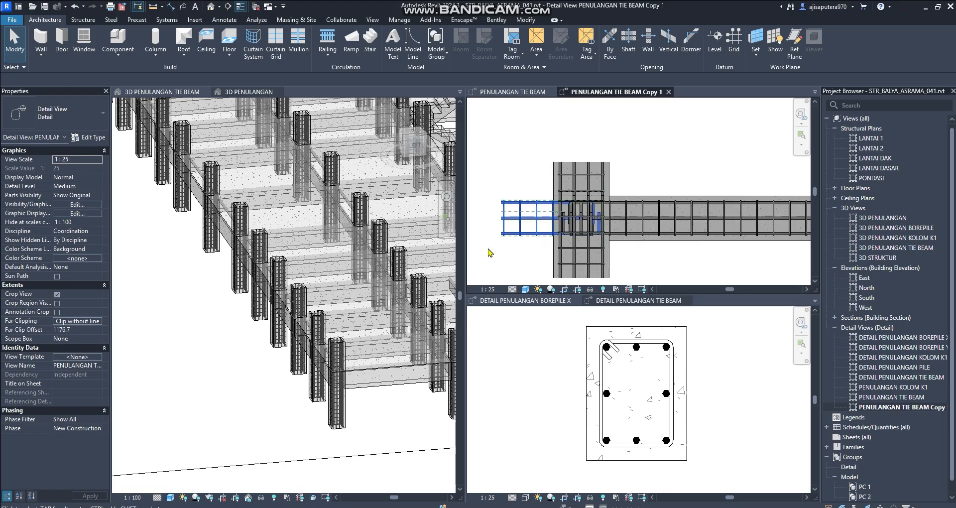
right_click(529, 199)
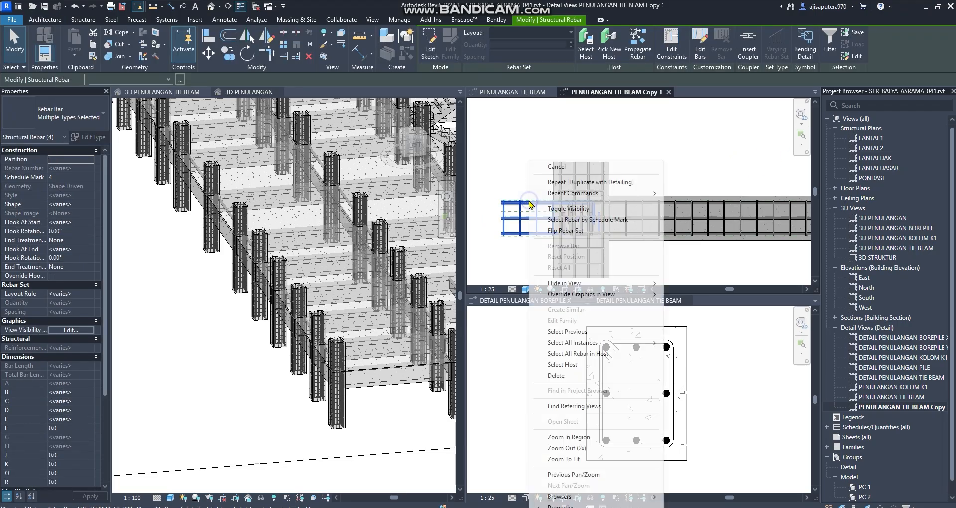
mouse_move(560, 283)
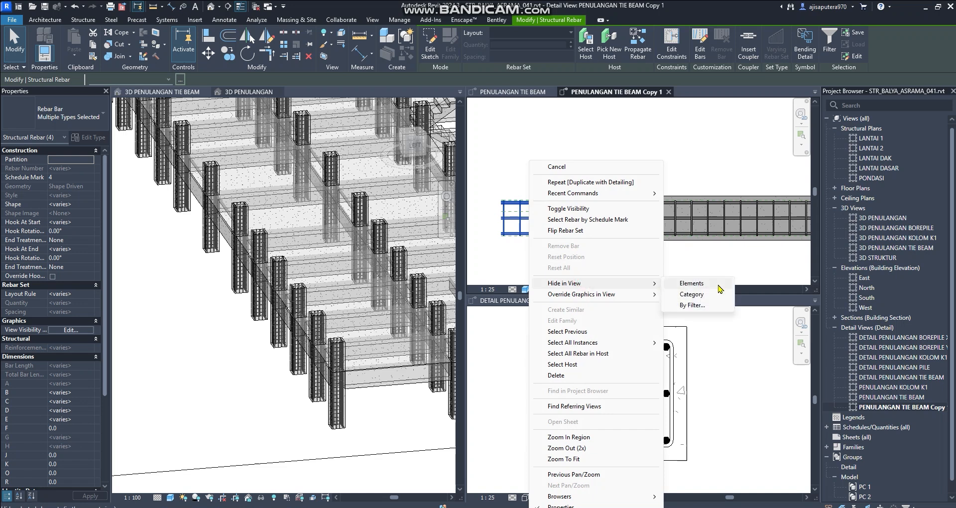
left_click(719, 294)
scroll(575, 232, "down", 3)
middle_click_drag(584, 227, 579, 223)
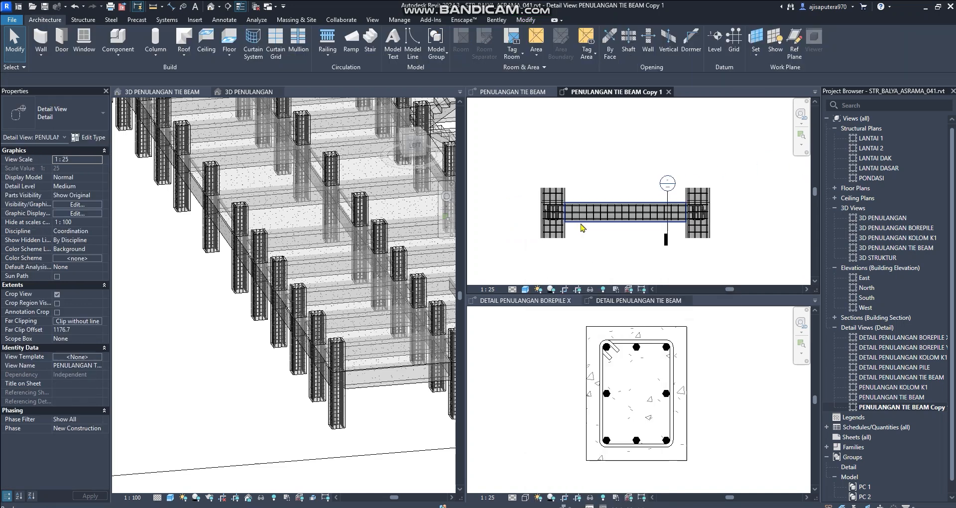
middle_click_drag(664, 223, 626, 253)
scroll(627, 247, "down", 2)
middle_click_drag(623, 217, 622, 239)
scroll(623, 247, "down", 1)
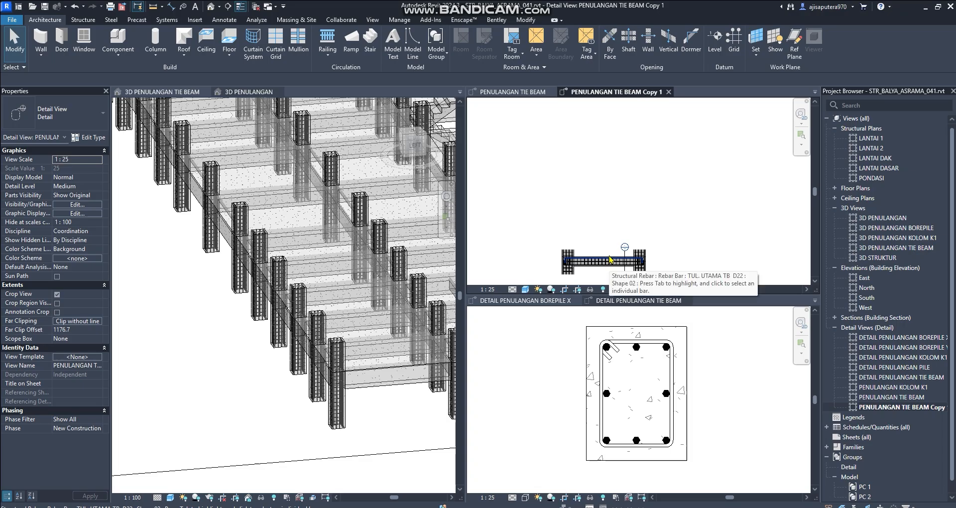
scroll(625, 256, "up", 2)
middle_click_drag(624, 256, 600, 237)
scroll(589, 256, "down", 1)
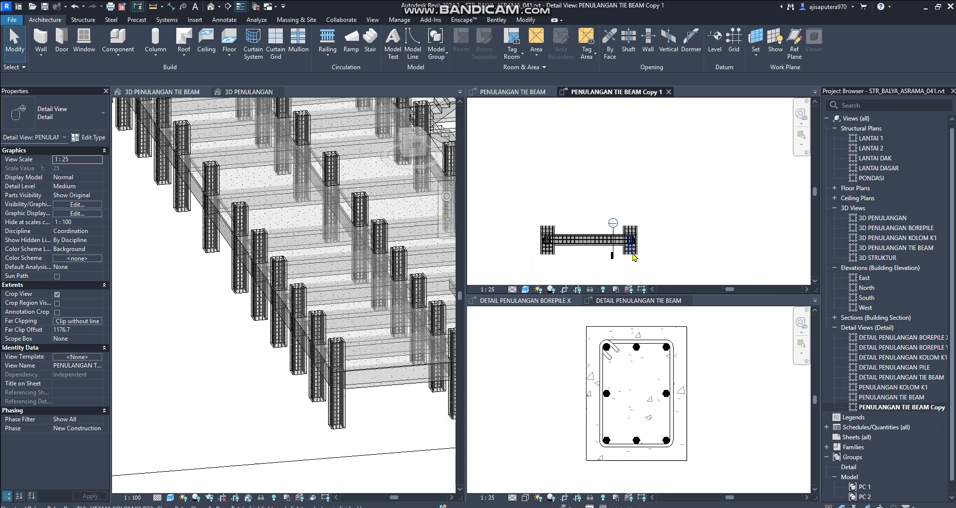
- Reveal the hidden elements in the duplicated tie beam view, including the grids, the level line and the crop boundary
scroll(615, 256, "up", 4)
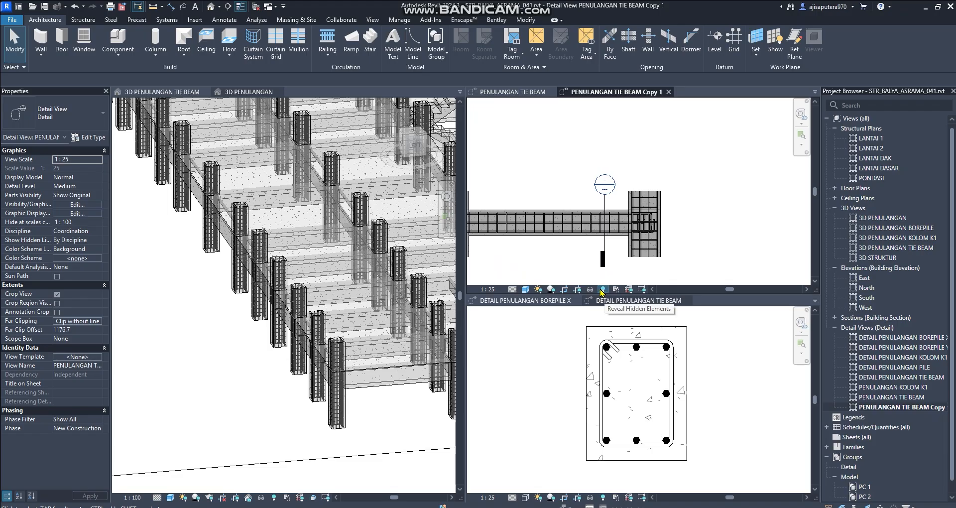
left_click(602, 291)
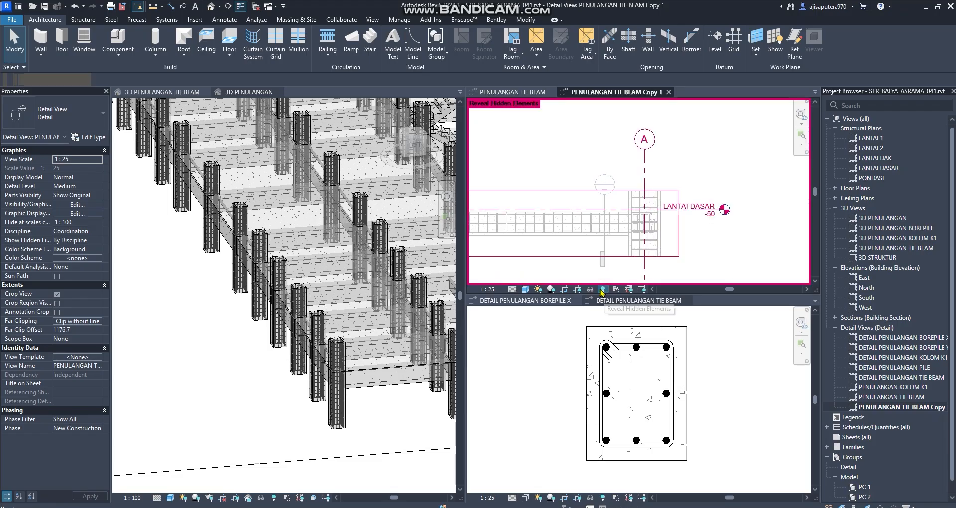
scroll(699, 252, "down", 2)
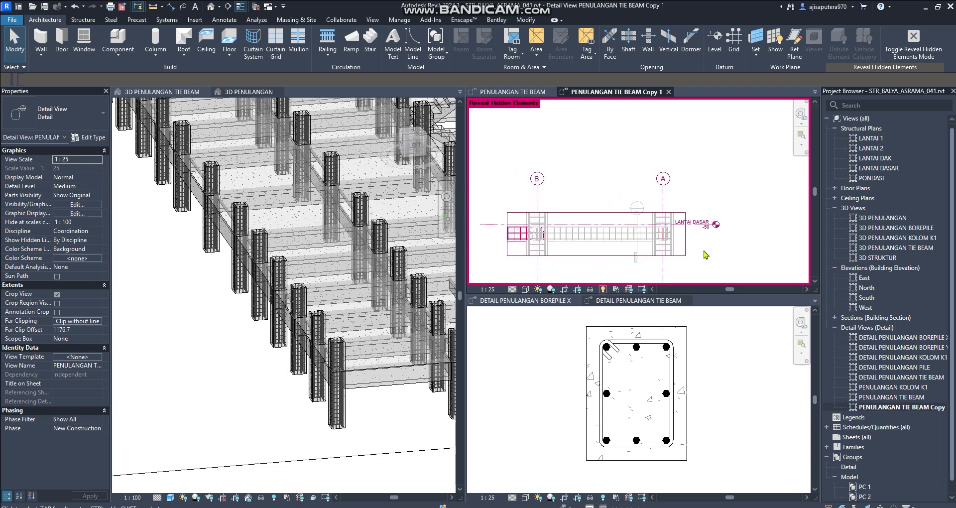
middle_click_drag(706, 252, 723, 258)
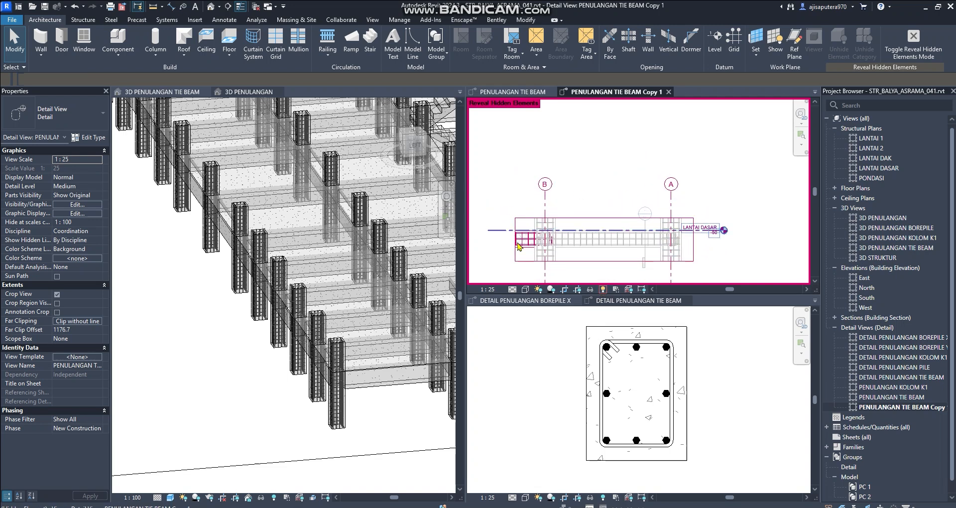
middle_click_drag(607, 218, 608, 228)
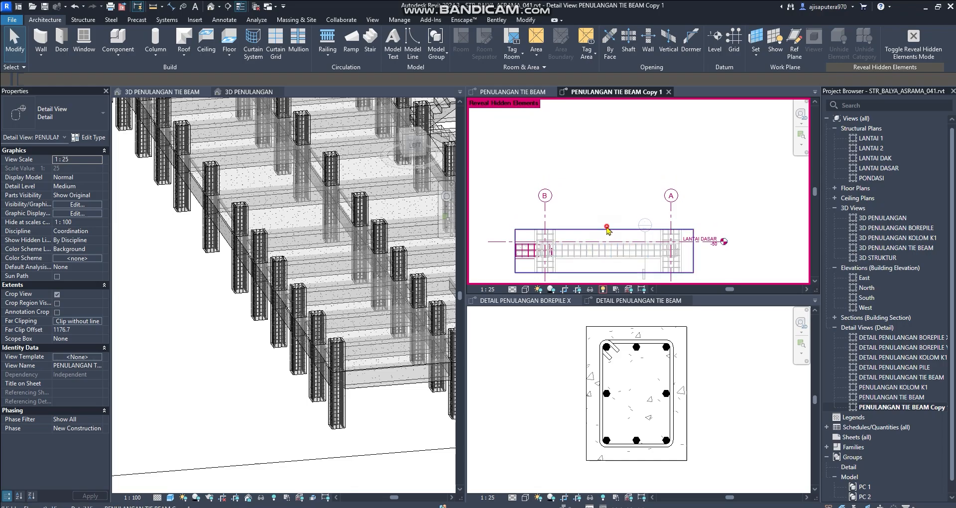
left_click(626, 231)
right_click(626, 236)
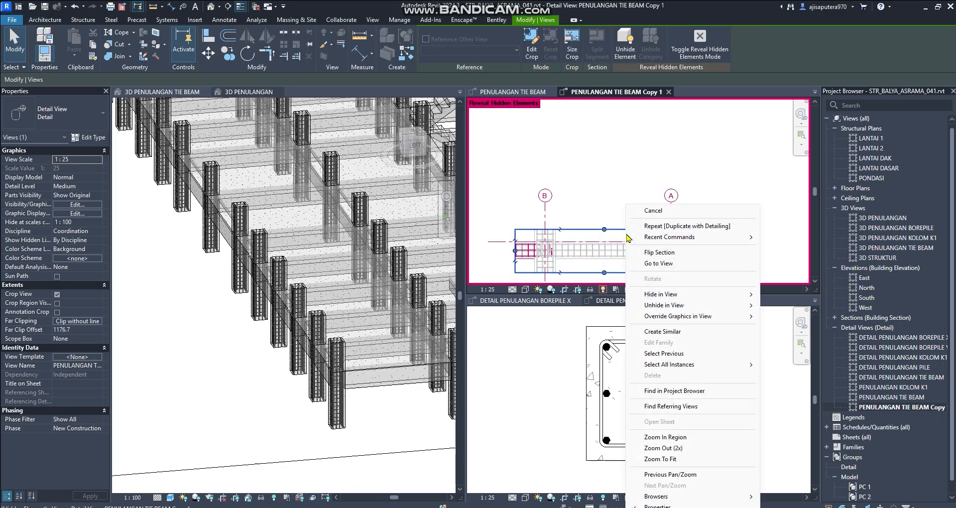
left_click(653, 210)
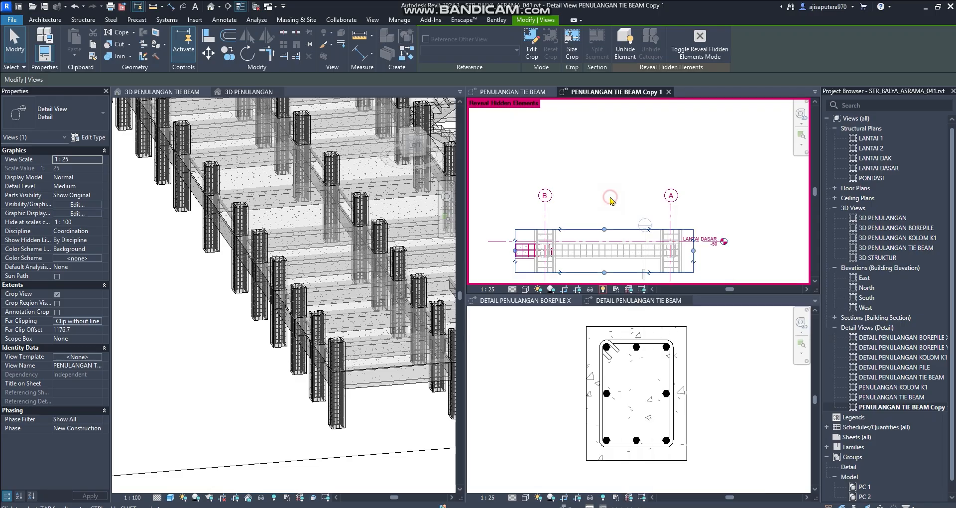
left_click(609, 198)
middle_click_drag(612, 204, 606, 206)
- Shift the crop region up to frame the LANTAI 1 beam and its columns at grids A and B, then stop revealing hidden elements
left_click(609, 229)
left_click_drag(598, 231, 598, 139)
left_click_drag(598, 275, 604, 155)
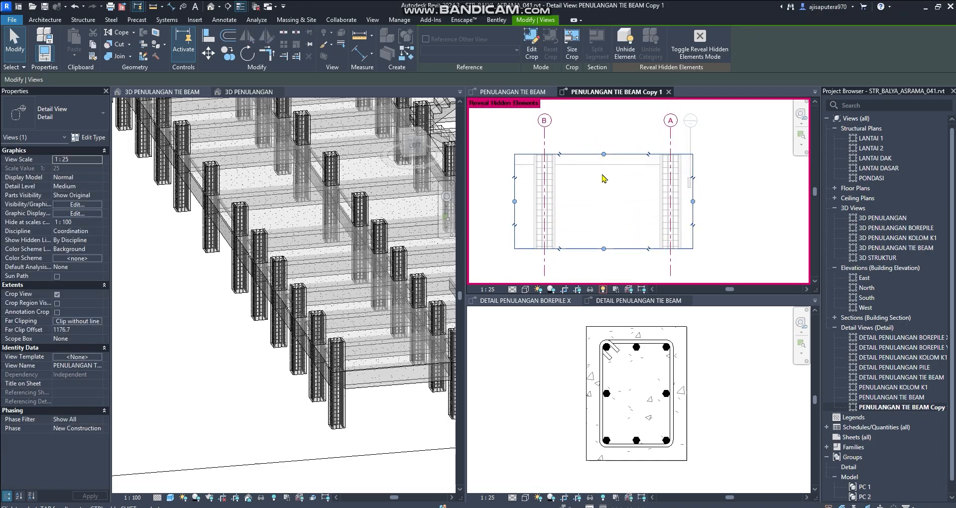
middle_click_drag(601, 175, 603, 204)
left_click_drag(602, 198, 601, 164)
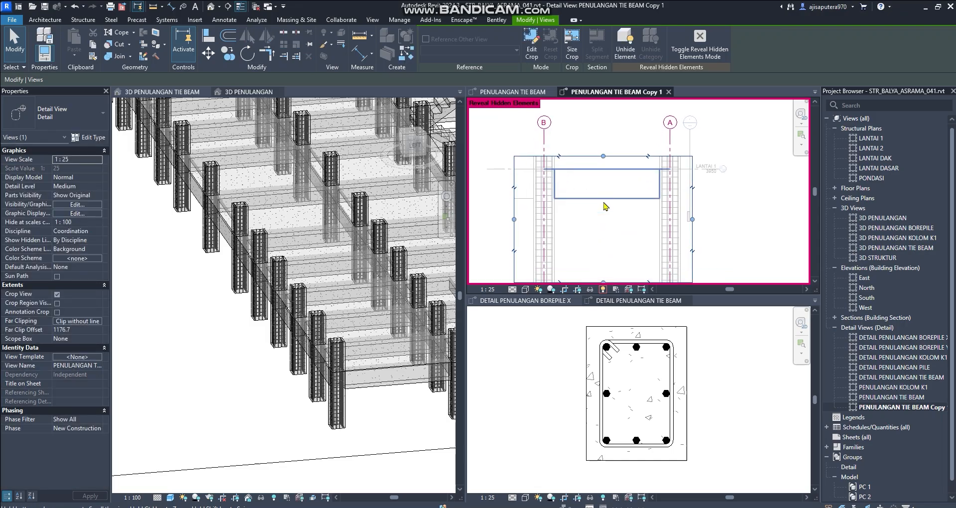
scroll(604, 204, "down", 1)
left_click_drag(604, 262, 602, 210)
scroll(627, 217, "up", 3)
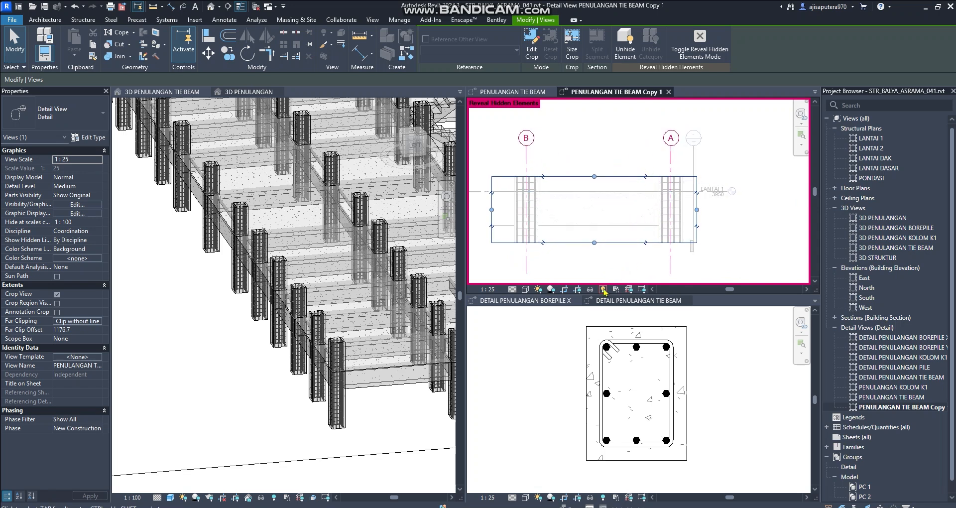
key("Escape")
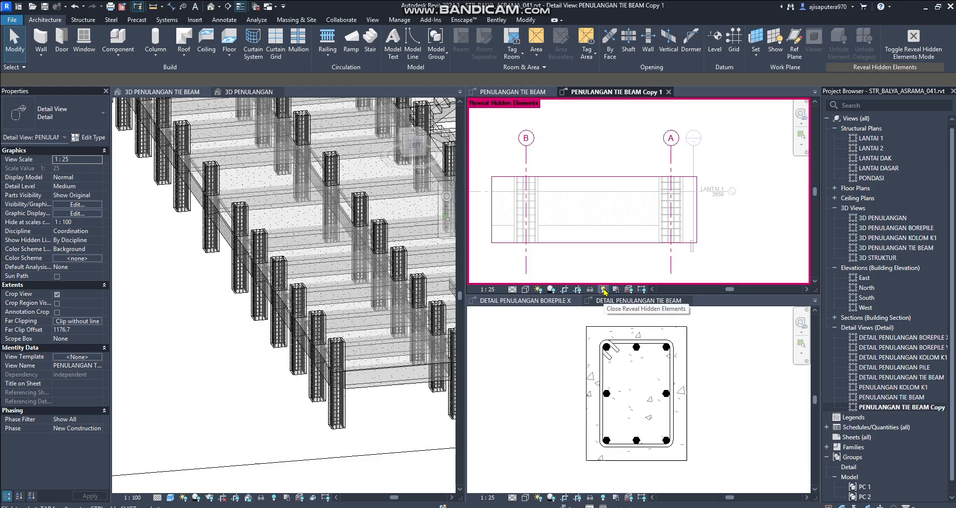
left_click(604, 290)
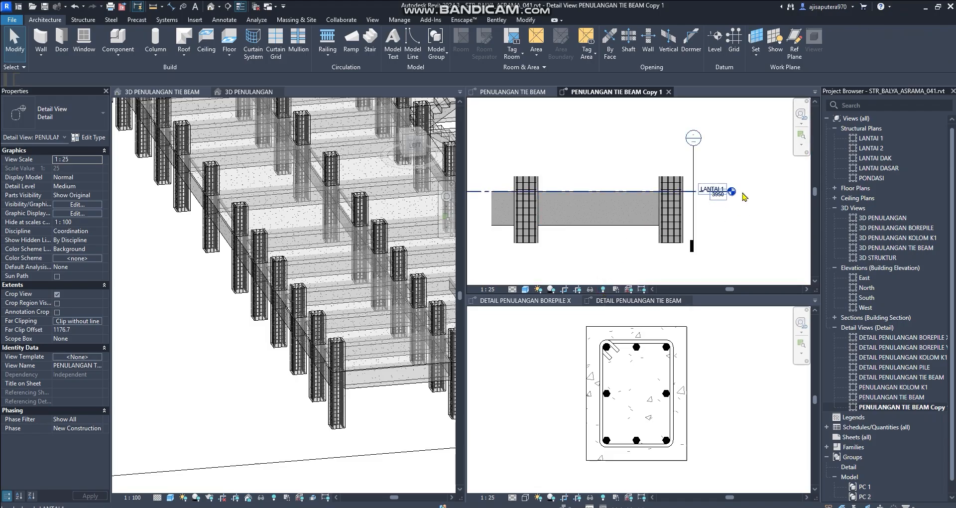
- Hide the section marker and the LANTAI 1 level line beside the right column in the duplicated view
scroll(756, 191, "up", 1)
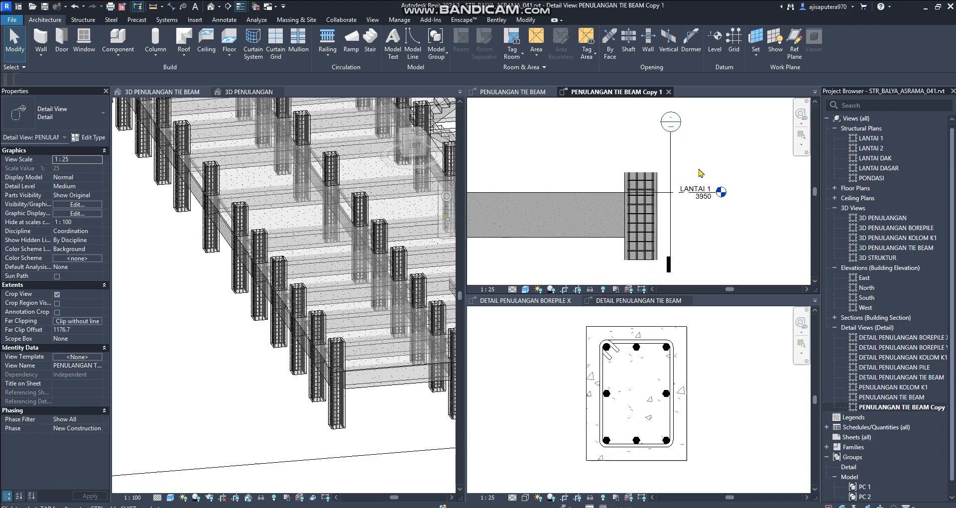
scroll(700, 173, "down", 1)
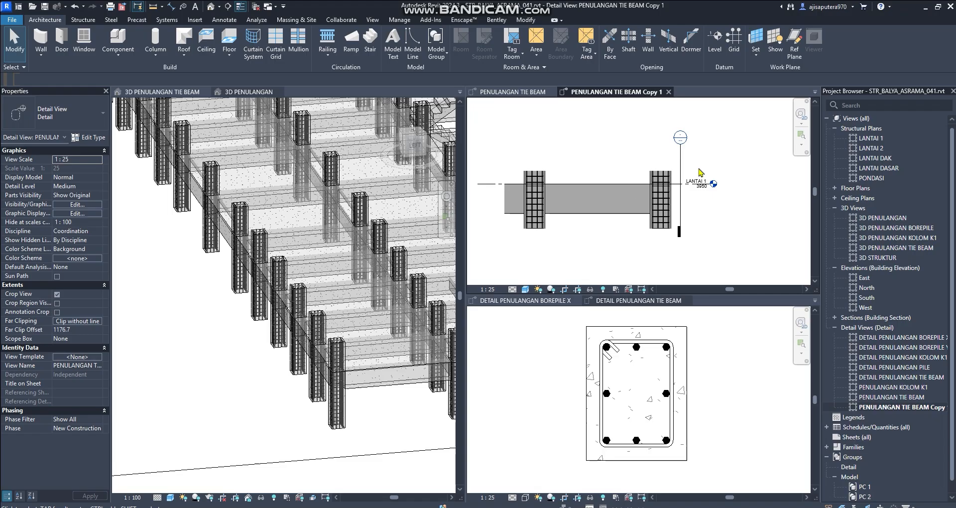
scroll(699, 174, "up", 3)
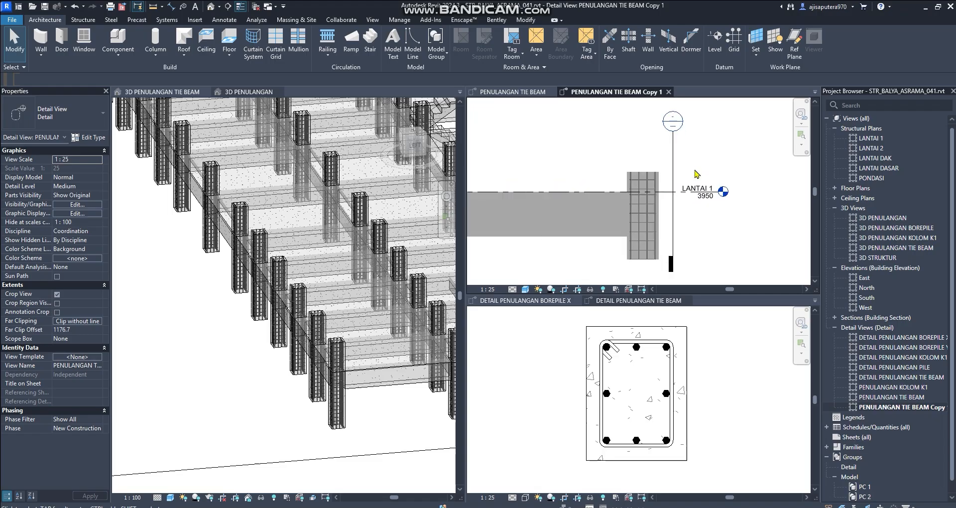
left_click(666, 184)
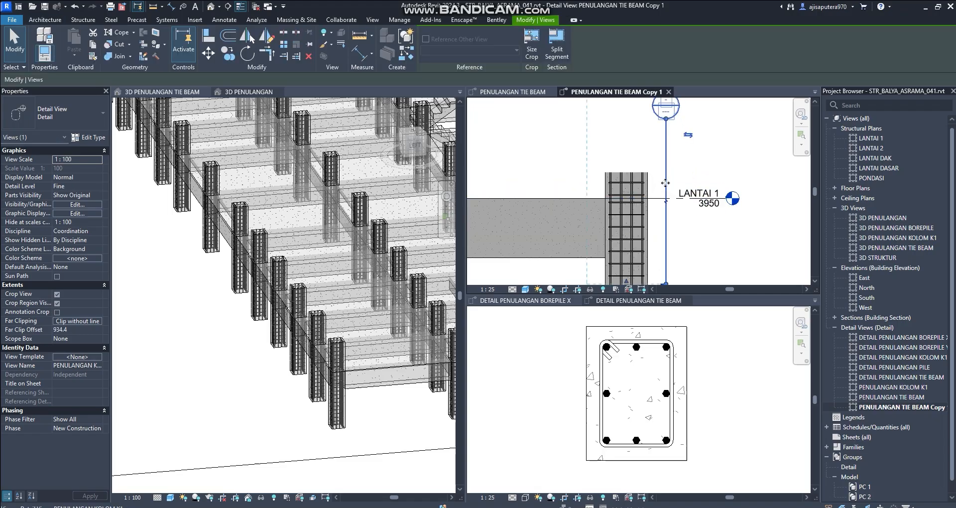
left_click(659, 201)
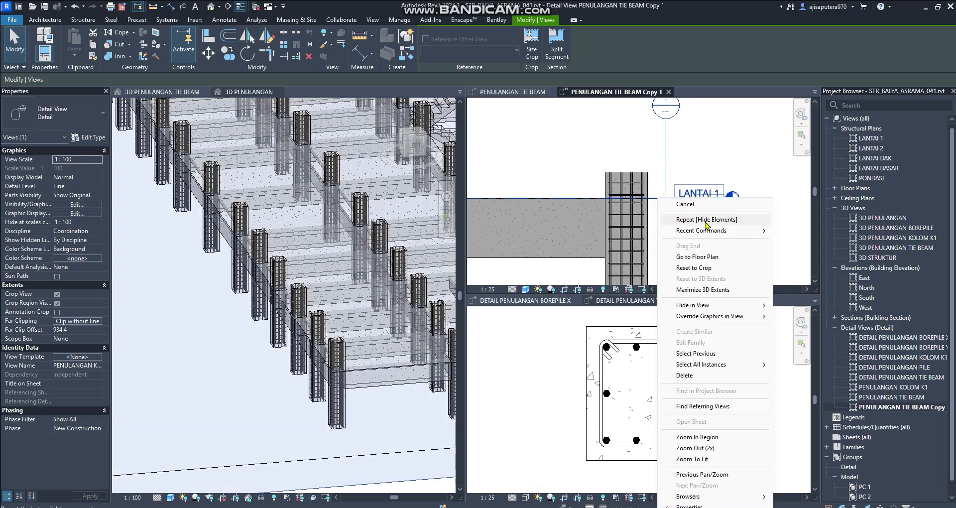
mouse_move(716, 309)
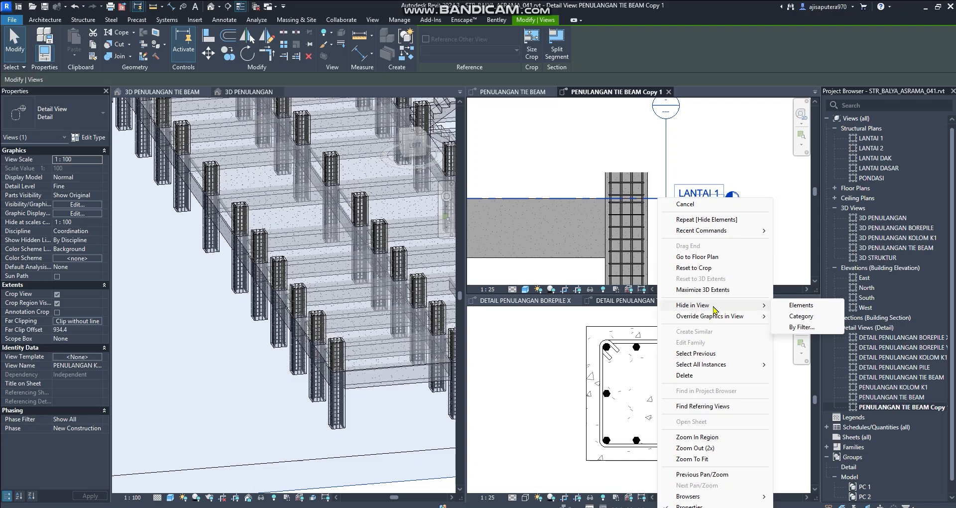
left_click(822, 307)
- Hide the beam stub projecting beyond the outer face of the left column in the duplicated view
scroll(701, 220, "down", 5)
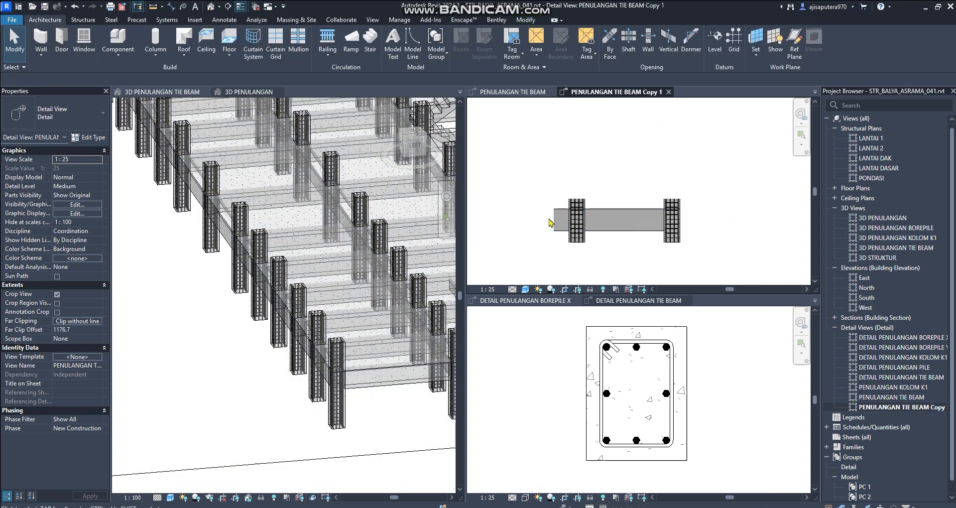
scroll(553, 219, "up", 2)
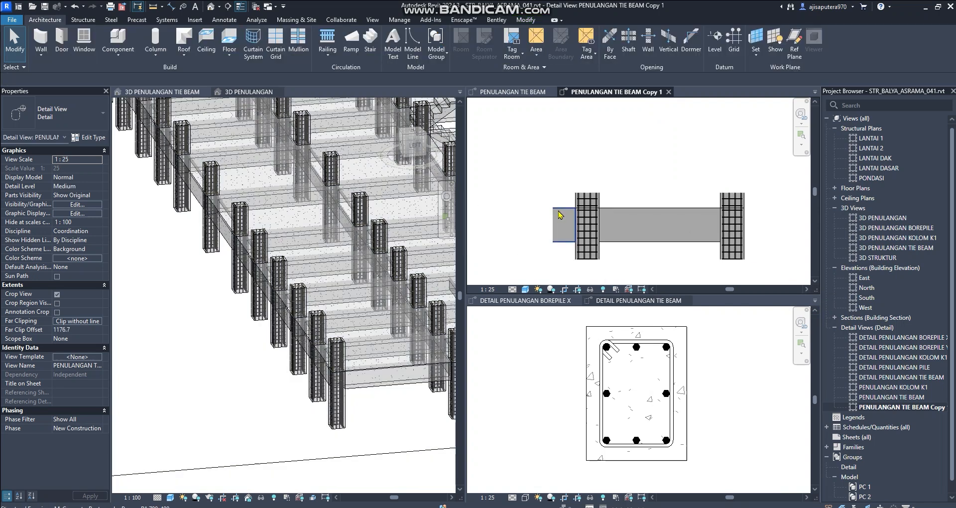
left_click(563, 215)
right_click(558, 210)
left_click(547, 194)
left_click_drag(564, 190, 533, 250)
right_click(562, 224)
mouse_move(637, 302)
left_click(707, 303)
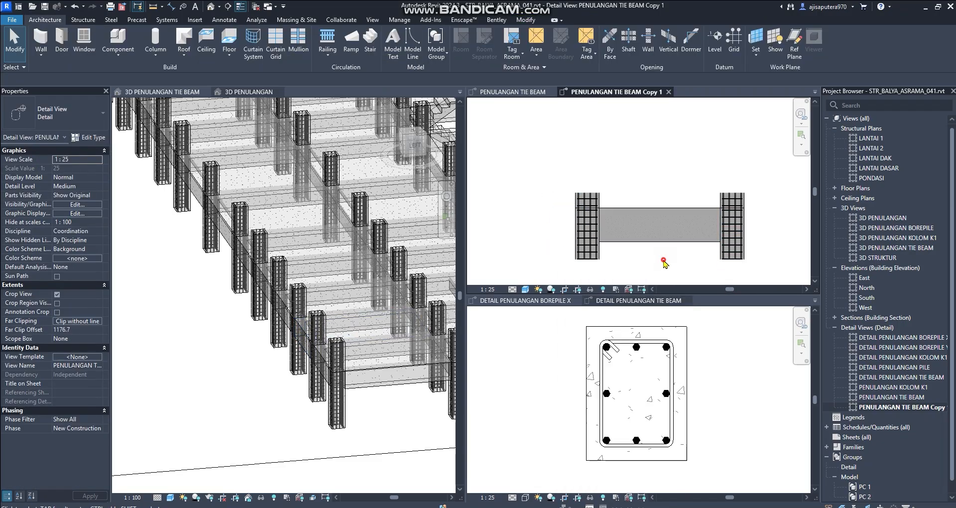
- Examine the remaining beam span and its junctions with both columns in the duplicated view
scroll(668, 256, "down", 1)
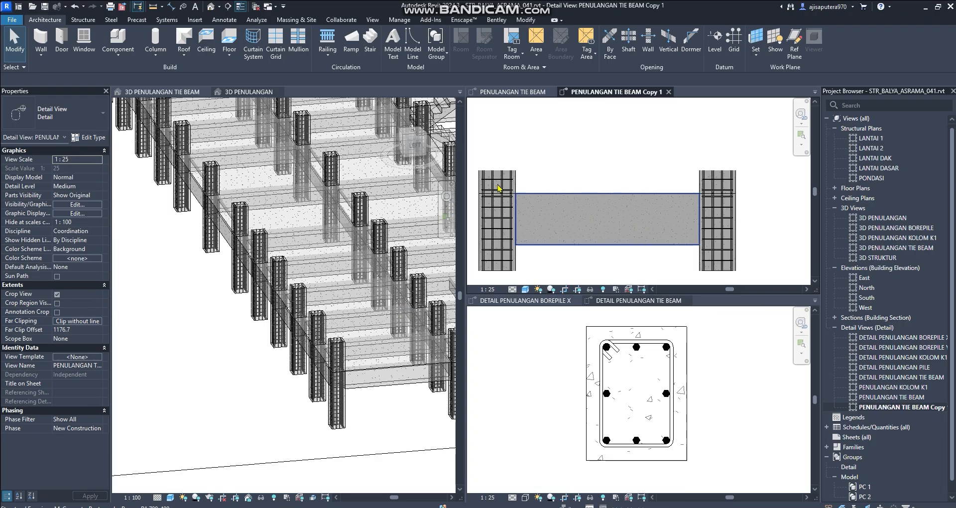
scroll(598, 202, "up", 3)
scroll(598, 196, "down", 1)
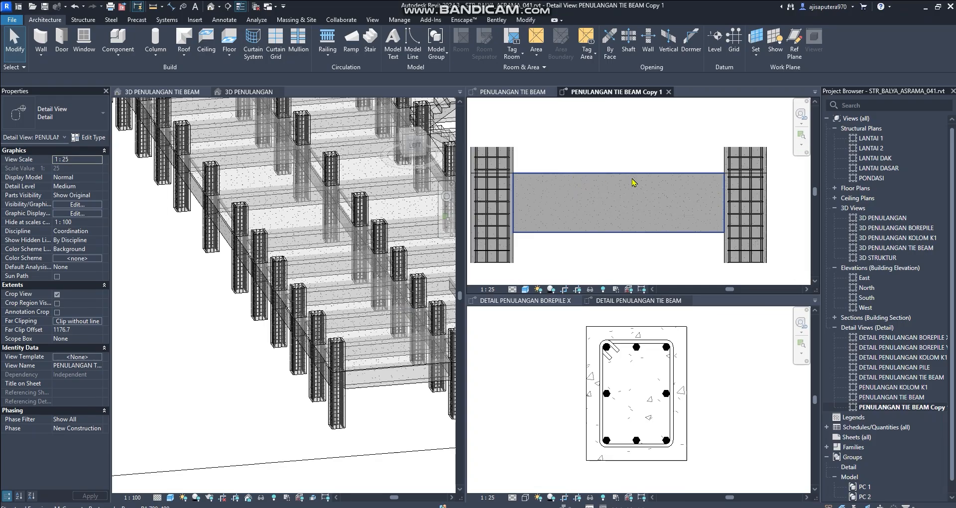
scroll(591, 198, "up", 1)
scroll(605, 207, "down", 2)
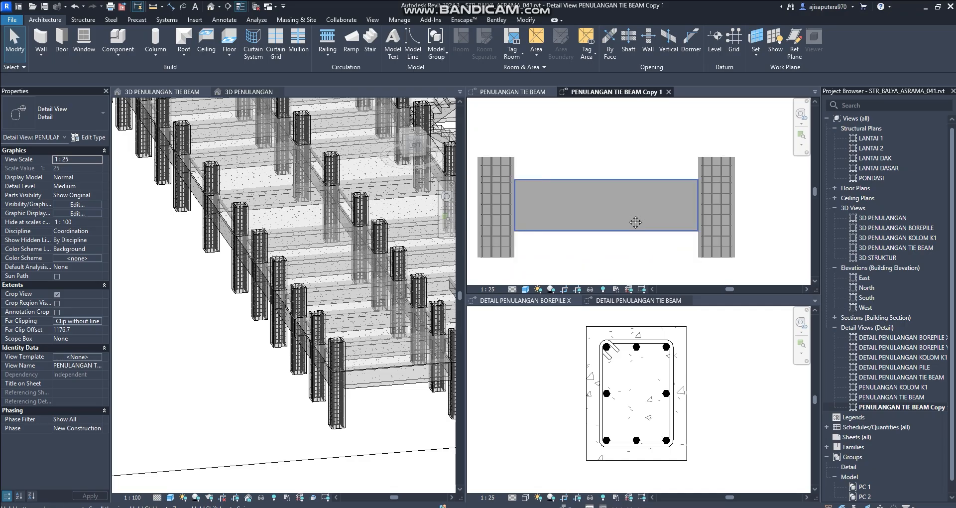
middle_click_drag(636, 222, 627, 219)
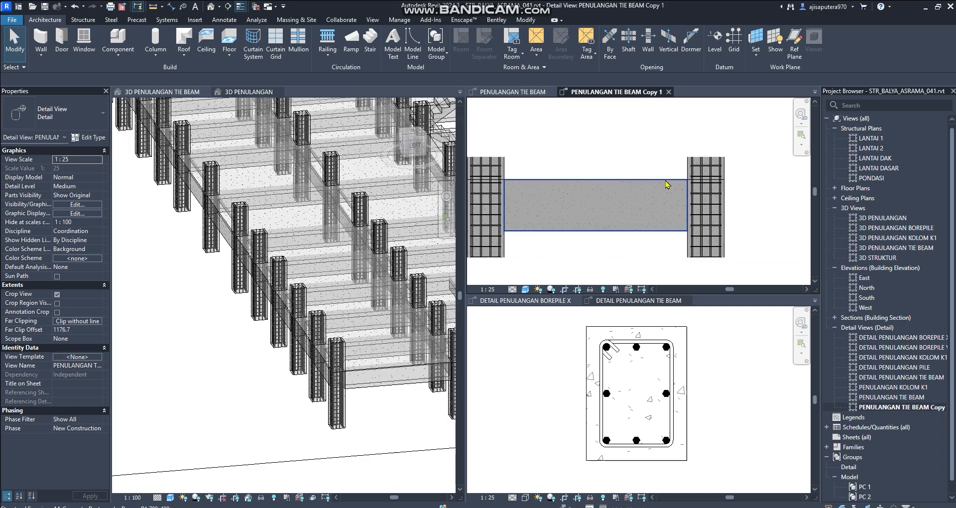
scroll(669, 187, "up", 2)
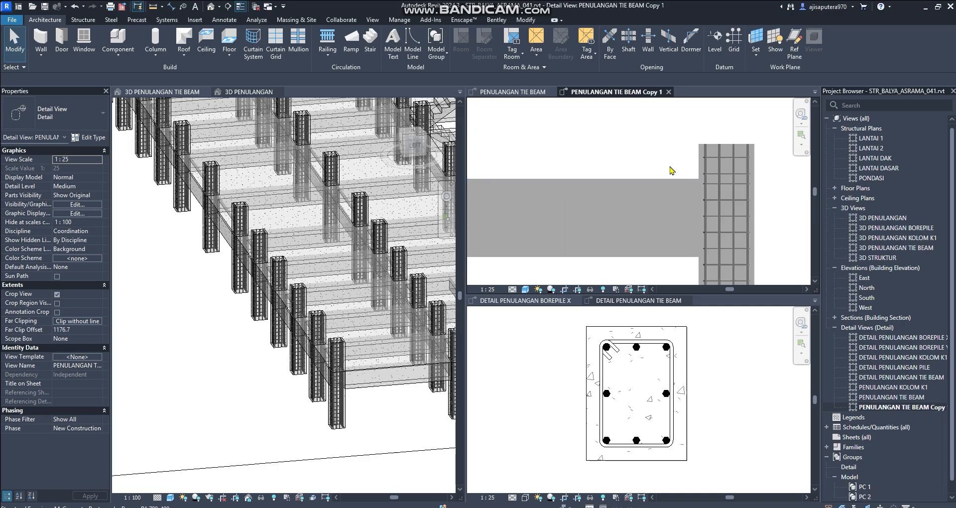
scroll(681, 160, "down", 2)
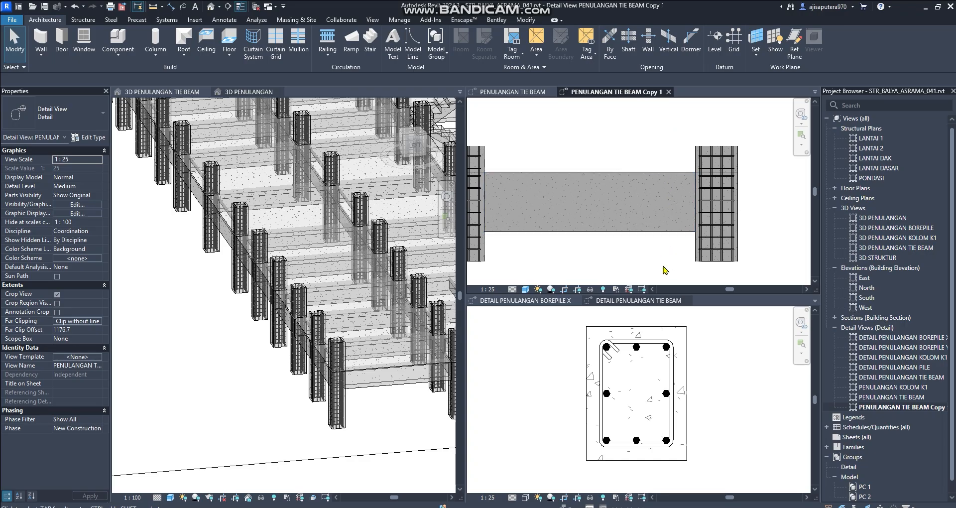
left_click(655, 181)
left_click(632, 142)
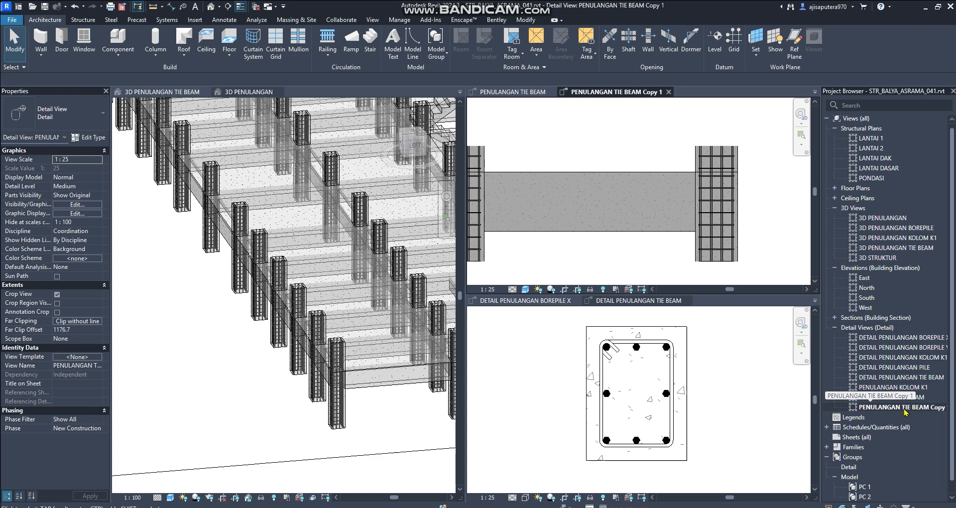
- Rename the duplicated detail view PENULANGAN TIE BEAM Copy 1 as PENULANGAN BALOK B1
right_click(903, 408)
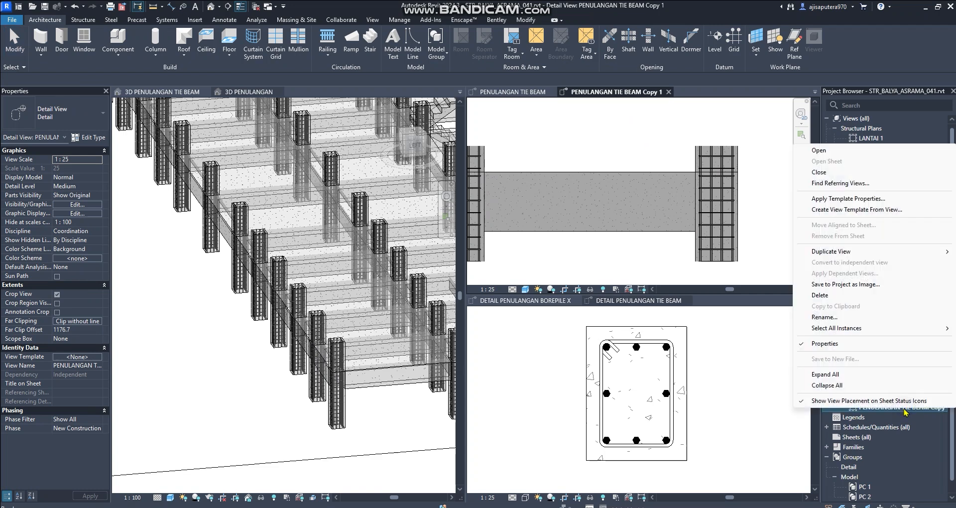
left_click(831, 317)
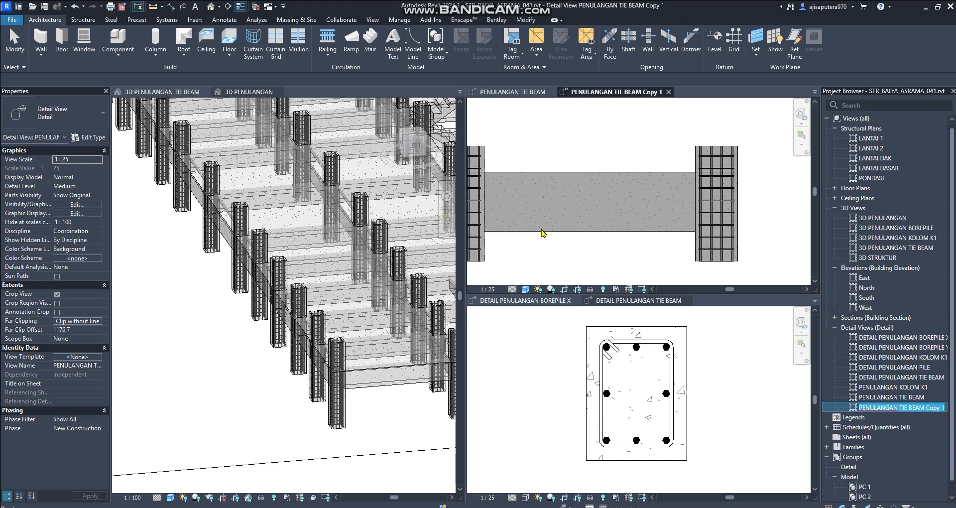
type("penu")
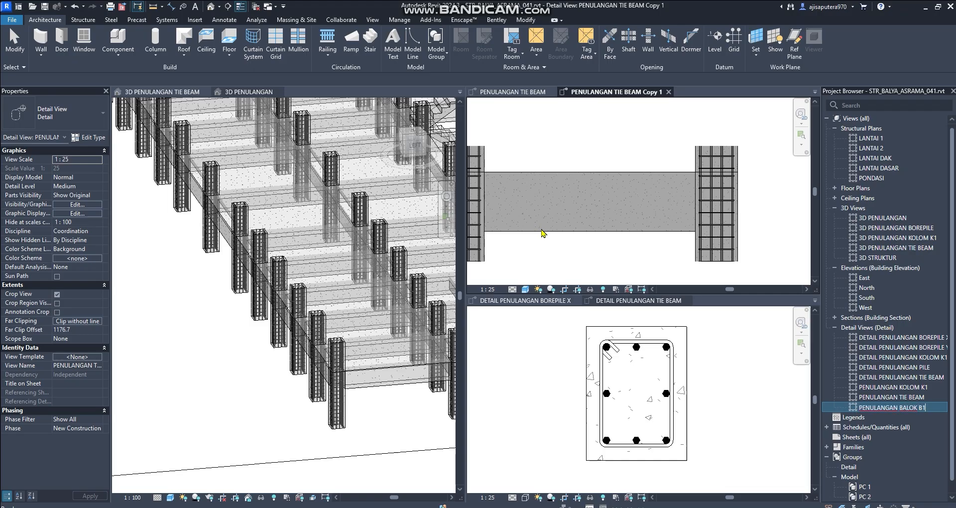
key("Return")
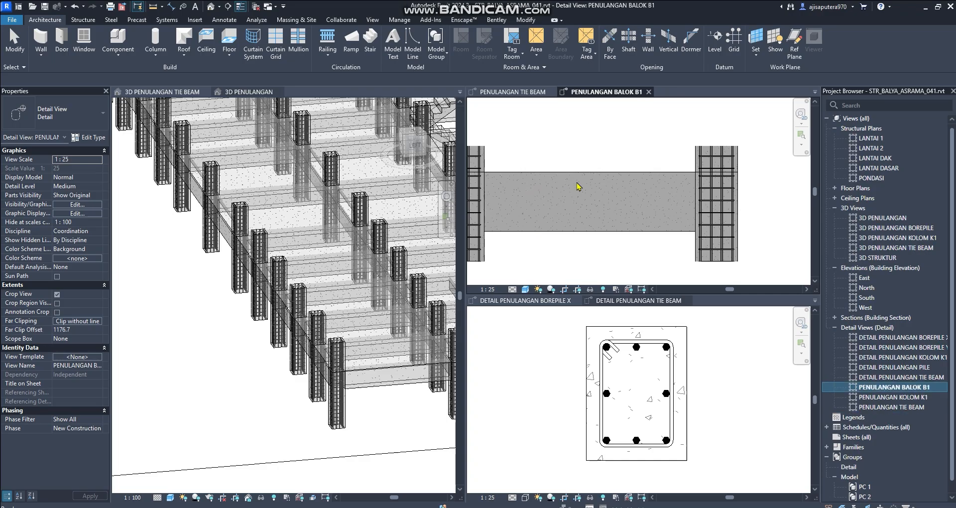
- Draw a vertical detail section through the beam just inside the right column and shorten its view depth to about 451 mm
scroll(648, 196, "down", 1)
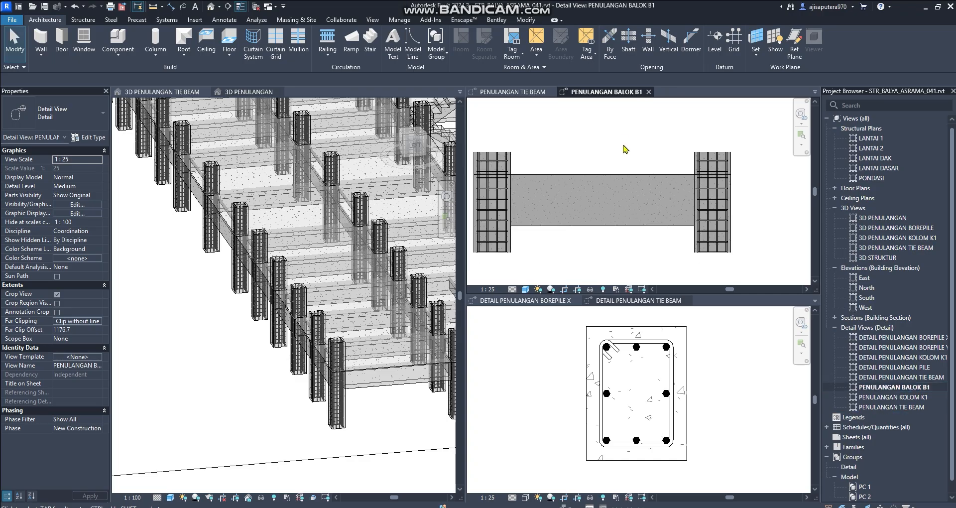
scroll(584, 198, "up", 1)
scroll(602, 184, "down", 1)
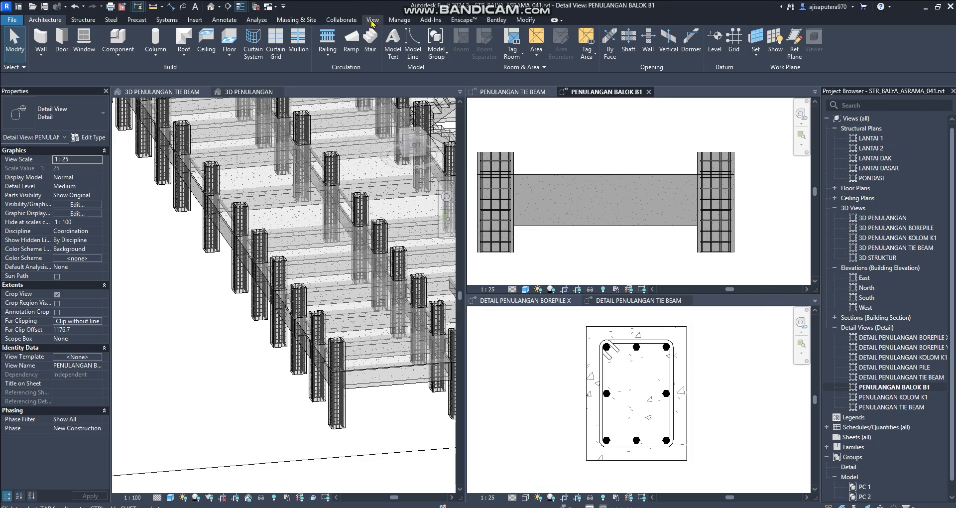
left_click(373, 20)
left_click(364, 38)
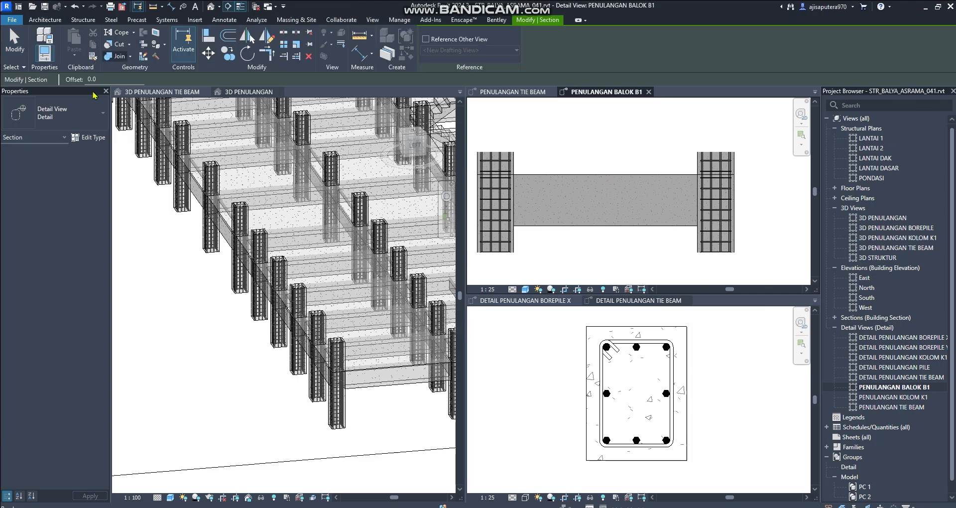
scroll(747, 154, "up", 1)
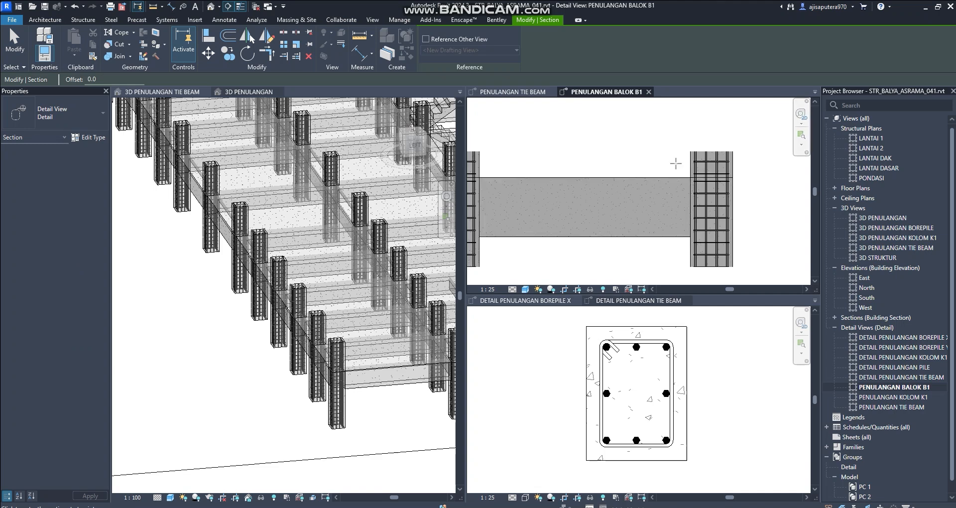
left_click(676, 163)
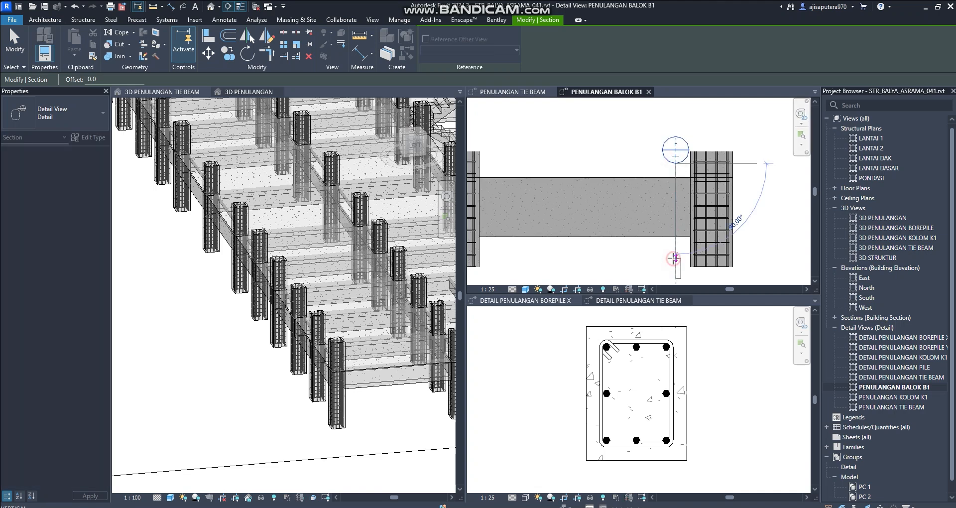
left_click(670, 258)
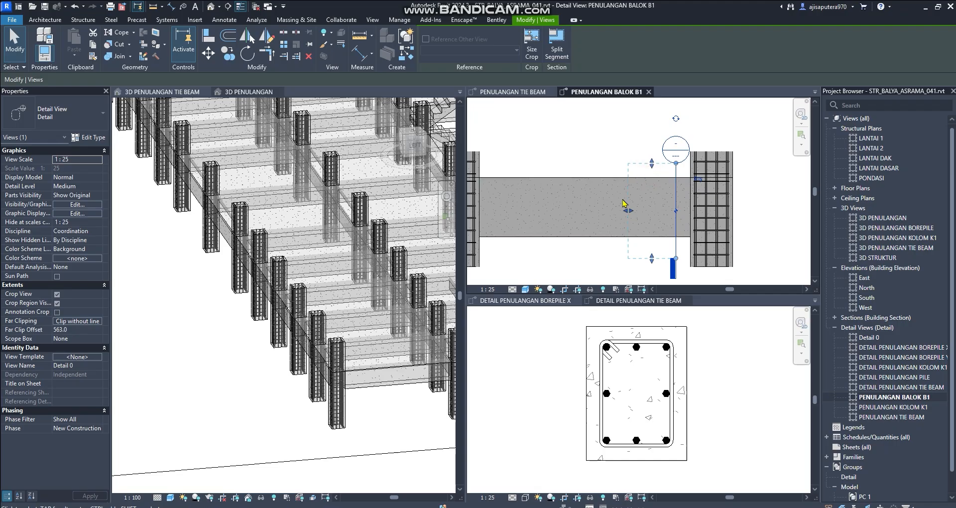
left_click(625, 208)
key("Escape")
- Open the new section's view from its marker and move it into the view group holding DETAIL PENULANGAN TIE BEAM
scroll(582, 123, "down", 2)
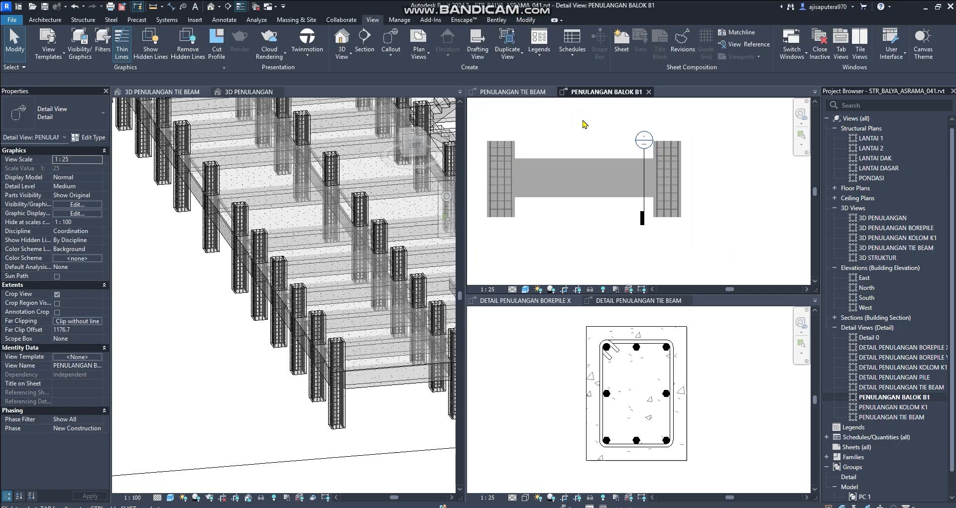
scroll(642, 207, "up", 3)
right_click(646, 205)
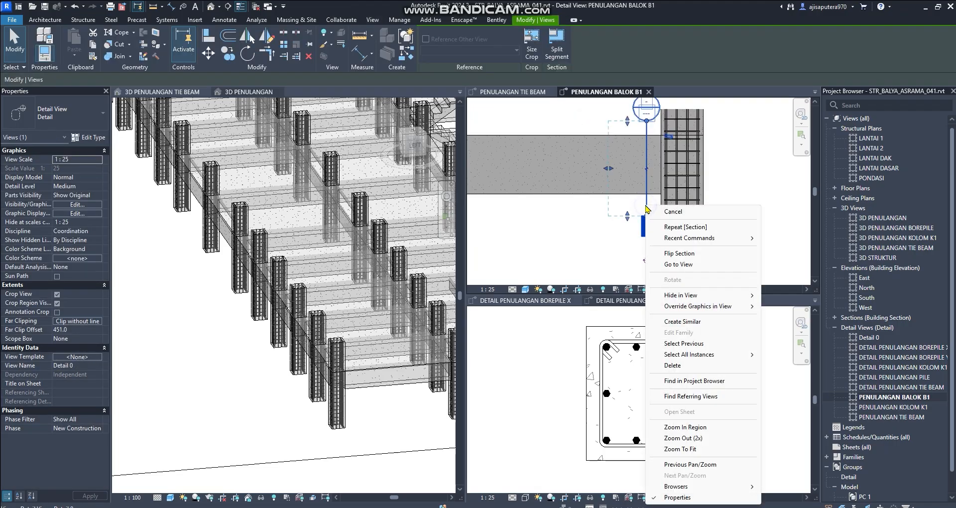
left_click(677, 264)
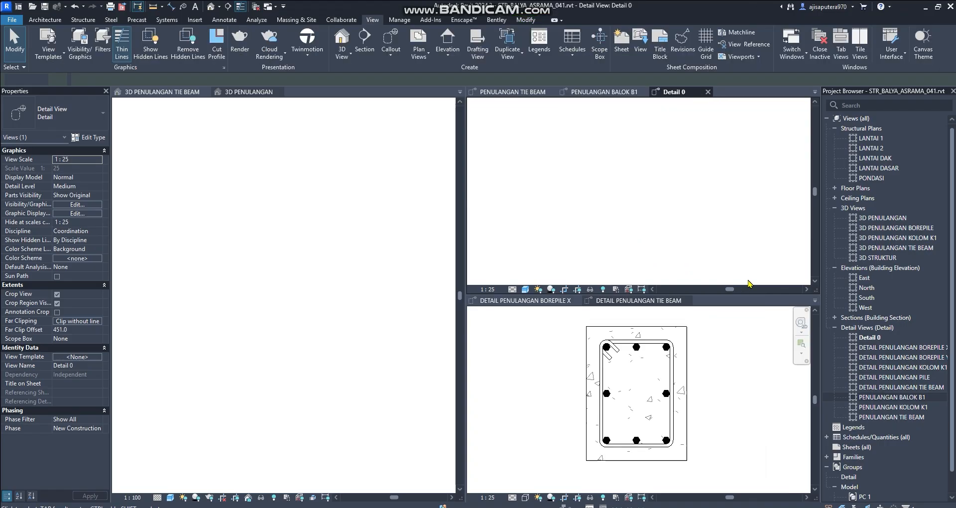
left_click_drag(672, 92, 659, 314)
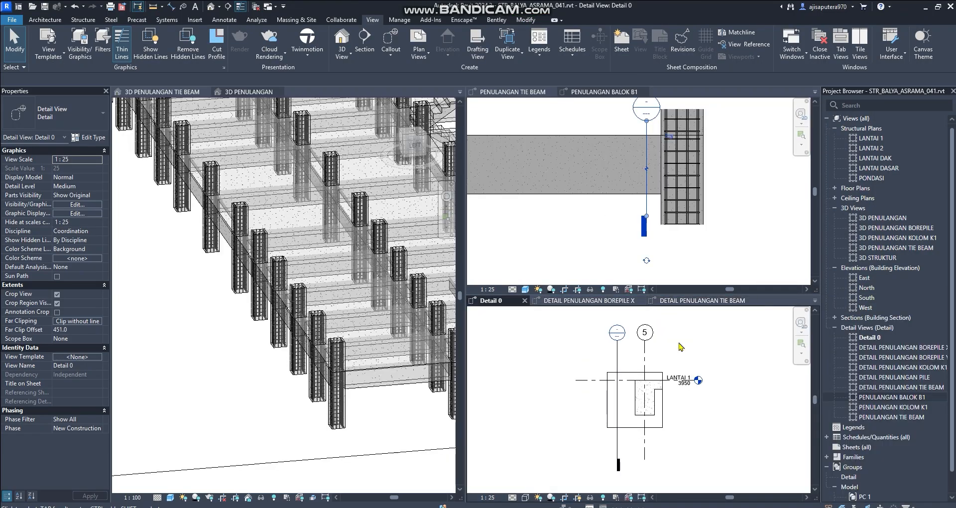
- Rename the new section view Detail 0 as DETAIL PENULANGAN BALOK B1
left_click(915, 397)
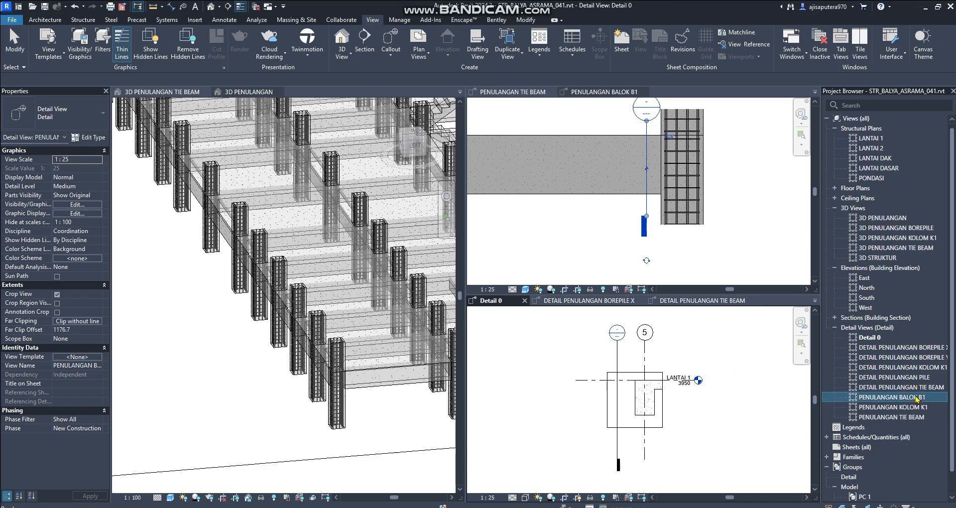
right_click(868, 337)
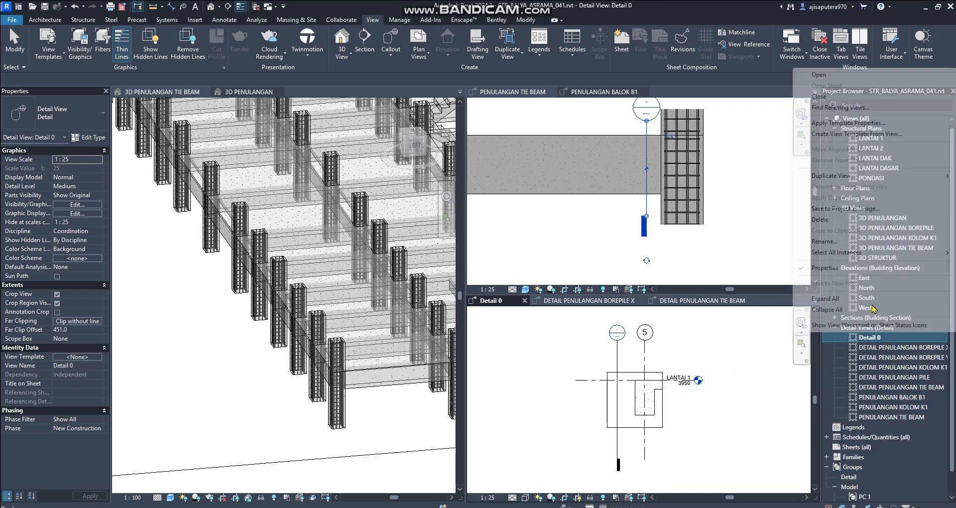
left_click(842, 242)
type("DETAIL PENU")
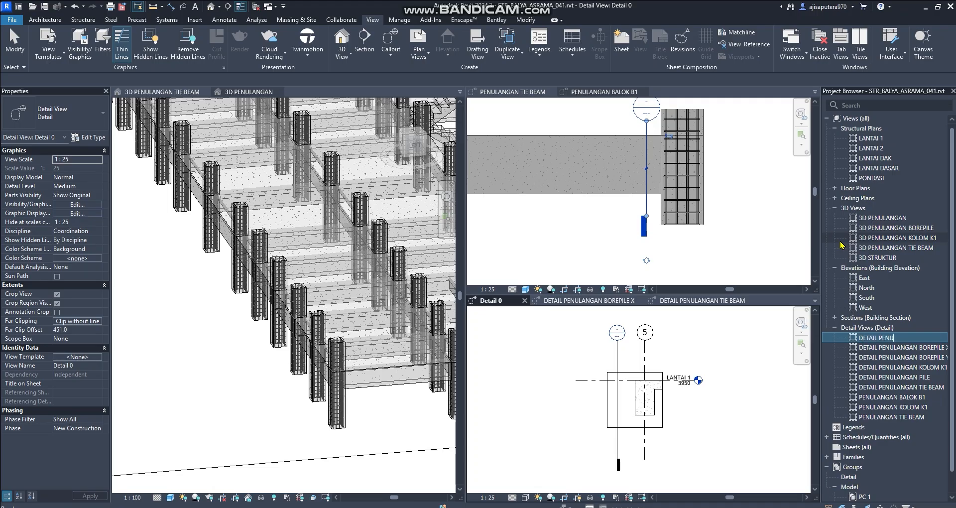
type("LANGAN BALOK B1")
key("Return")
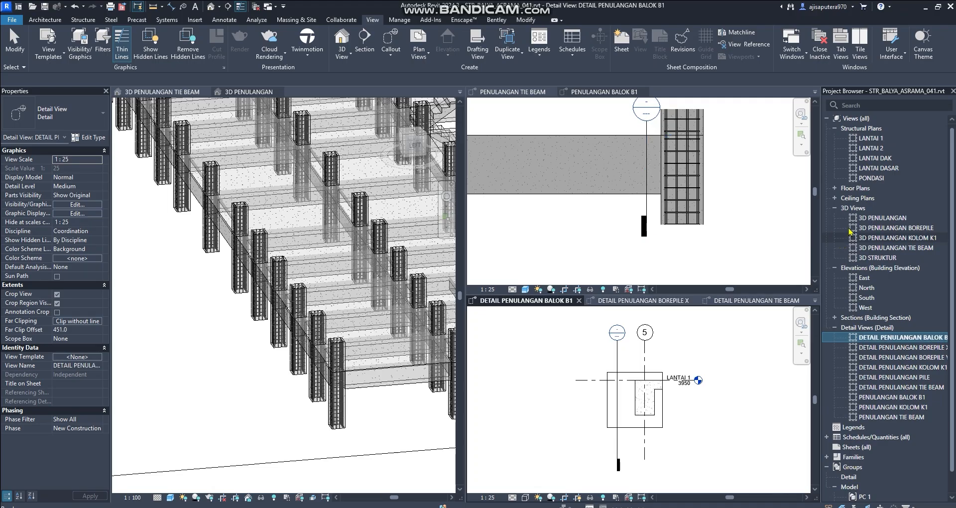
scroll(642, 363, "up", 3)
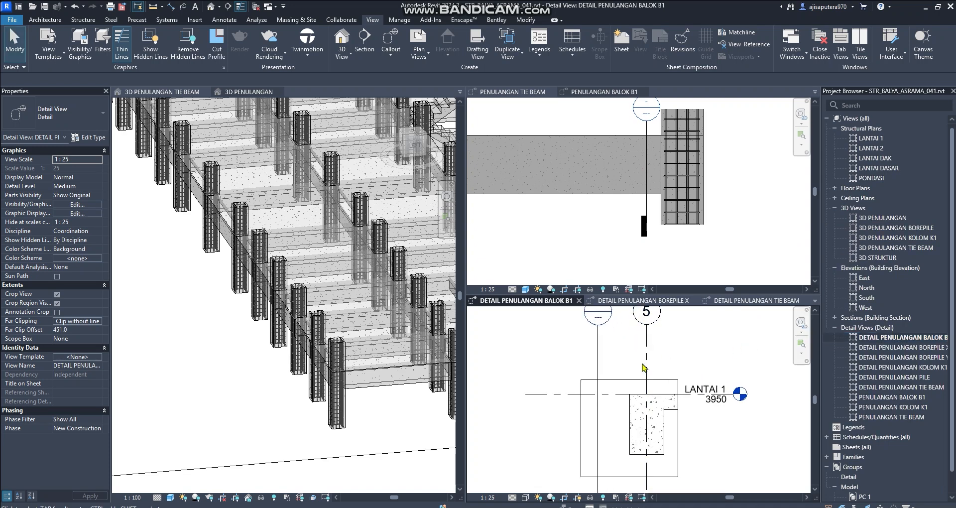
- Hide the crop border, grids, section marker, level line and floor slab elements around the beam in the DETAIL PENULANGAN BALOK B1 view
scroll(634, 341, "up", 3)
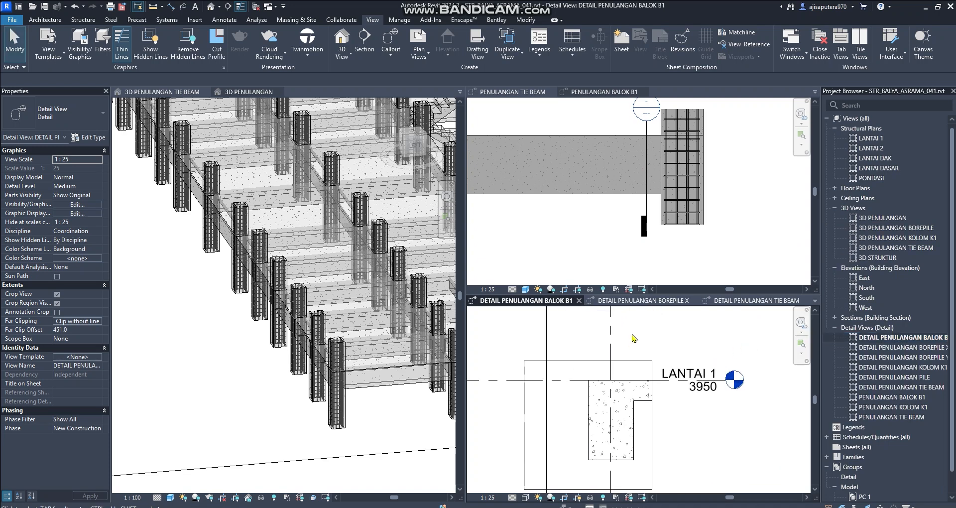
left_click_drag(640, 332, 498, 362)
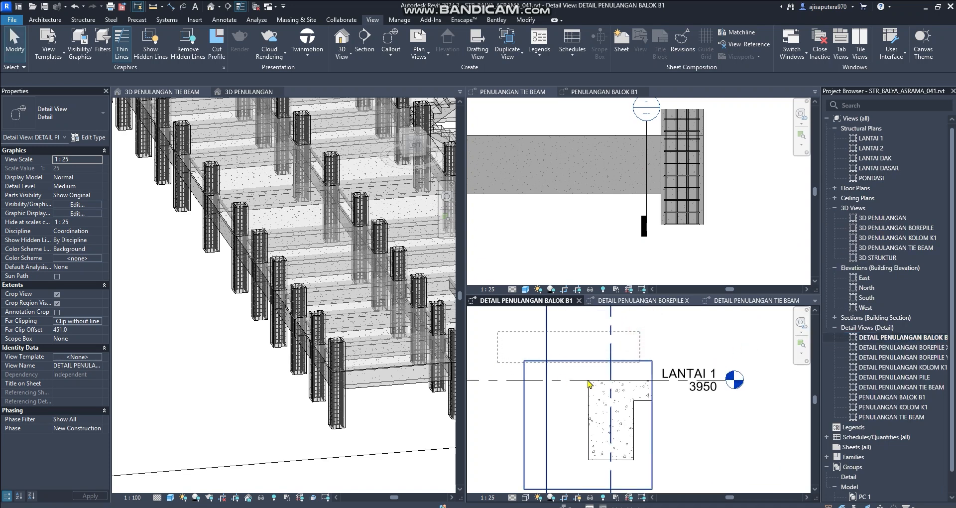
scroll(574, 348, "down", 1)
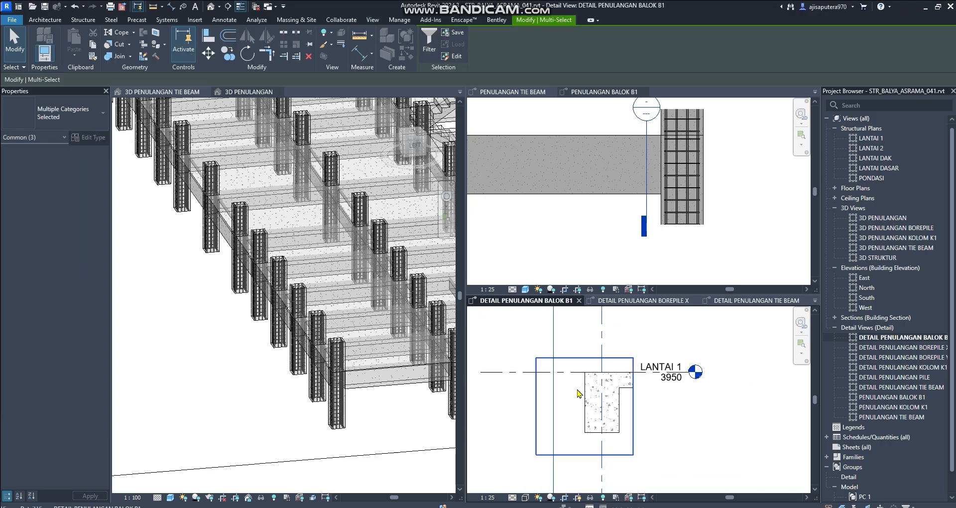
left_click_drag(642, 473, 489, 468)
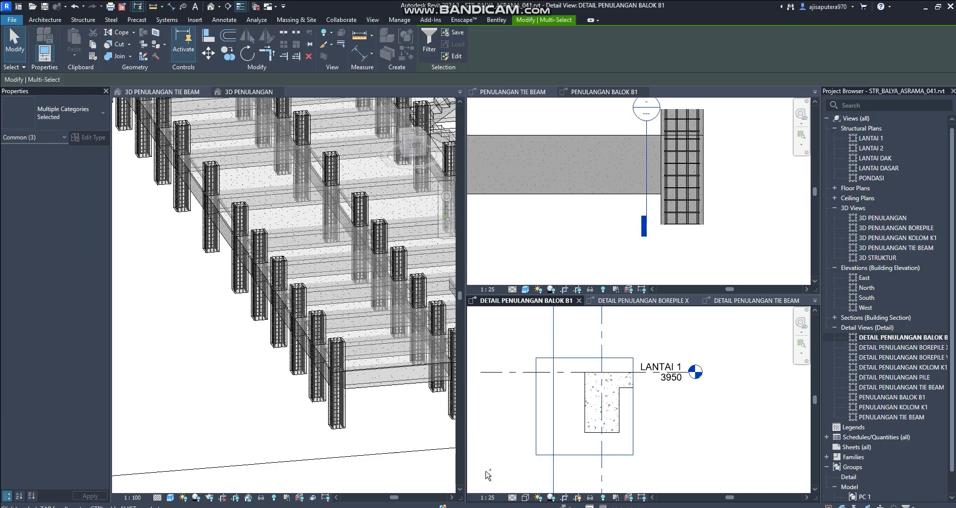
left_click_drag(567, 470, 524, 307)
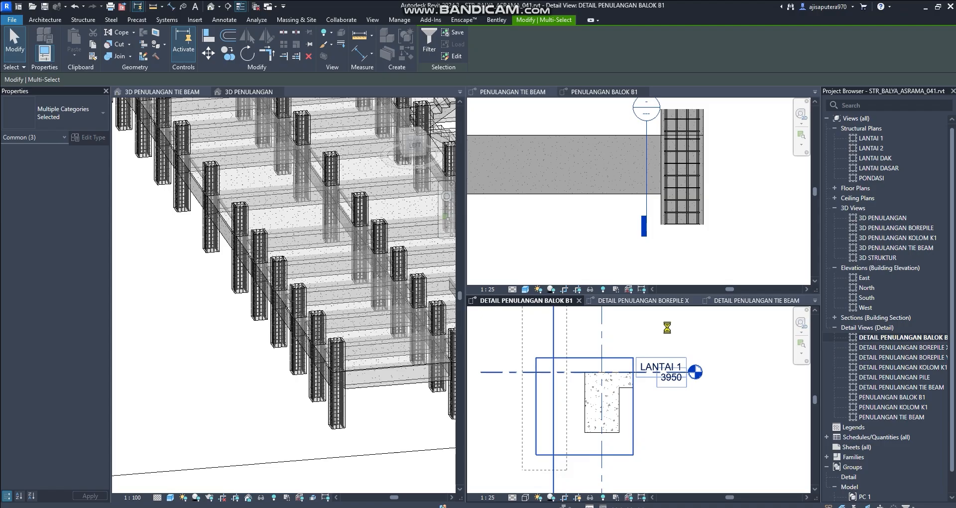
left_click_drag(659, 320, 628, 423)
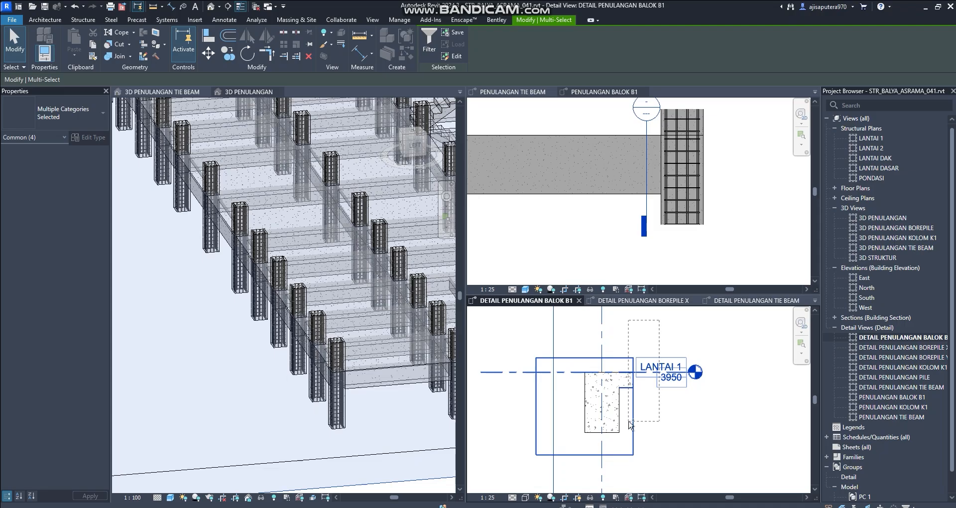
right_click(629, 382)
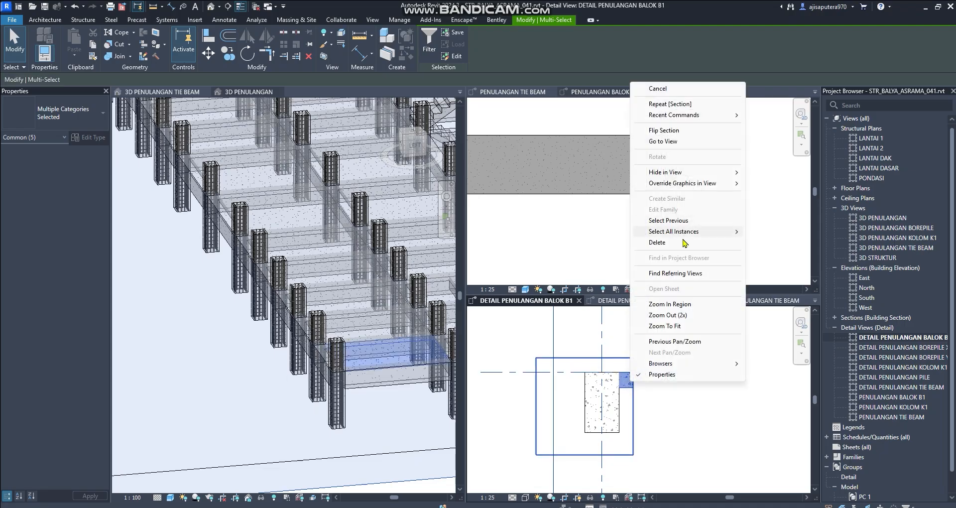
mouse_move(679, 172)
left_click(774, 182)
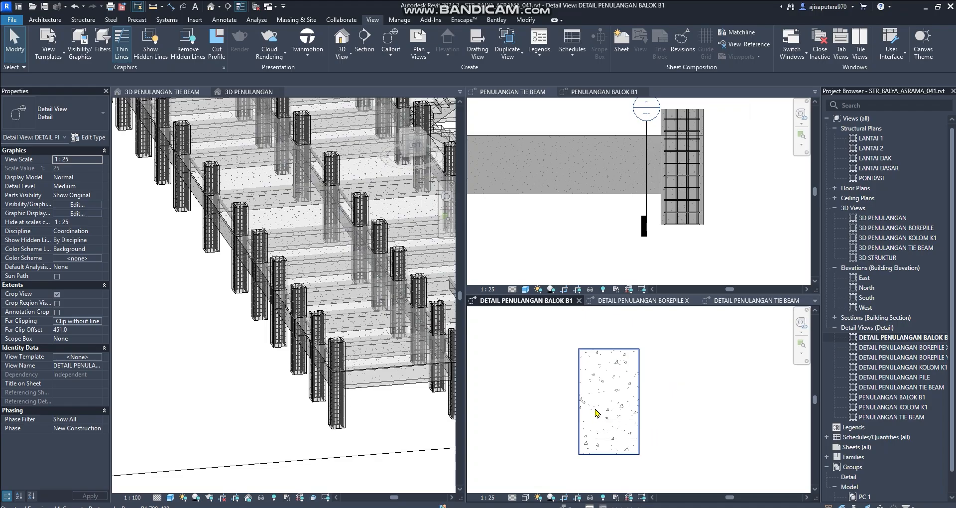
left_click(653, 397)
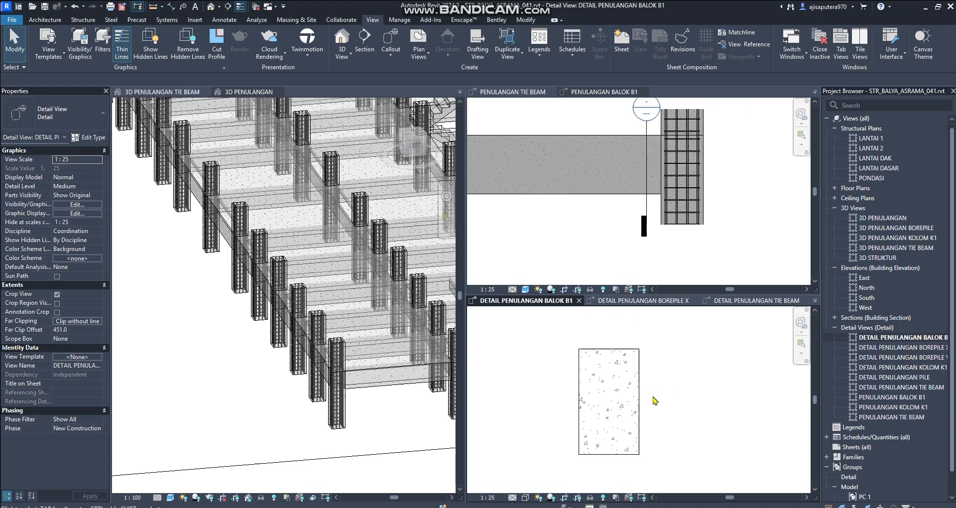
left_click(666, 393)
- Dimension the distance between the centrelines of the two columns below the beam in the PENULANGAN BALOK B1 elevation
left_click(622, 254)
middle_click_drag(585, 229, 632, 242)
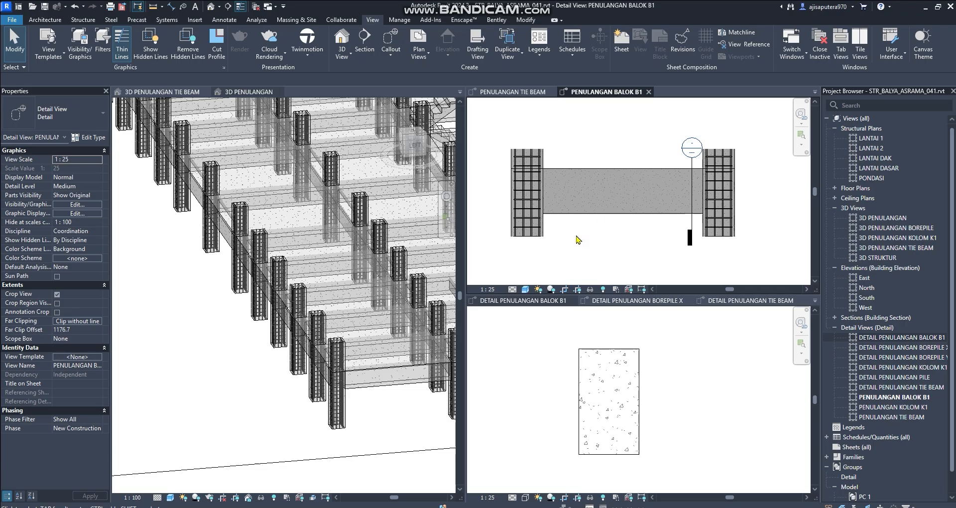
key("d")
key("i")
scroll(548, 241, "up", 3)
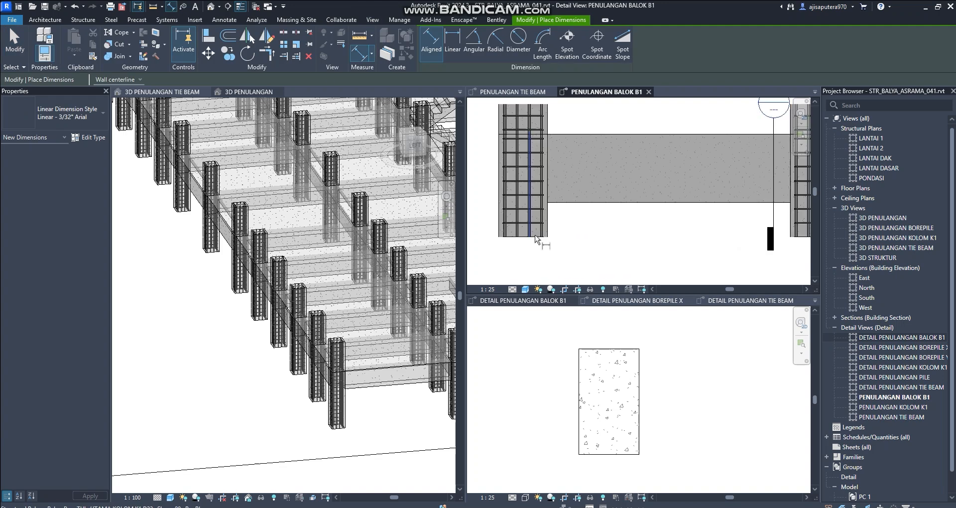
left_click(518, 226)
scroll(519, 226, "down", 1)
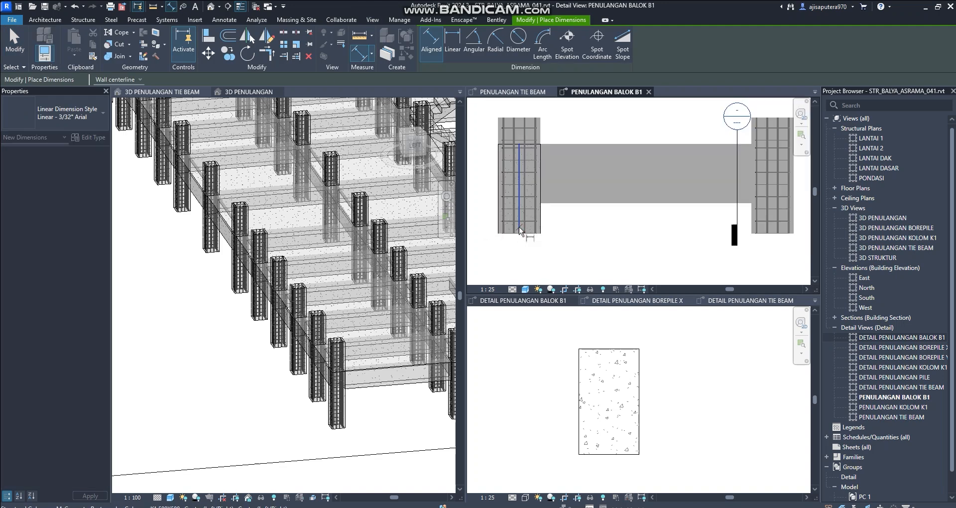
scroll(772, 232, "up", 2)
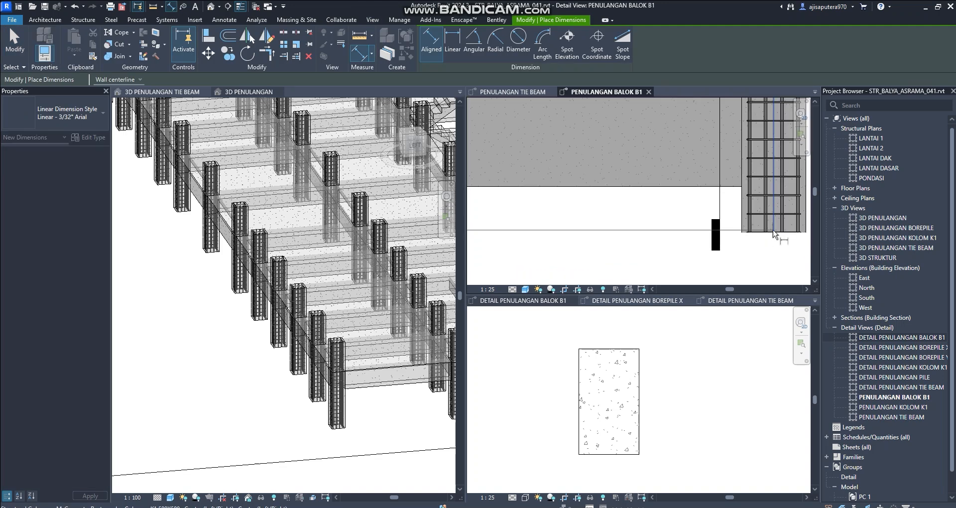
left_click(773, 232)
scroll(687, 239, "down", 4)
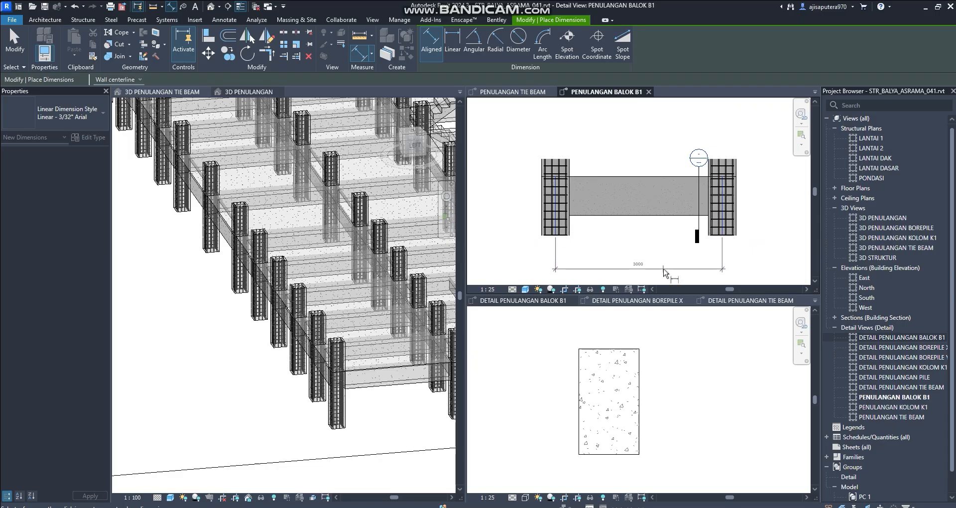
left_click(665, 272)
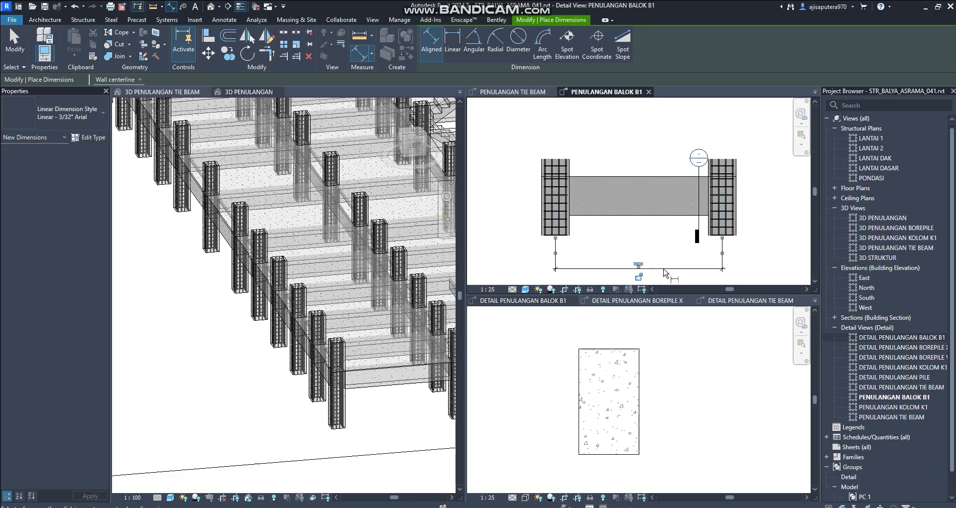
key("Escape")
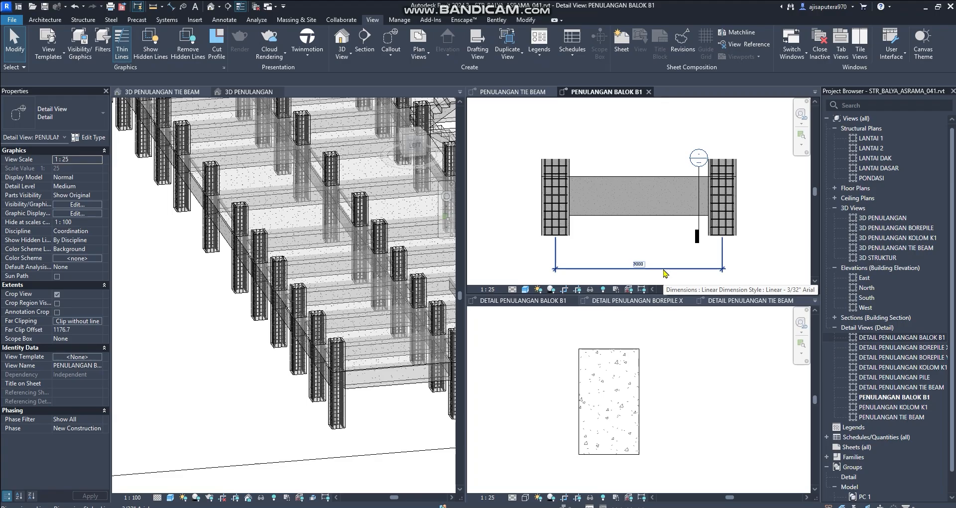
scroll(659, 234, "down", 2)
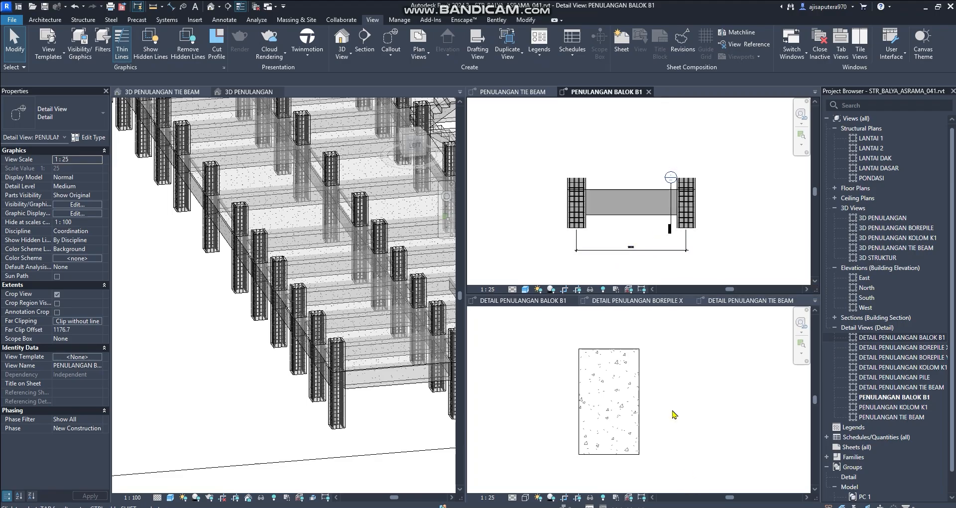
scroll(312, 384, "up", 4)
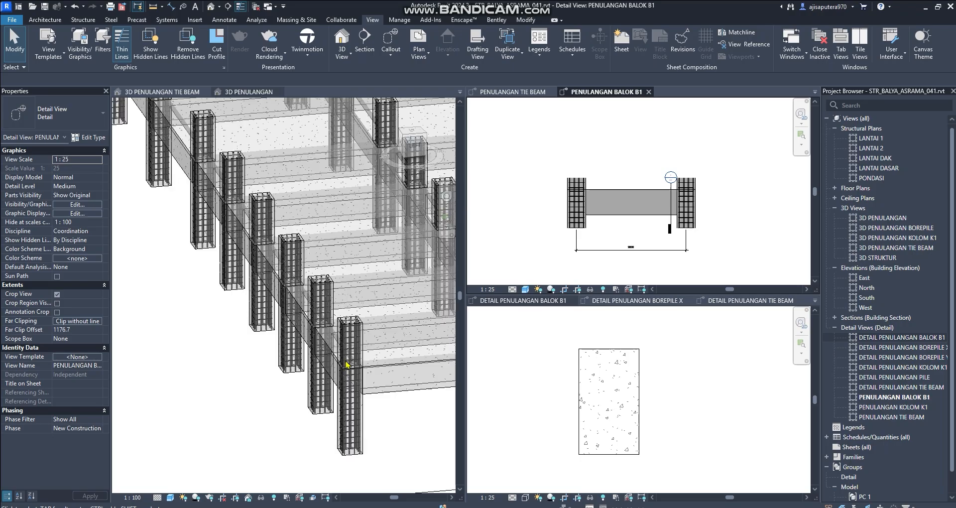
middle_click_drag(443, 376, 355, 371)
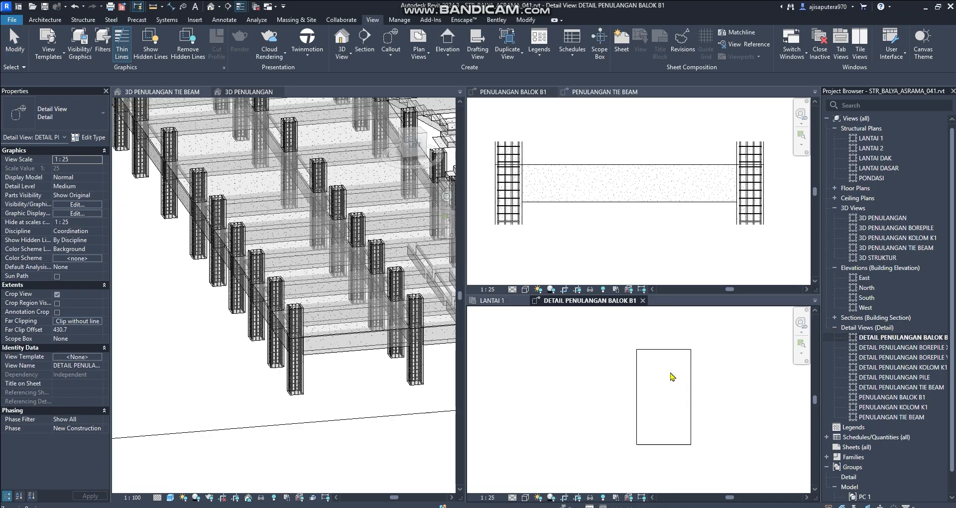
- Place an aligned dimension between the two column centrelines below the longer beam in the PENULANGAN BALOK B1 view
middle_click_drag(672, 378, 654, 370)
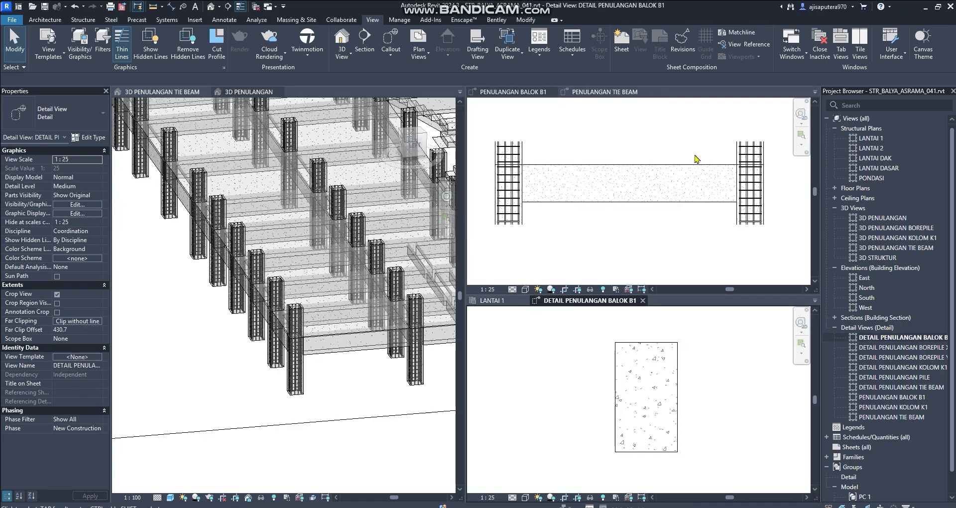
left_click(674, 152)
scroll(589, 231, "up", 3)
scroll(612, 234, "down", 2)
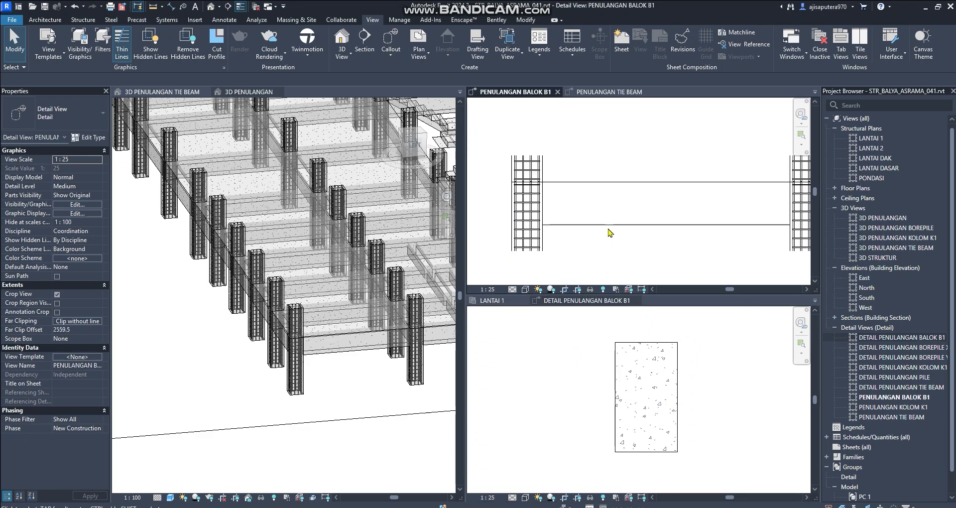
key("d")
key("i")
scroll(518, 234, "up", 3)
middle_click_drag(506, 250, 507, 272)
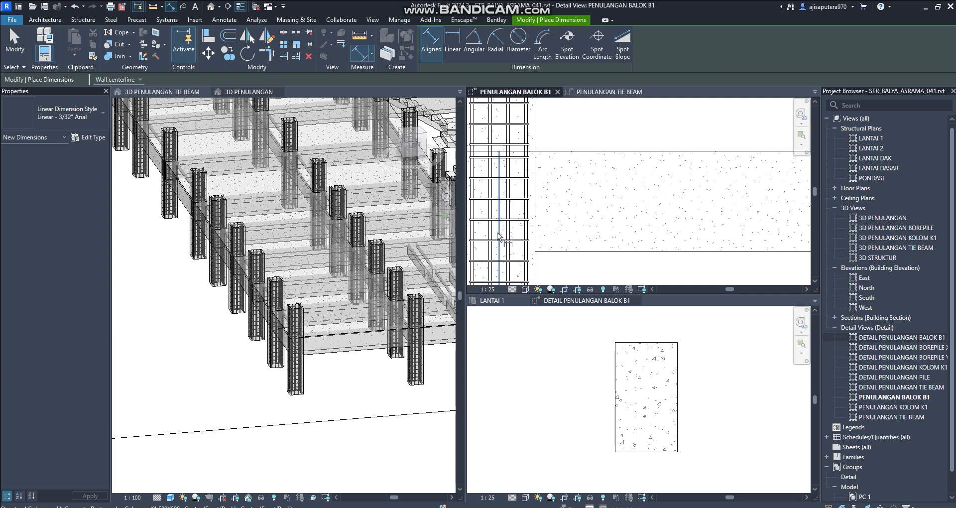
left_click(499, 236)
scroll(500, 236, "down", 4)
scroll(671, 239, "up", 2)
scroll(681, 237, "up", 2)
left_click(691, 223)
scroll(611, 189, "down", 4)
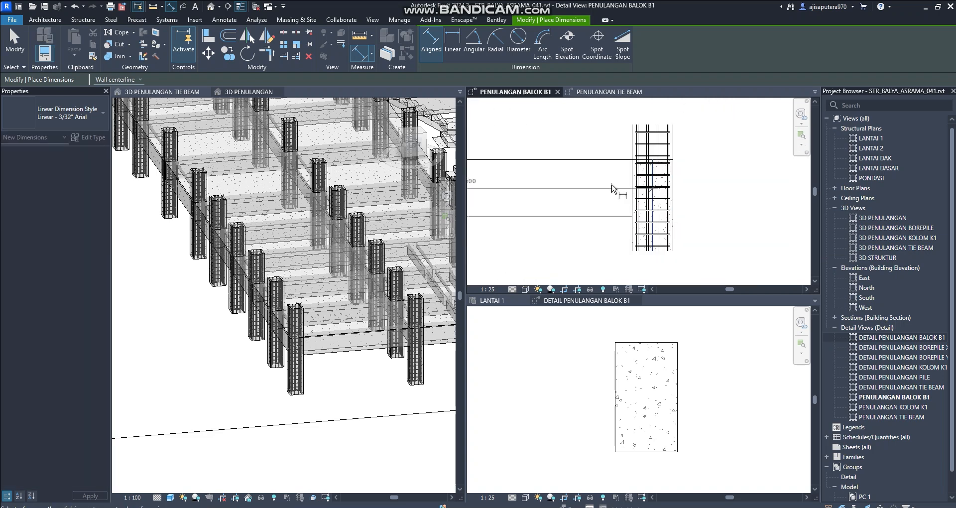
scroll(606, 199, "down", 1)
scroll(573, 225, "up", 2)
left_click(568, 229)
scroll(568, 229, "up", 3)
scroll(599, 224, "down", 4)
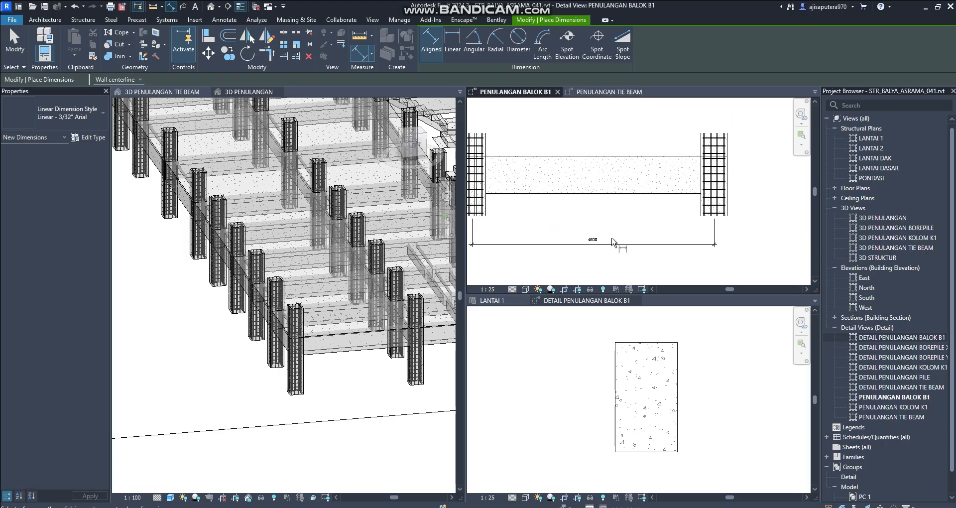
key("Escape")
key("Escape")
- Examine the column-to-column dimension below the beam to read the span between the column centres
scroll(598, 244, "up", 5)
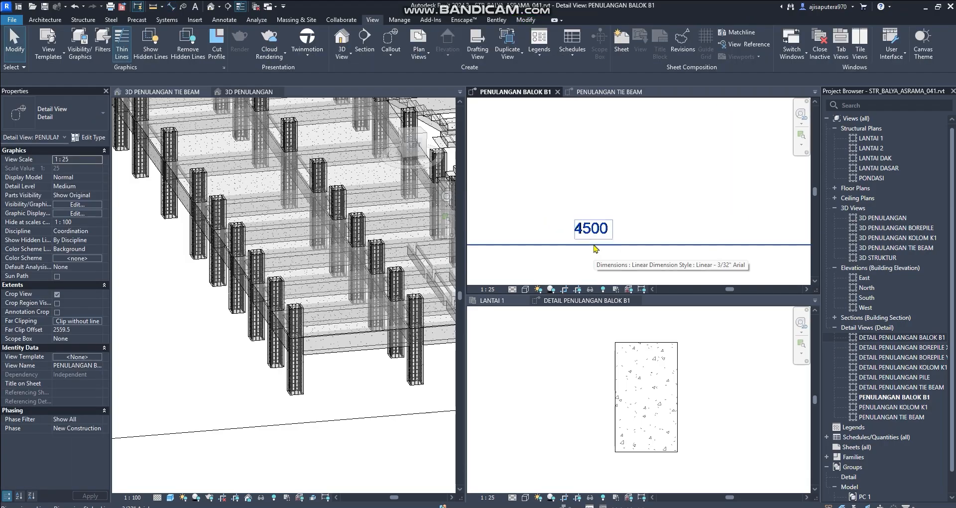
scroll(594, 246, "down", 4)
scroll(628, 233, "up", 1)
middle_click_drag(628, 230, 636, 230)
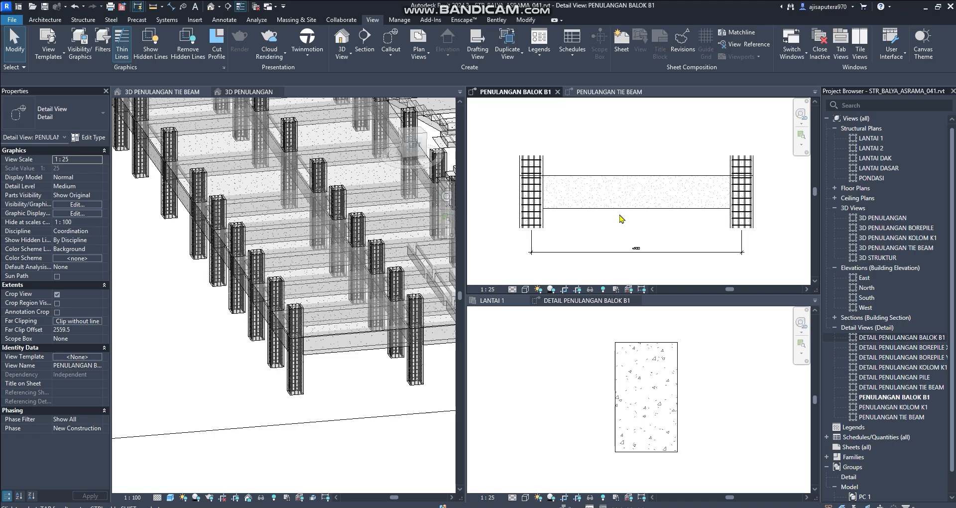
scroll(621, 219, "up", 2)
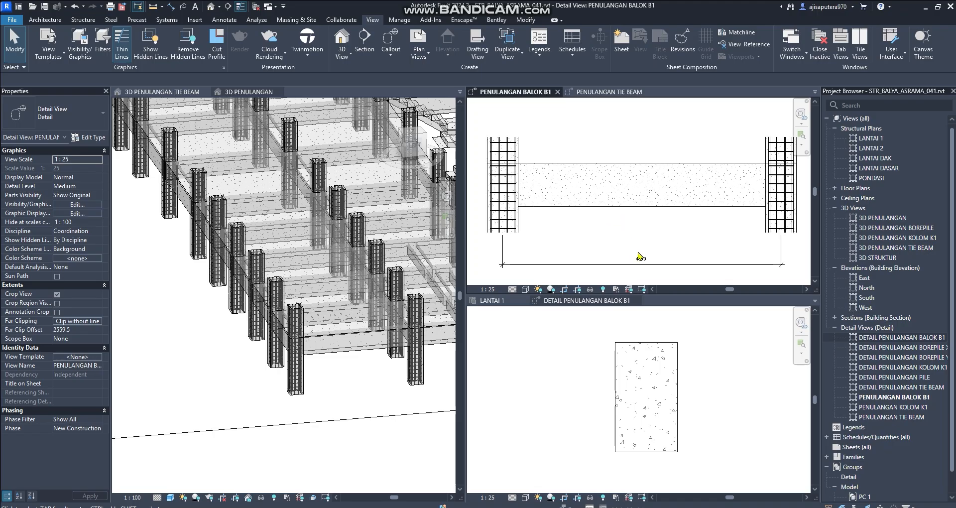
scroll(639, 257, "up", 1)
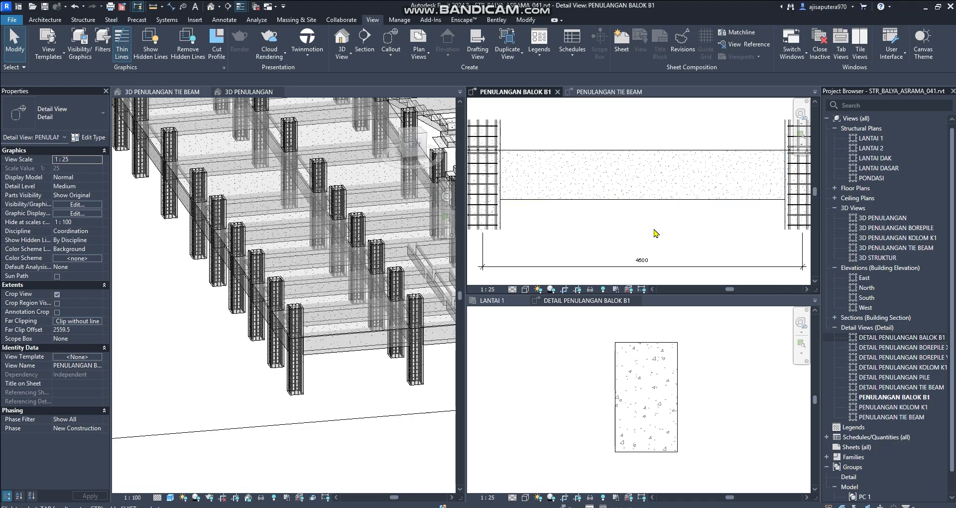
scroll(603, 221, "down", 1)
scroll(659, 256, "up", 3)
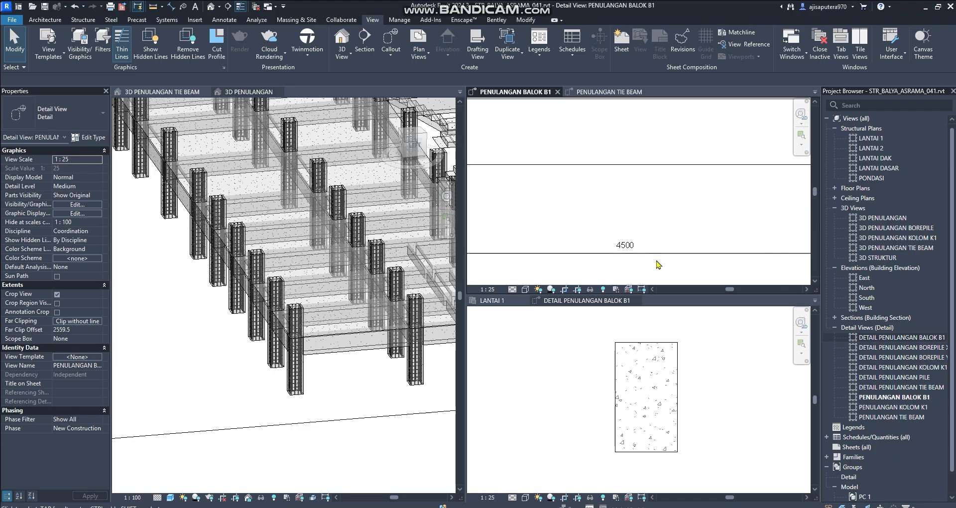
scroll(634, 251, "up", 1)
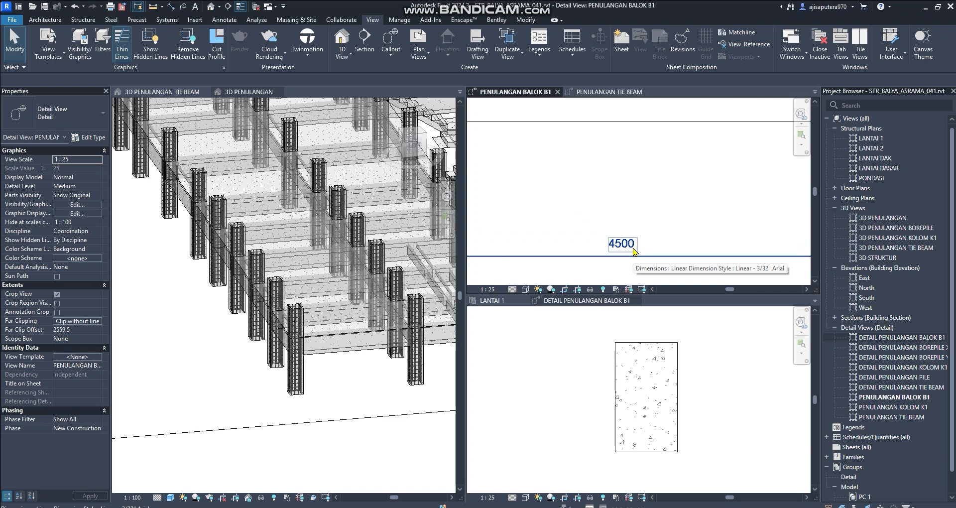
scroll(634, 250, "down", 3)
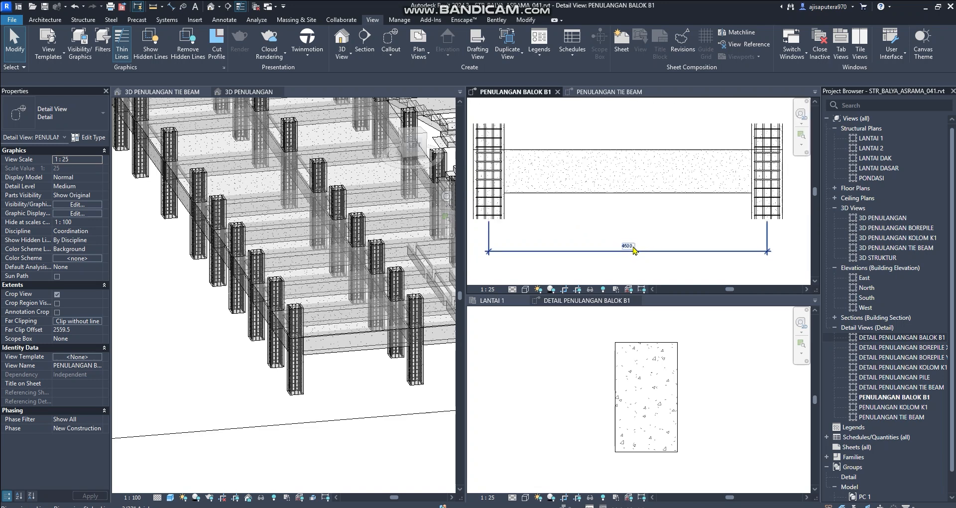
- Draw a vertical reference plane along the left column's centreline, extending past the column-to-column dimension in the PENULANGAN BALOK B1 view
middle_click_drag(585, 227, 682, 221)
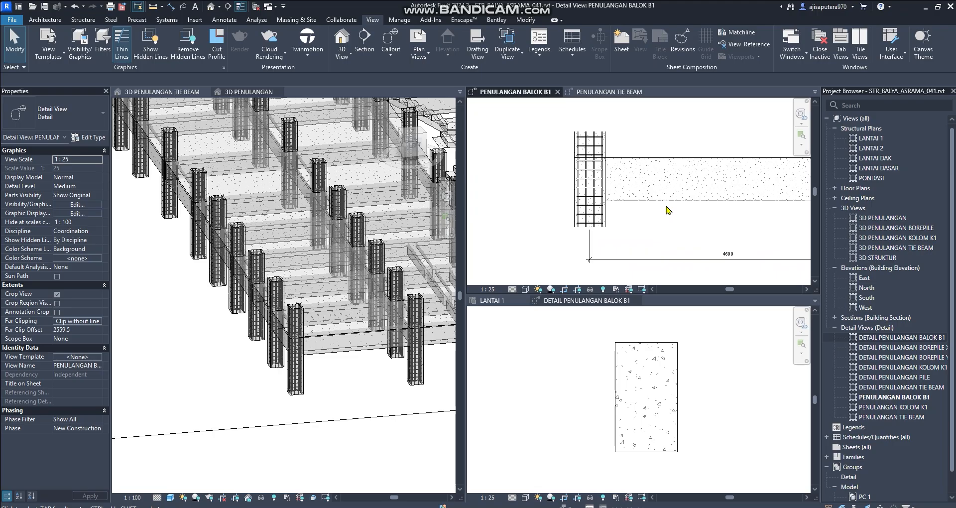
scroll(595, 155, "up", 2)
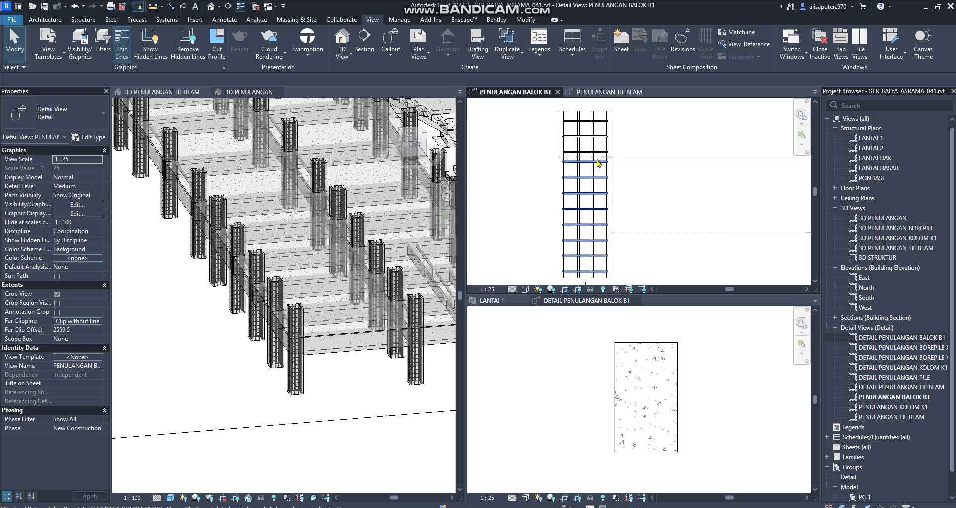
scroll(595, 153, "up", 2)
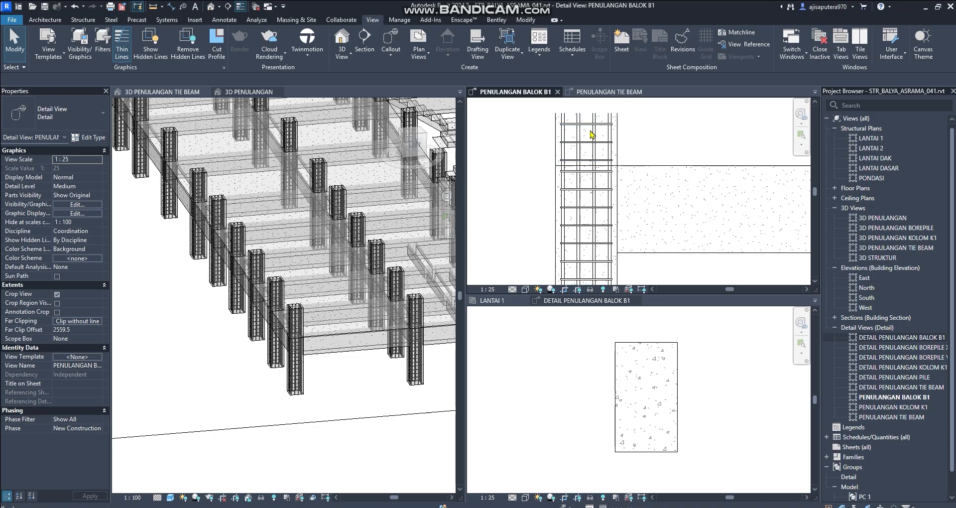
key("r")
key("p")
left_click(586, 114)
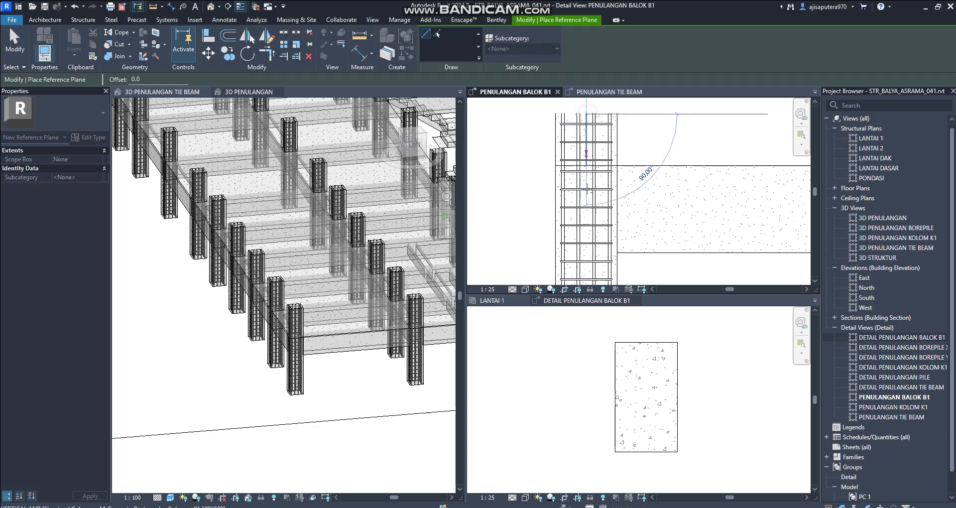
scroll(586, 242, "down", 1)
middle_click_drag(586, 242, 580, 157)
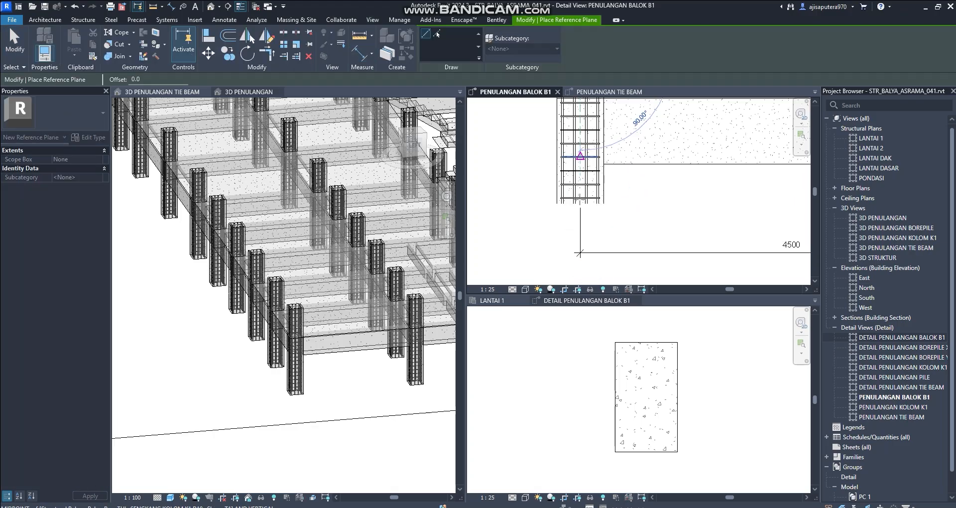
left_click(581, 264)
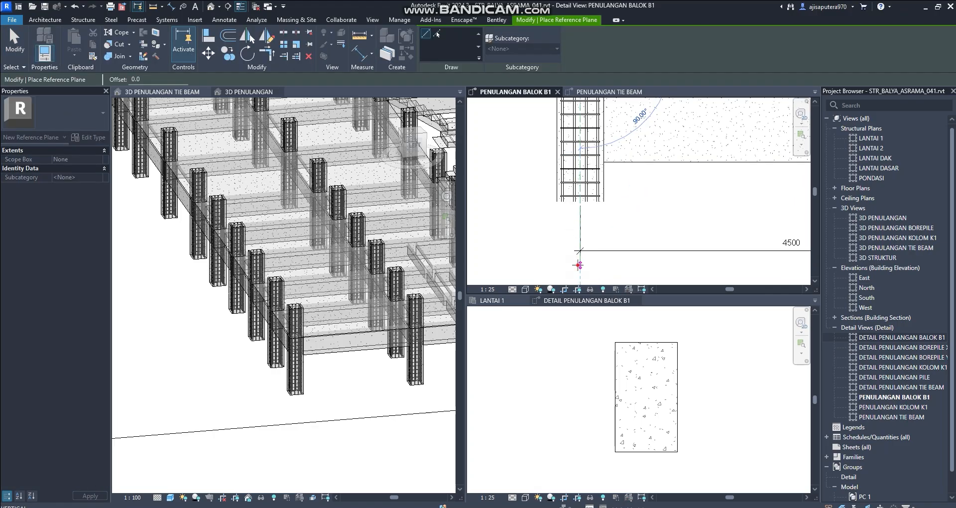
key("Escape")
key("Escape")
- Move the reference plane horizontally from the left column's centreline into the beam span by =0.25*4500
left_click(580, 266)
scroll(584, 229, "down", 2)
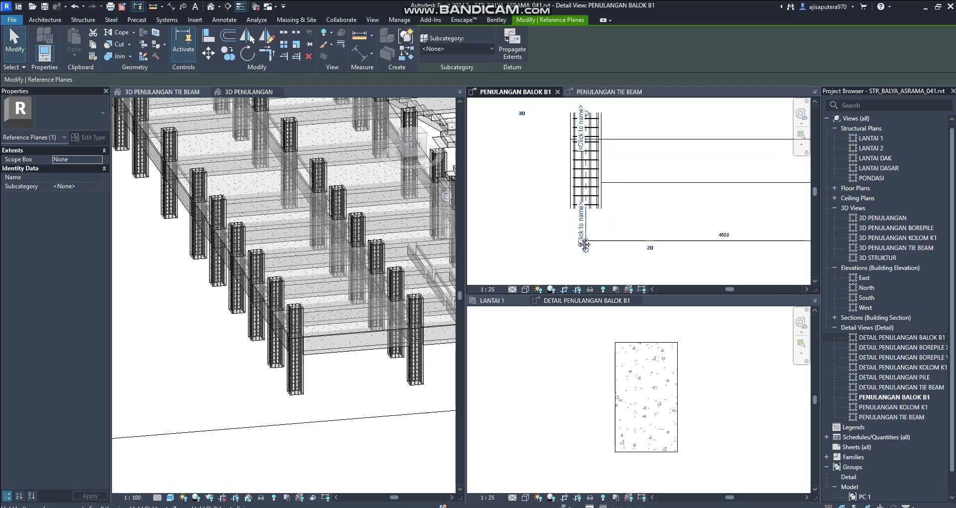
scroll(588, 227, "up", 1)
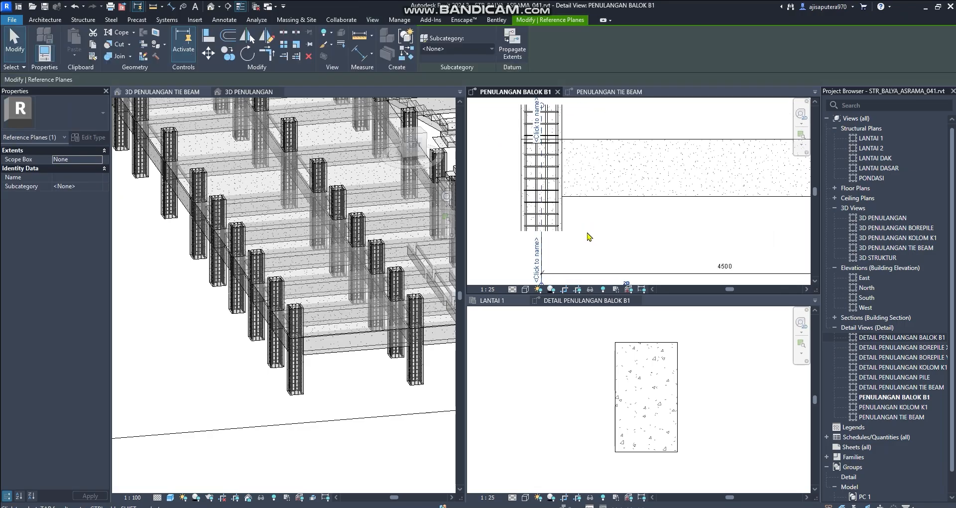
middle_click_drag(574, 218, 573, 238)
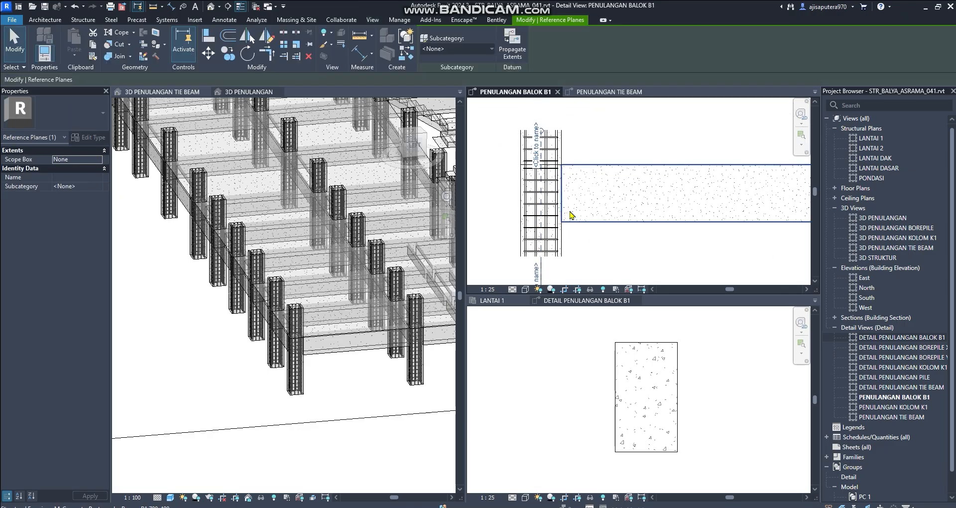
key("m")
key("v")
left_click(586, 250)
scroll(615, 253, "down", 2)
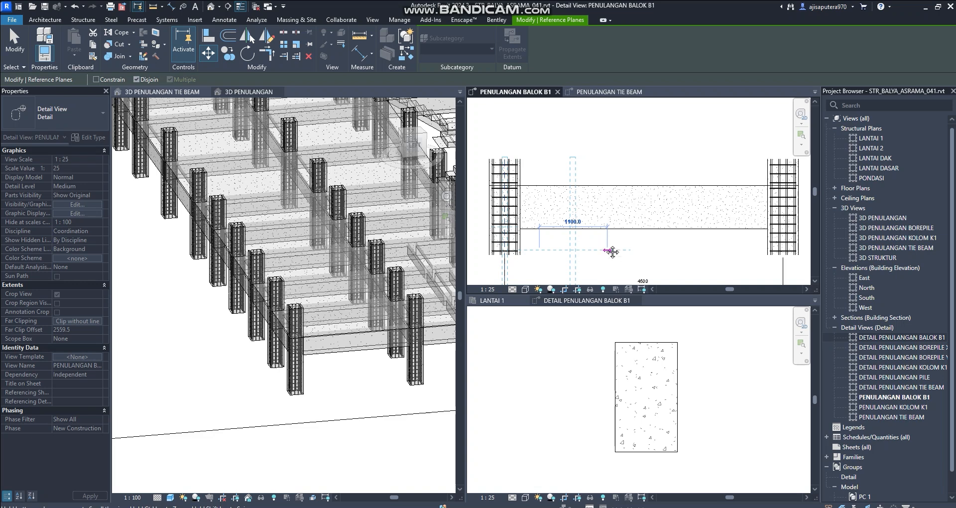
scroll(606, 246, "up", 2)
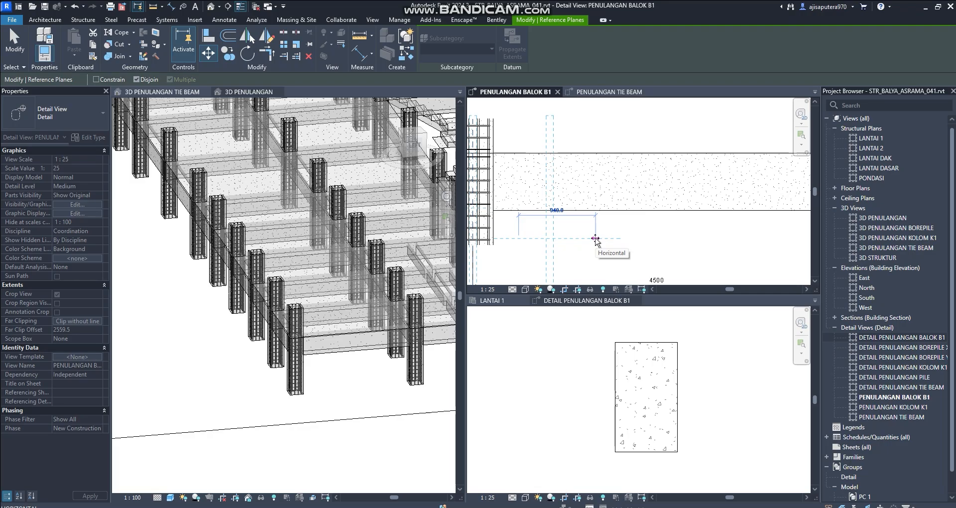
type("=0.25*4500")
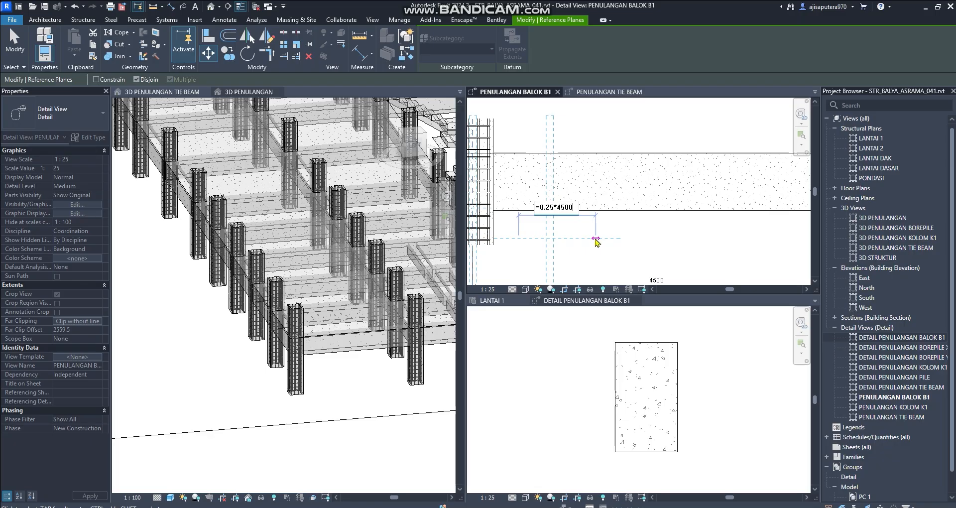
key("Return")
key("Escape")
- Mirror a copy of the quarter-span reference plane about a vertical axis drawn through the beam's midpoint
scroll(597, 242, "down", 2)
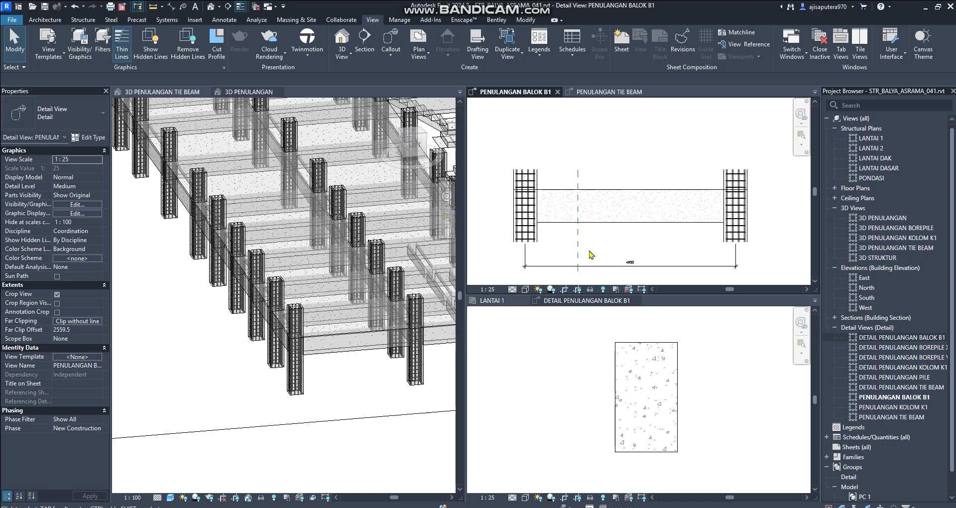
left_click(578, 239)
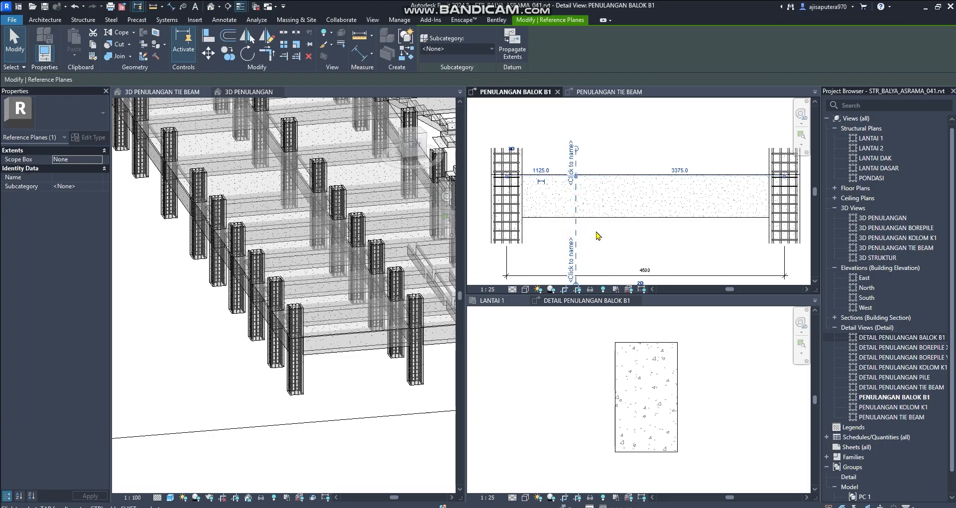
scroll(578, 233, "up", 1)
middle_click_drag(578, 233, 556, 228)
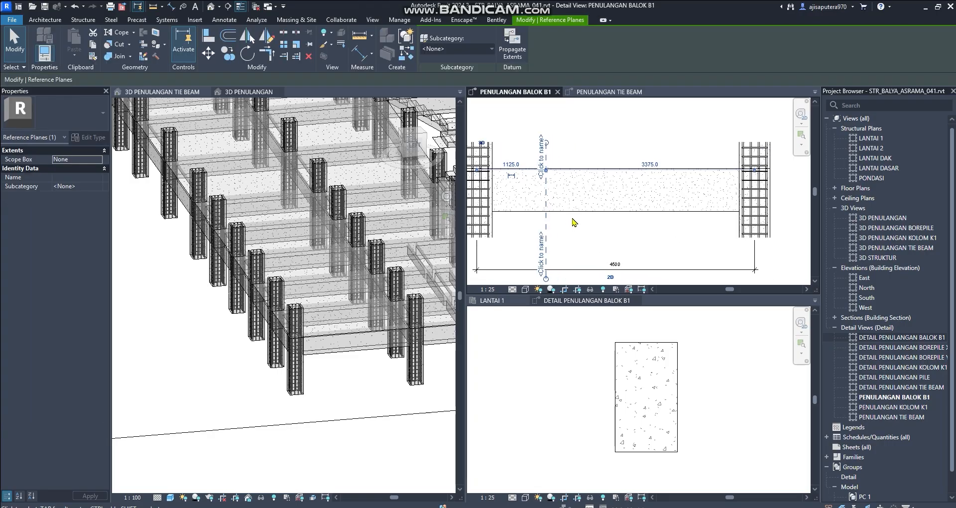
left_click(608, 212)
left_click(547, 230)
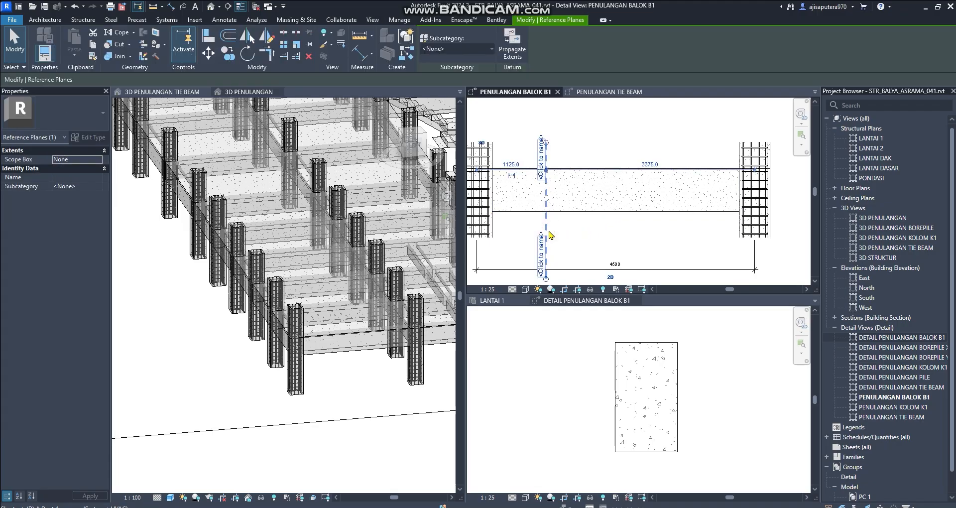
key("d")
key("m")
left_click(615, 212)
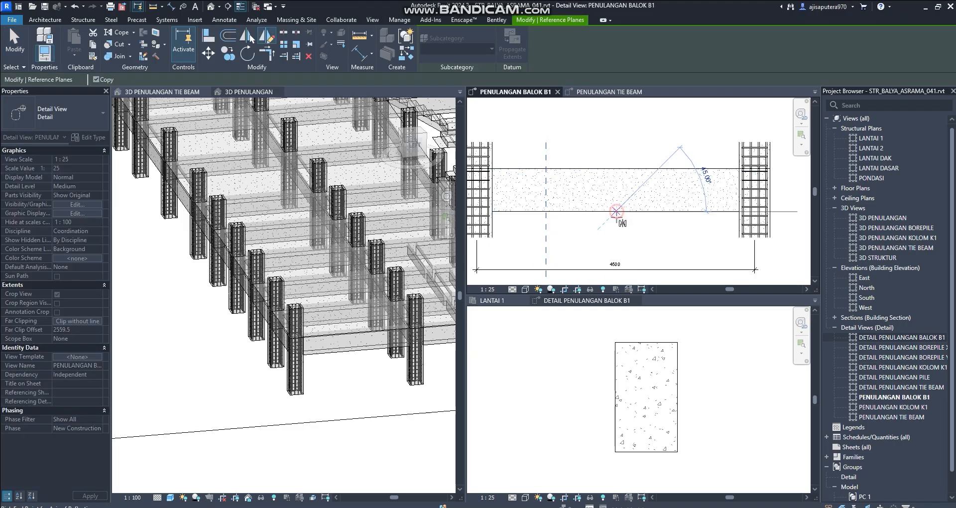
left_click(617, 230)
left_click(617, 229)
- Dimension in one aligned chain from the left column's centreline through both reference planes to the right column's centreline, below the beam
middle_click_drag(623, 233, 634, 226)
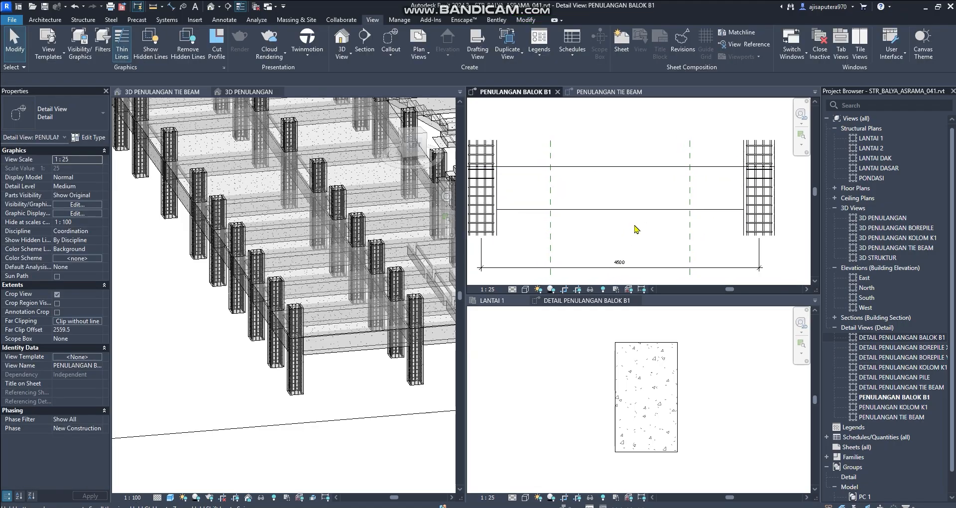
key("d")
key("i")
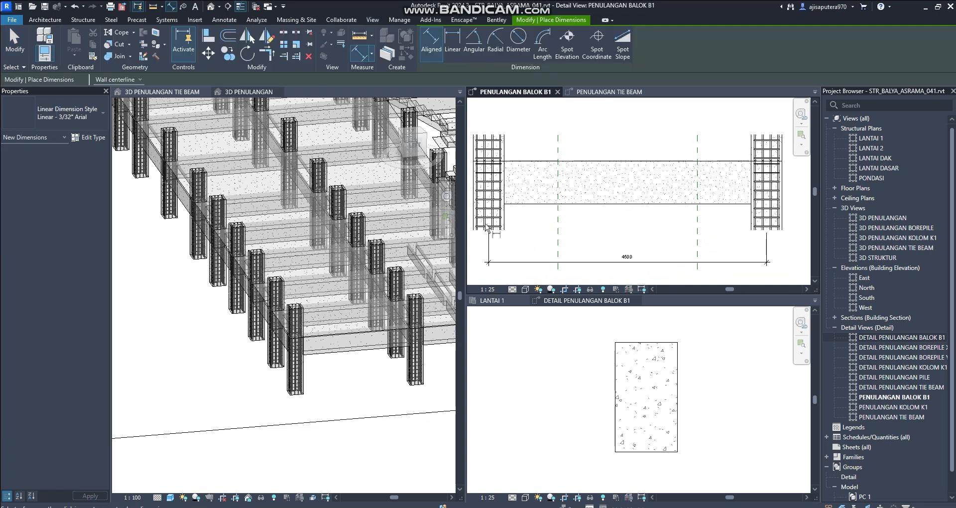
scroll(489, 213, "up", 5)
left_click(491, 233)
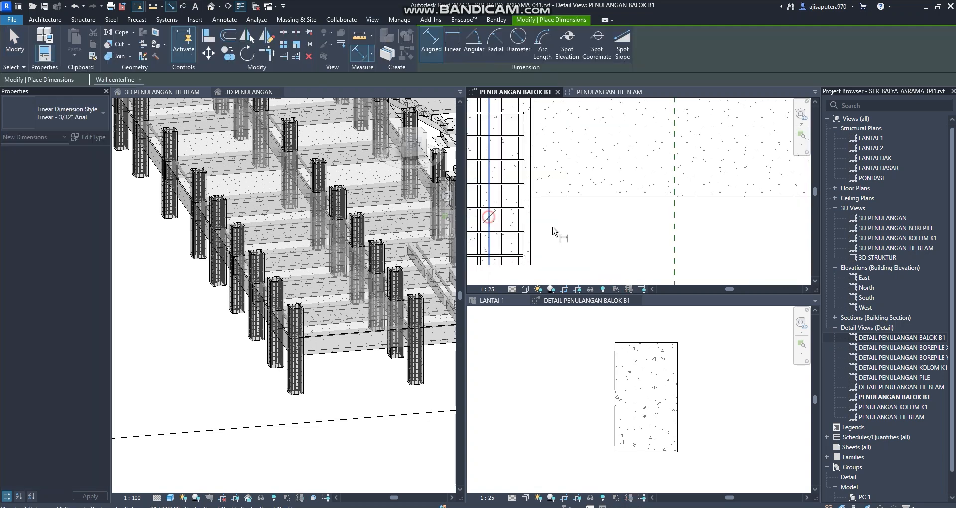
left_click(675, 233)
scroll(678, 235, "down", 4)
middle_click_drag(754, 257, 523, 230)
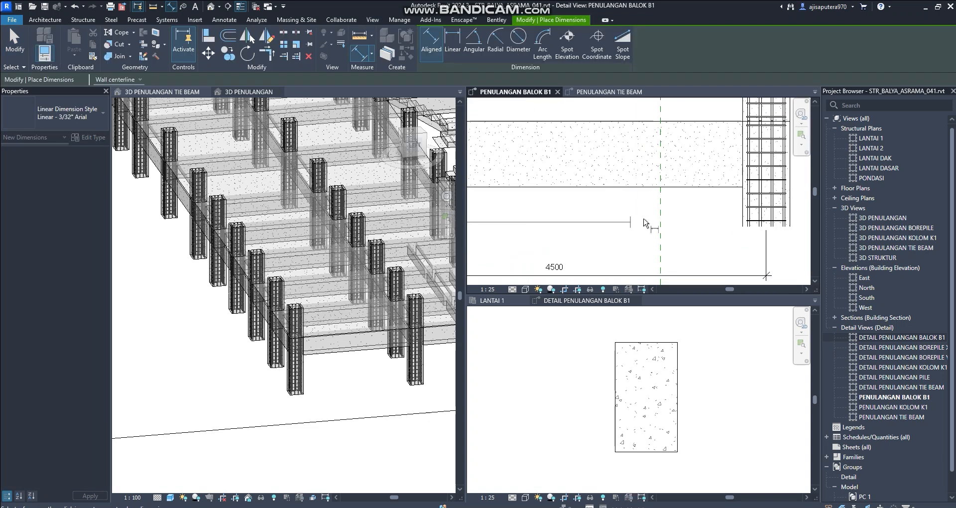
left_click(660, 218)
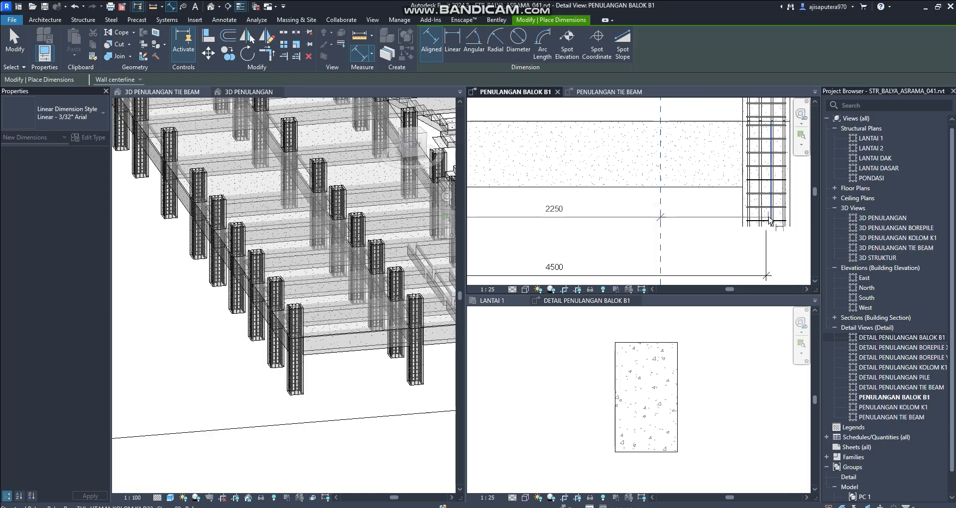
scroll(769, 221, "up", 2)
left_click(766, 222)
scroll(702, 239, "down", 2)
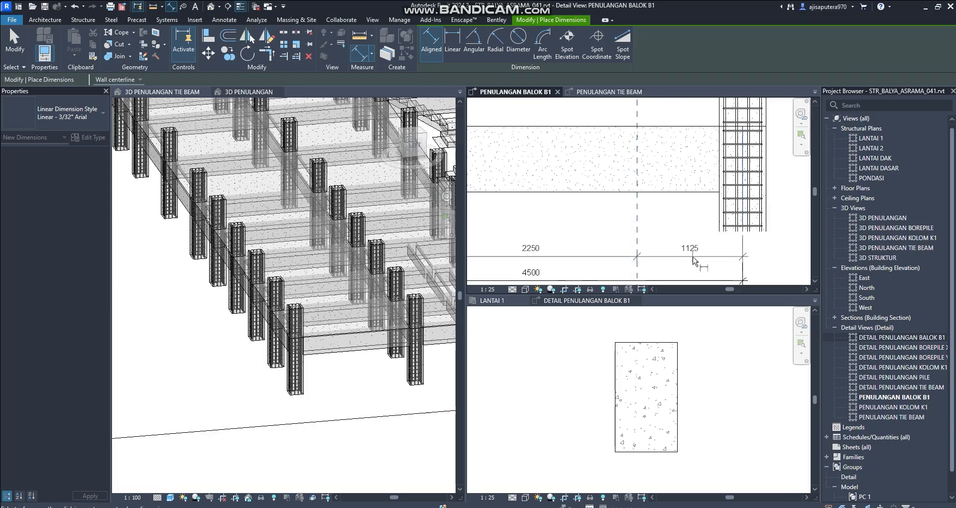
- Place the dimension string of 1125, 2250 and 1125 along beam B1 between the column centres and the two reference planes
left_click(695, 269)
key("Escape")
key("Escape")
scroll(576, 230, "down", 4)
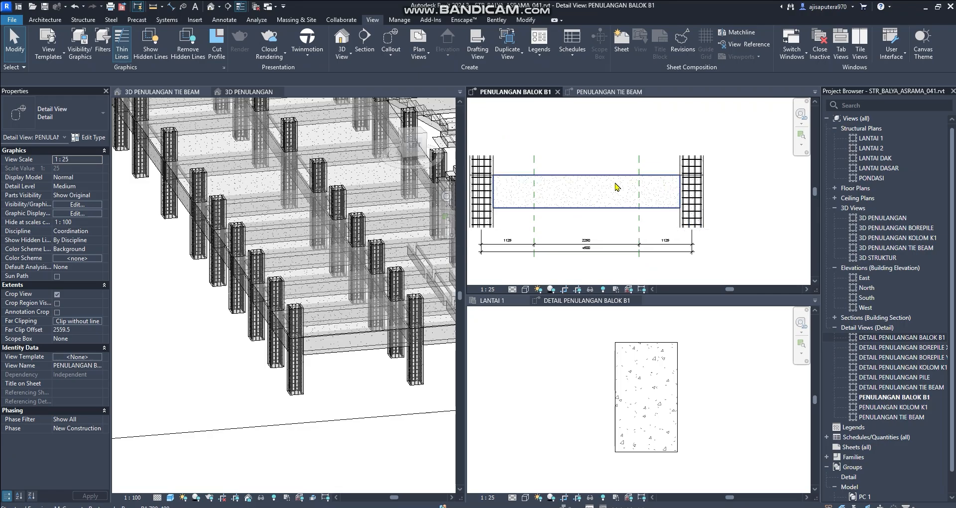
middle_click_drag(641, 192, 655, 195)
left_click(632, 326)
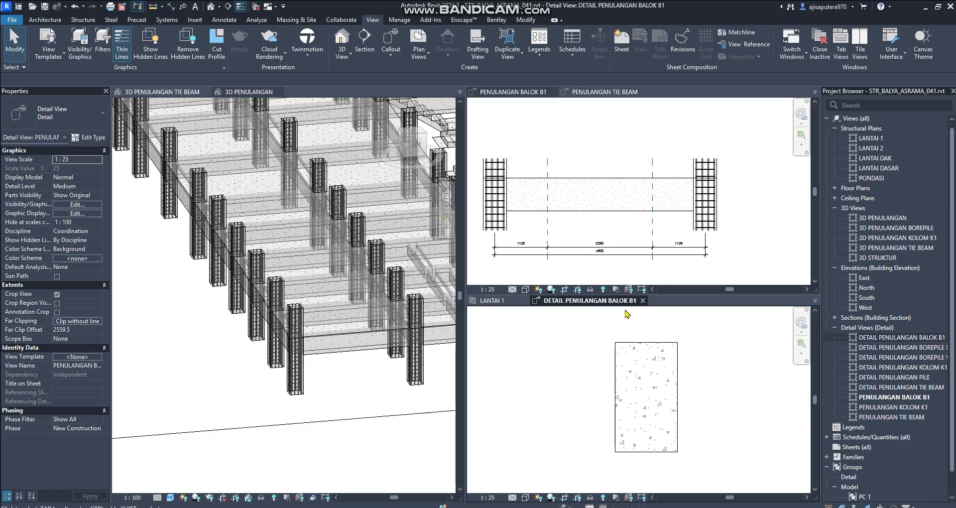
scroll(565, 222, "up", 1)
left_click(571, 225)
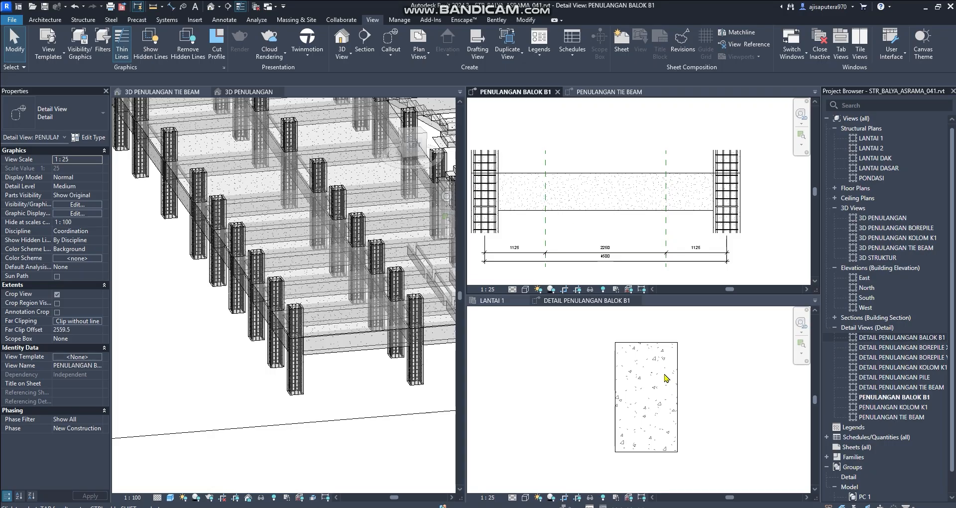
- Check the rebar cover setting of beam B1 from its cross-section detail view
left_click(628, 317)
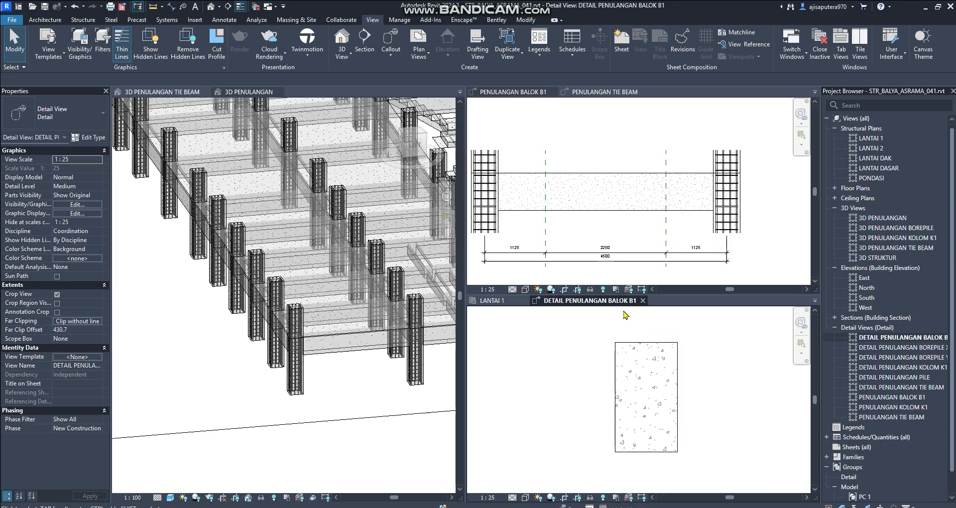
mouse_move(702, 363)
middle_mouse_down()
mouse_move(690, 353)
mouse_move(646, 354)
middle_mouse_up()
scroll(665, 336, "down", 1)
left_click(680, 331)
left_click(644, 330)
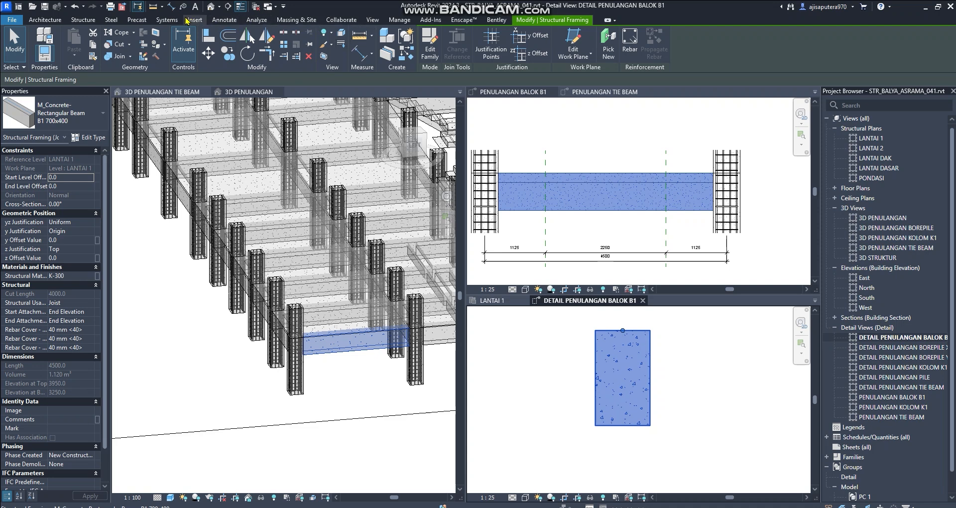
left_click(373, 21)
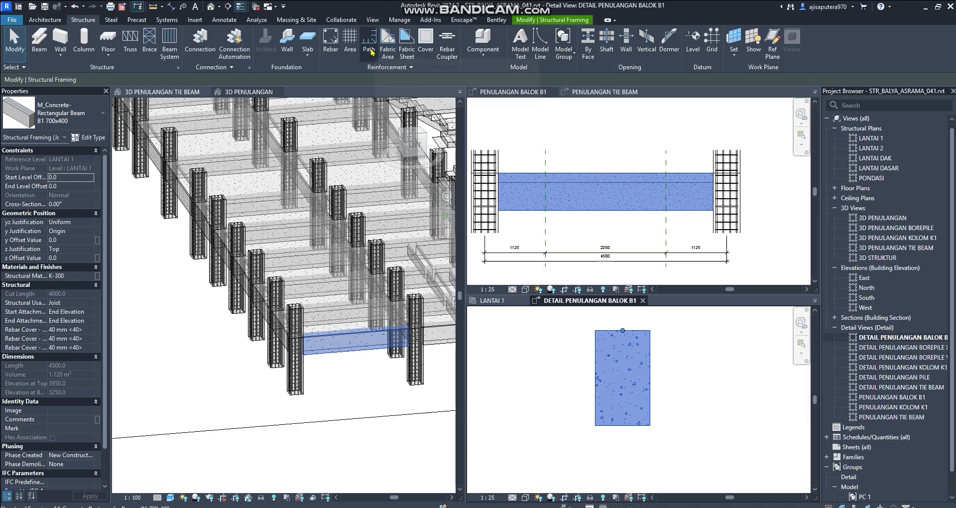
left_click(424, 40)
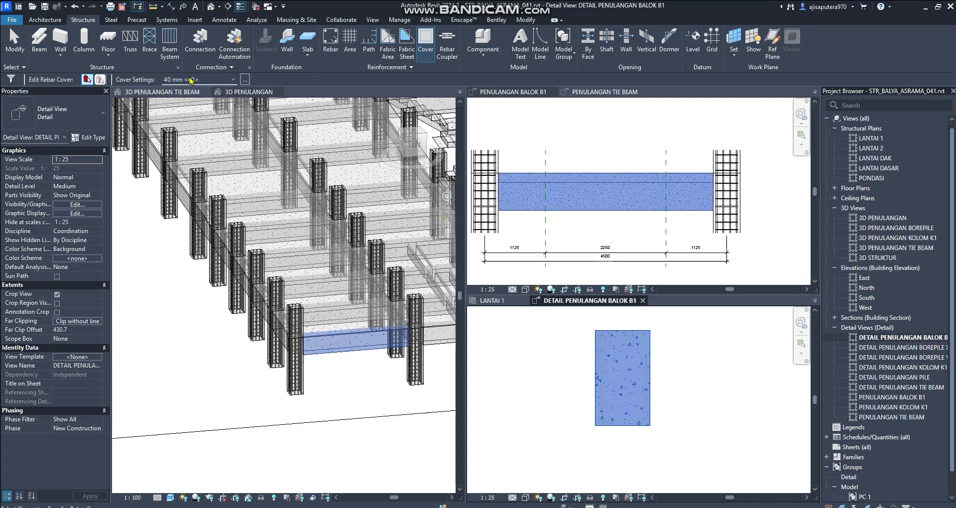
left_click(224, 79)
left_click(223, 78)
key("Escape")
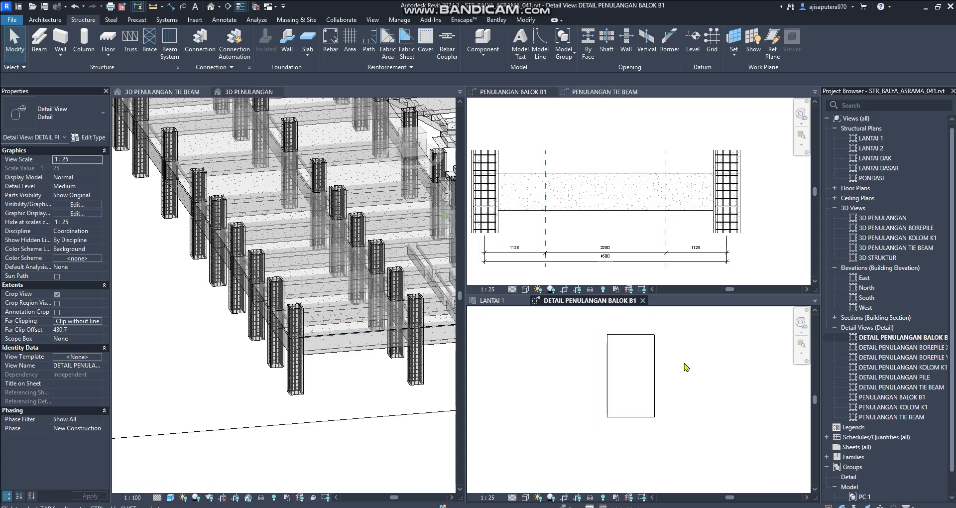
- Start placing rebar in the B1 beam cross-section with the closed stirrup shape T1
left_click(651, 350)
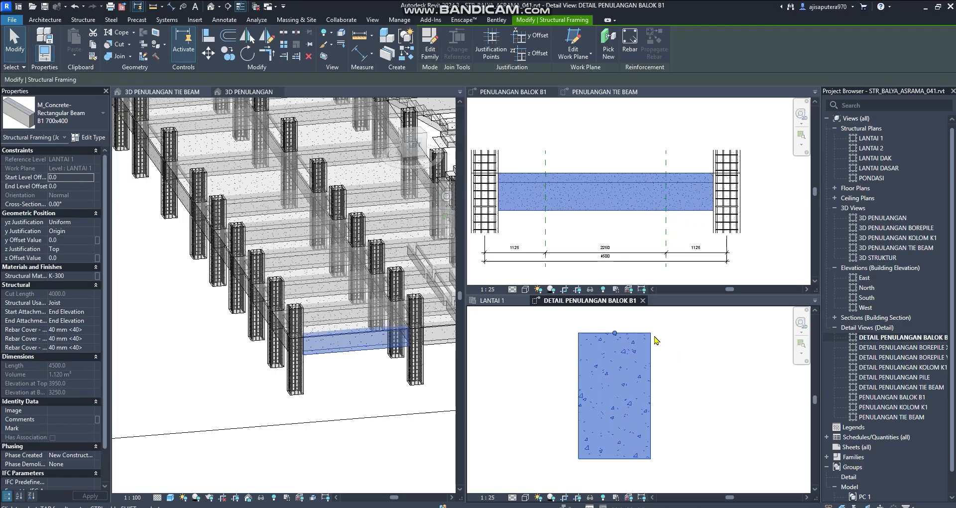
scroll(653, 340, "up", 2)
middle_click_drag(659, 348, 658, 340)
scroll(657, 340, "down", 1)
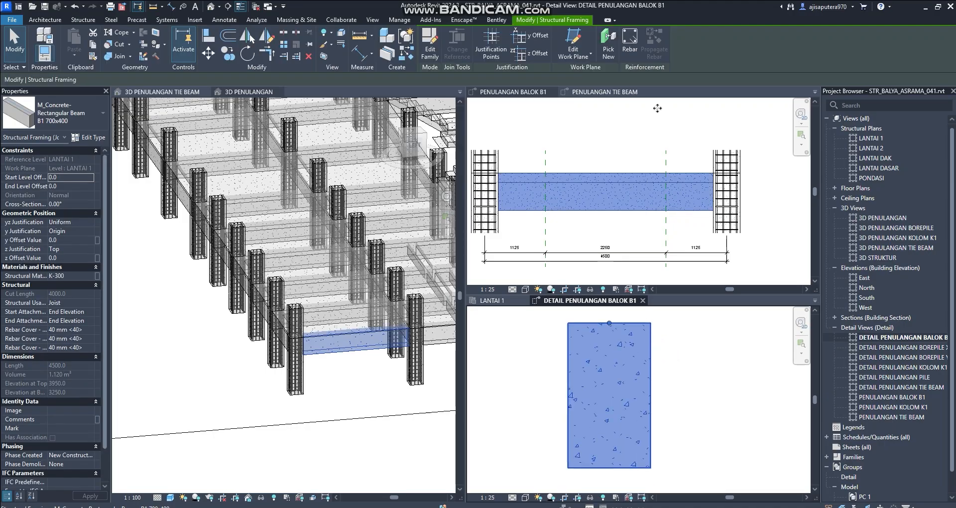
left_click(632, 49)
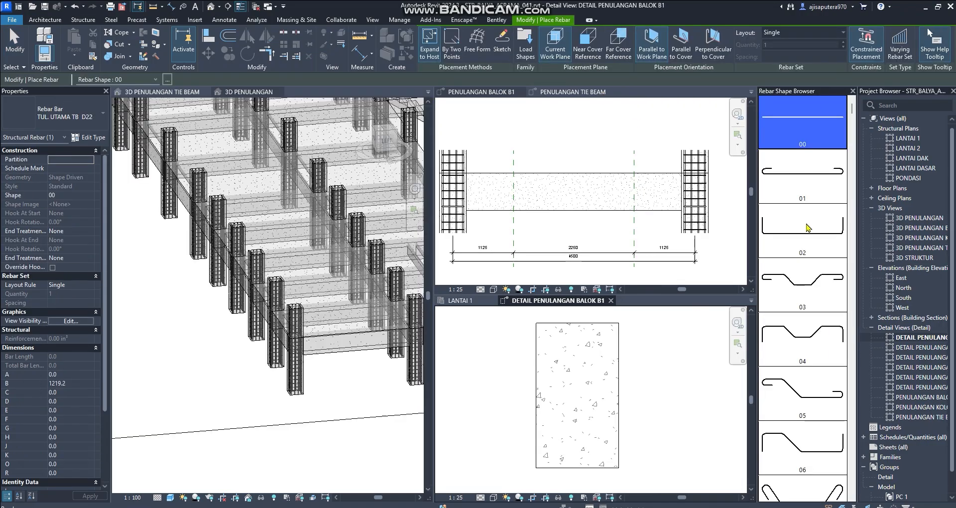
scroll(807, 228, "down", 8)
scroll(807, 228, "down", 5)
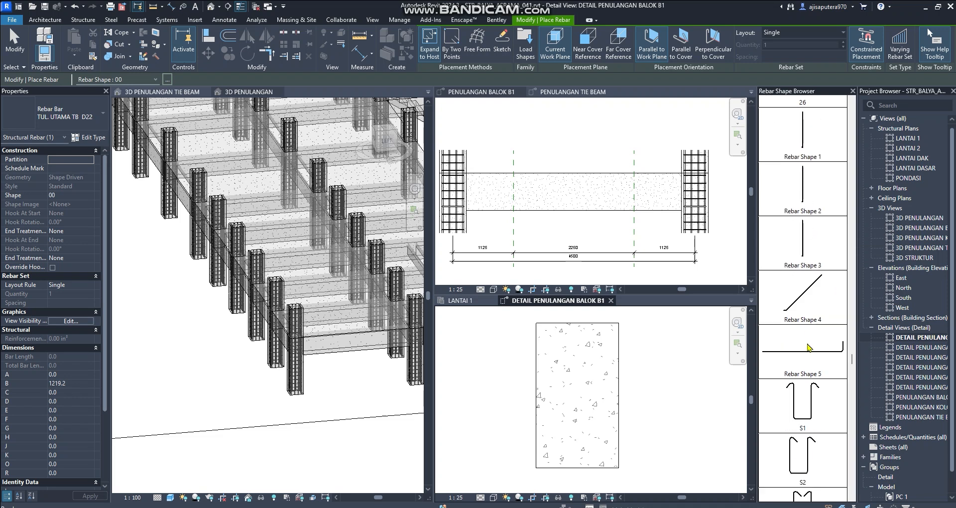
scroll(809, 289, "up", 2)
scroll(808, 245, "up", 5)
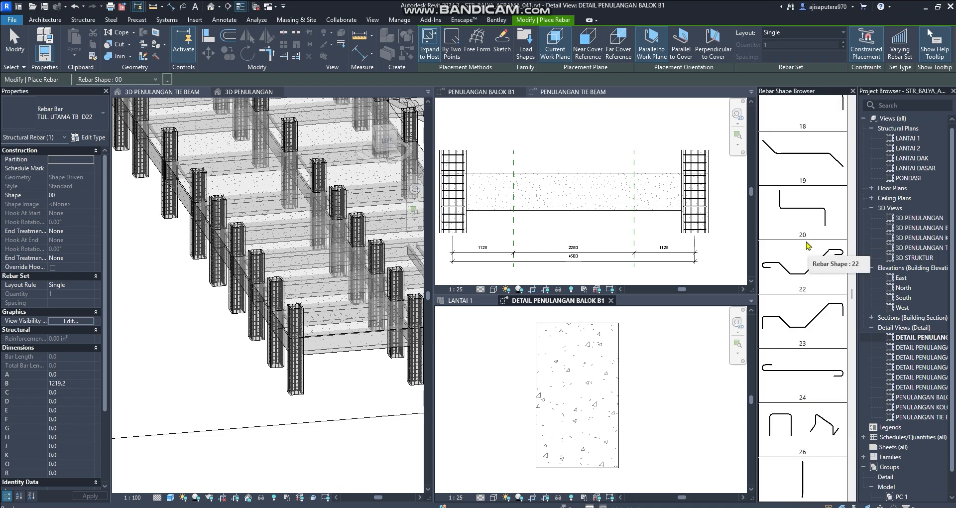
scroll(806, 247, "down", 10)
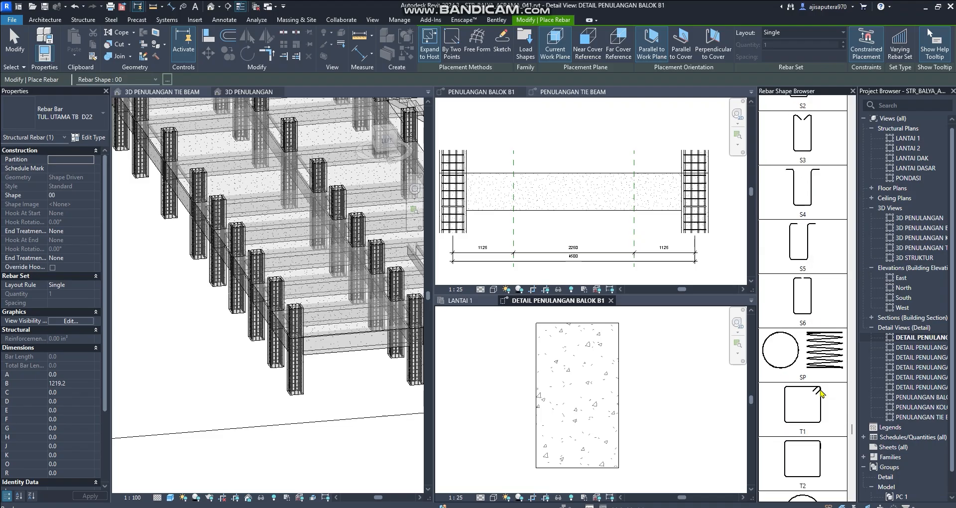
left_click(819, 401)
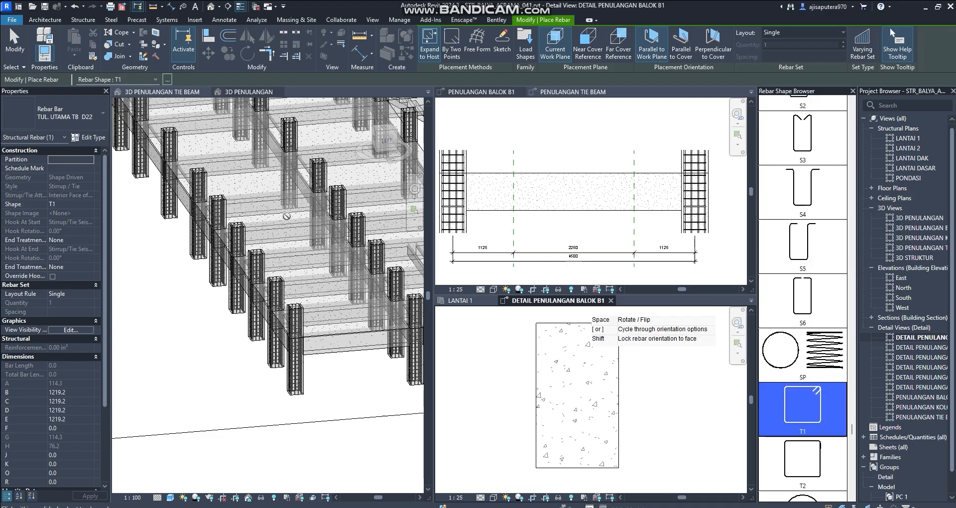
- Duplicate the rebar type TUL. SENGKANG TB D10 as TUL. SENGKANG B1 D10 for the stirrup, keeping its 10 mm bar diameter
left_click(88, 117)
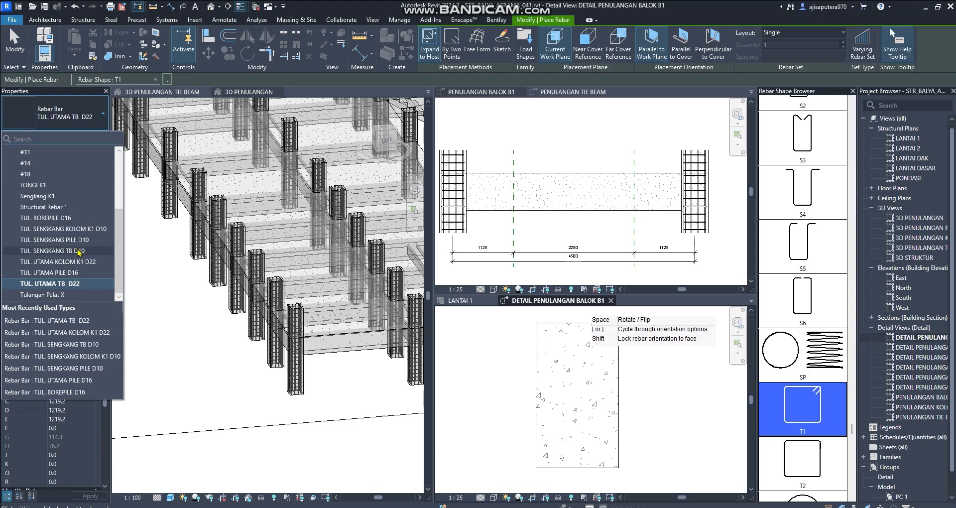
left_click(87, 251)
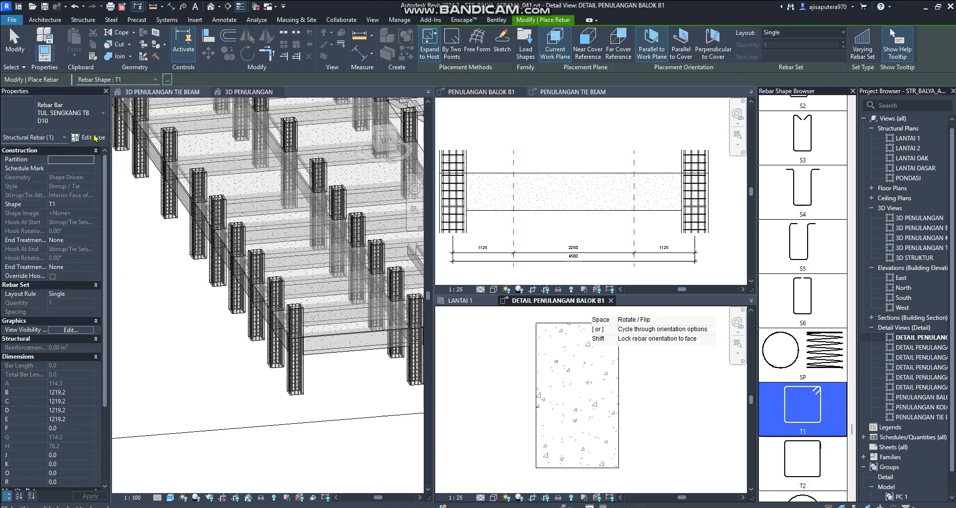
left_click(90, 141)
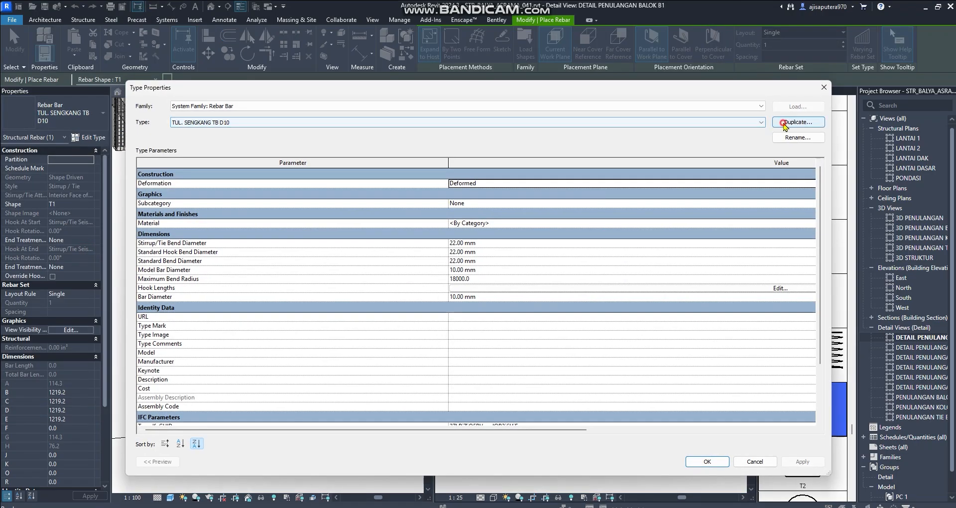
left_click(797, 122)
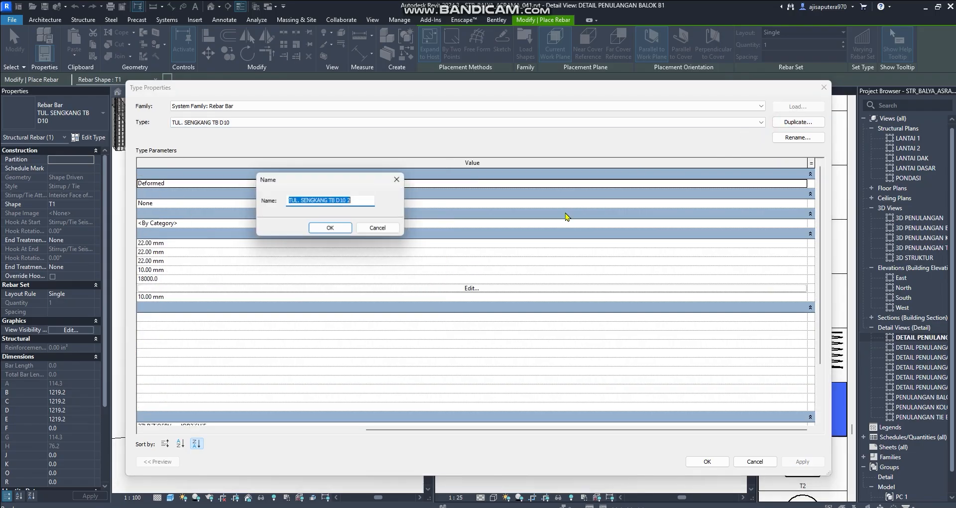
left_click(329, 199)
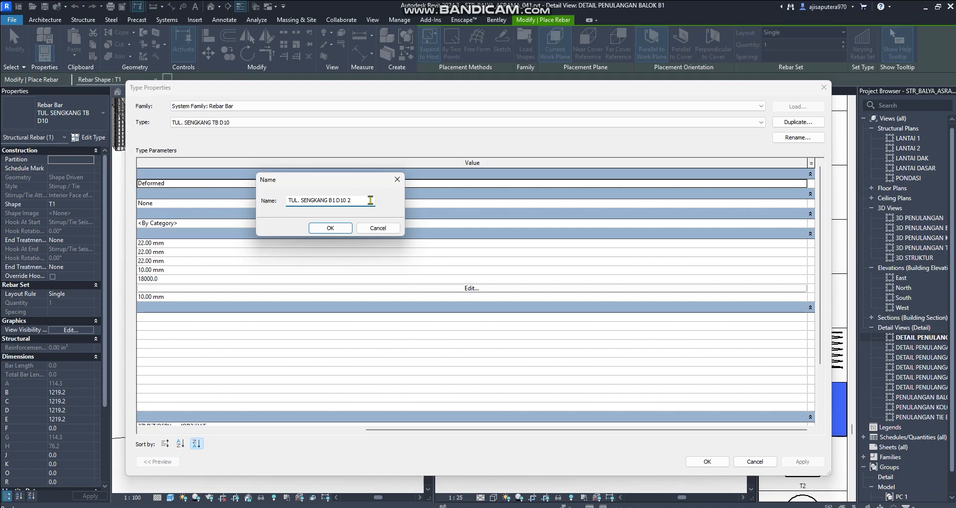
left_click(341, 229)
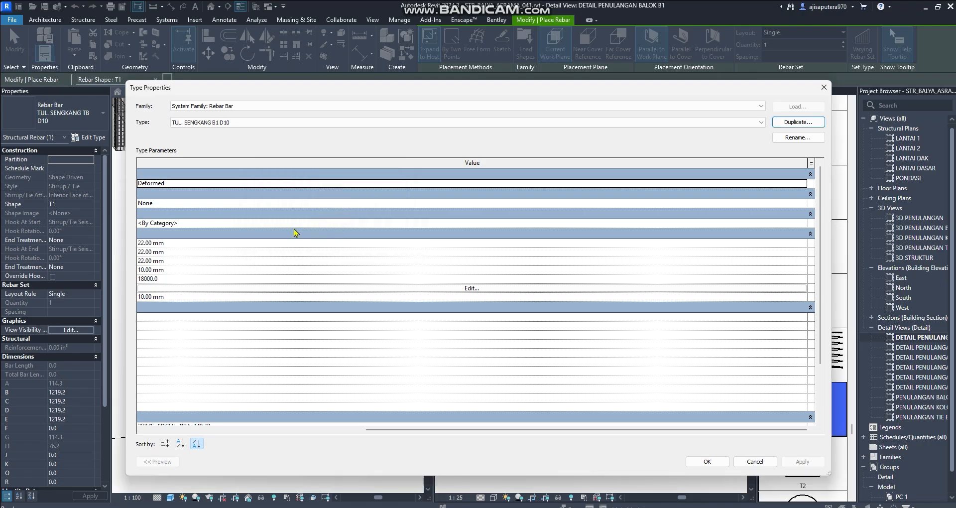
left_click(185, 269)
left_click(186, 262)
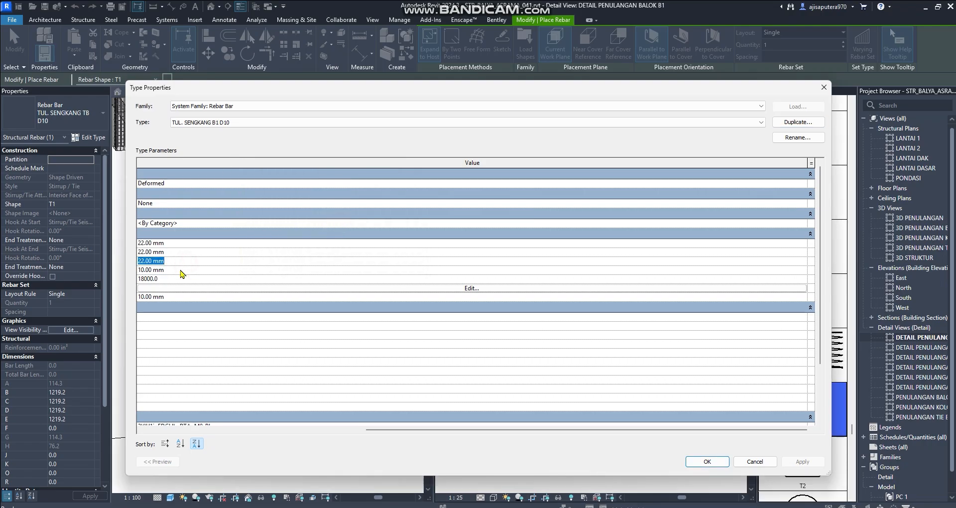
left_click(180, 270)
left_click(707, 461)
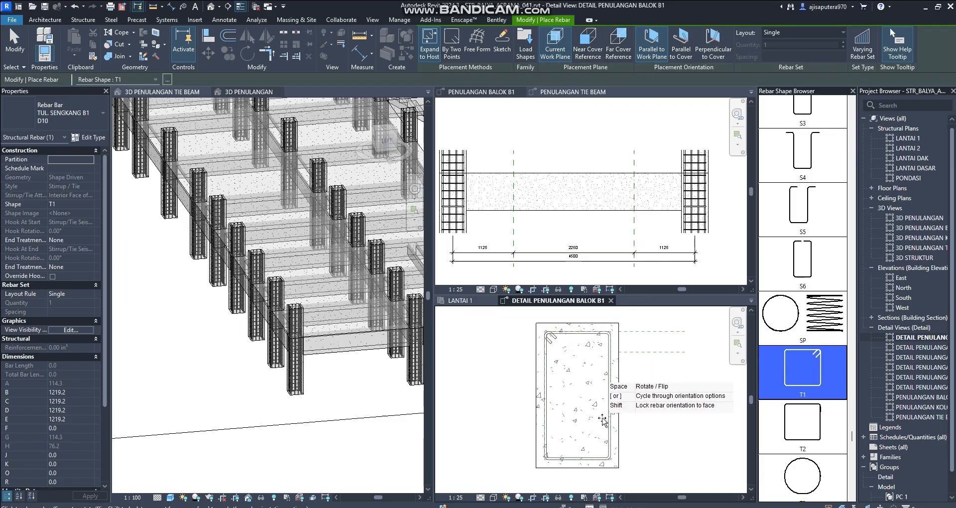
- Place one T1 stirrup inside the cover of the B1 beam cross-section
left_click(604, 413)
key("Escape")
key("Escape")
- Distribute the new stirrup along beam B1 in the longitudinal view with the Maximum Spacing layout at 100 mm
left_click(646, 244)
scroll(646, 245, "up", 5)
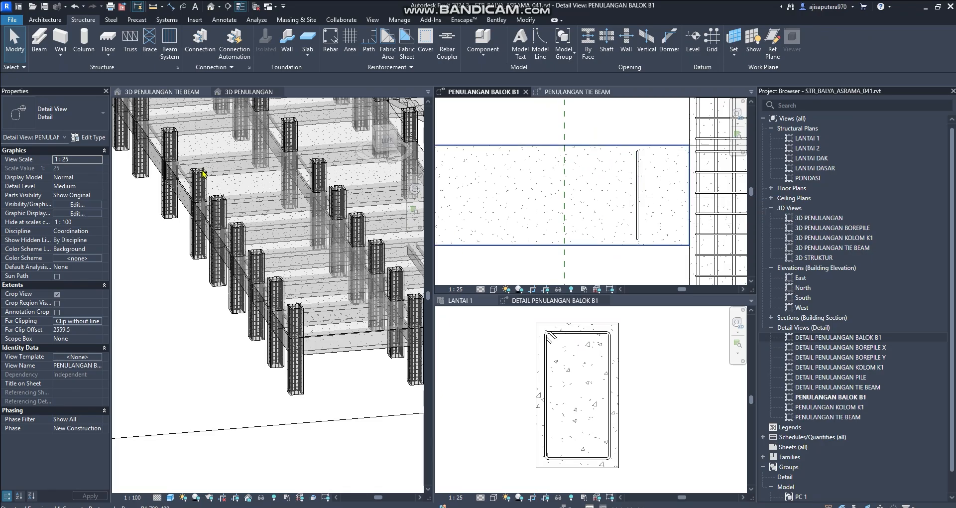
scroll(639, 182, "up", 2)
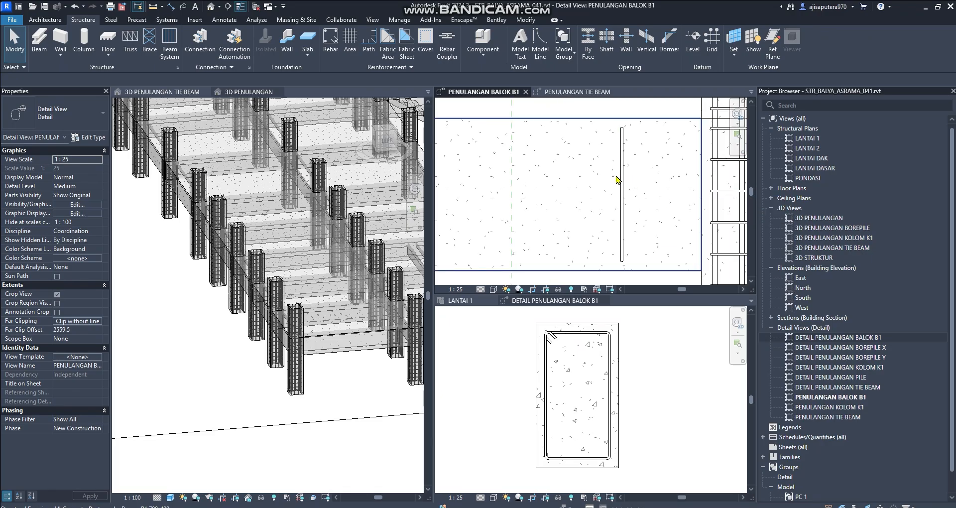
left_click(621, 178)
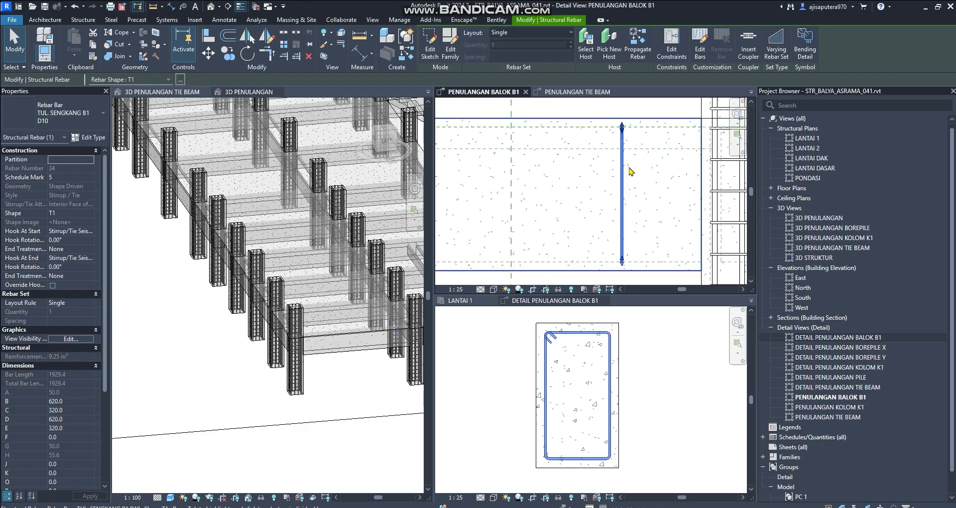
scroll(629, 171, "down", 2)
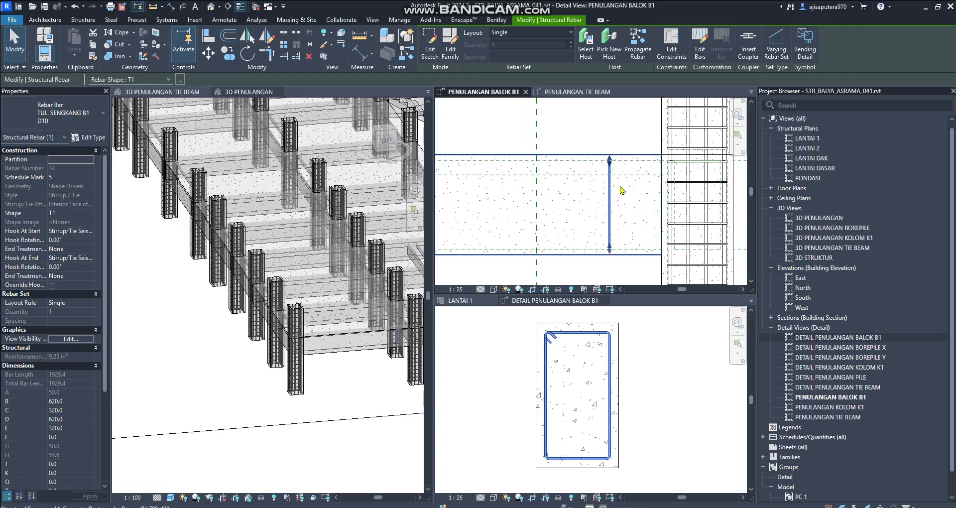
left_click(552, 36)
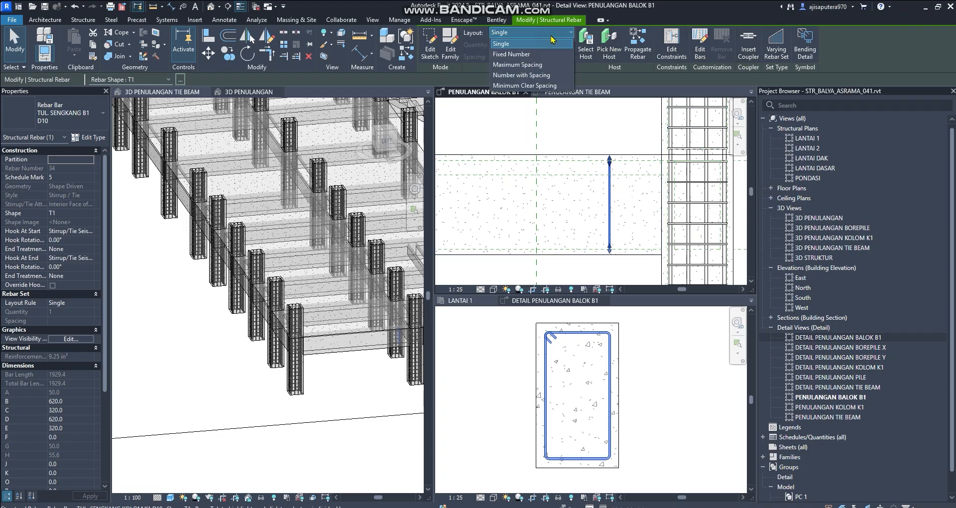
left_click(530, 64)
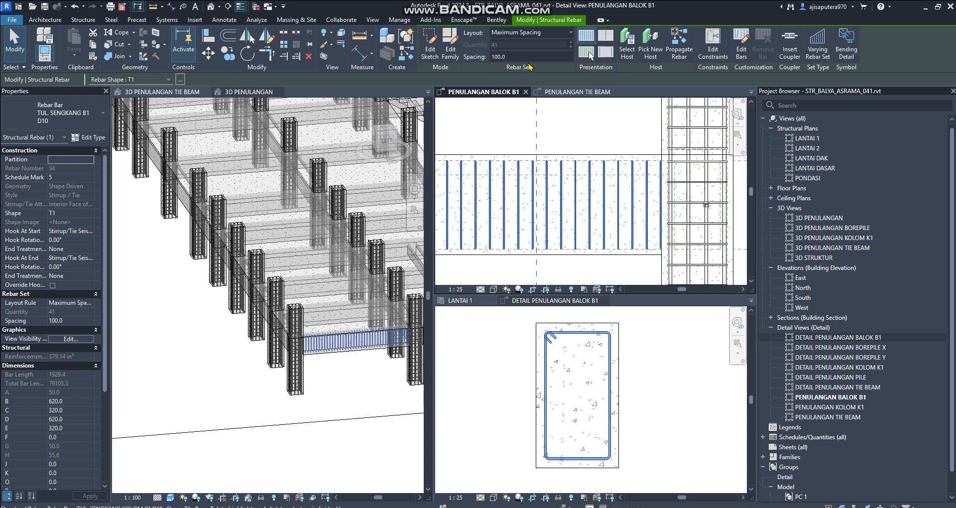
- Shorten the stirrup set so it starts at the right-hand reference plane and covers only the beam's right support zone
scroll(604, 145, "down", 4)
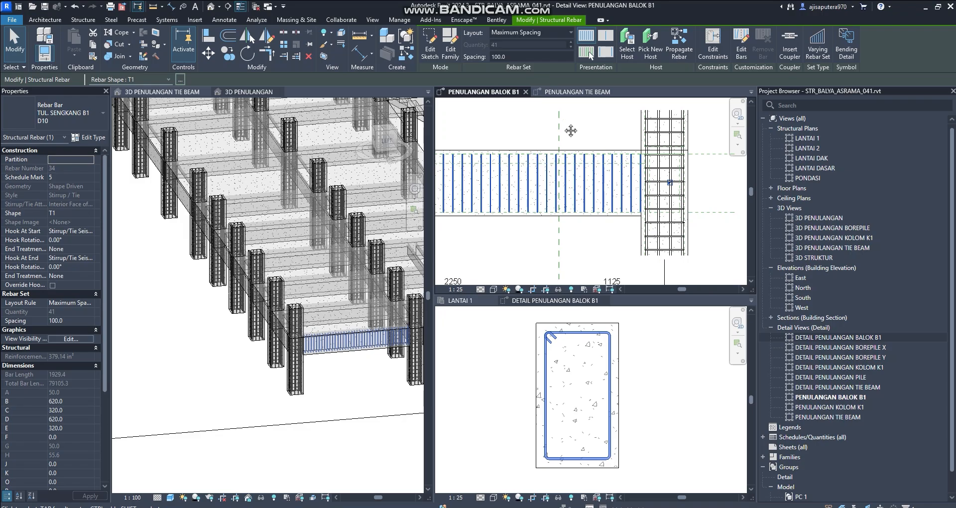
middle_click_drag(589, 225, 679, 213)
middle_click_drag(564, 202, 439, 224)
left_click(565, 141)
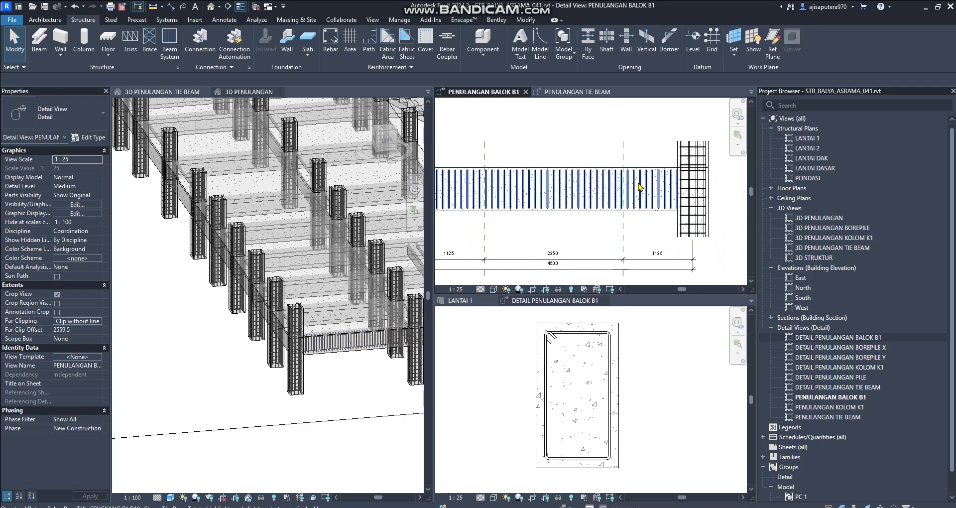
left_click(567, 172)
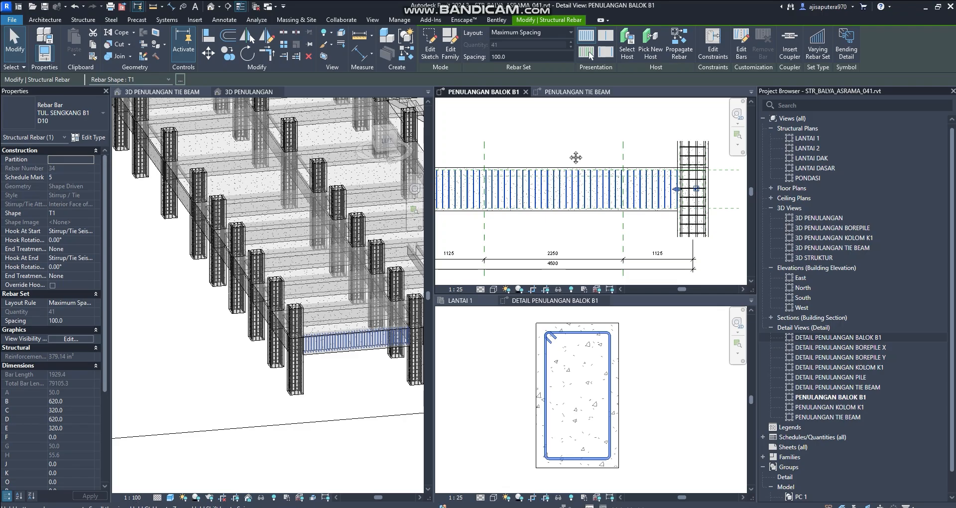
middle_click_drag(468, 184, 510, 202)
left_click_drag(500, 196, 686, 198)
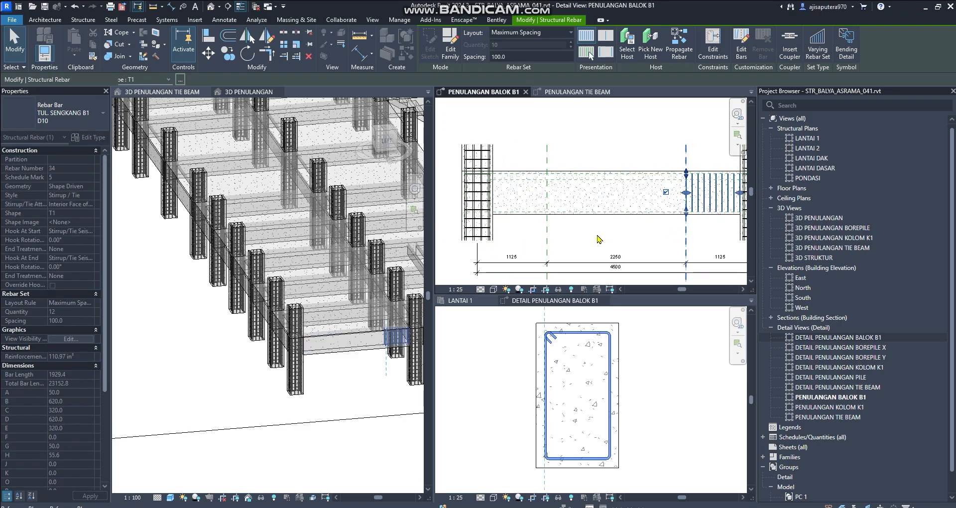
middle_click_drag(599, 240, 511, 246)
scroll(656, 205, "up", 7)
scroll(681, 201, "down", 1)
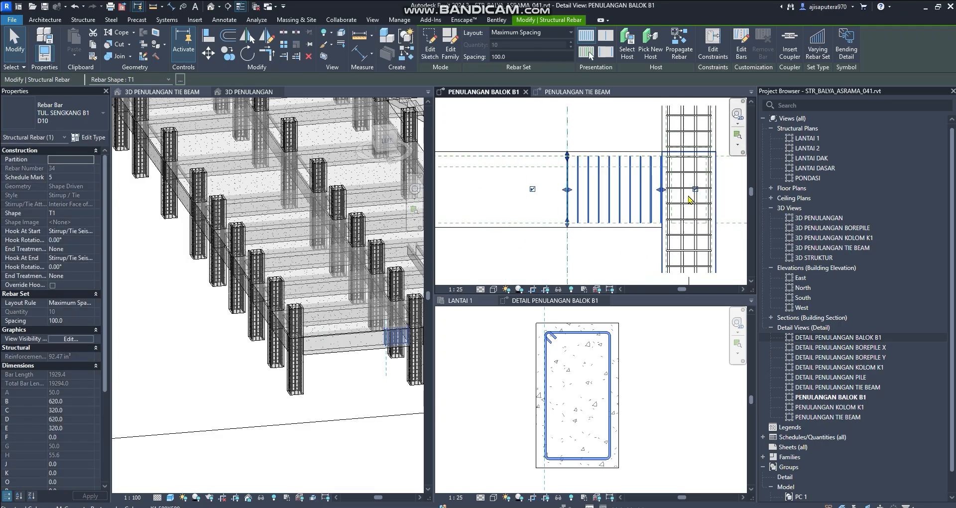
scroll(690, 199, "down", 3)
key("Escape")
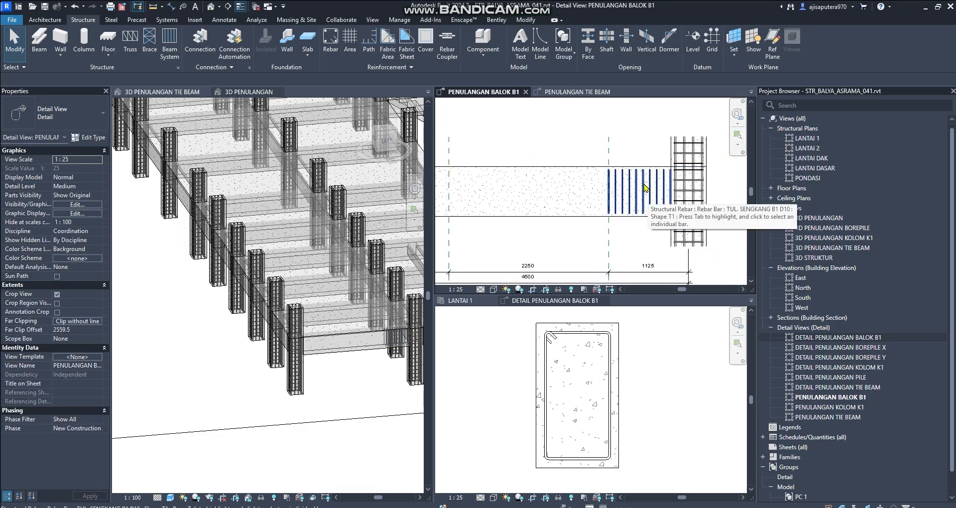
- Mirror a copy of the right stirrup set about beam B1's midspan into the left support zone
middle_click_drag(640, 242, 649, 237)
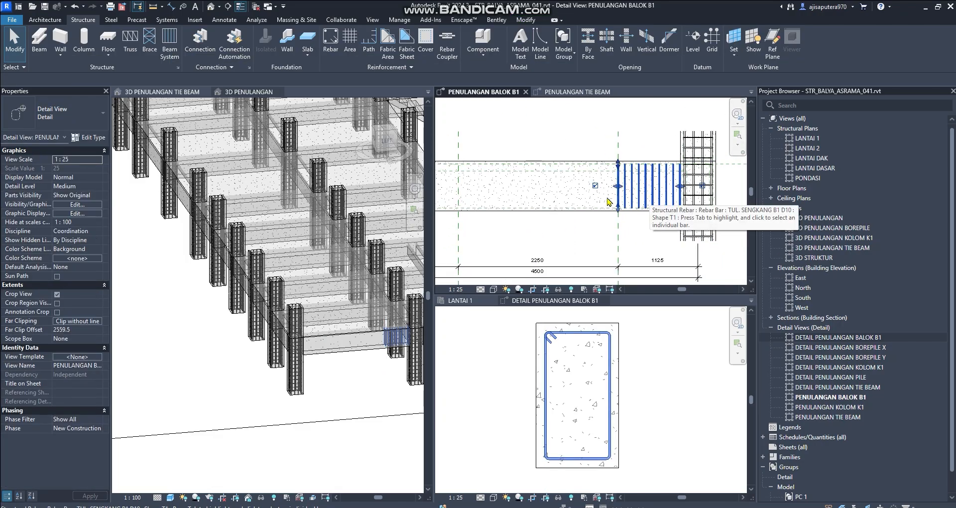
left_click(651, 193)
key("d")
key("m")
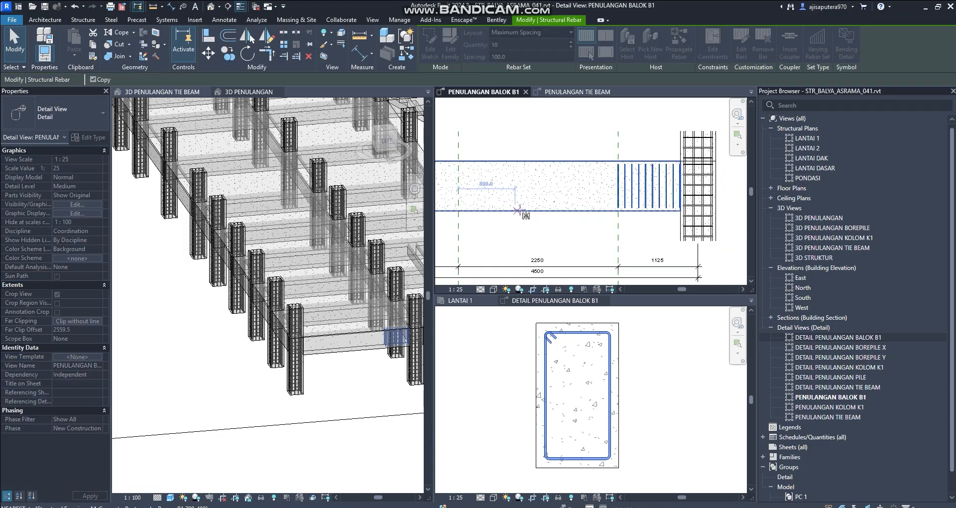
left_click(537, 211)
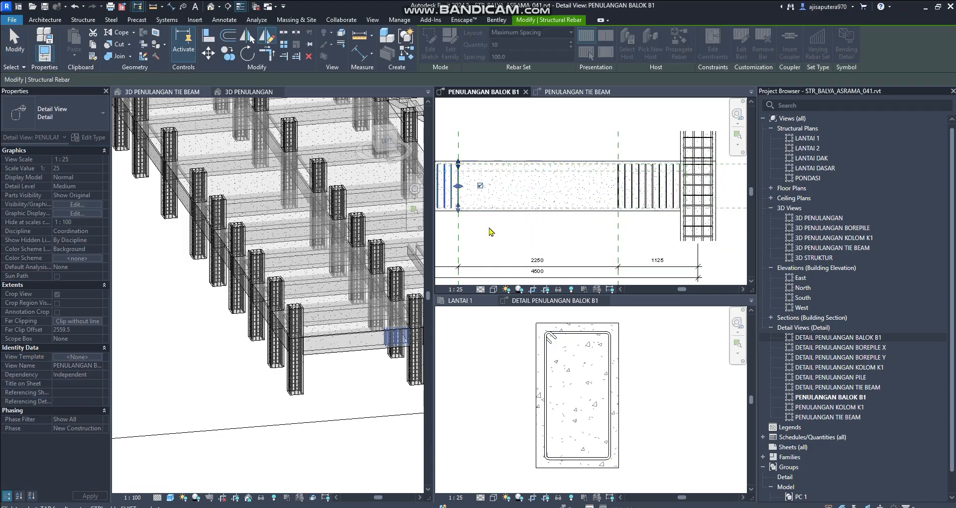
middle_click_drag(490, 230, 578, 244)
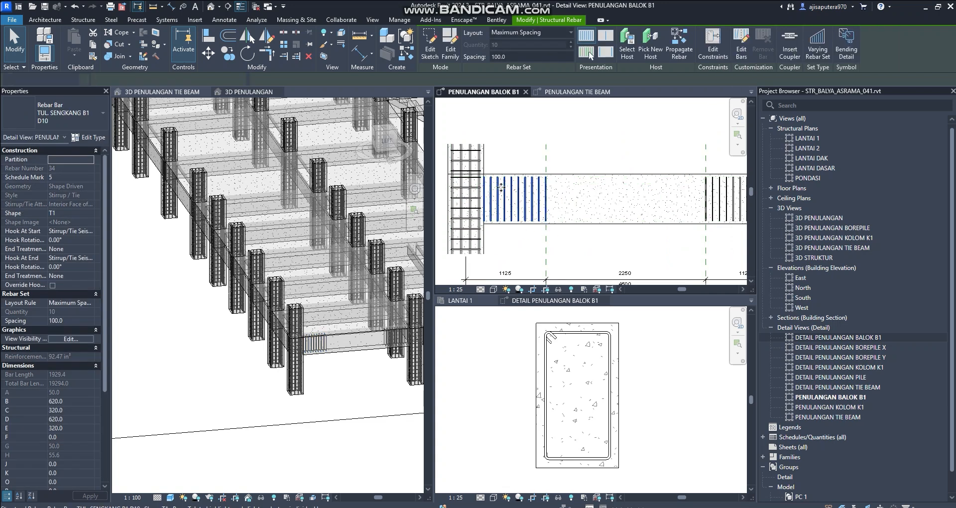
key("Escape")
- Mirror a copy of the left stirrup set about the left reference plane into the beam's middle zone
middle_click_drag(610, 229, 583, 237)
scroll(519, 203, "up", 1)
scroll(518, 206, "up", 1)
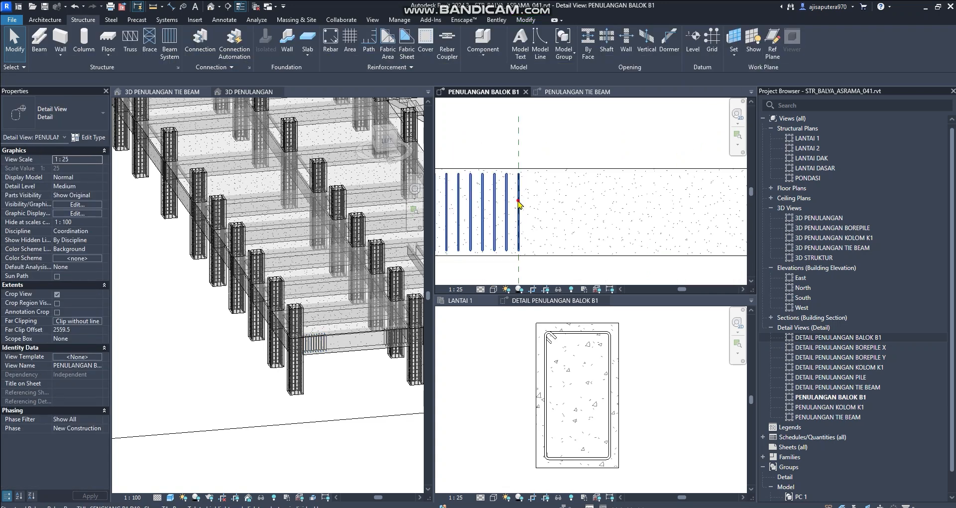
left_click(518, 213)
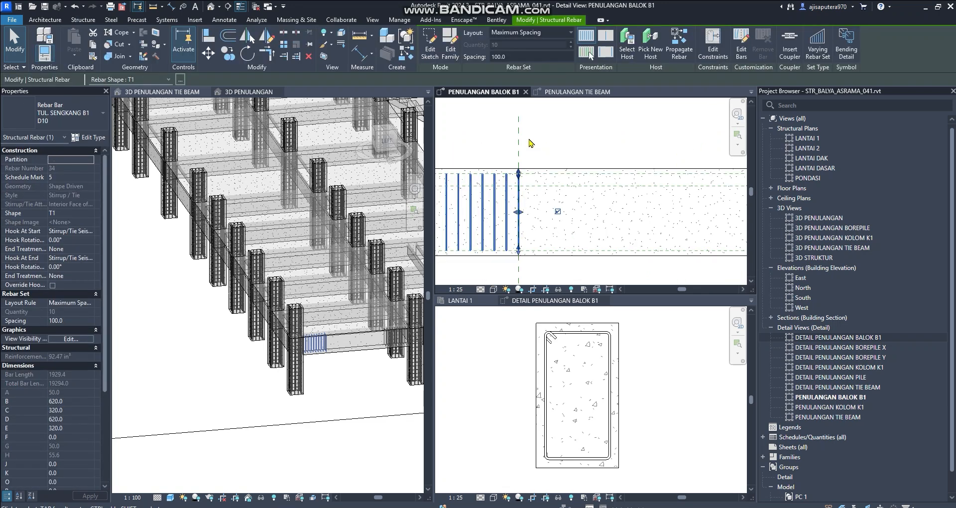
left_click(529, 141)
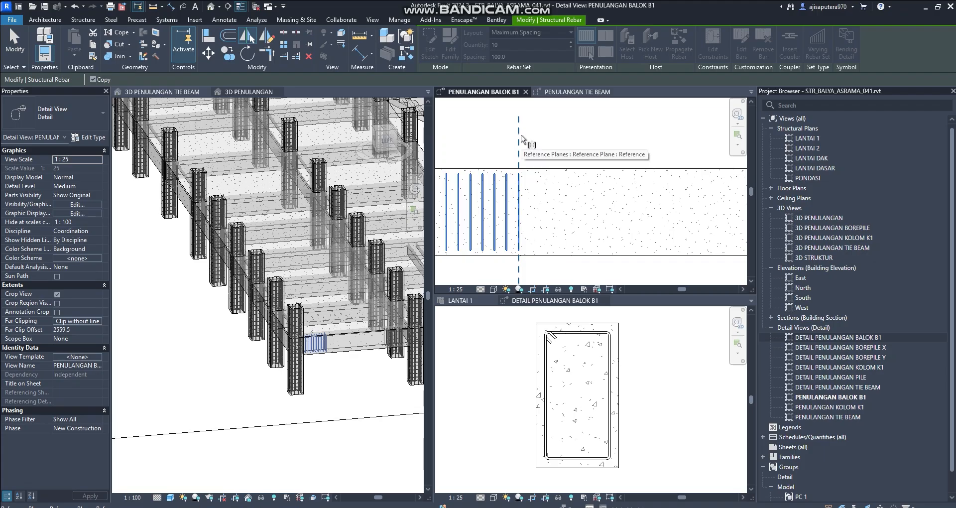
left_click(521, 138)
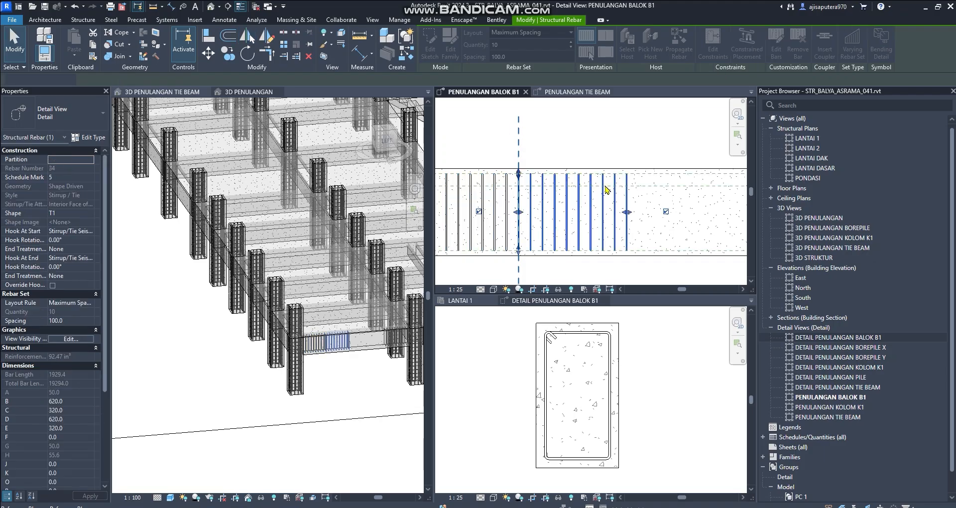
- Stretch the middle stirrup set to the right-hand reference plane and set its maximum spacing to 150 mm
middle_click_drag(622, 194, 510, 178)
scroll(509, 178, "down", 2)
left_click_drag(509, 178, 640, 187)
scroll(635, 189, "down", 2)
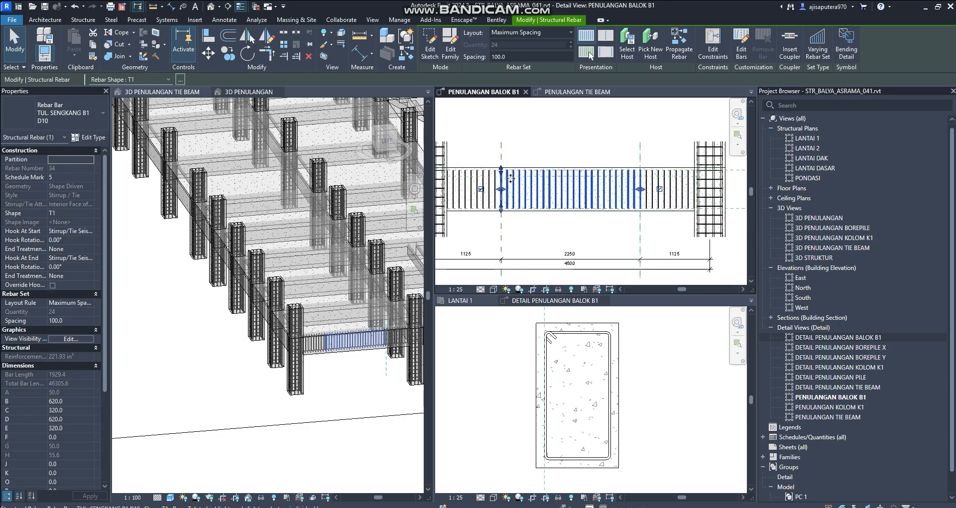
key("Escape")
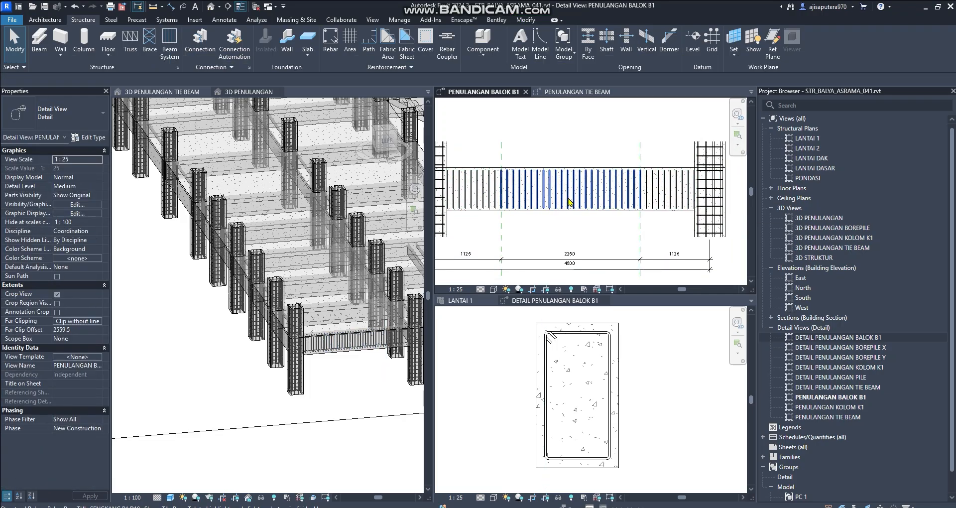
left_click(574, 191)
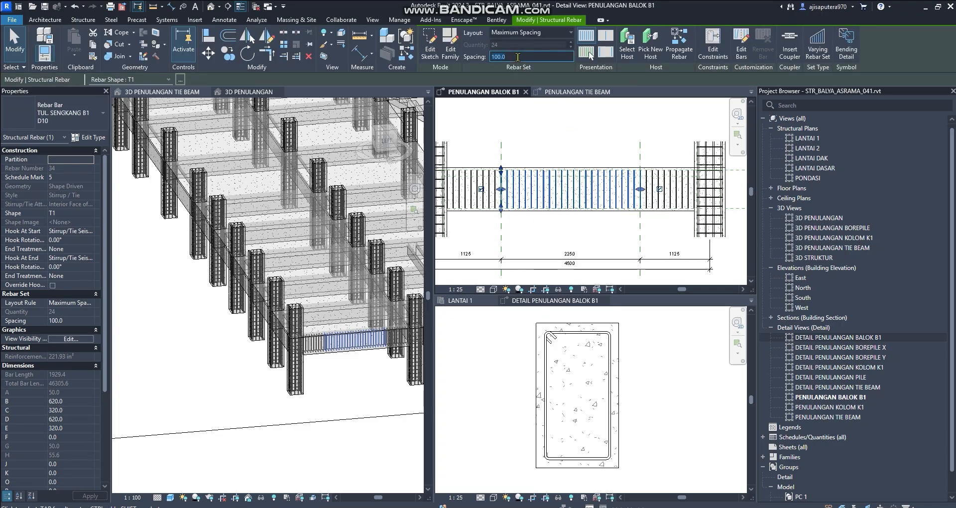
key("Return")
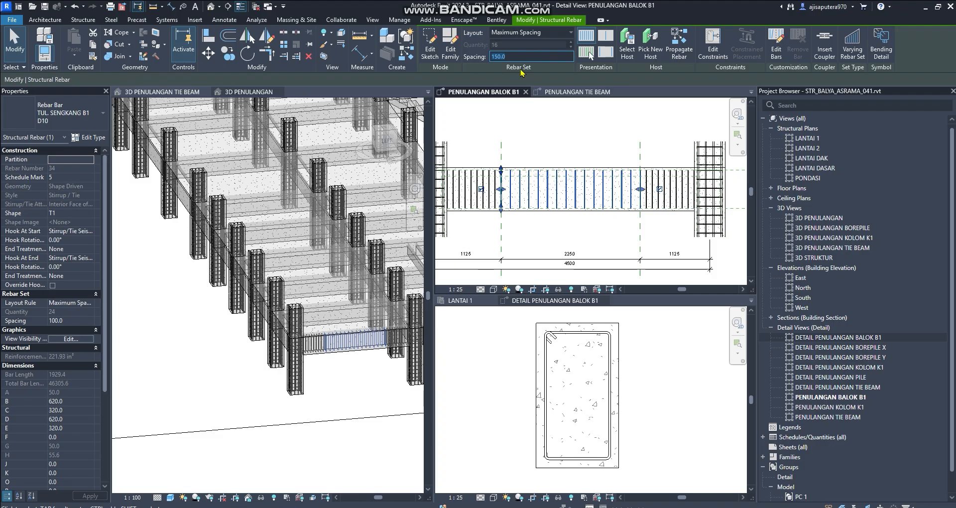
- Exclude the first and last bars of the middle stirrup set where they overlap the end-zone stirrups at both reference planes
scroll(510, 180, "up", 5)
left_click(482, 201)
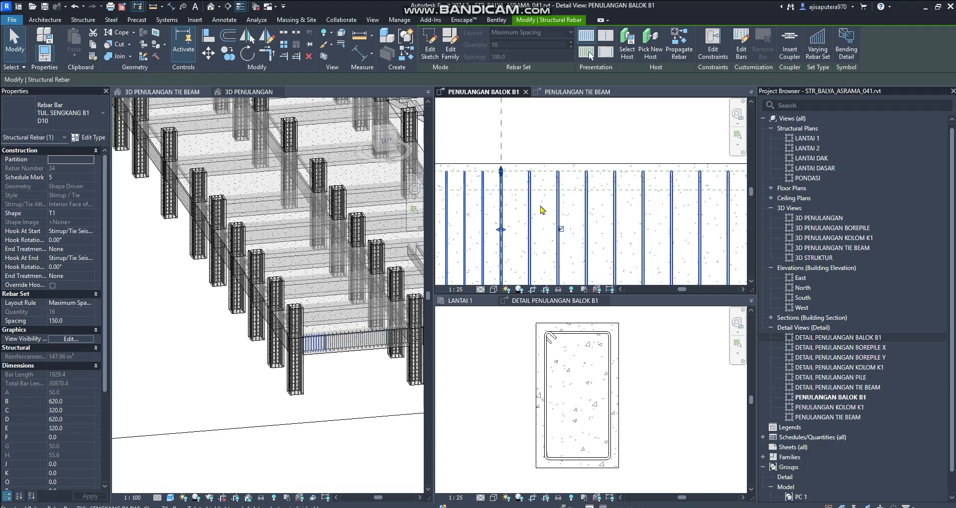
left_click(529, 207)
left_click(499, 209)
scroll(508, 242, "down", 1)
middle_click_drag(509, 256, 506, 224)
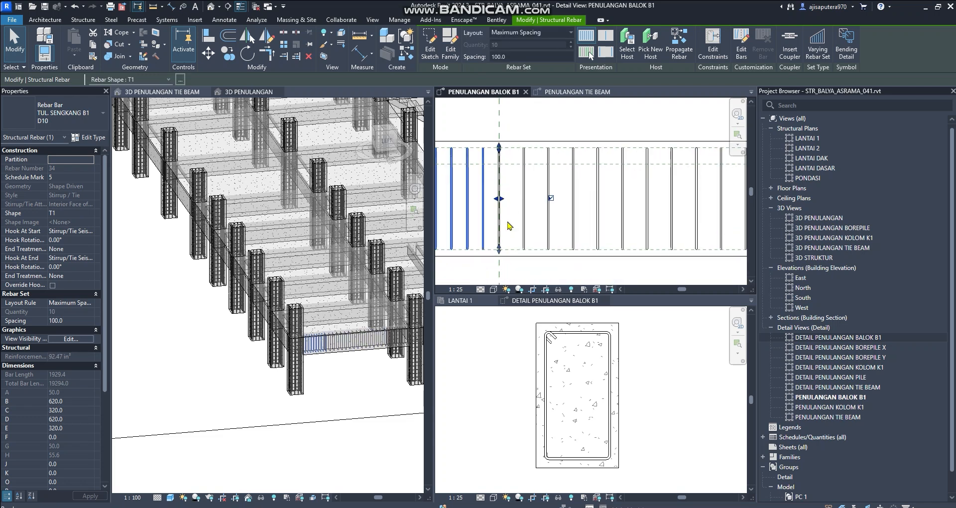
scroll(502, 176, "down", 2)
scroll(548, 186, "down", 2)
left_click(600, 191)
scroll(579, 187, "up", 1)
scroll(575, 188, "up", 2)
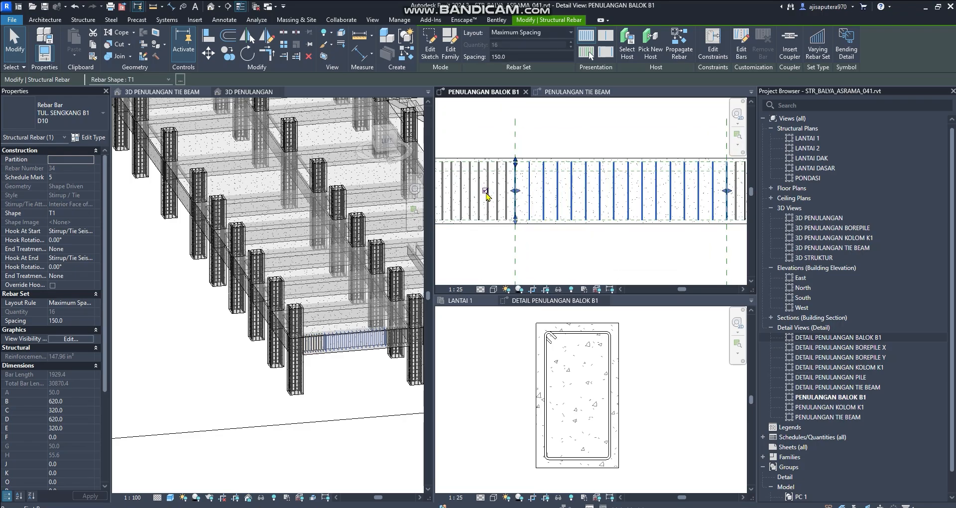
middle_click_drag(622, 244, 500, 253)
scroll(618, 202, "up", 1)
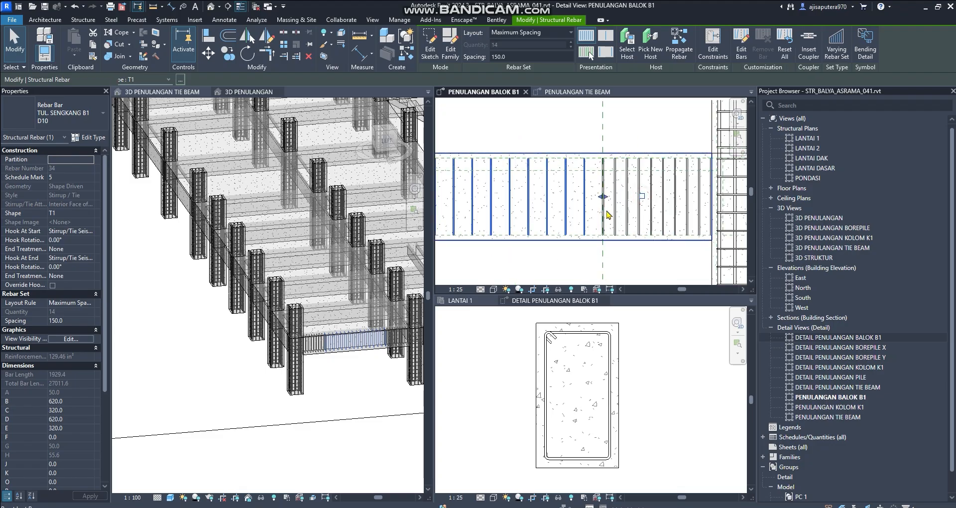
- Try a shorter right end for the middle stirrup set and stretch it back to the right-hand reference plane
scroll(604, 207, "up", 2)
left_click_drag(577, 189, 568, 178)
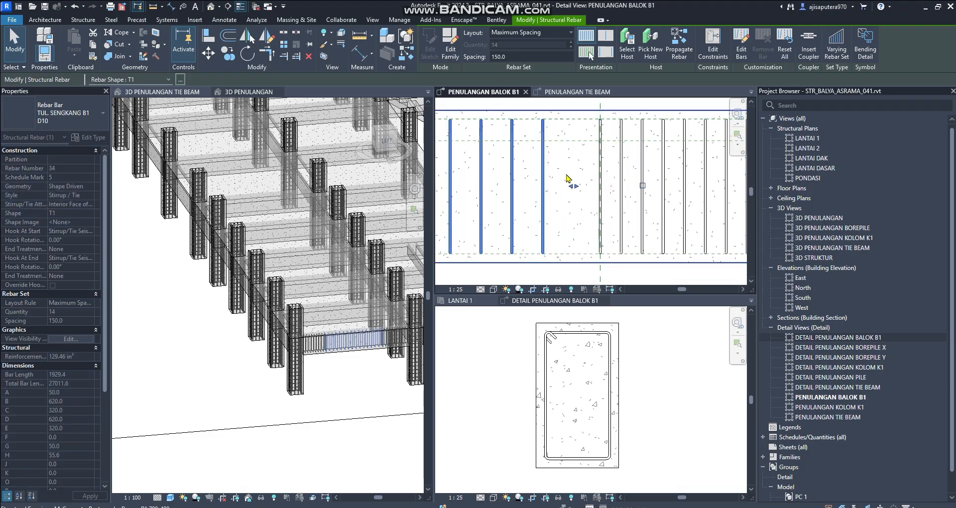
left_click_drag(574, 188, 606, 189)
scroll(605, 188, "down", 5)
left_click(571, 227)
scroll(571, 224, "down", 3)
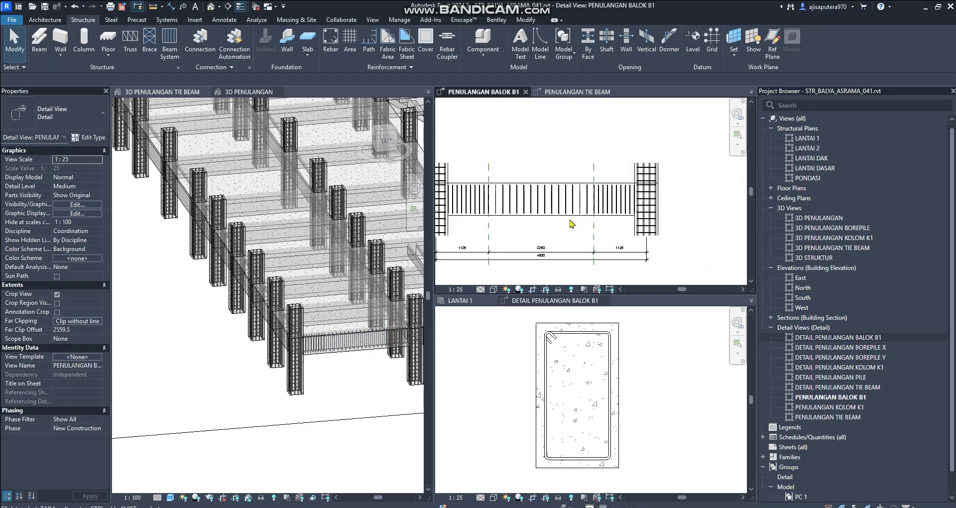
- Duplicate the 3D PENULANGAN view with detailing
left_click(355, 371)
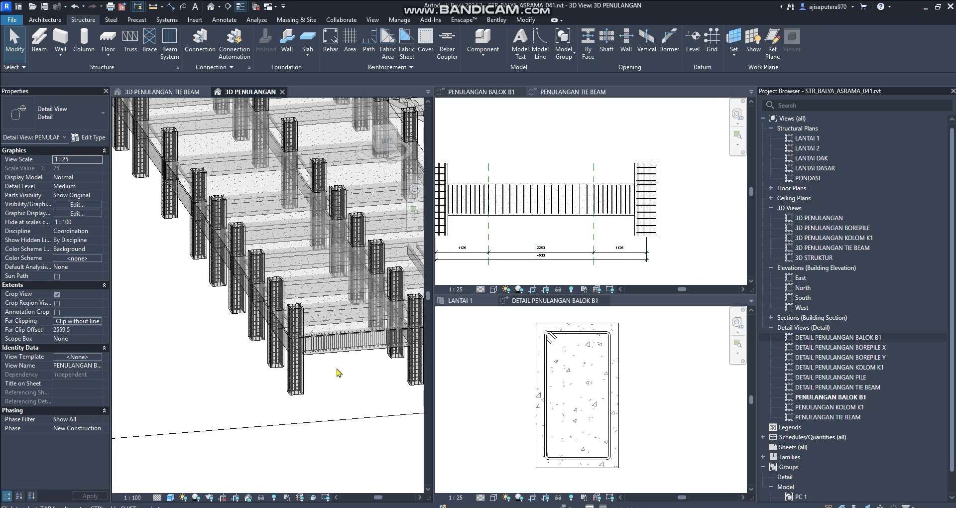
scroll(353, 303, "up", 5)
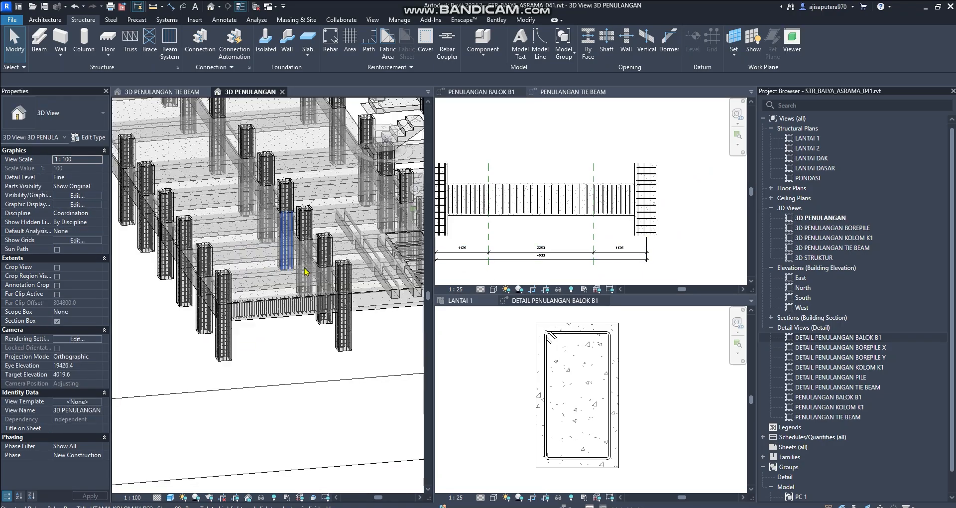
scroll(333, 299, "down", 5)
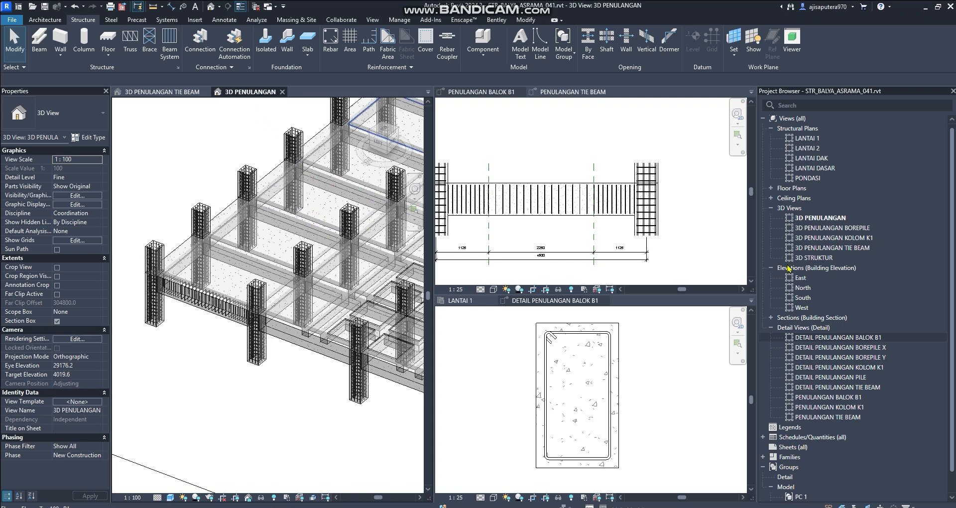
right_click(823, 218)
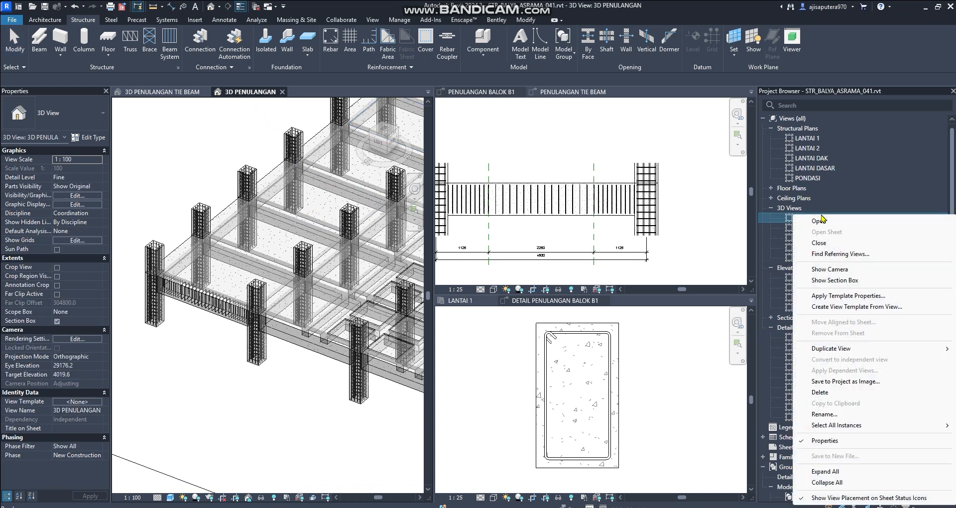
mouse_move(824, 352)
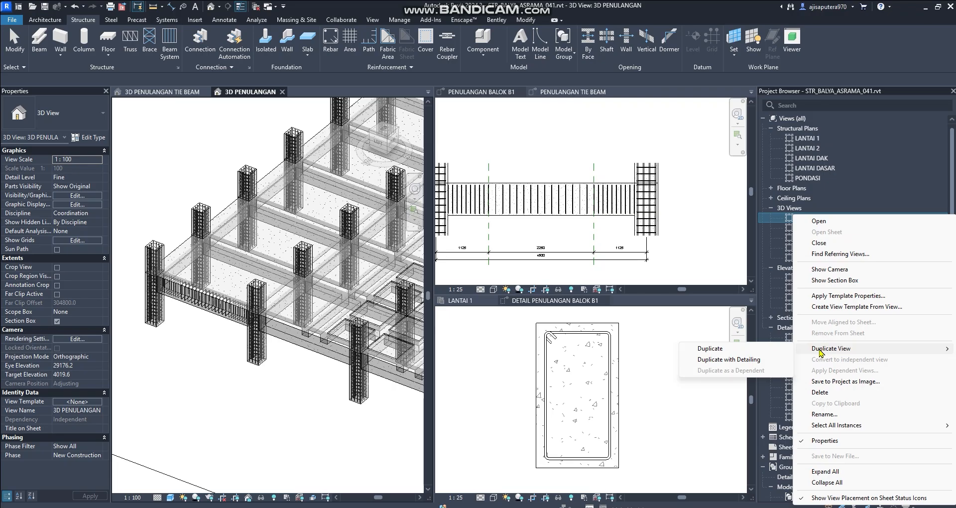
left_click(726, 359)
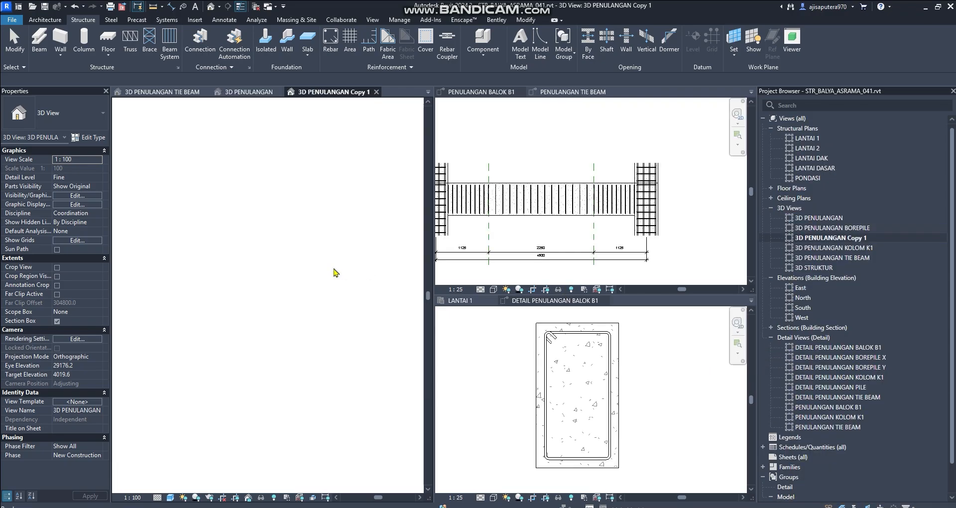
- Rename the duplicated 3D view as 3D PENULANGAN BALOK B1
right_click(836, 238)
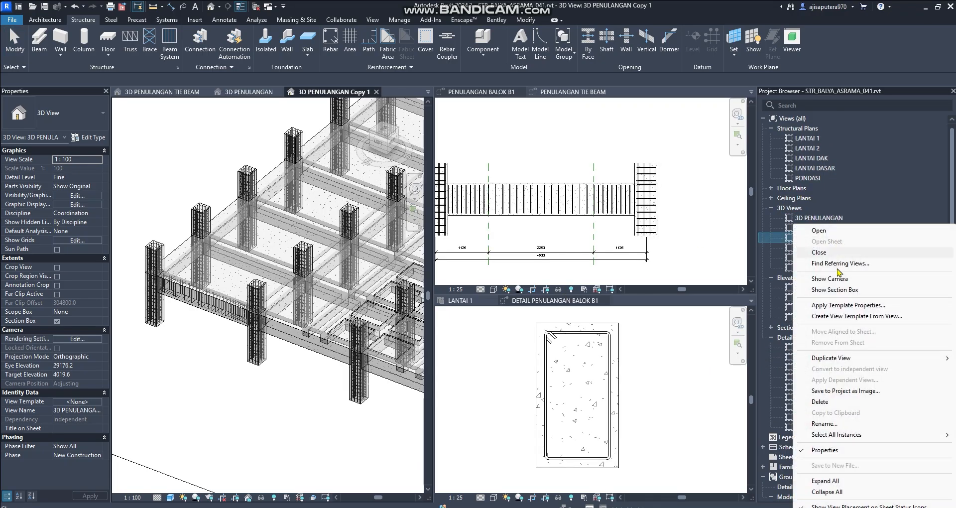
left_click(835, 423)
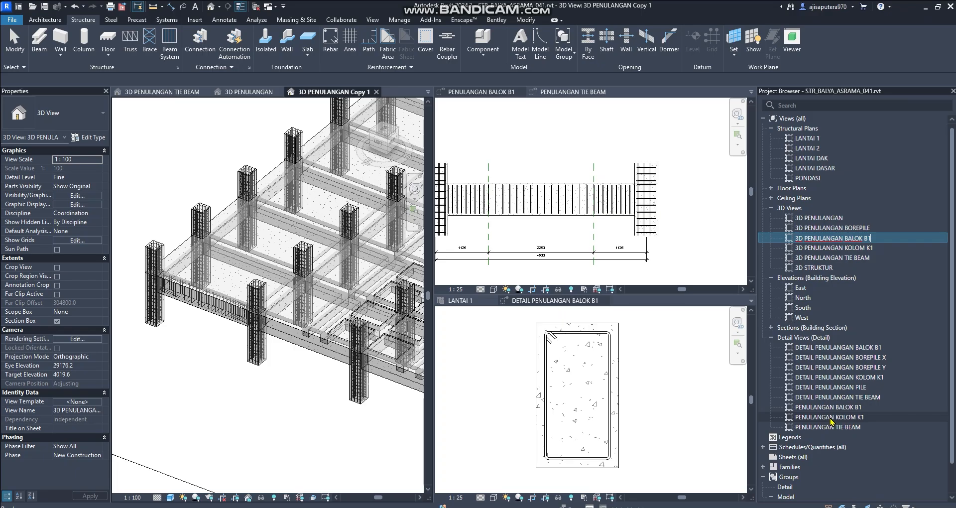
key("Return")
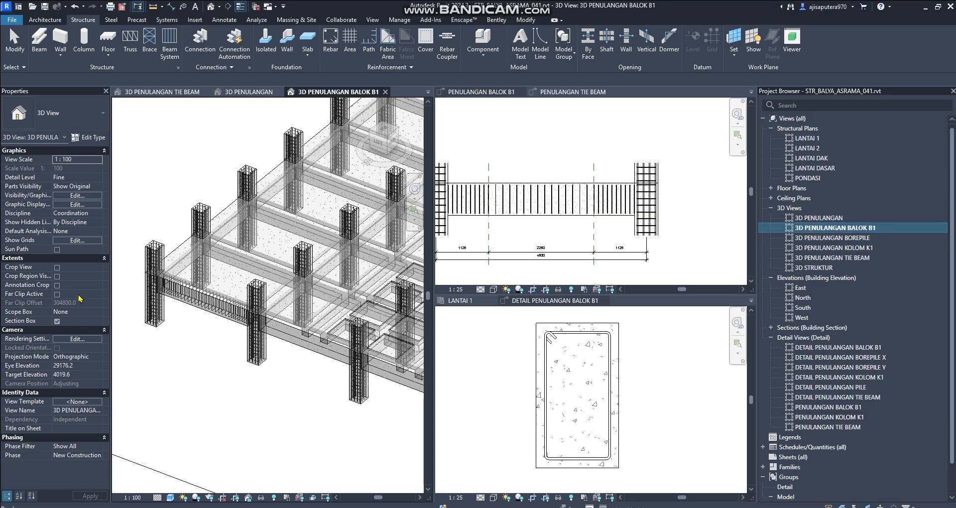
- Crop the 3D PENULANGAN BALOK B1 view around the reinforced B1 beam with a selection box
scroll(180, 299, "up", 3)
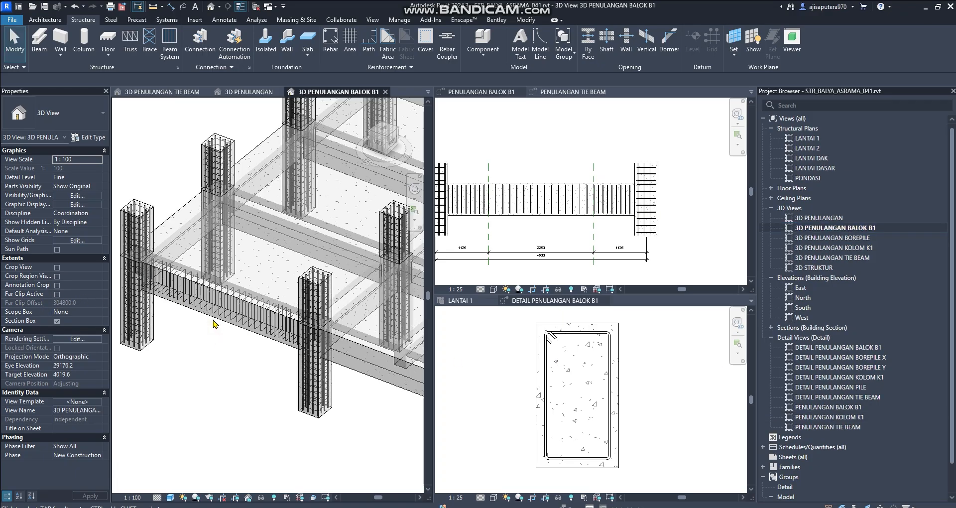
scroll(185, 324, "up", 2)
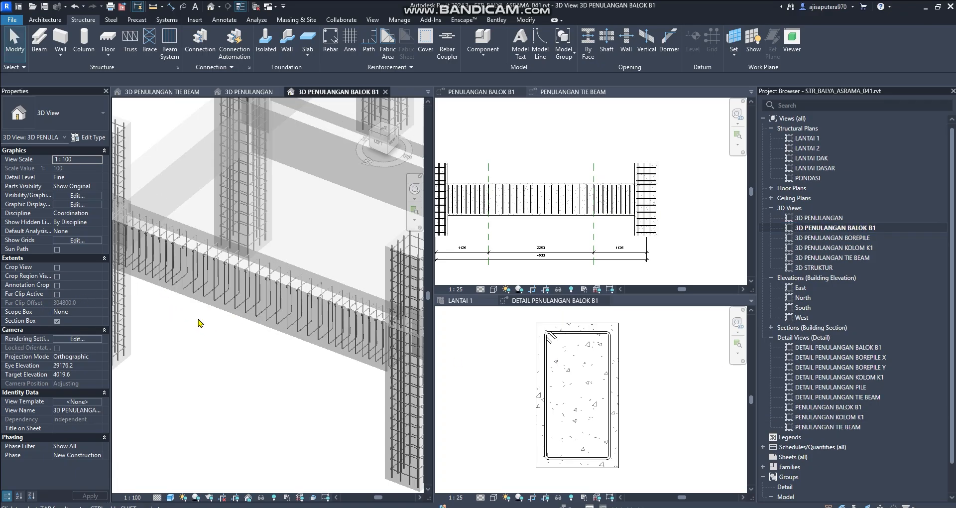
left_click(223, 316)
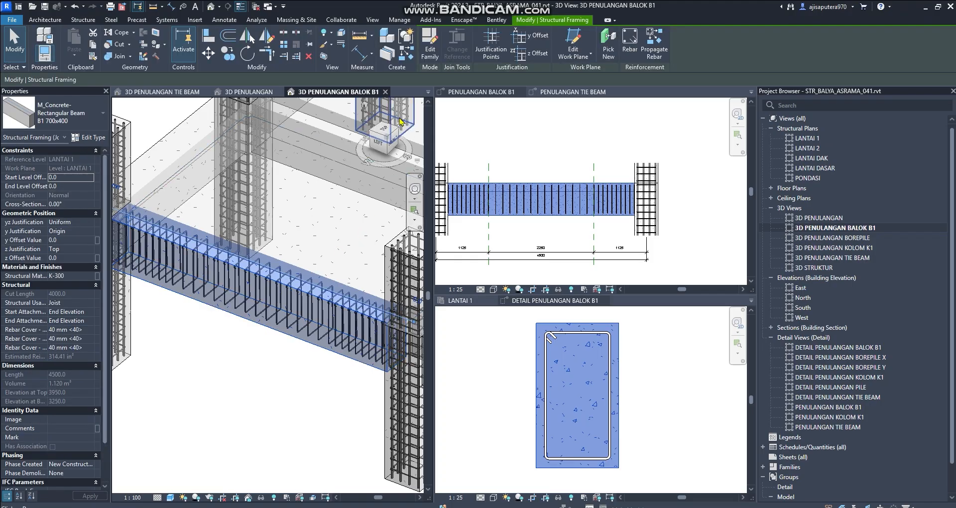
left_click(323, 56)
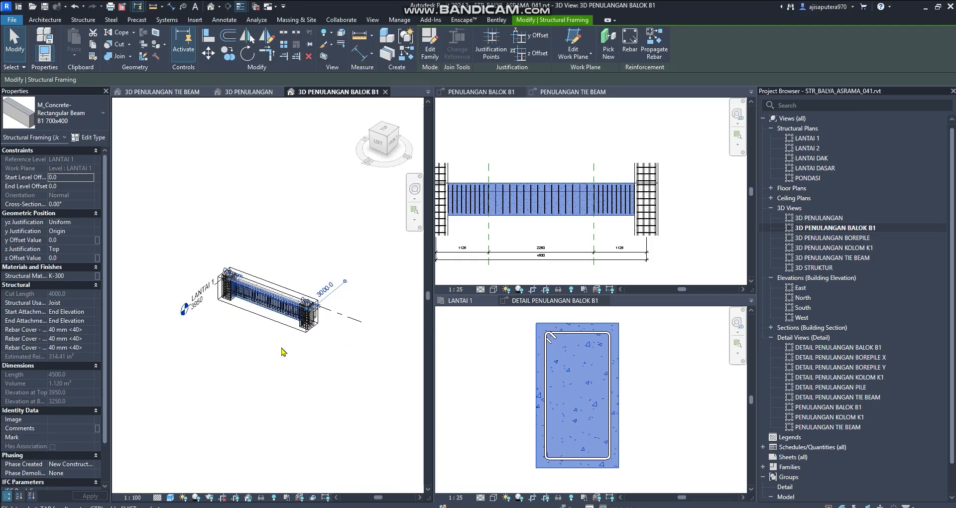
scroll(283, 352, "up", 3)
key("Escape")
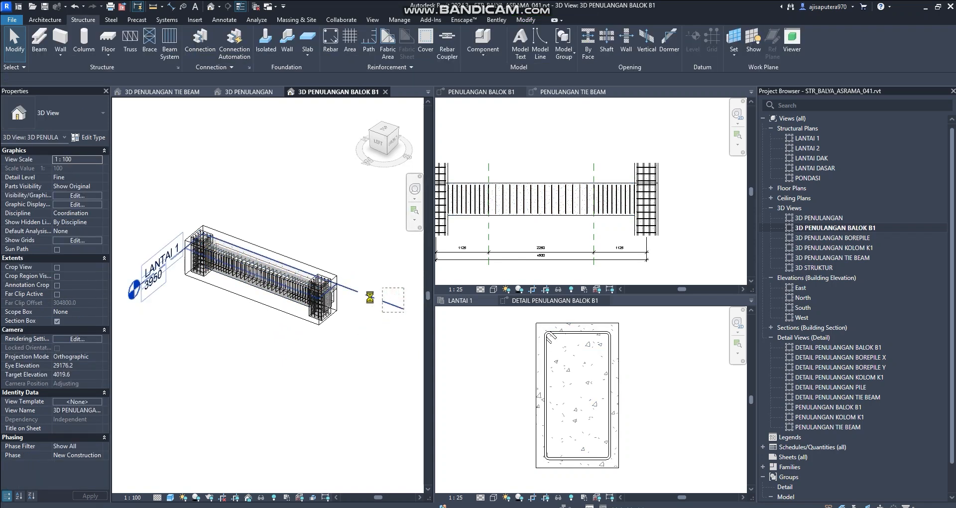
- Hide the LANTAI 1 level element in the 3D PENULANGAN BALOK B1 view
left_click(369, 297)
right_click(370, 297)
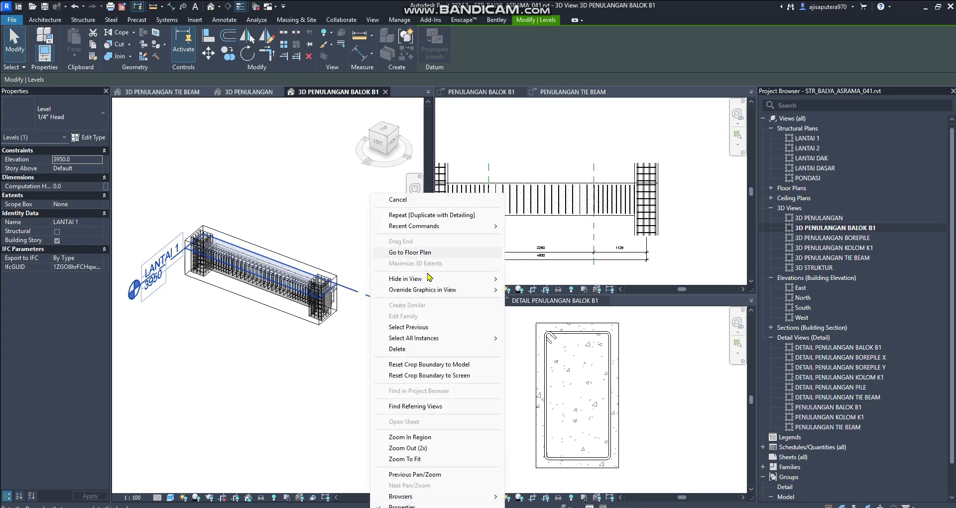
left_click(421, 280)
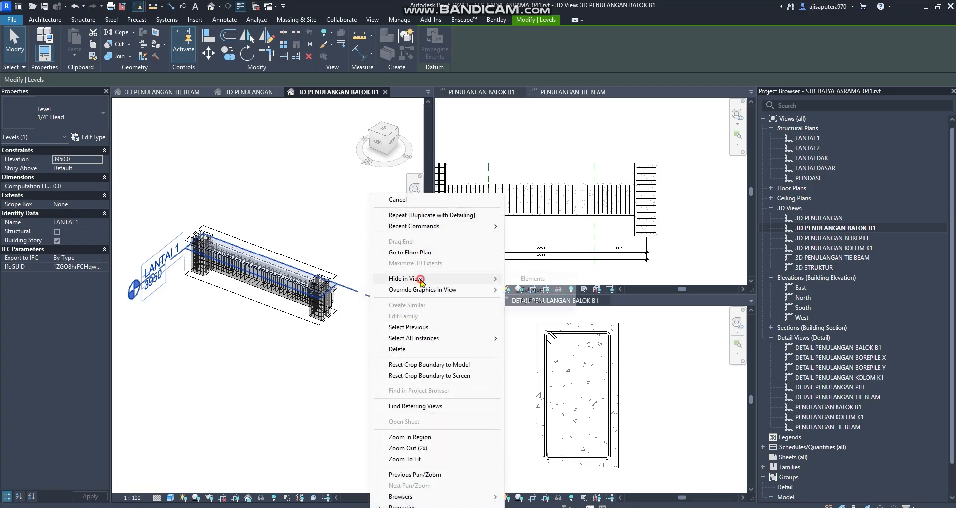
left_click(532, 278)
scroll(290, 317, "up", 3)
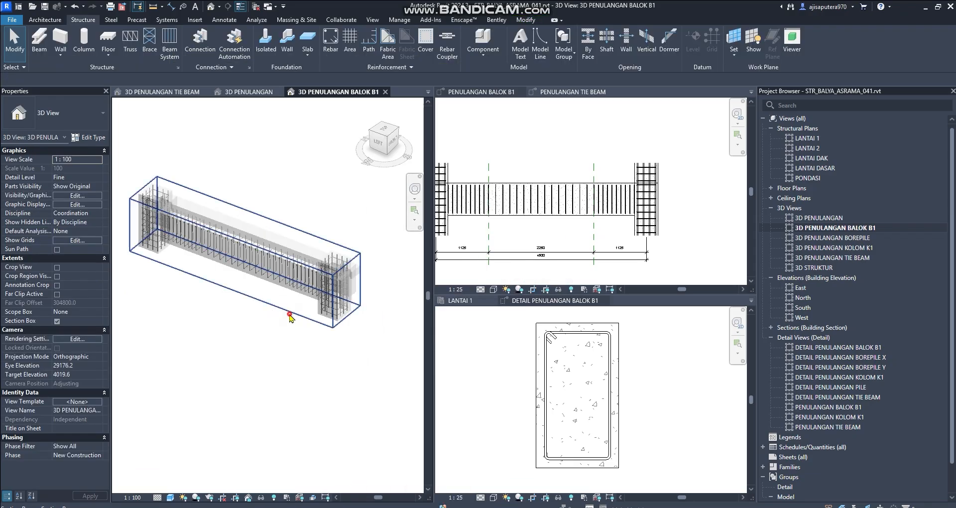
- Hide the section box outline in the 3D PENULANGAN BALOK B1 view
left_click(290, 317)
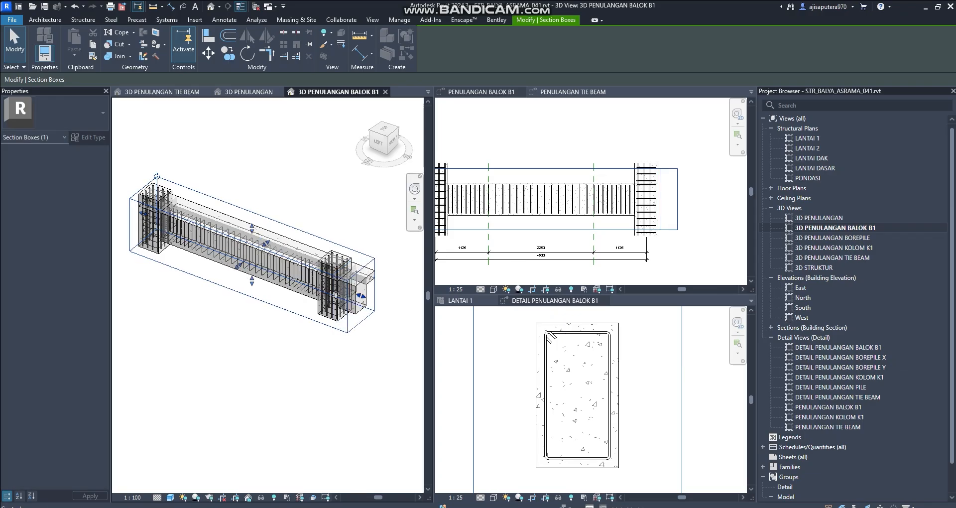
scroll(377, 312, "up", 1)
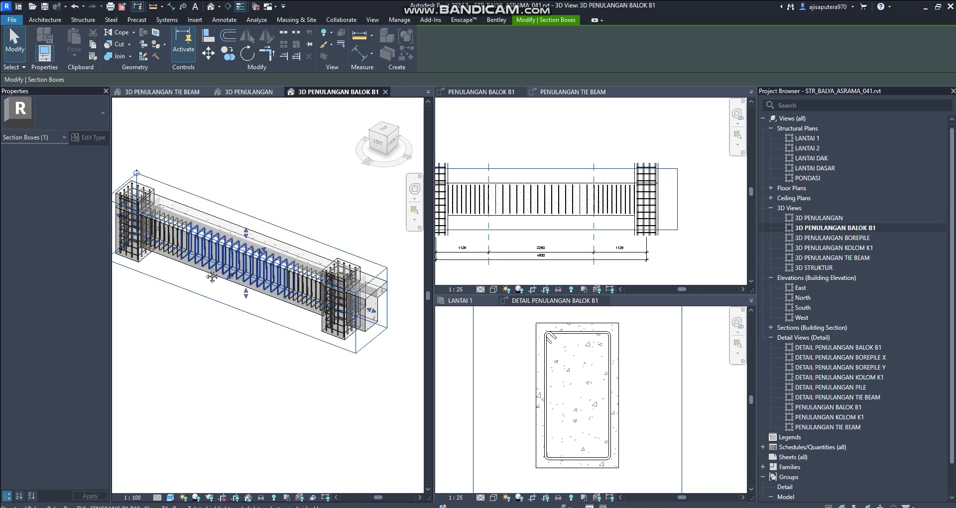
middle_click_drag(192, 254, 224, 268)
scroll(159, 234, "up", 2)
left_click_drag(151, 226, 140, 223)
middle_click_drag(323, 257, 235, 212)
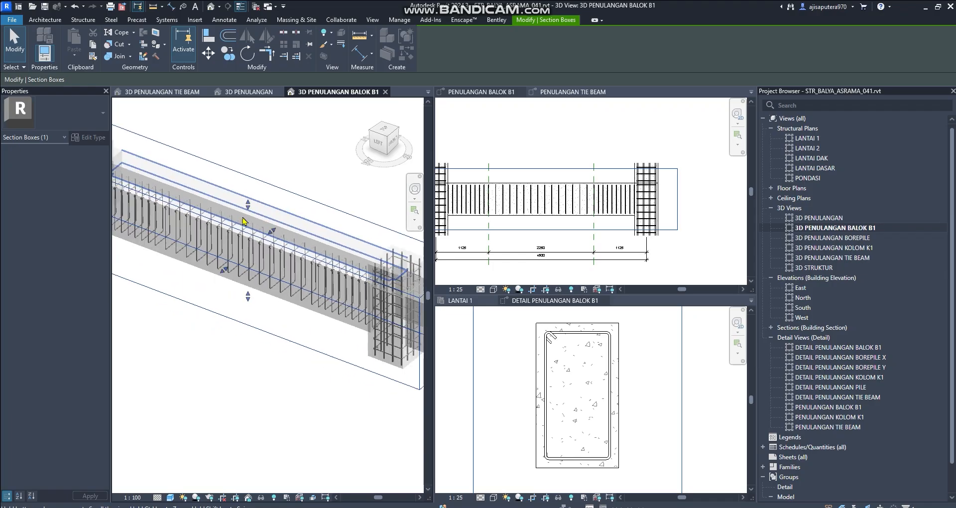
right_click(287, 342)
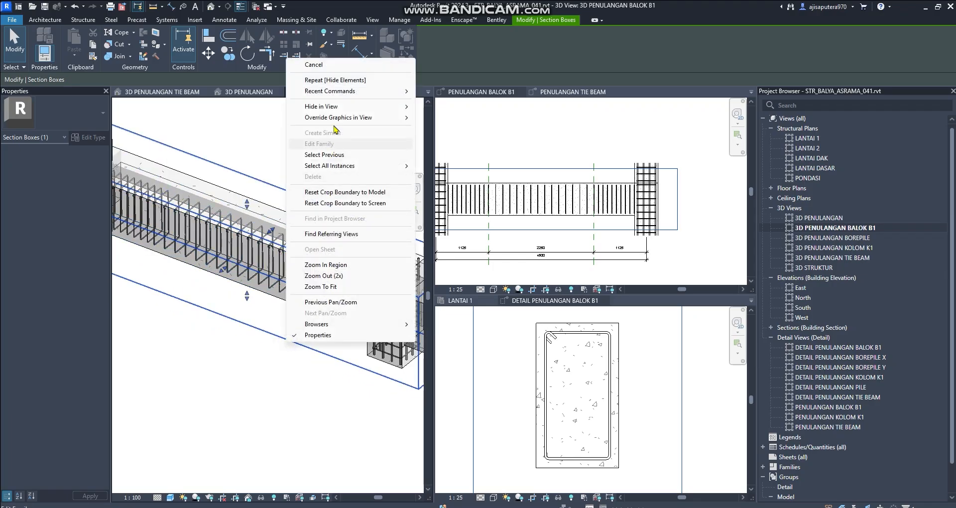
mouse_move(370, 107)
left_click(432, 107)
scroll(320, 212, "down", 2)
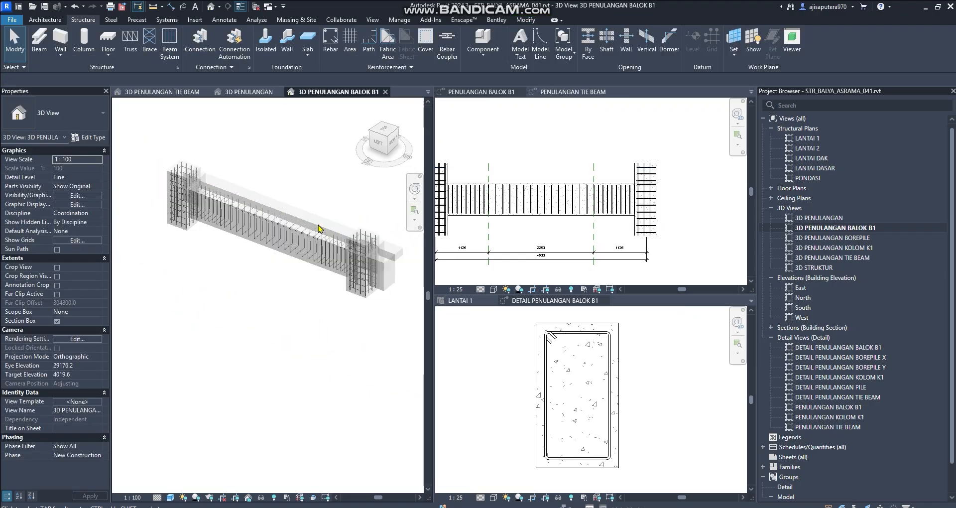
- Hide the concrete elements adjoining the reinforced B1 beam, including the floor slab, in the 3D view
middle_click_drag(306, 284, 347, 207, "shift")
left_click_drag(356, 191, 295, 265)
middle_click_drag(269, 269, 303, 220, "shift")
left_click(275, 260, "ctrl")
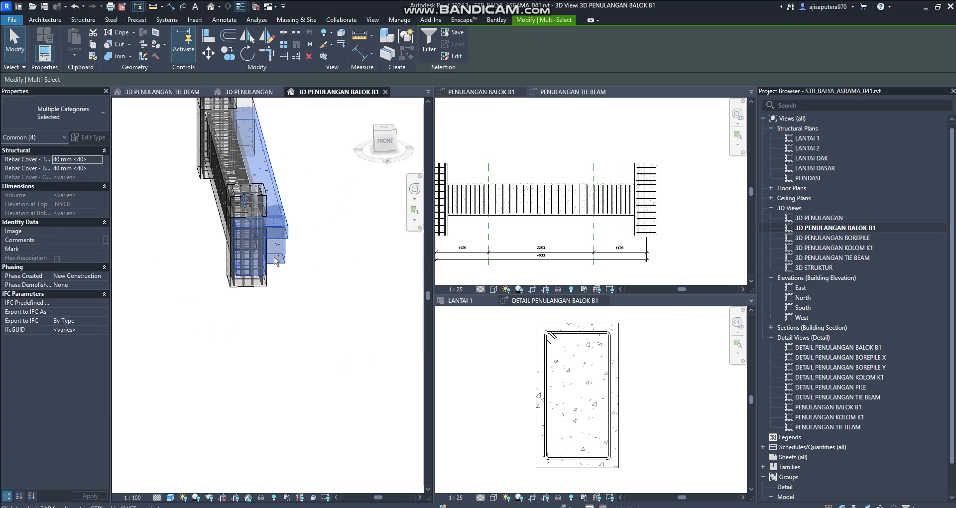
right_click(276, 232)
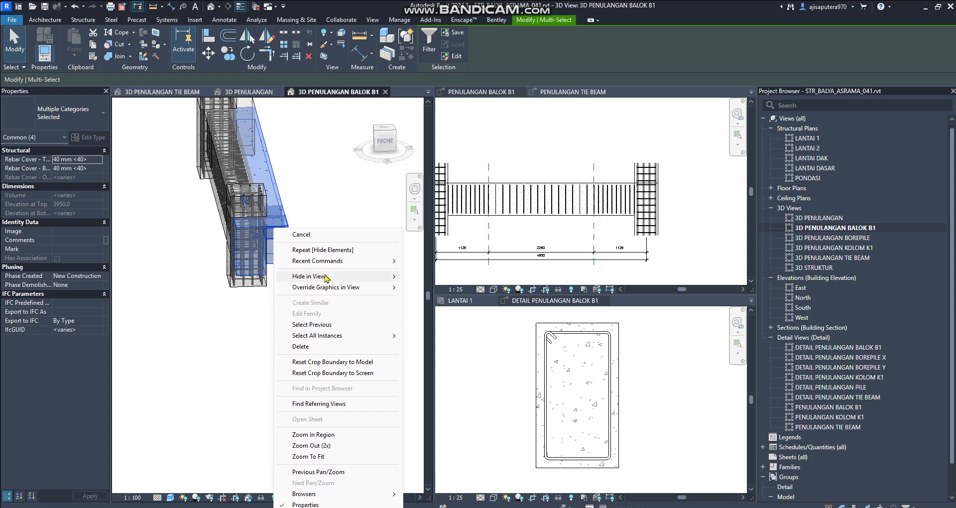
mouse_move(352, 277)
left_click(422, 277)
- Hide the remaining adjoining B1 700x400 beam so the 3D view shows only the reinforced beam and its columns
middle_click_drag(171, 278, 220, 265, "shift")
right_click(298, 158)
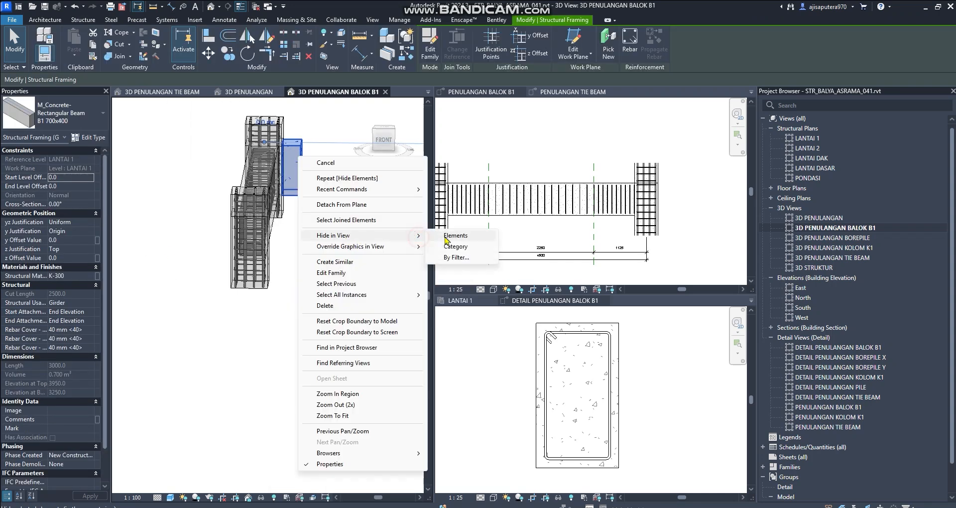
left_click(454, 235)
middle_click_drag(316, 226, 324, 320, "shift")
scroll(297, 306, "up", 4)
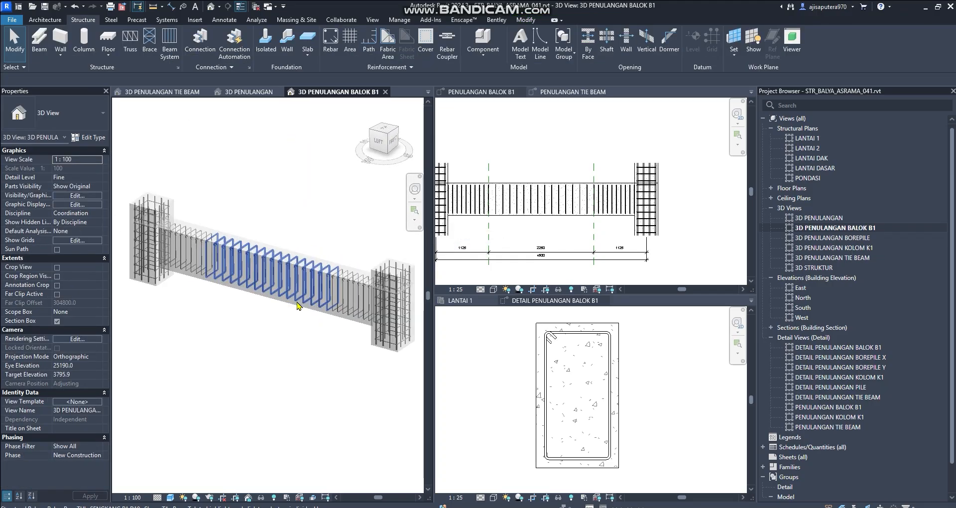
scroll(288, 318, "down", 2)
left_click(284, 336)
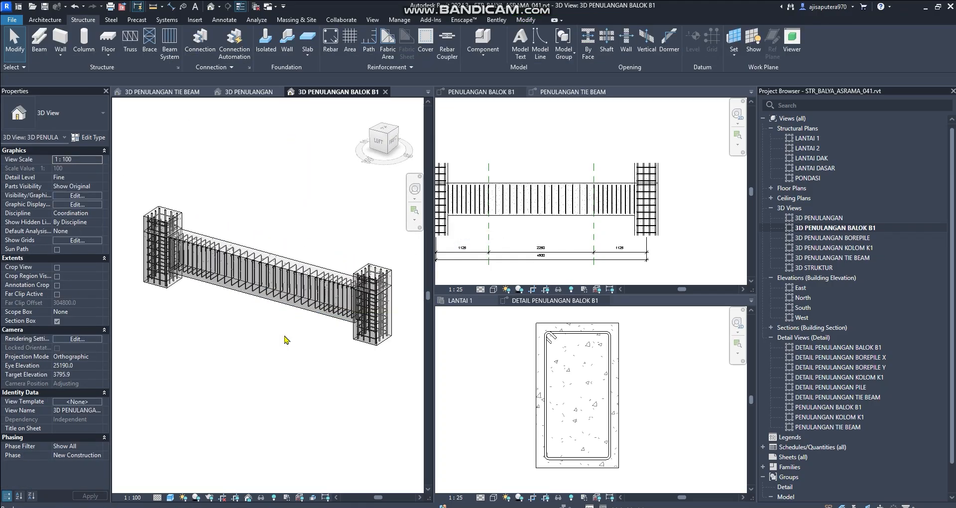
- Start placing rebar in the beam section of DETAIL PENULANGAN BALOK B1, using shape 00 oriented perpendicular to cover
left_click(572, 409)
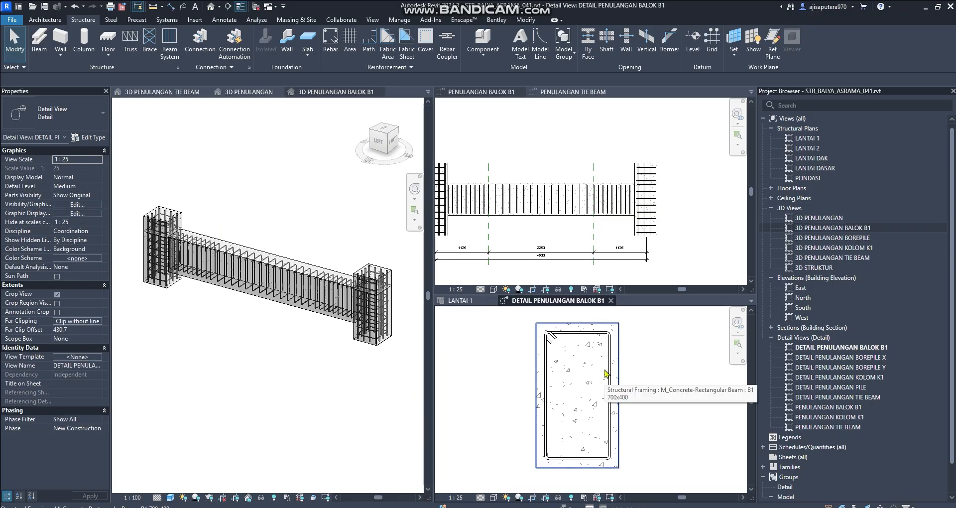
mouse_move(650, 354)
middle_mouse_down()
mouse_move(642, 371)
mouse_move(644, 351)
middle_mouse_up()
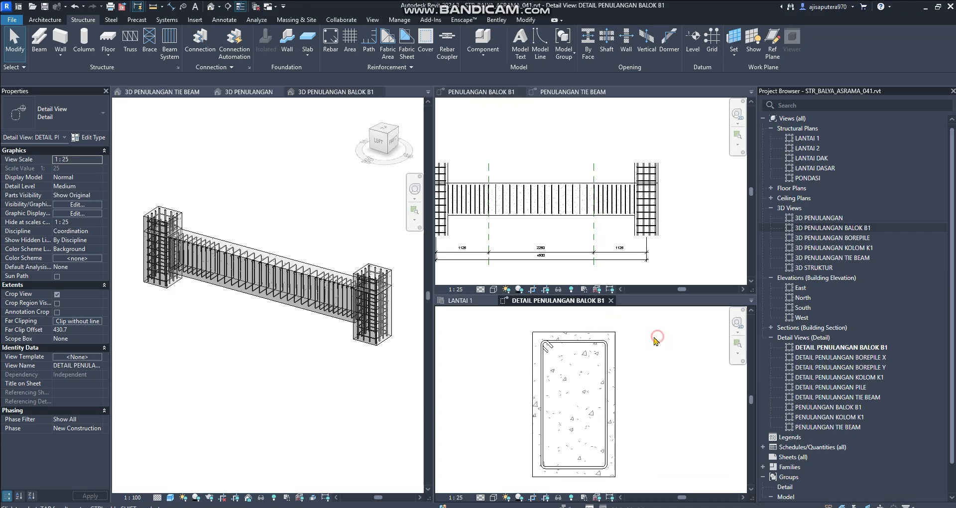
left_click(616, 332)
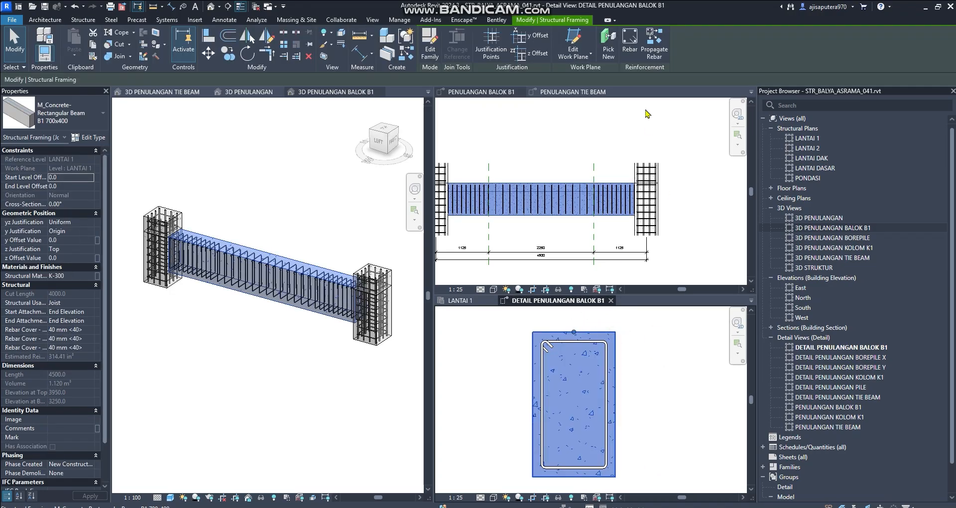
left_click(629, 43)
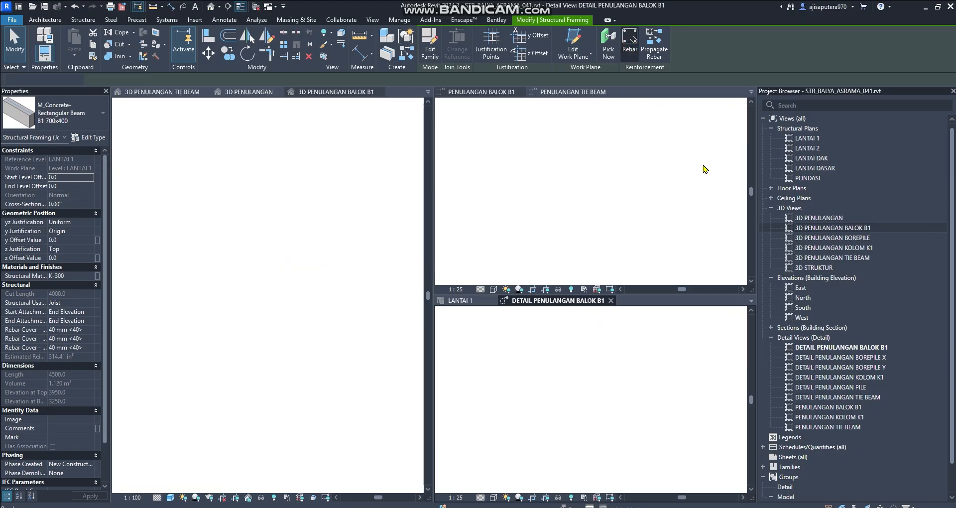
scroll(809, 172, "up", 15)
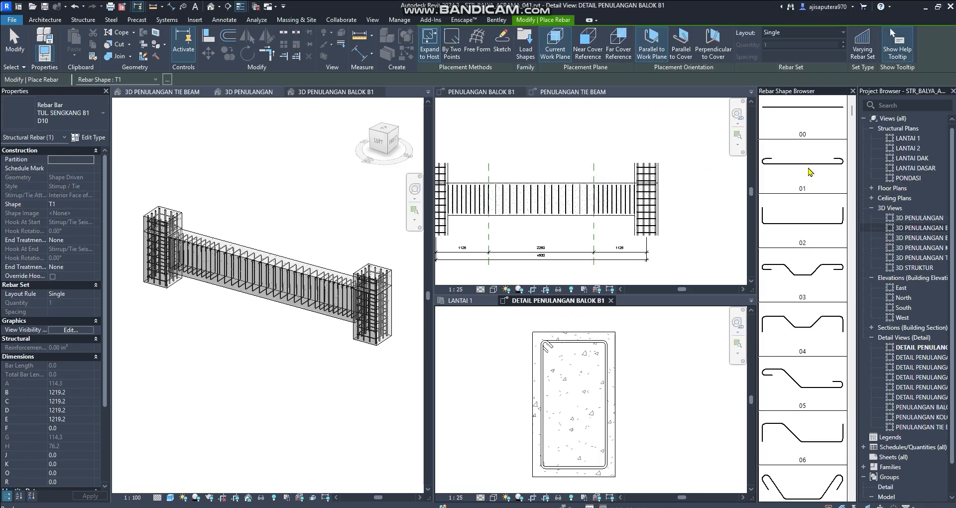
scroll(809, 172, "up", 1)
left_click(811, 131)
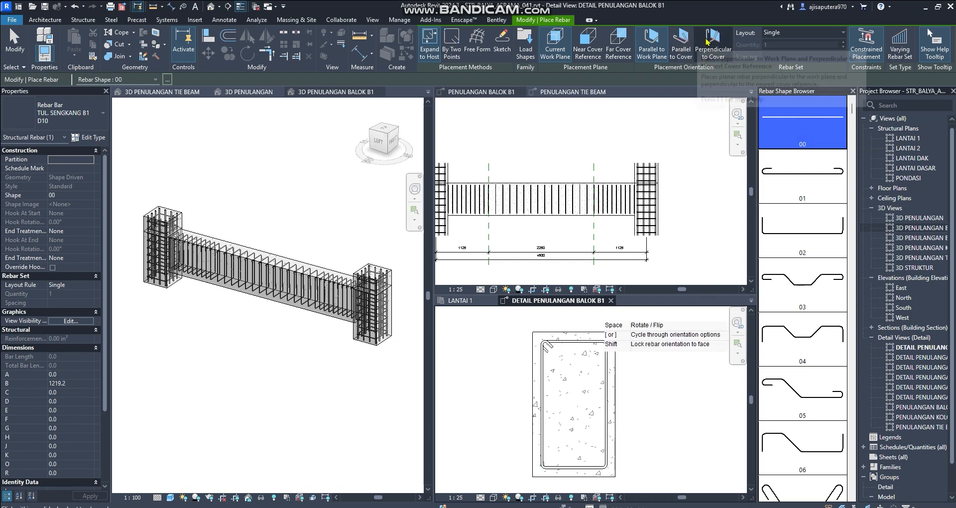
left_click(708, 45)
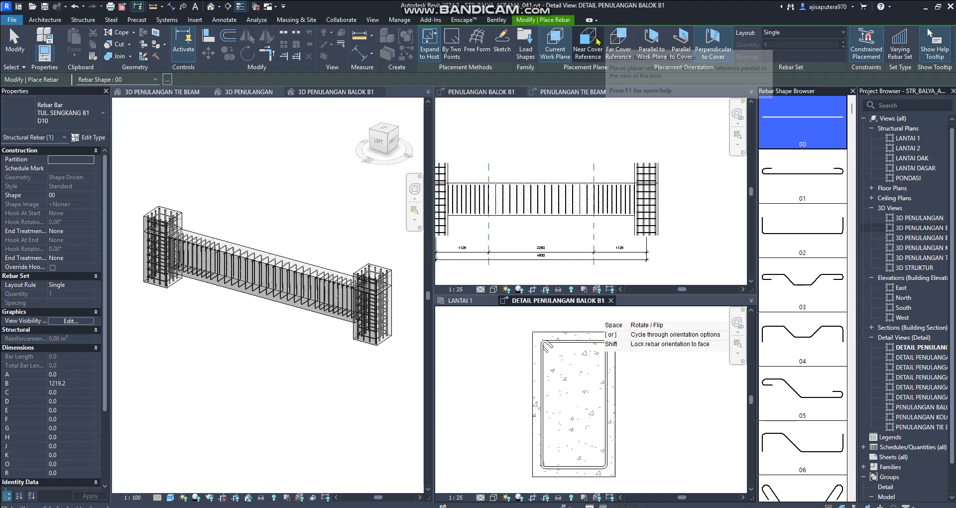
scroll(573, 348, "up", 5)
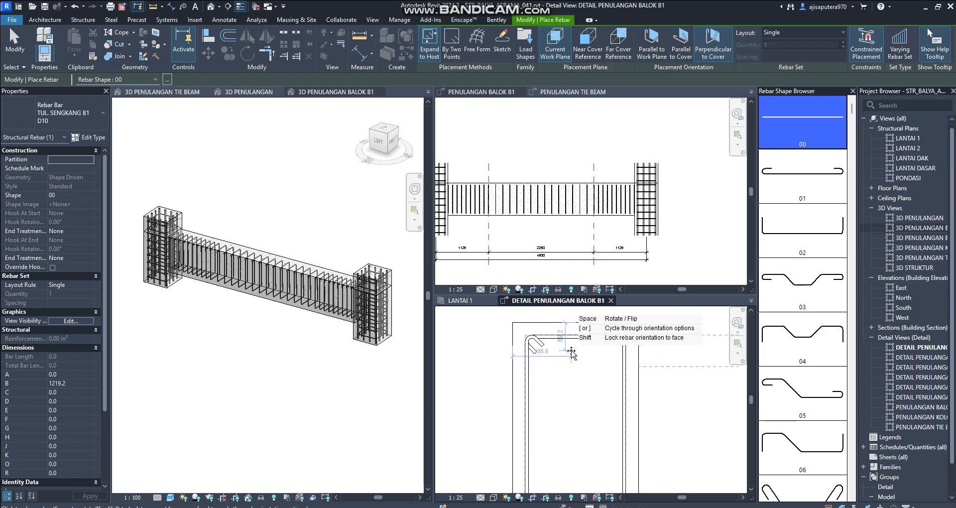
- Duplicate the rebar type TUL. UTAMA KOLOM K1 D22 as TUL. UTAMA BALOK B1 D22
left_click(102, 115)
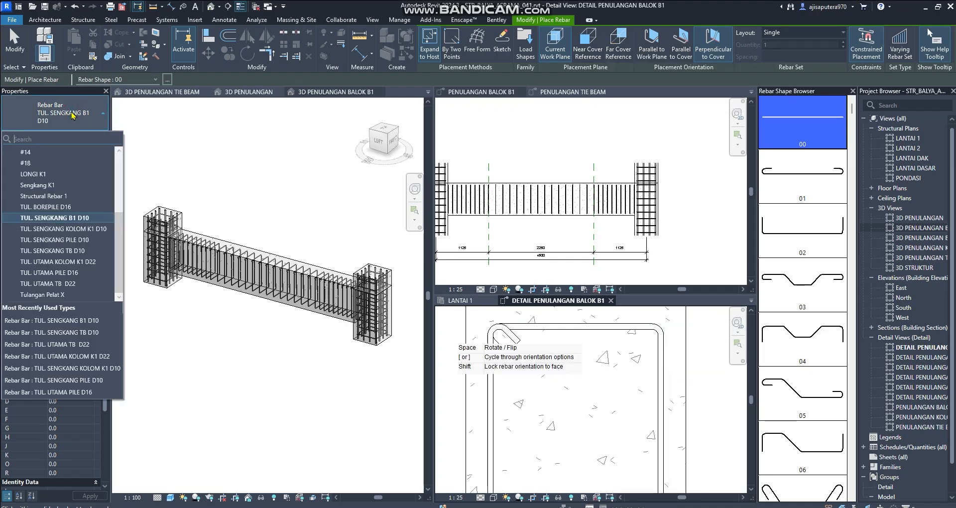
left_click(88, 262)
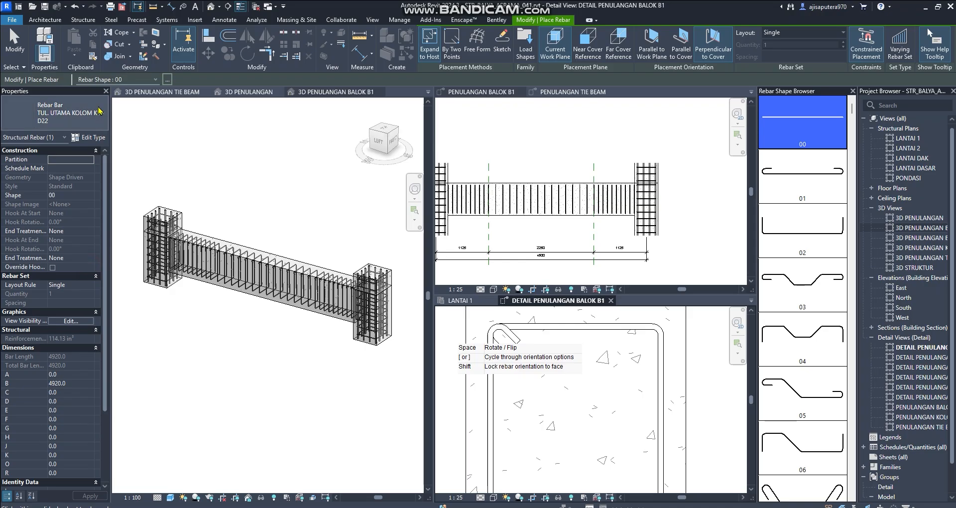
left_click(92, 137)
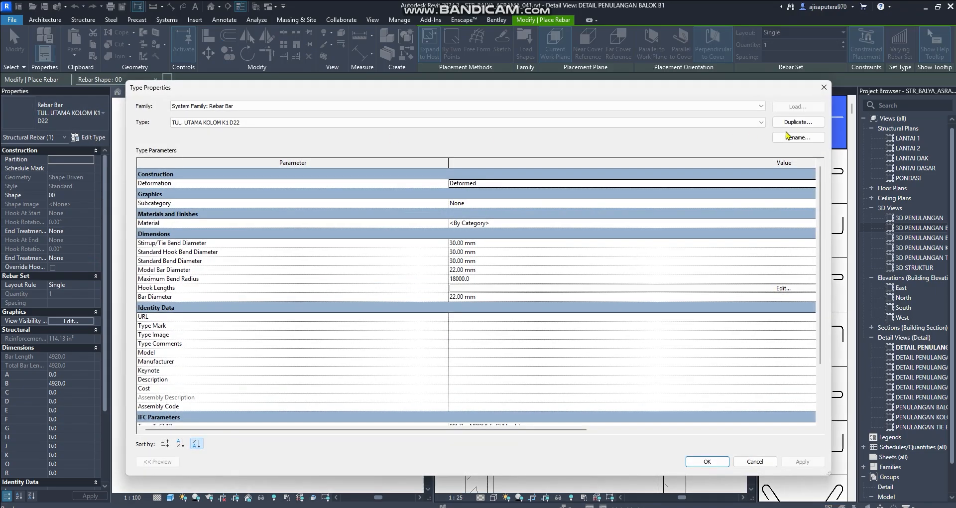
left_click(798, 122)
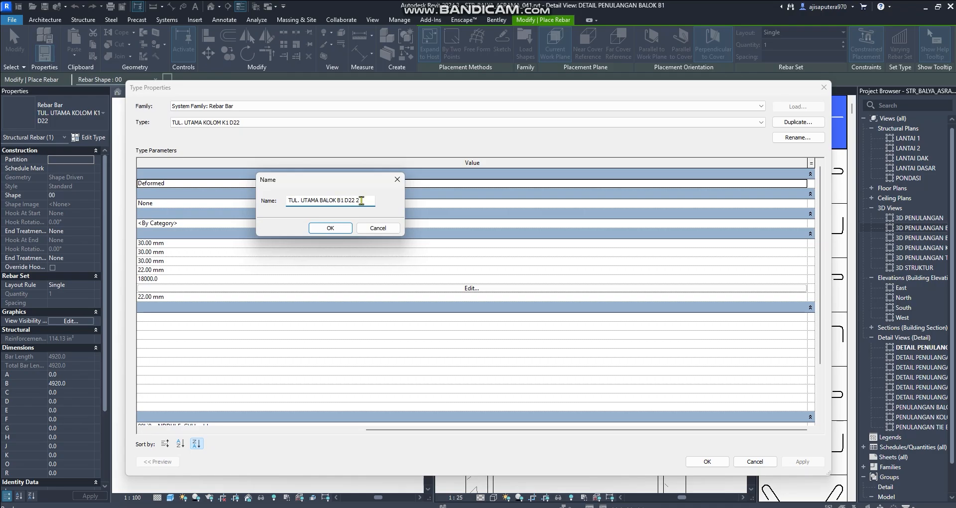
left_click(331, 228)
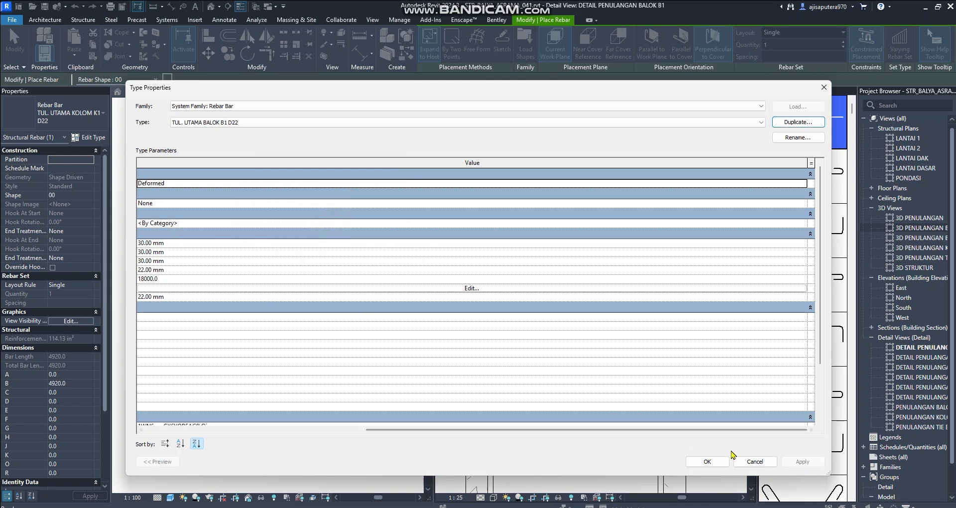
left_click(718, 461)
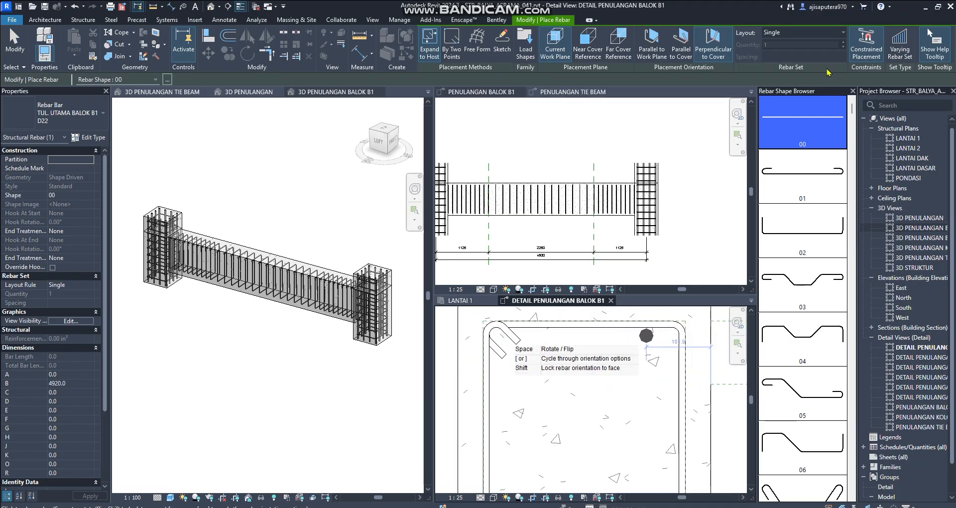
- Place fixed-number sets of 3 main bars along the top and bottom inside the beam's stirrup
left_click(826, 33)
left_click(793, 54)
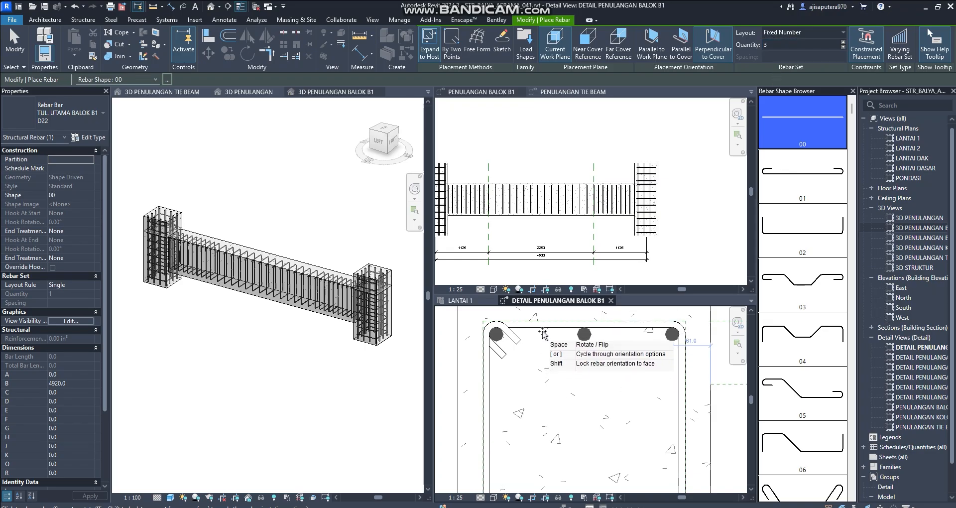
left_click(543, 333)
scroll(562, 399, "down", 2)
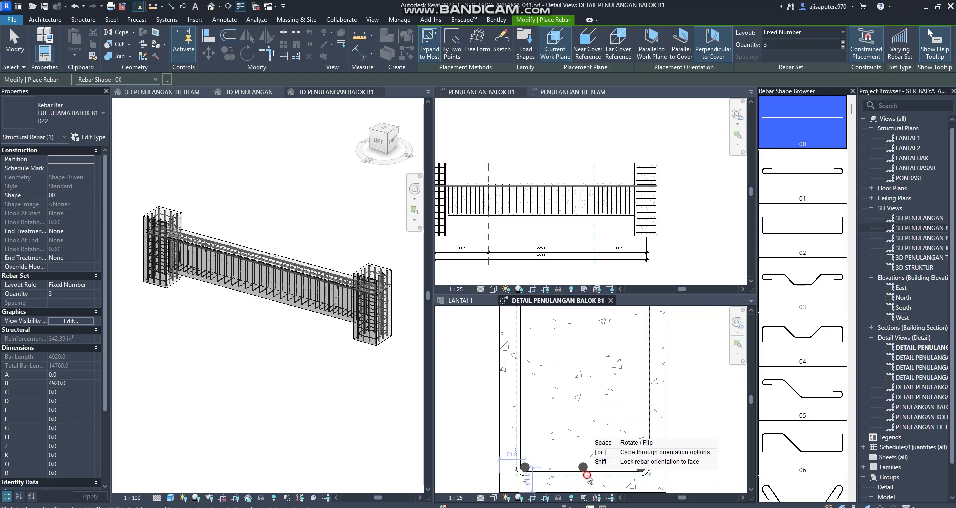
left_click(586, 477)
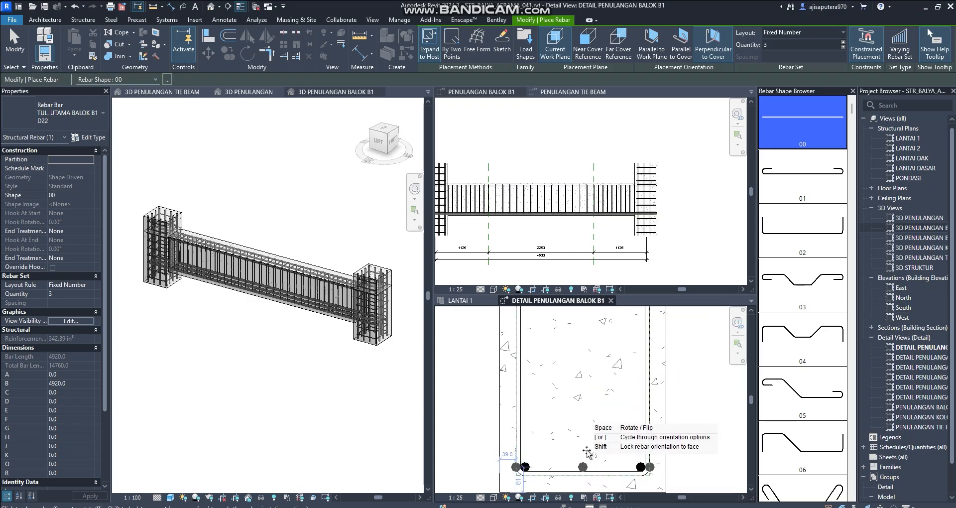
key("Escape")
key("Escape")
- Copy the bottom main bar set 70 mm upward and set the copied row's quantity to 2
scroll(554, 426, "up", 3)
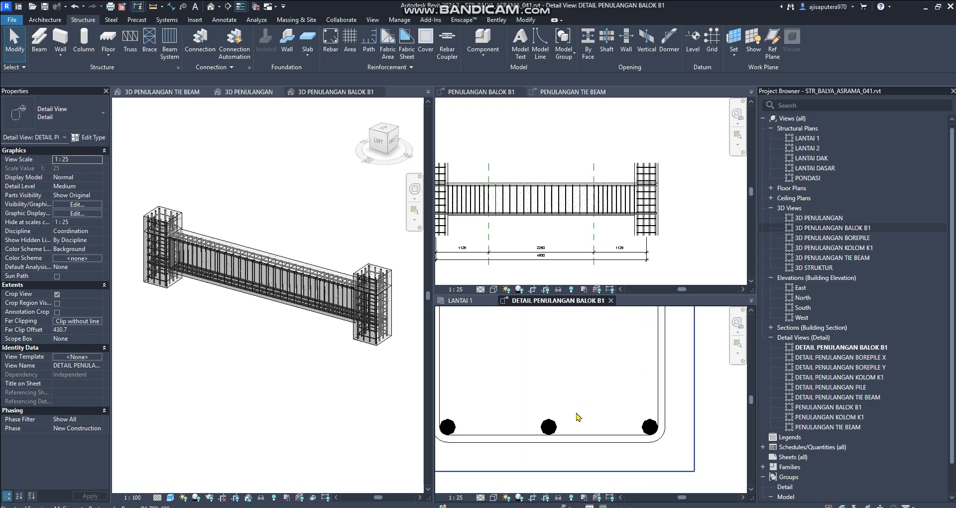
left_click(553, 427)
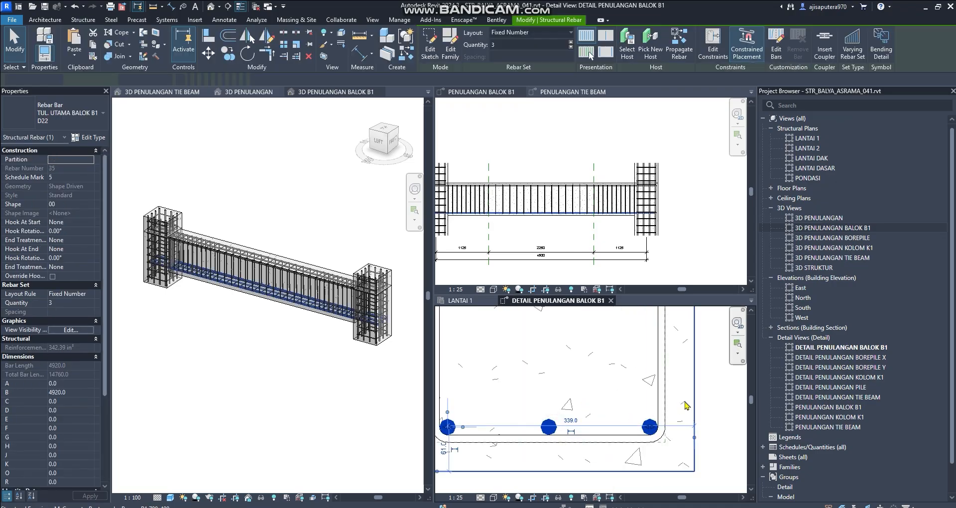
key("c")
key("o")
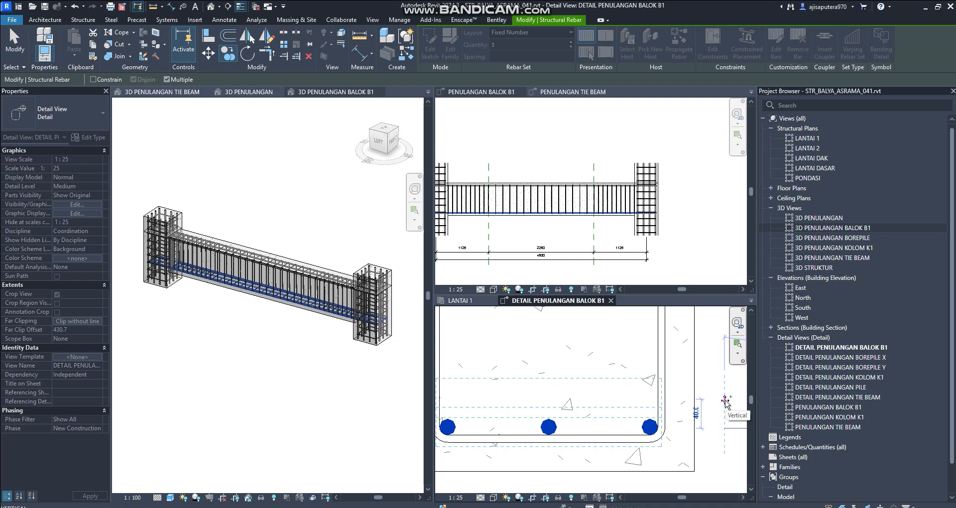
type("70")
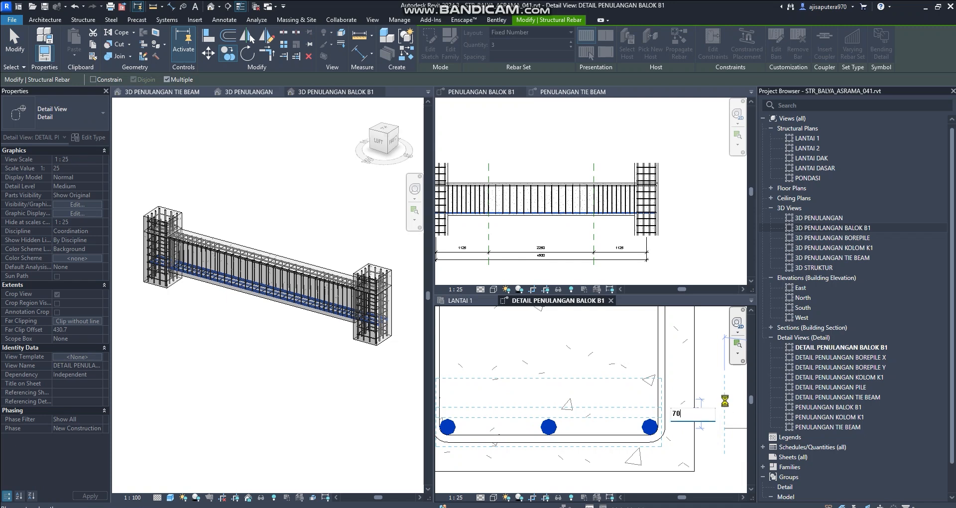
key("Return")
key("Escape")
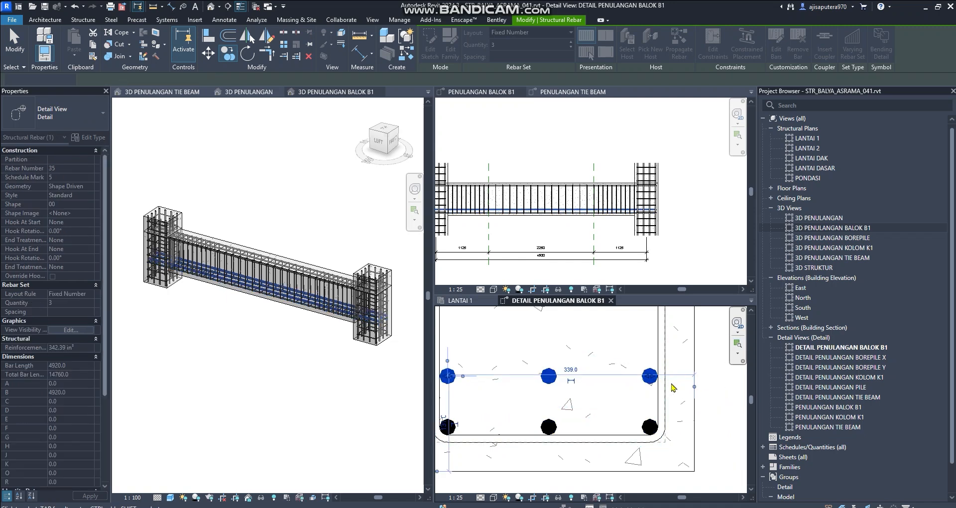
key("Escape")
middle_click_drag(654, 382, 644, 398)
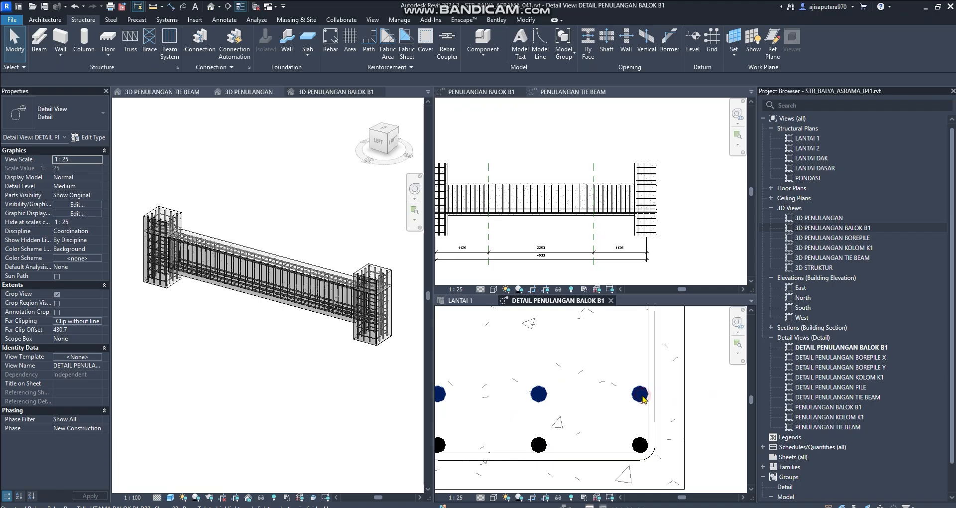
left_click(640, 395)
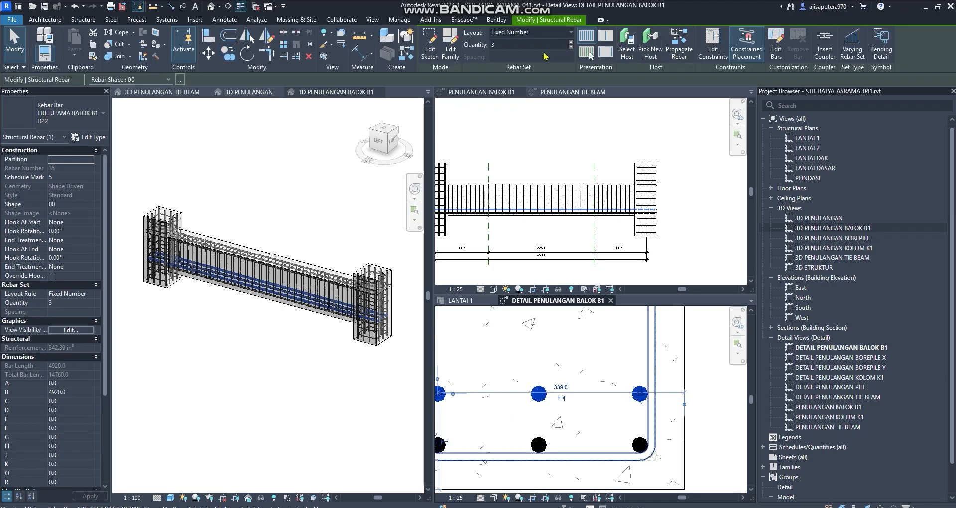
left_click(571, 47)
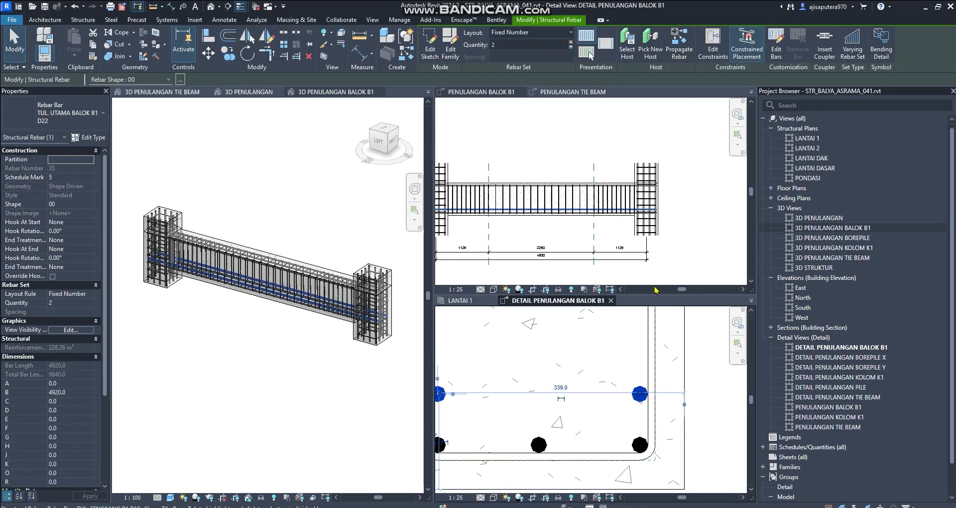
- Draw a horizontal reference plane across the B1 beam section at mid-height and extend its right end slightly beyond the concrete edge
left_click(718, 342)
scroll(718, 342, "down", 5)
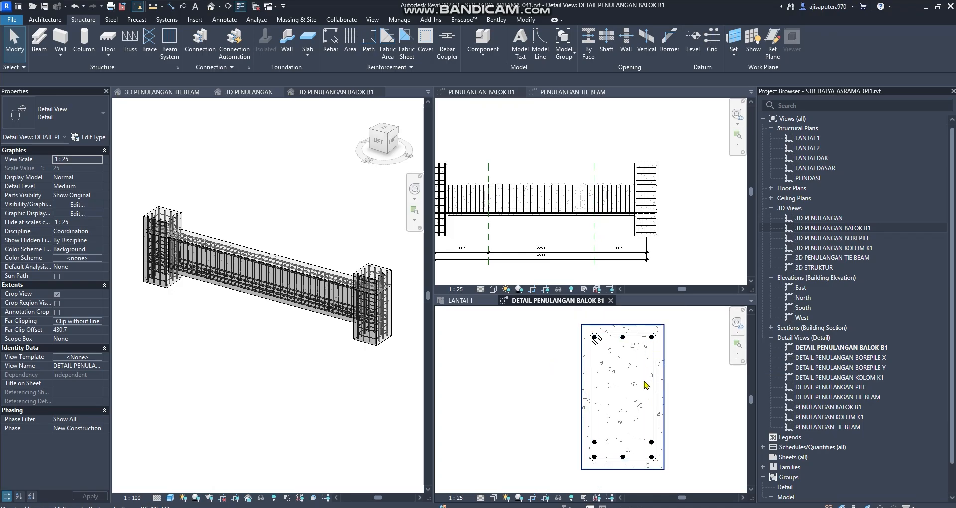
scroll(607, 408, "up", 1)
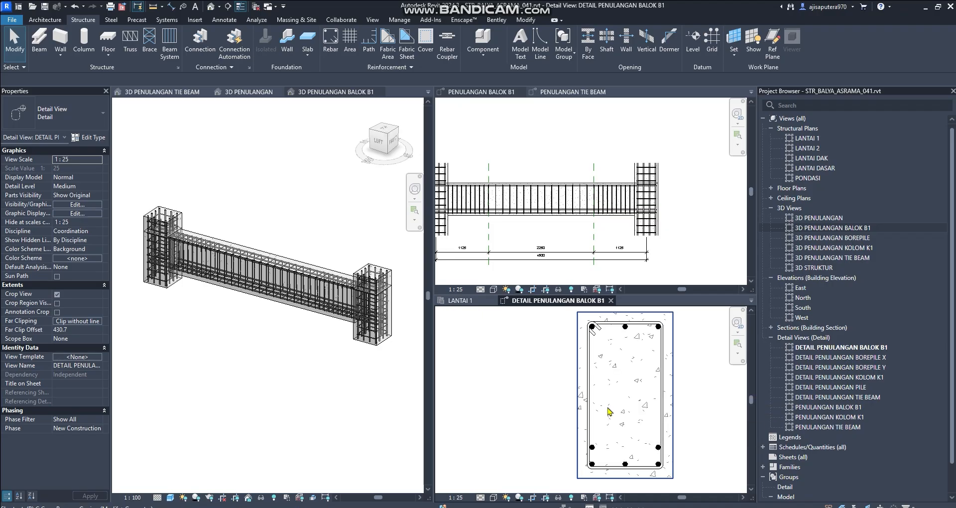
key("r")
key("p")
left_click(580, 395)
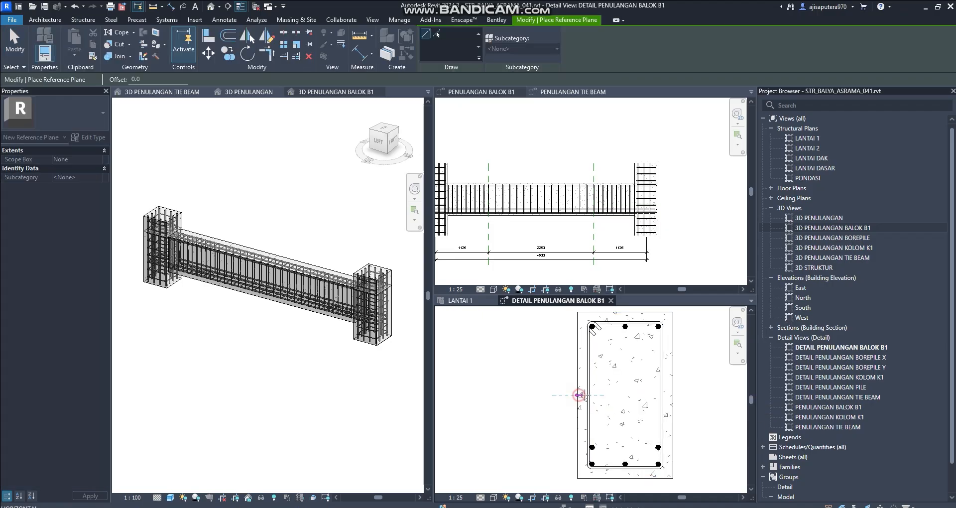
left_click(673, 395)
key("Escape")
key("Escape")
left_click(644, 396)
left_click_drag(692, 394, 693, 395)
key("Escape")
left_click(685, 394)
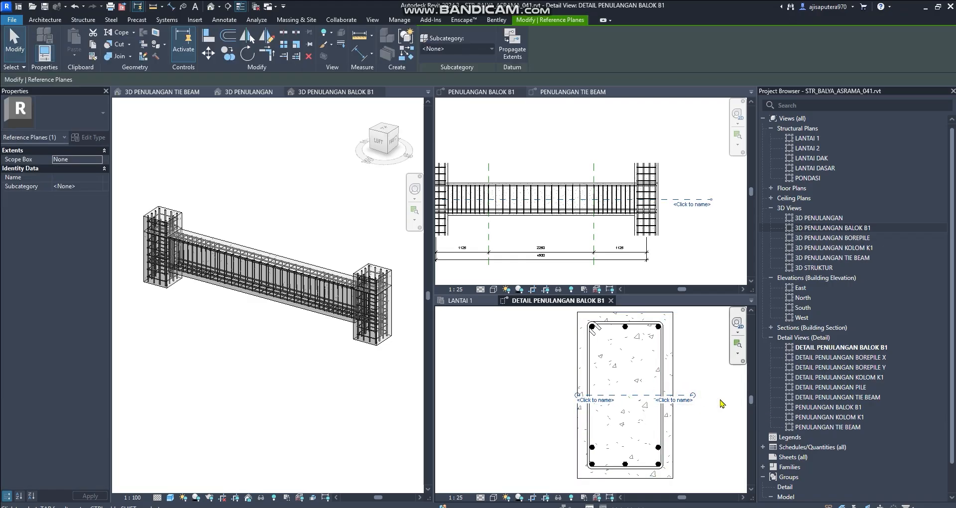
key("c")
key("o")
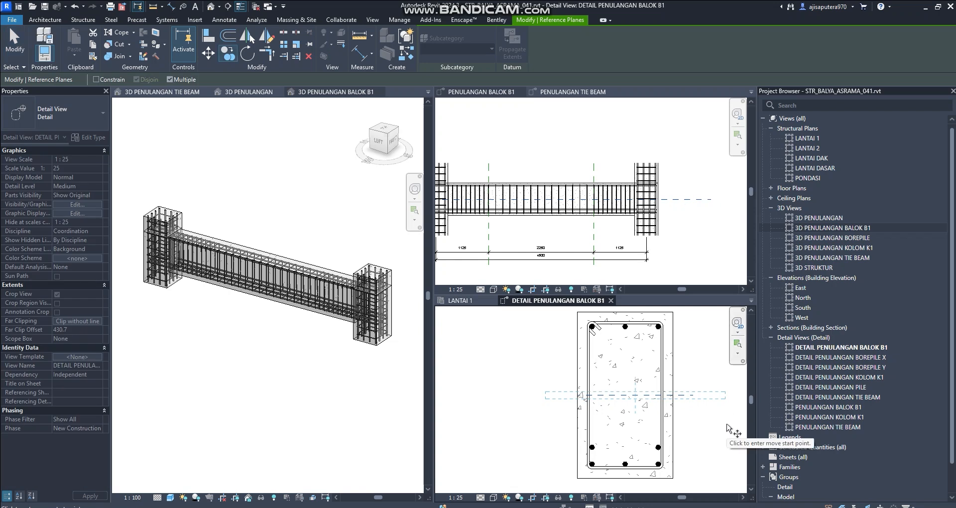
key("Escape")
key("Escape")
scroll(701, 397, "up", 3)
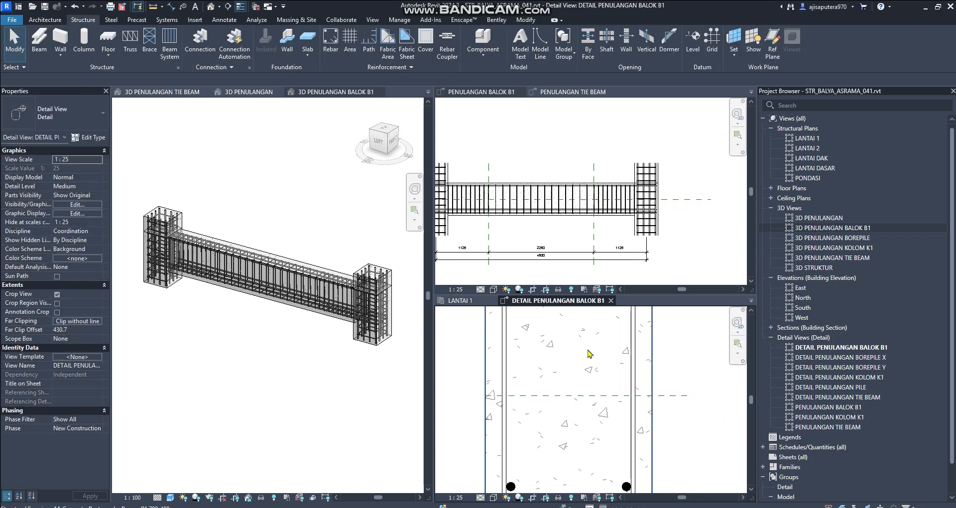
key("o")
key("f")
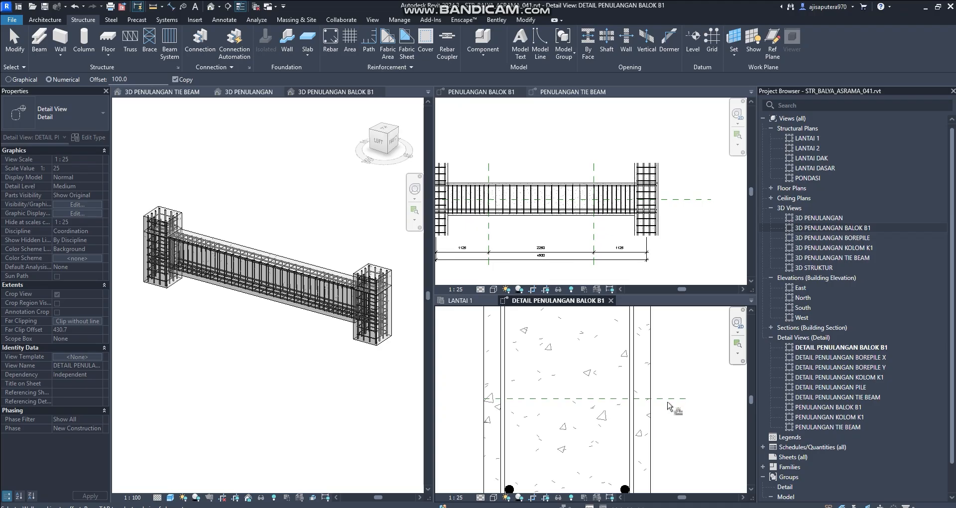
middle_click_drag(664, 399, 648, 422)
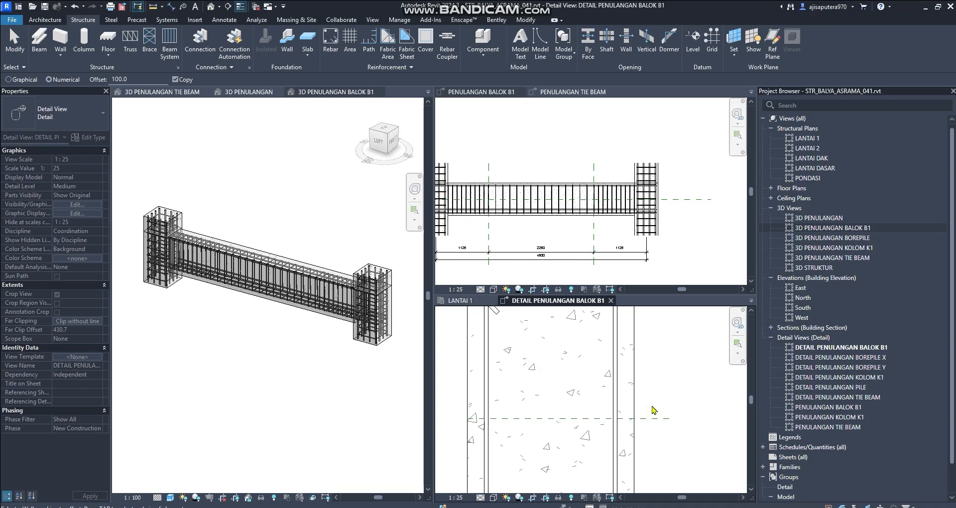
- Copy the mid-height reference plane 100 mm upward in the beam section
left_click(655, 418)
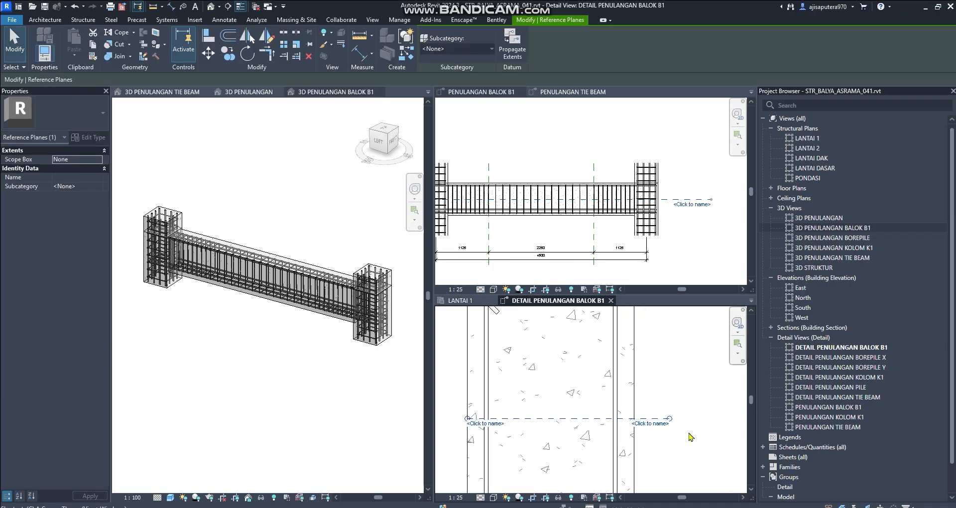
key("c")
key("o")
left_click(709, 444)
type("100")
key("Return")
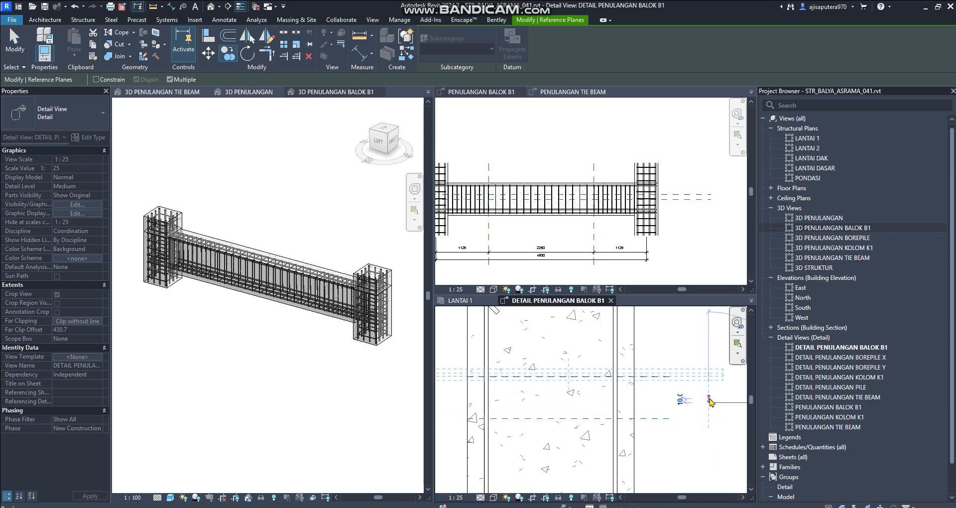
key("Escape")
key("Escape")
- Copy the mid-height reference plane 100 mm downward in the beam section
left_click(658, 419)
middle_click_drag(706, 441, 707, 392)
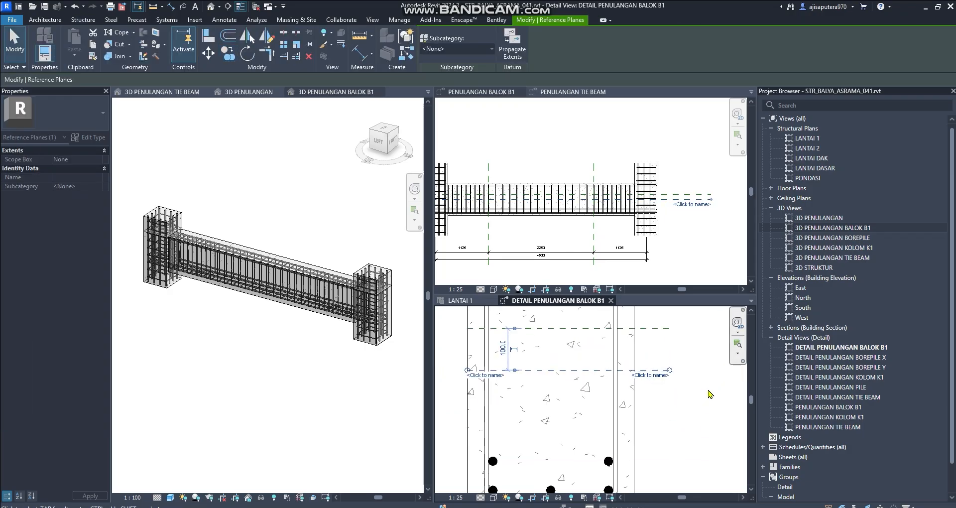
key("c")
key("o")
left_click(709, 392)
type("1")
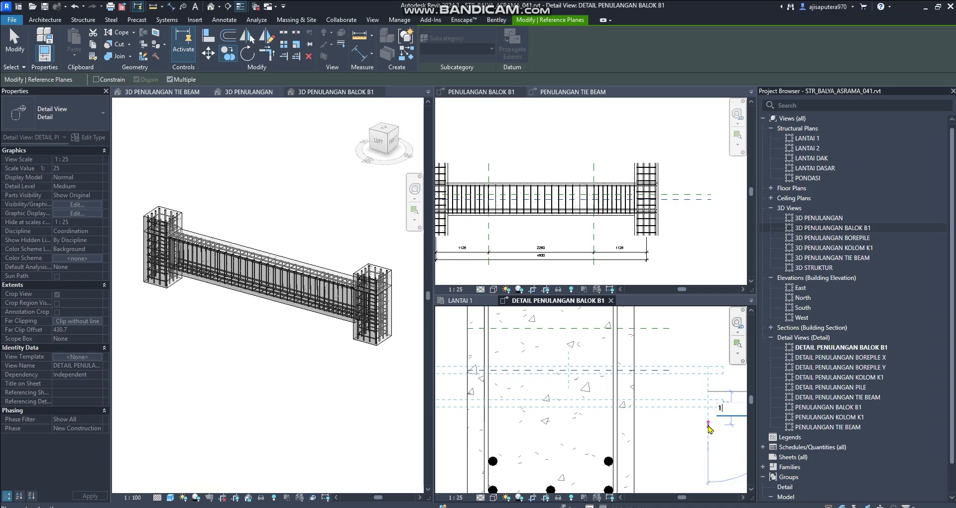
key("Return")
key("Escape")
key("Escape")
- Delete the original mid-height reference plane, keeping the copies above and below it
scroll(713, 403, "down", 2)
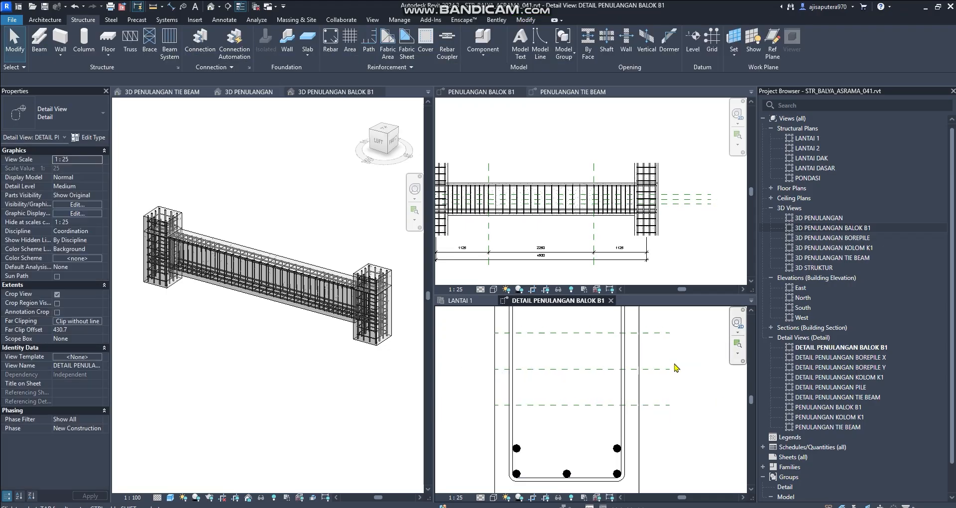
middle_click_drag(712, 404, 697, 420)
scroll(677, 408, "up", 1)
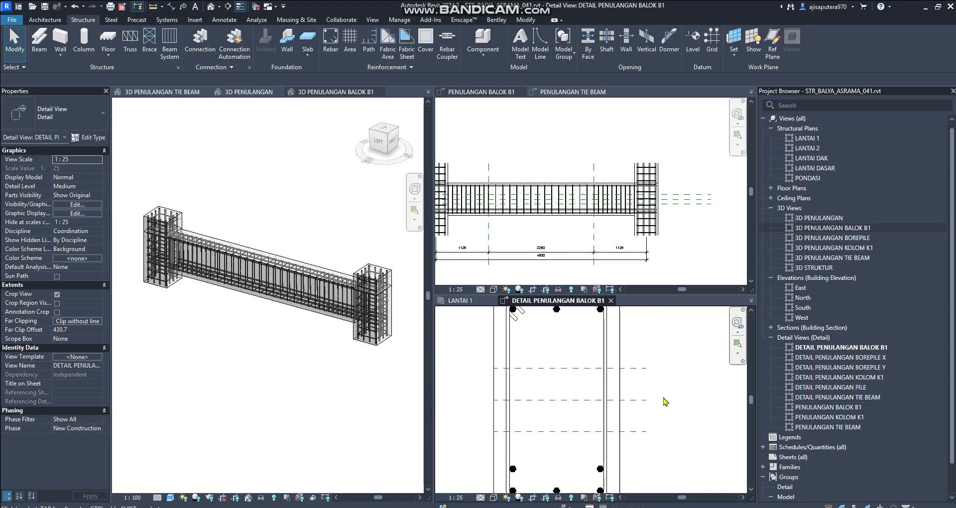
left_click(637, 401)
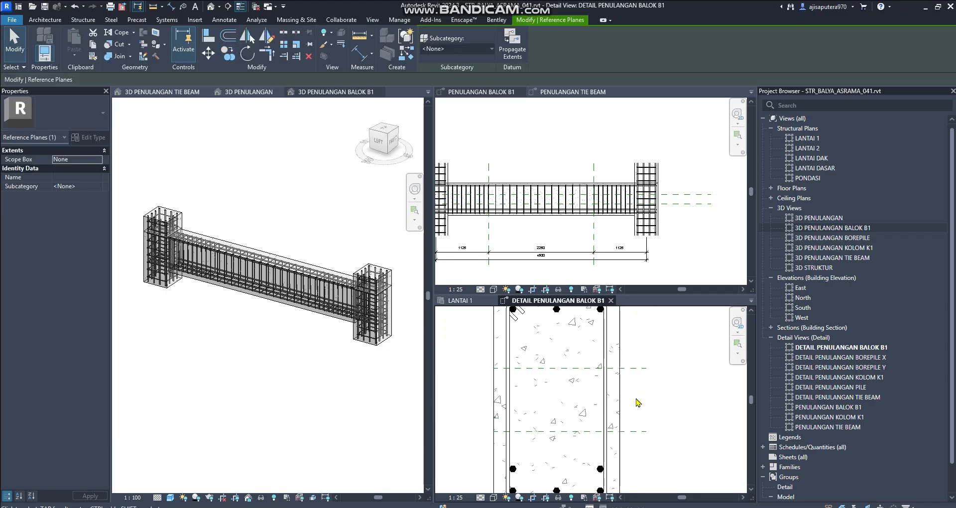
key("Delete")
- Copy the two-bar row above the bottom main bars vertically up onto the lower reference plane
scroll(642, 422, "up", 2)
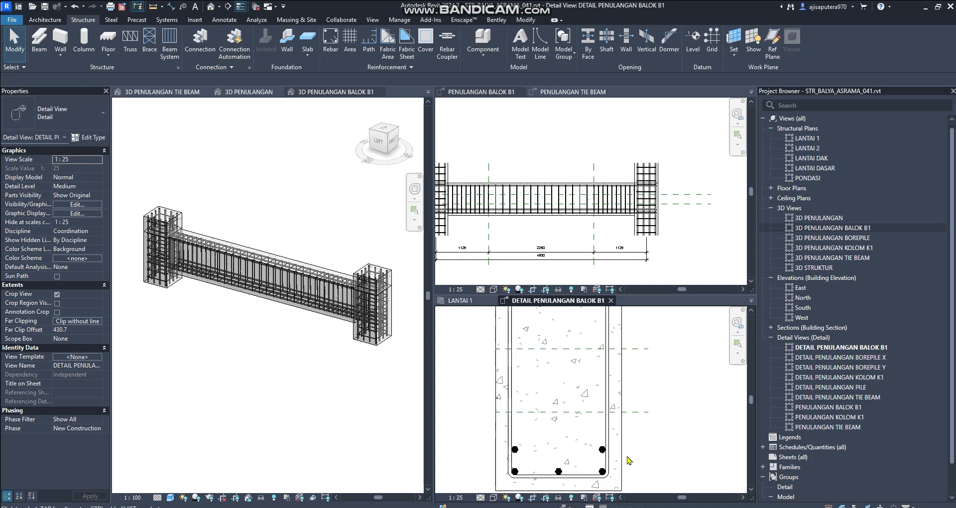
scroll(594, 450, "up", 1)
left_click(588, 446)
scroll(533, 432, "down", 2)
middle_click_drag(547, 413, 640, 415)
scroll(546, 439, "up", 1)
scroll(548, 445, "down", 1)
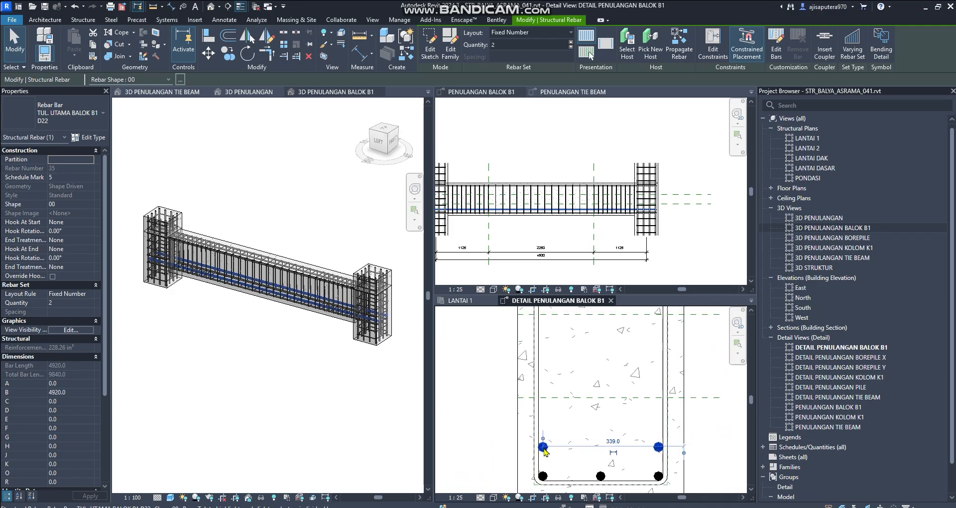
scroll(545, 451, "up", 1)
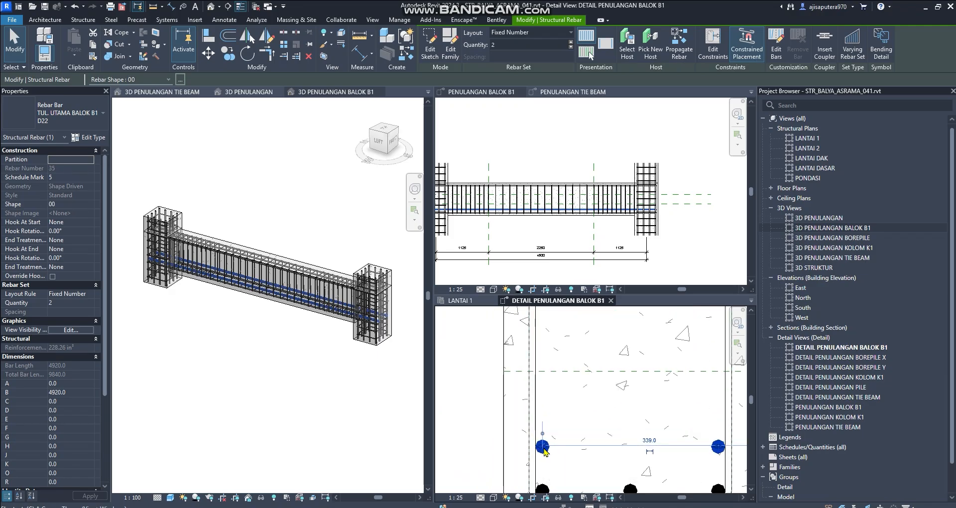
scroll(544, 450, "up", 1)
key("c")
key("o")
left_click(542, 447)
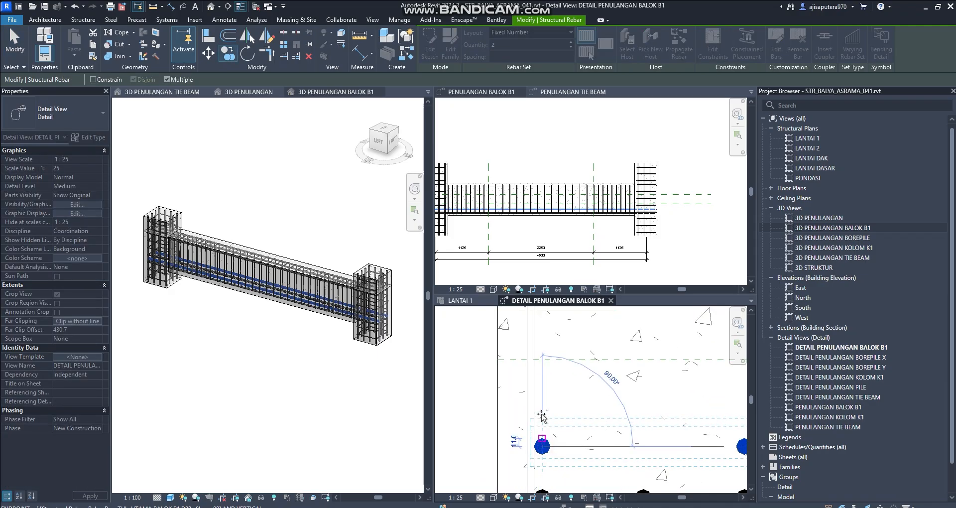
left_click(542, 359)
middle_click_drag(617, 386, 523, 414)
key("Escape")
key("Escape")
scroll(523, 414, "down", 3)
scroll(605, 412, "down", 2)
scroll(606, 411, "up", 4)
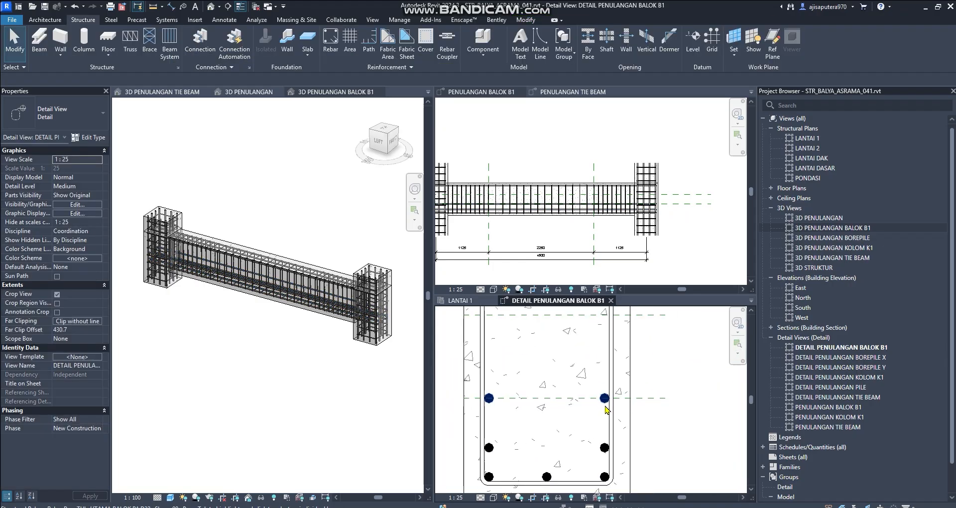
- Duplicate the rebar type of the two bars on the lower reference plane as TUL. PINGGANG BALOK B1 D13
scroll(606, 409, "down", 4)
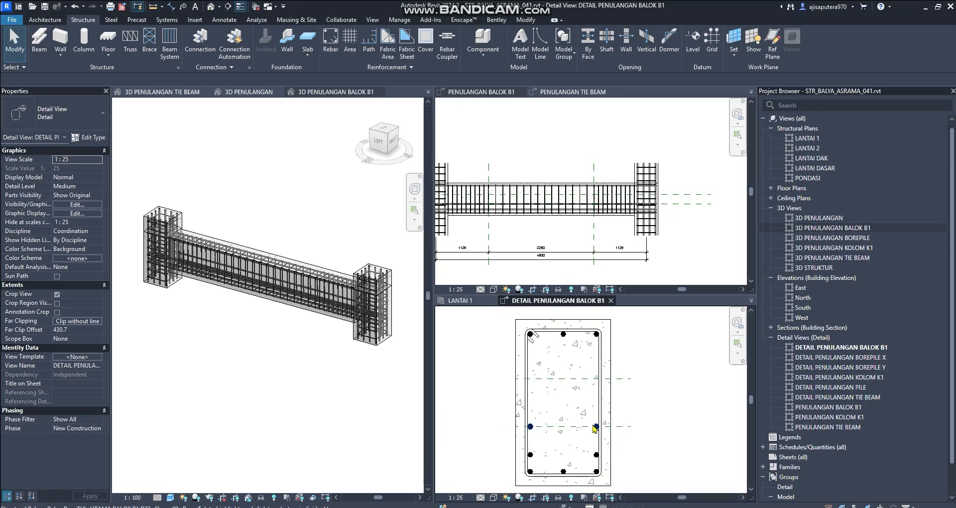
scroll(597, 426, "up", 2)
scroll(597, 424, "up", 2)
middle_click_drag(656, 421, 698, 391)
scroll(699, 390, "down", 2)
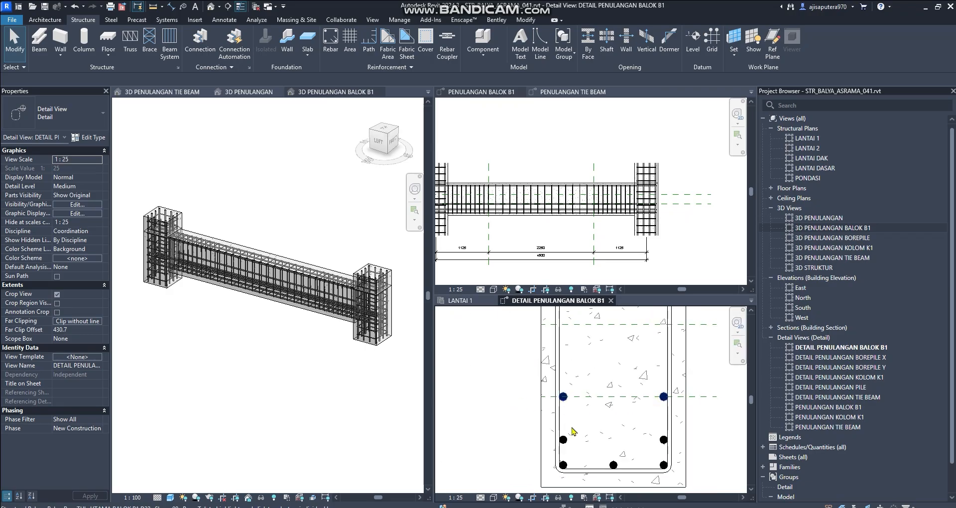
scroll(623, 396, "up", 4)
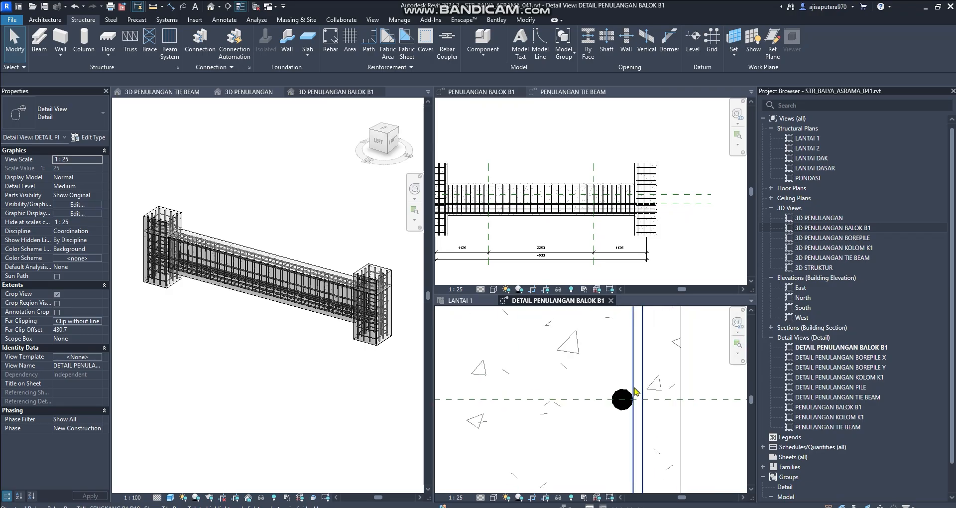
left_click(621, 394)
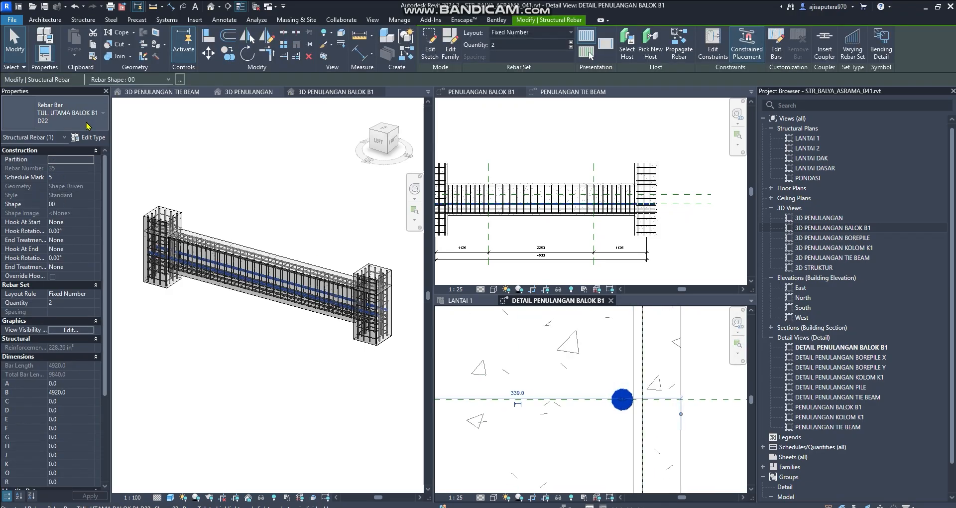
left_click(87, 137)
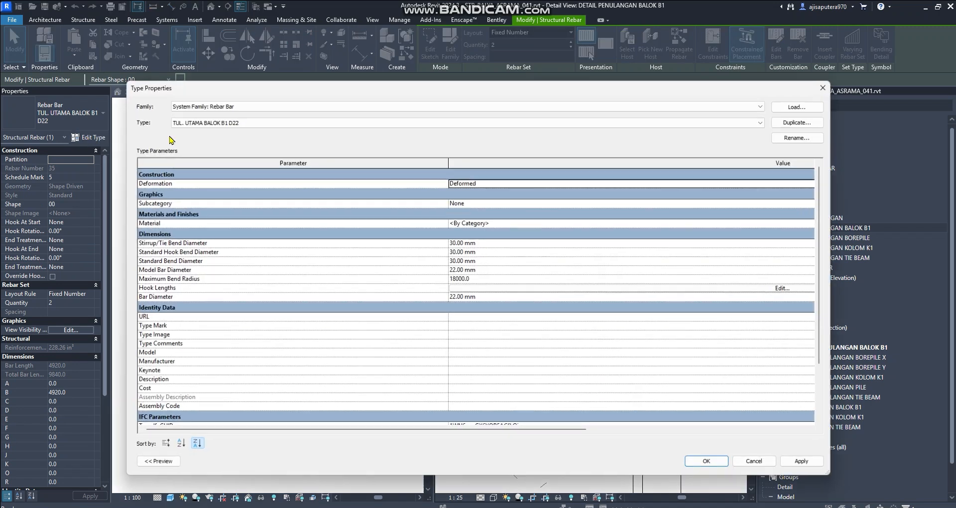
left_click(798, 123)
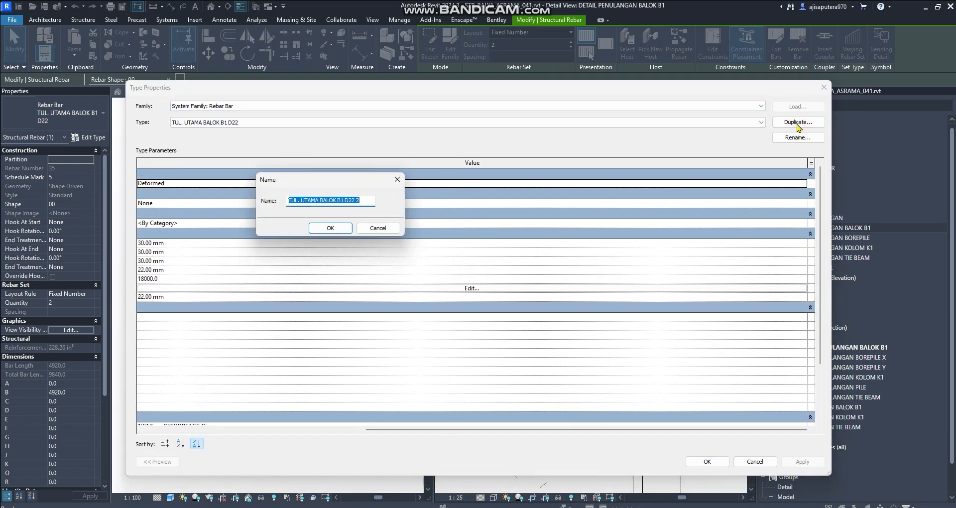
left_click(304, 198)
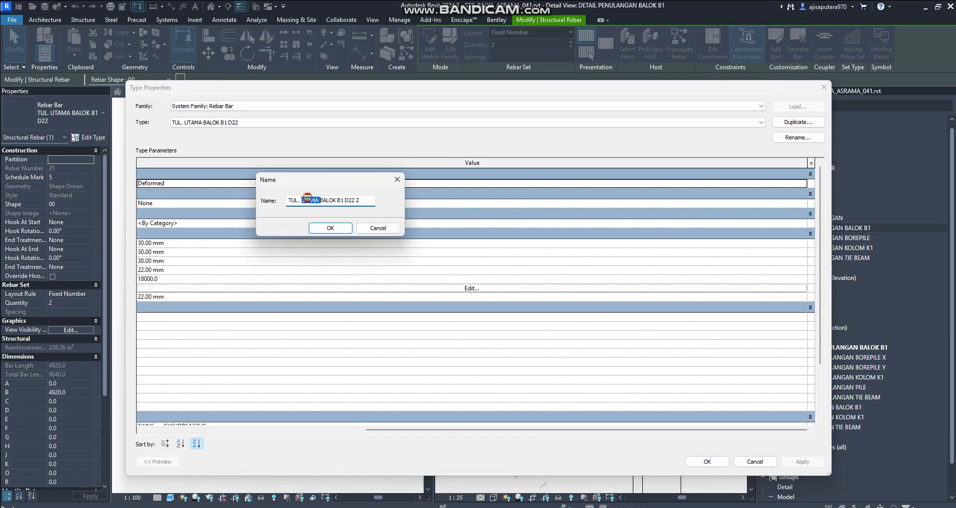
type("PIN")
type("13")
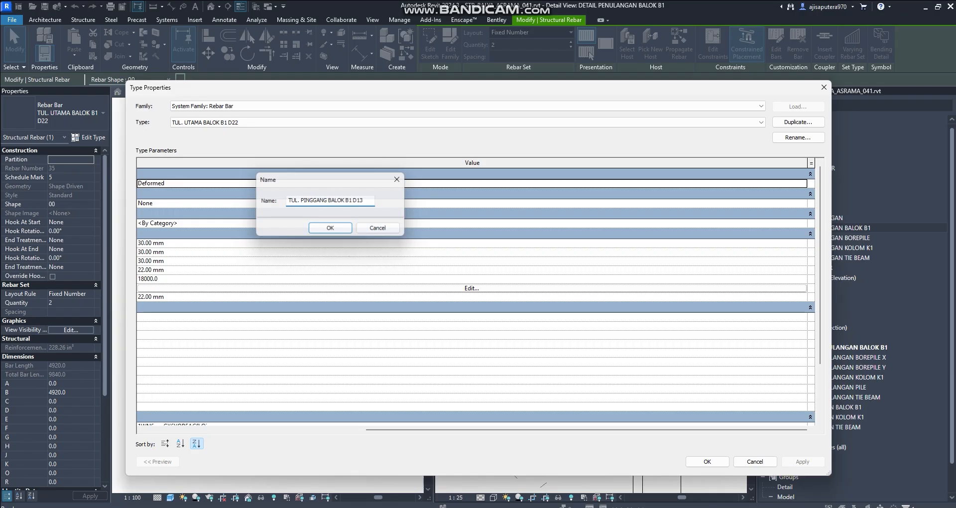
key("Return")
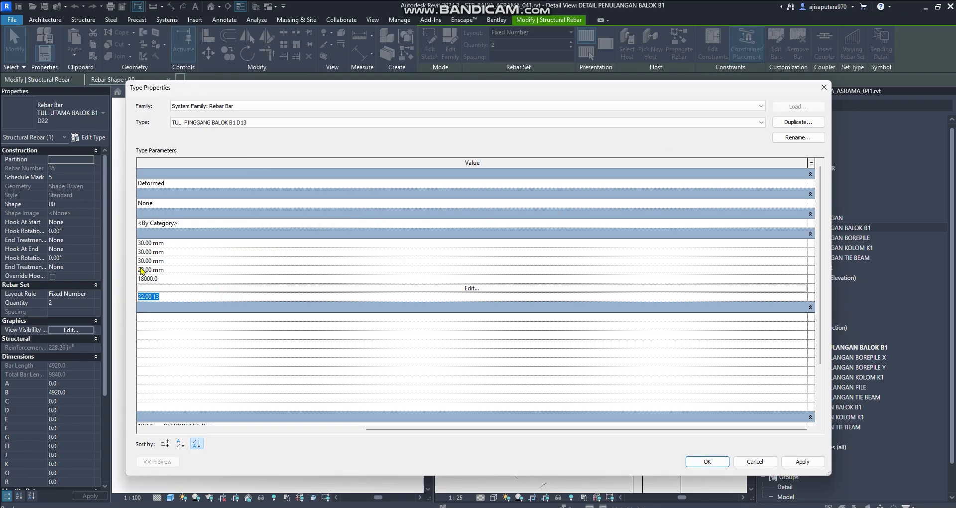
- Set the new type's Bar Diameter and Model Bar Diameter to 13 mm and apply it to the bars on the lower reference plane
key("Return")
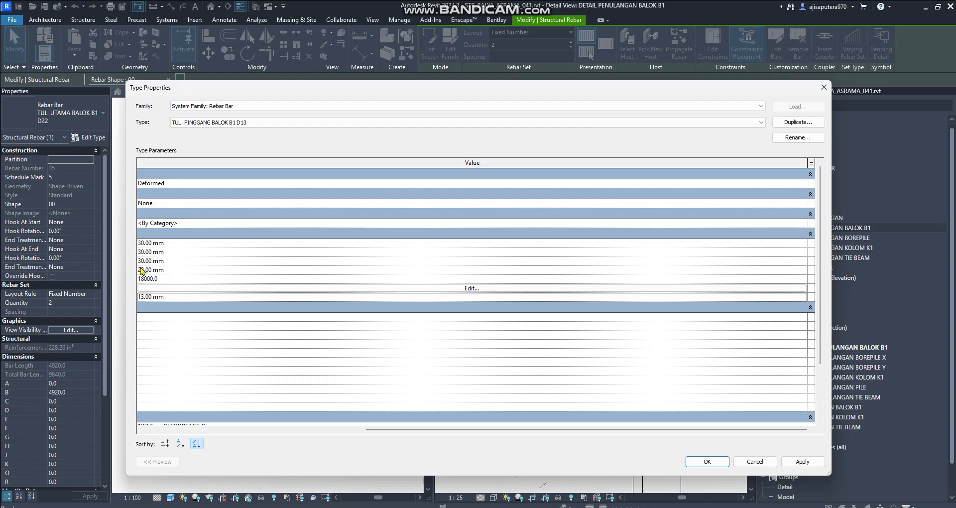
left_click(175, 269)
key("Return")
left_click_drag(530, 429, 348, 430)
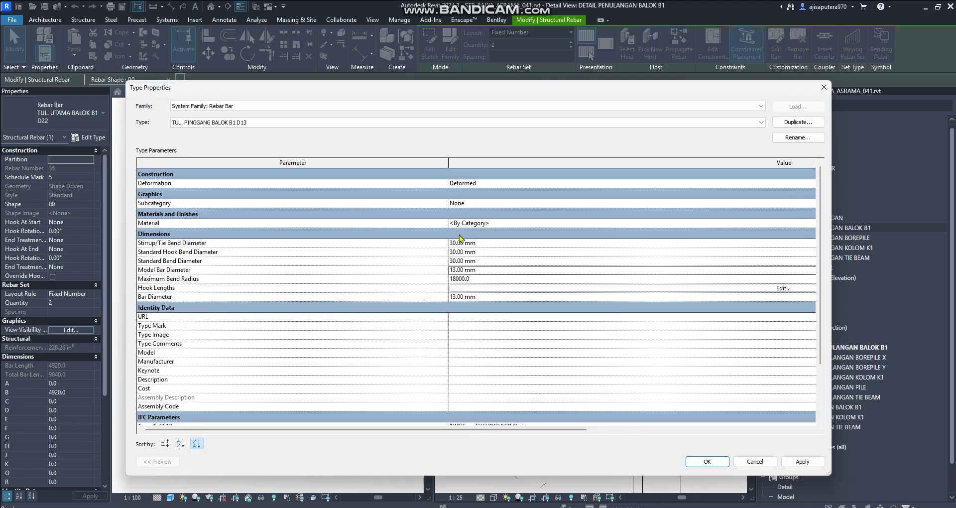
left_click(722, 463)
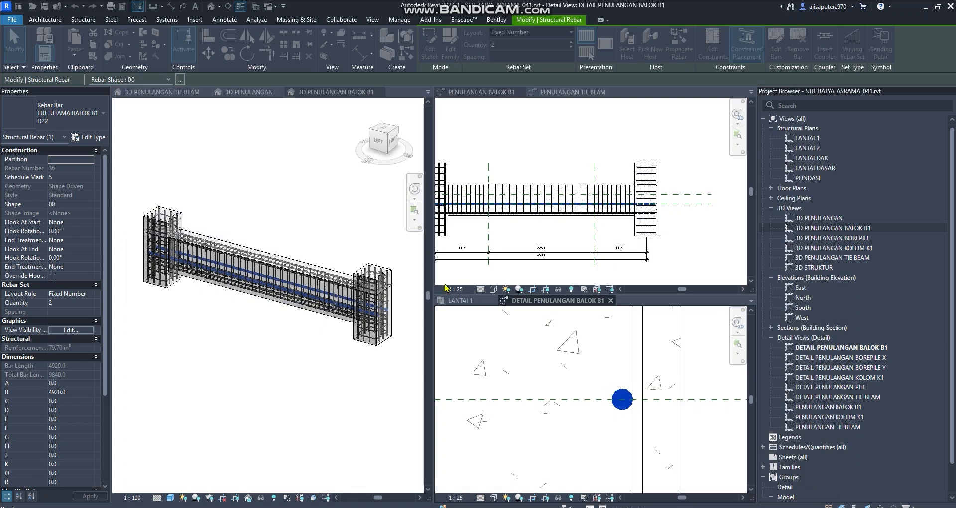
scroll(463, 322, "down", 5)
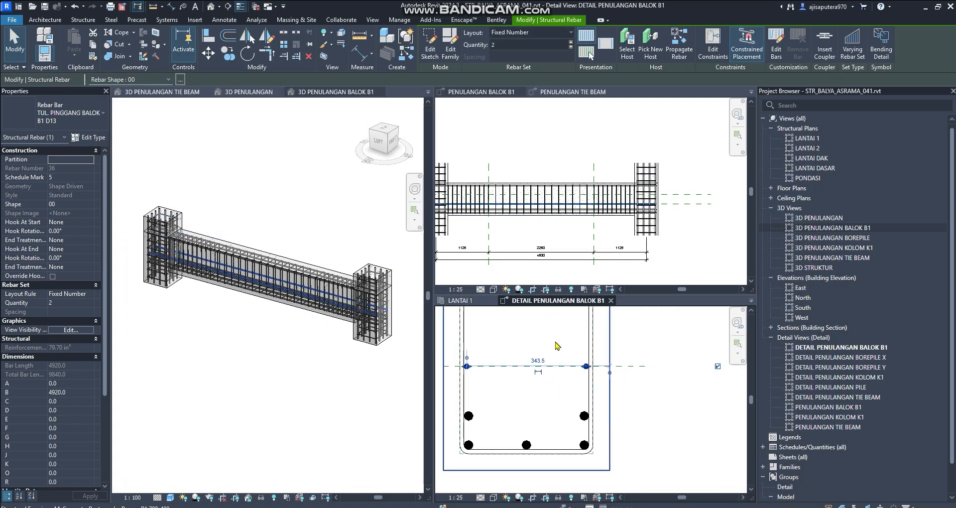
scroll(594, 374, "up", 1)
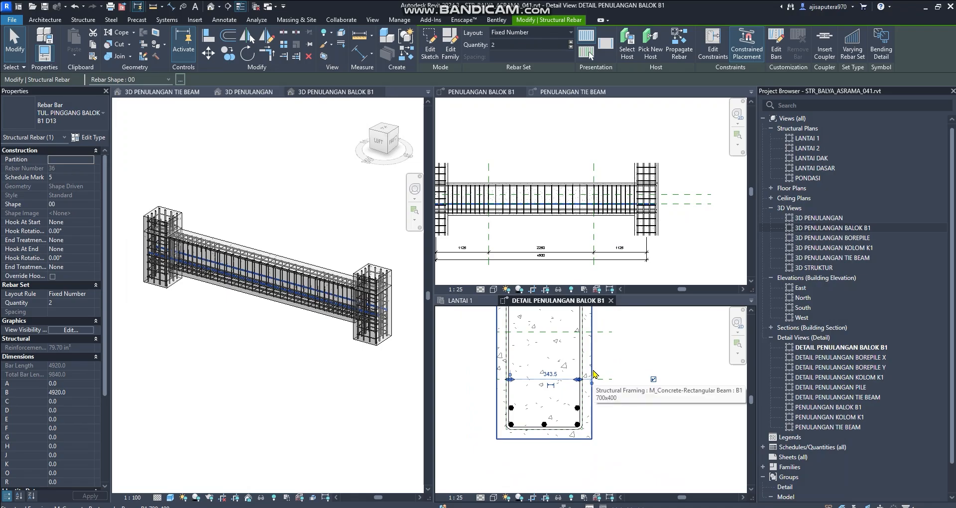
middle_click_drag(596, 368, 599, 391)
scroll(597, 393, "up", 4)
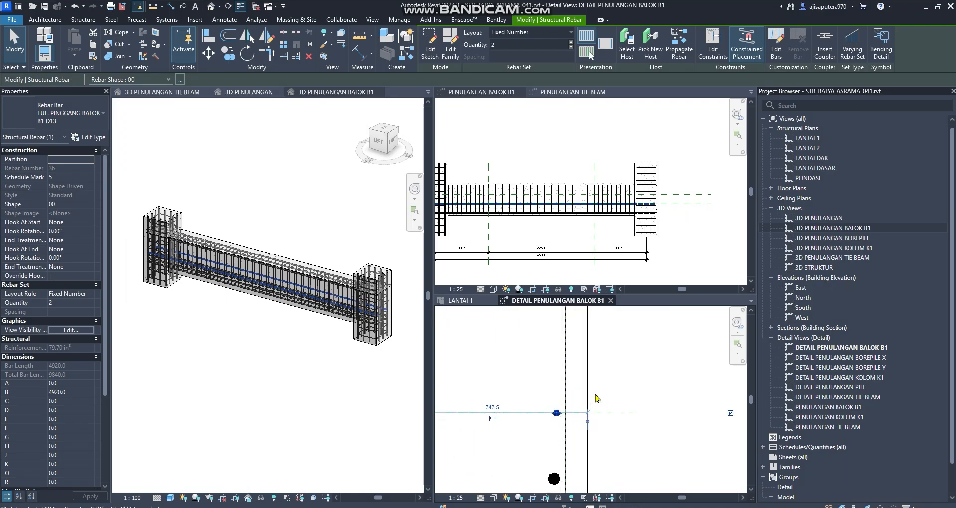
- Examine how both D13 waist bars on the lower reference plane sit against the stirrup legs in the section detail
key("Escape")
scroll(569, 427, "up", 4)
scroll(597, 398, "down", 5)
scroll(622, 399, "down", 3)
scroll(531, 393, "up", 4)
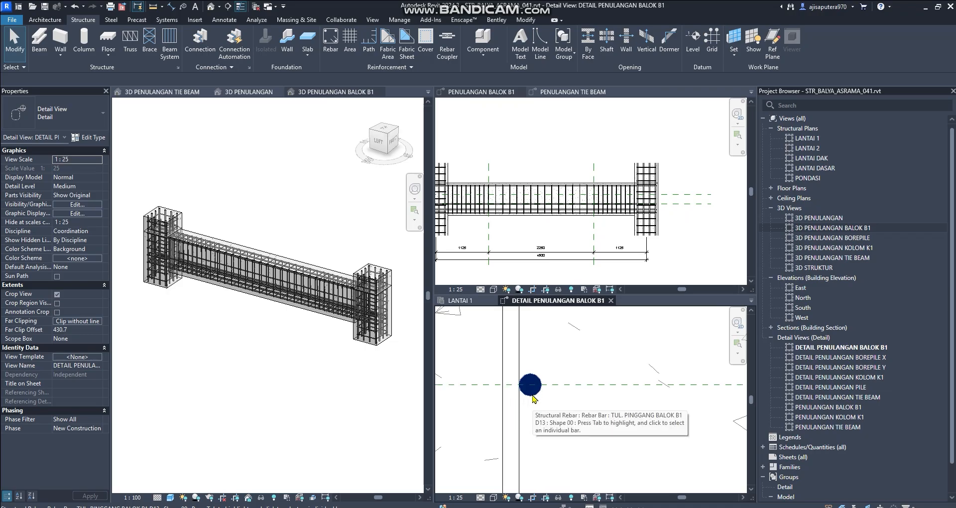
scroll(533, 398, "down", 4)
scroll(622, 438, "up", 5)
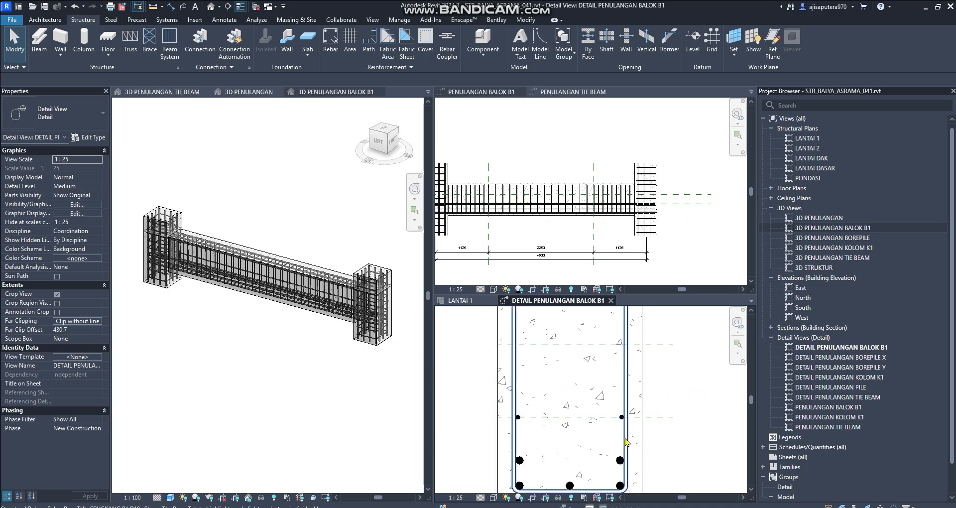
scroll(625, 428, "down", 3)
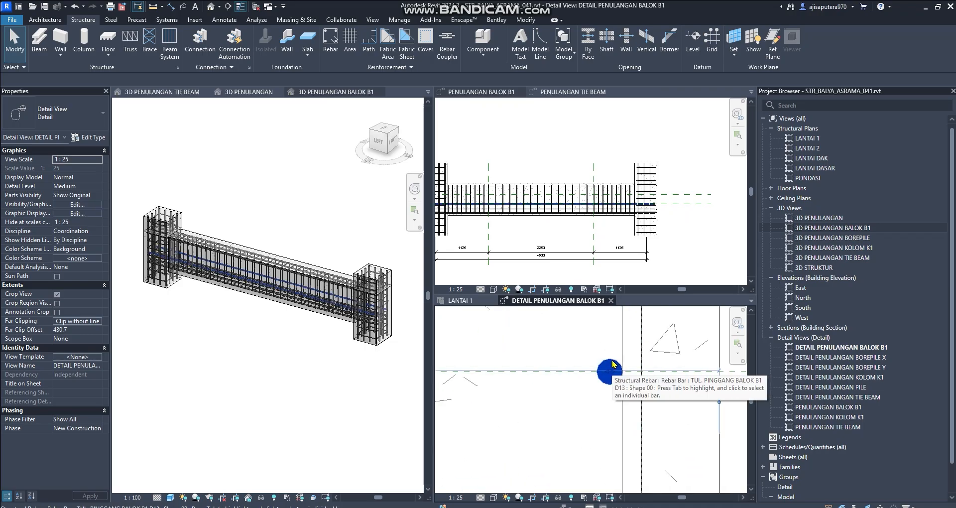
- Copy the two D13 waist bars on the lower reference plane vertically up onto the upper reference plane
left_click(613, 364)
scroll(617, 384, "down", 3)
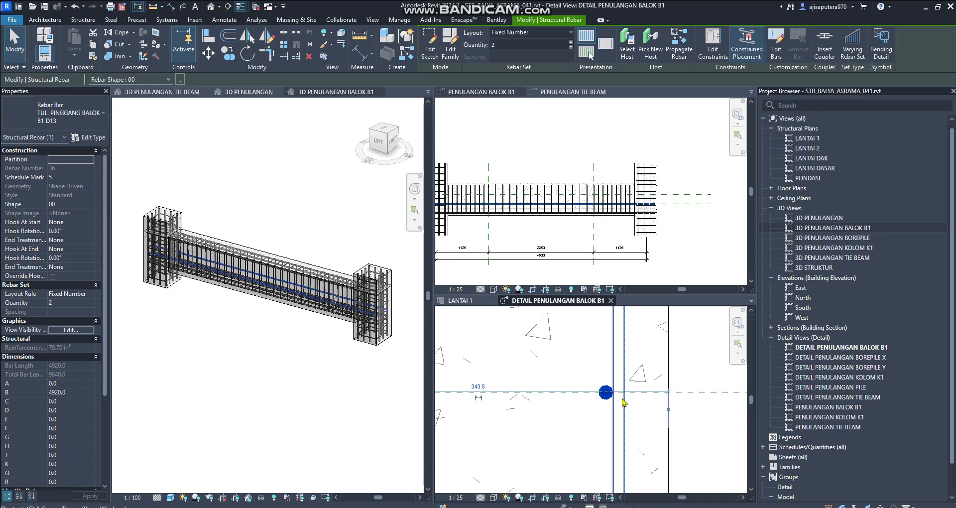
key("c")
key("o")
left_click(606, 392)
scroll(611, 397, "down", 3)
middle_click_drag(612, 391, 605, 488)
scroll(600, 365, "up", 3)
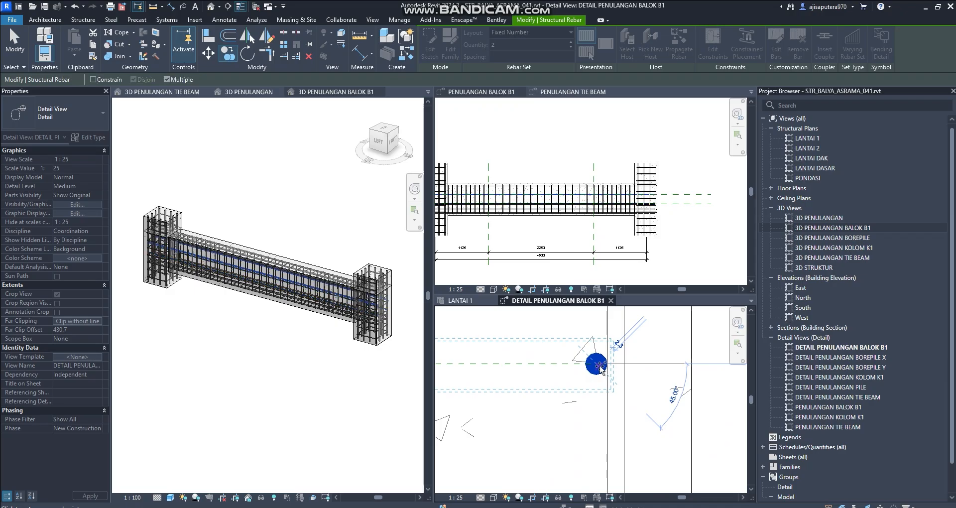
scroll(622, 366, "down", 5)
key("Escape")
key("Escape")
- Inspect the beam's waist bars near the column joint in the 3D PENULANGAN BALOK B1 view
scroll(622, 366, "down", 2)
scroll(573, 395, "up", 1)
scroll(467, 407, "down", 2)
left_click(331, 354)
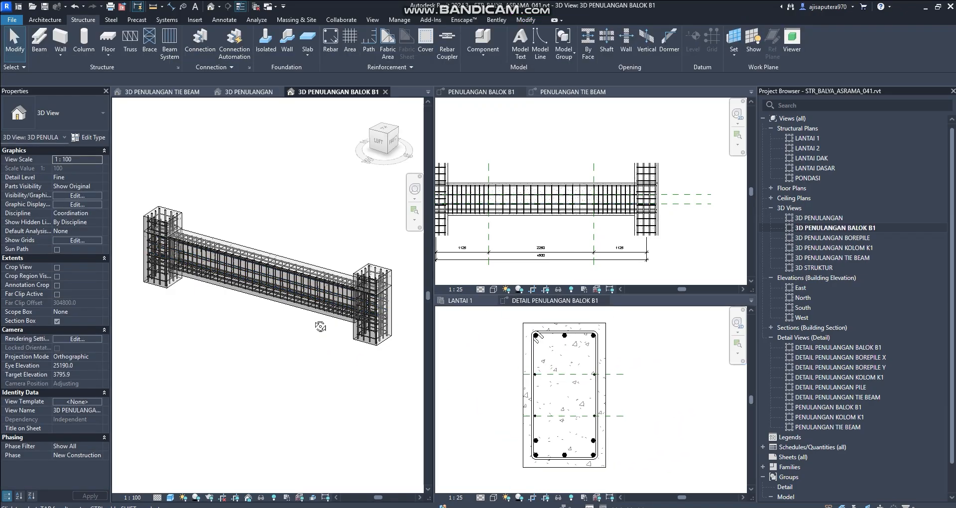
scroll(282, 283, "up", 3)
middle_click_drag(282, 283, 234, 390, "shift")
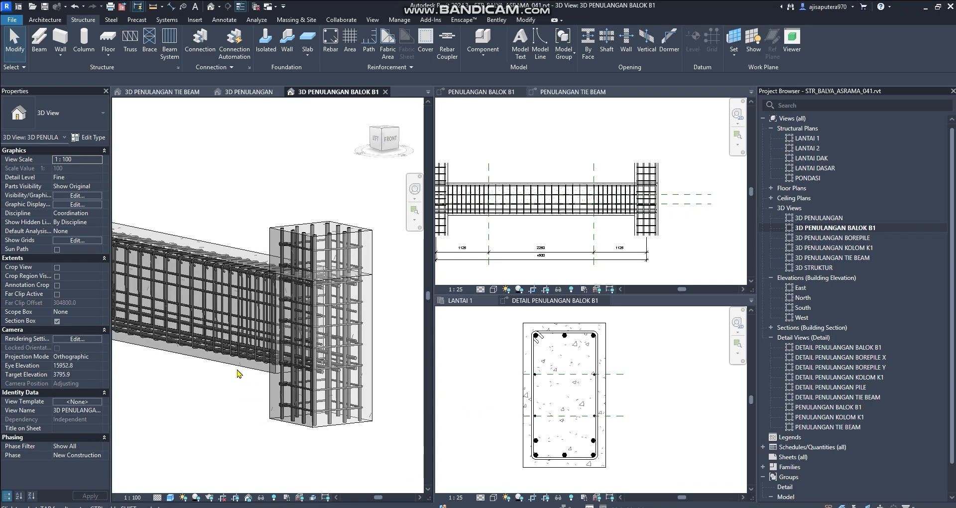
scroll(289, 355, "down", 2)
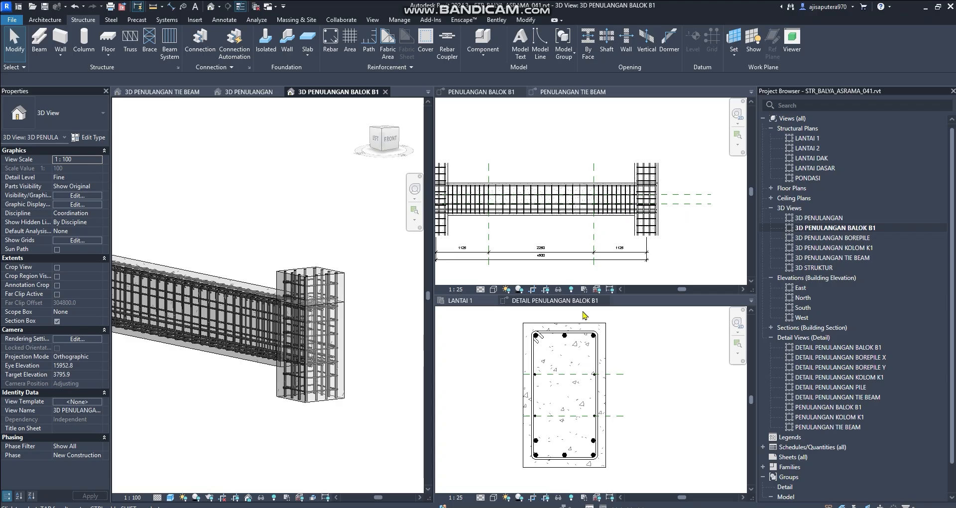
- Dimension the spacing between the middle and right top main bars in the section detail, and delete that dimension
left_click(603, 365)
scroll(609, 393, "up", 4)
middle_click_drag(609, 392, 624, 408)
scroll(577, 392, "down", 1)
scroll(553, 389, "up", 1)
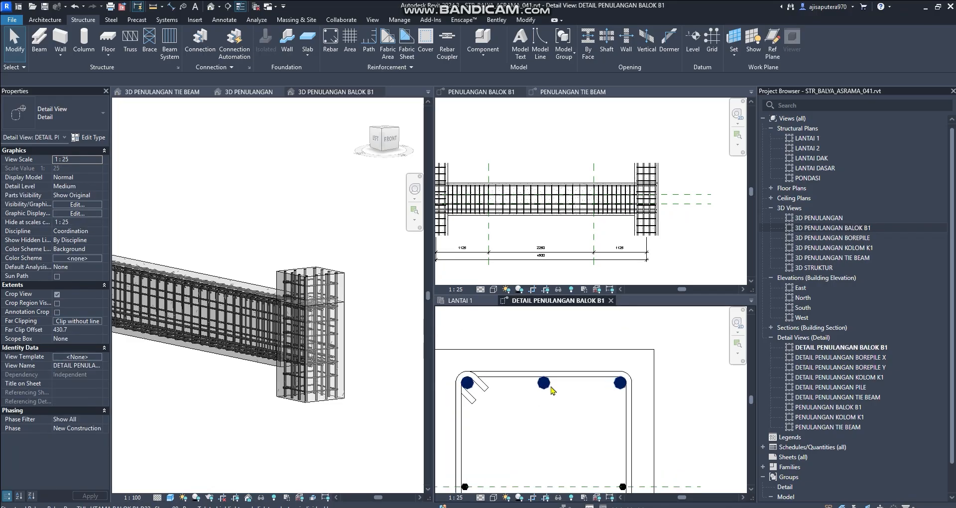
scroll(552, 389, "up", 1)
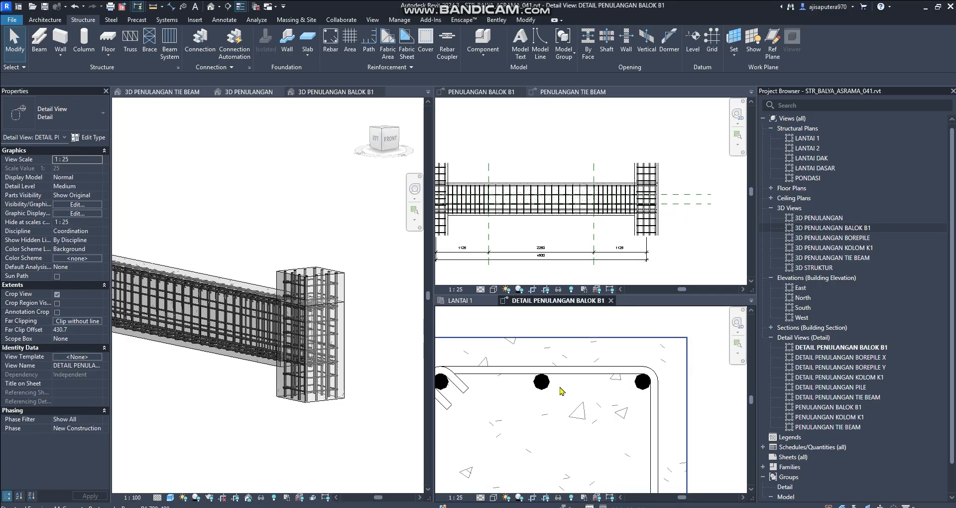
middle_click_drag(561, 391, 575, 391)
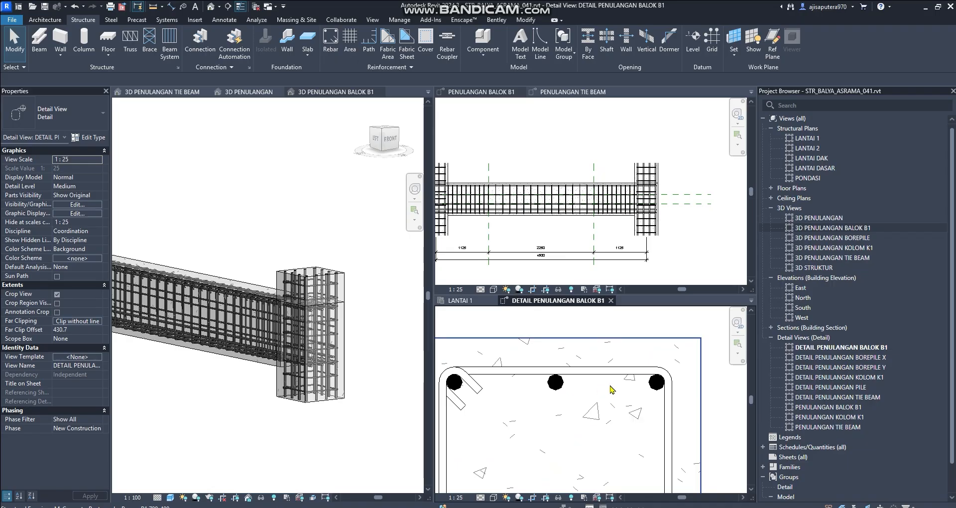
key("d")
key("i")
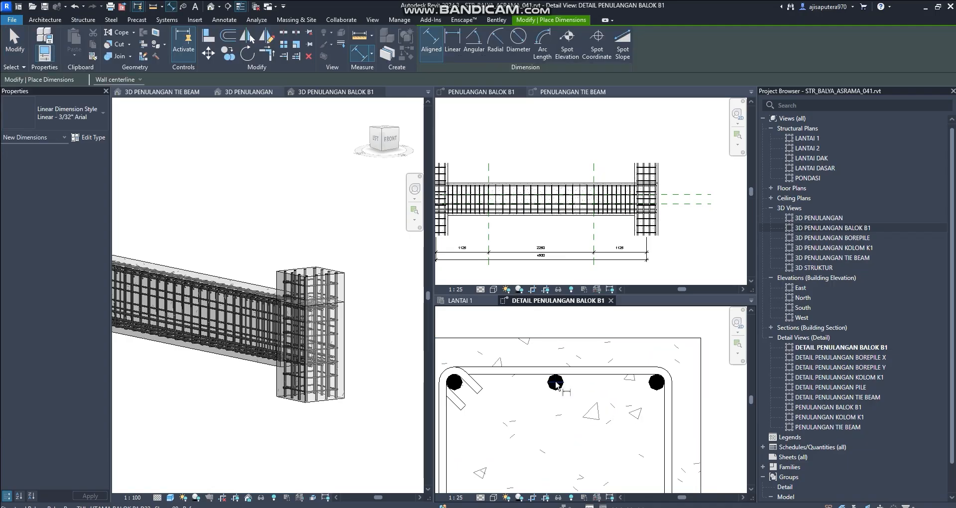
left_click(555, 382)
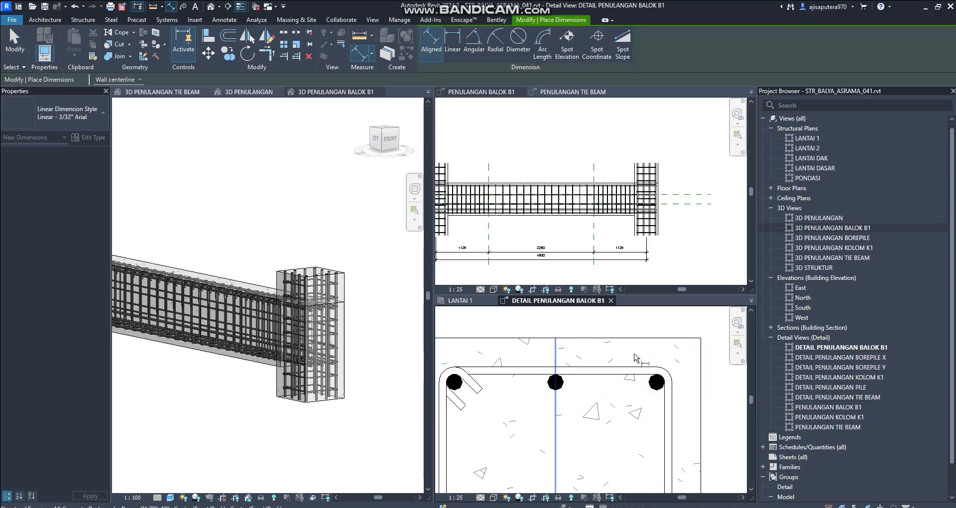
scroll(578, 388, "up", 5)
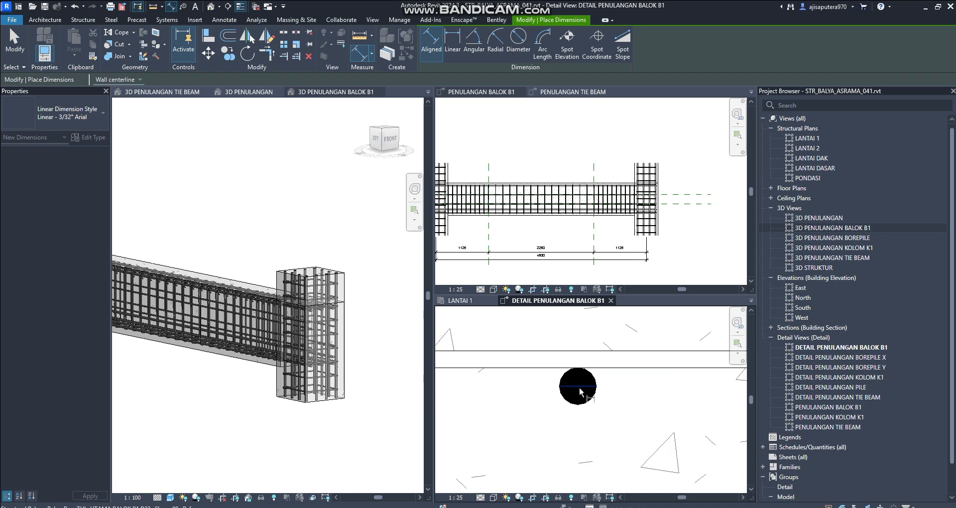
scroll(579, 396, "down", 3)
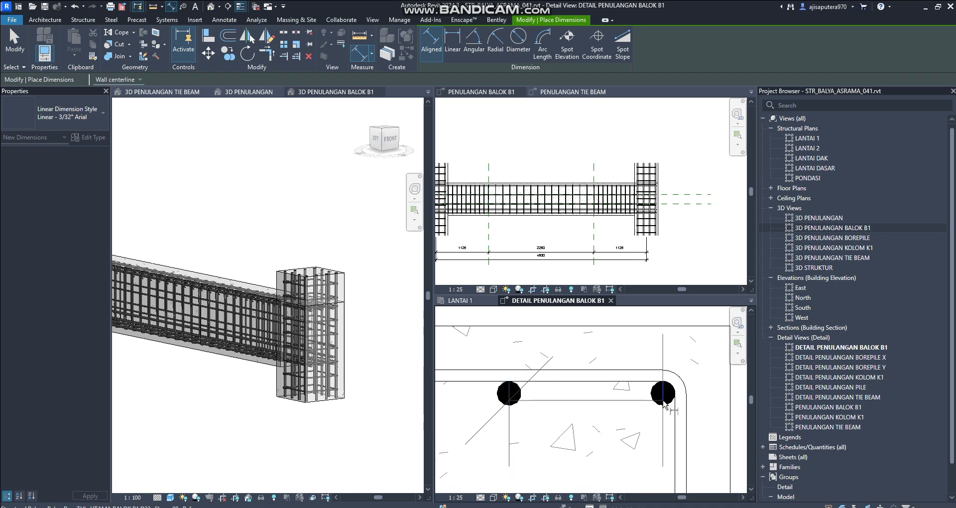
scroll(650, 385, "down", 3)
middle_click_drag(615, 358, 607, 396)
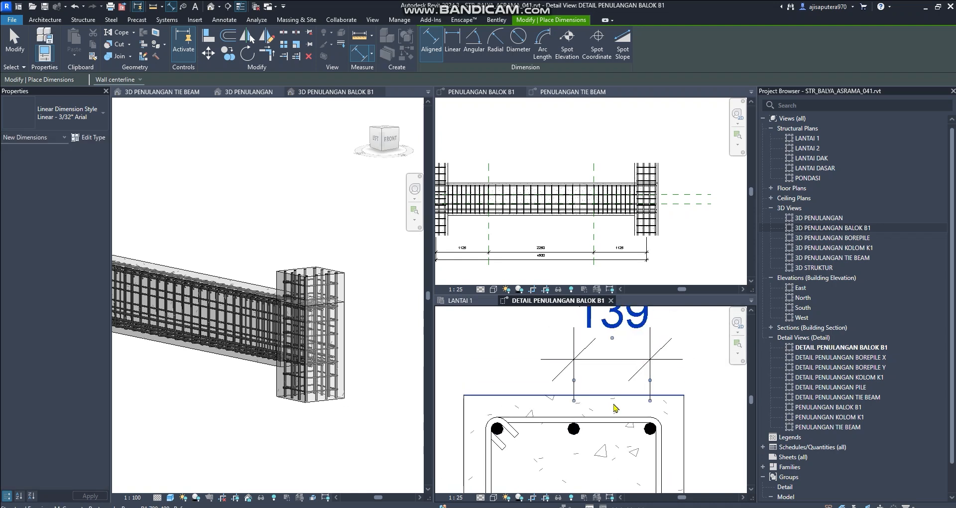
key("Escape")
key("Escape")
left_click(649, 358)
key("Delete")
scroll(649, 369, "down", 2)
scroll(623, 399, "up", 2)
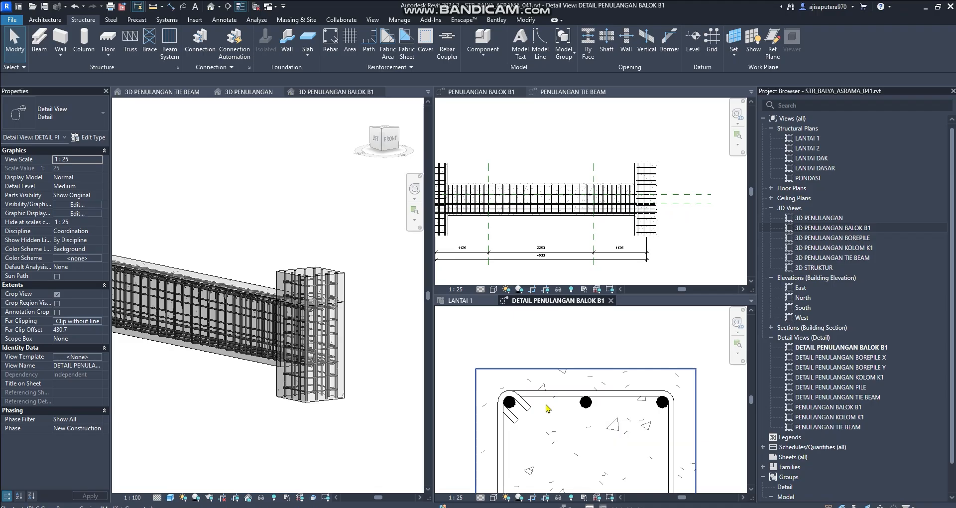
- Draw a vertical reference plane from the centre of the top-left main bar up past the beam's top edge
scroll(523, 401, "up", 2)
key("r")
key("p")
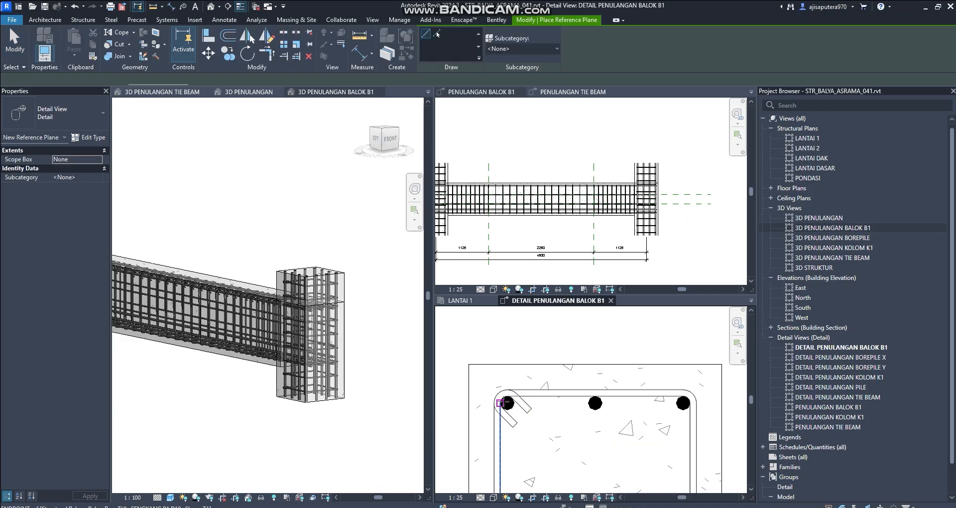
left_click(506, 403)
left_click(507, 318)
key("Escape")
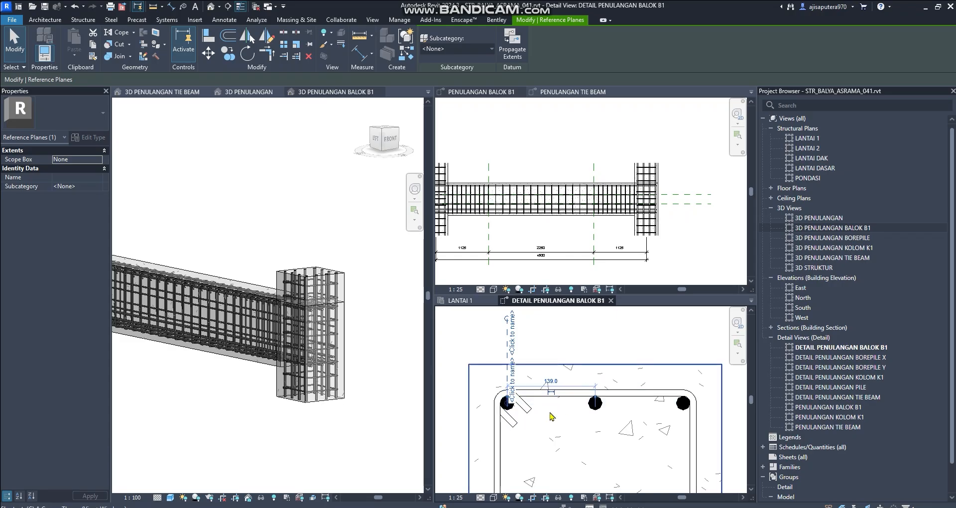
- Copy the vertical reference plane onto the centres of the middle and right top main bars
key("c")
key("o")
left_click(507, 402)
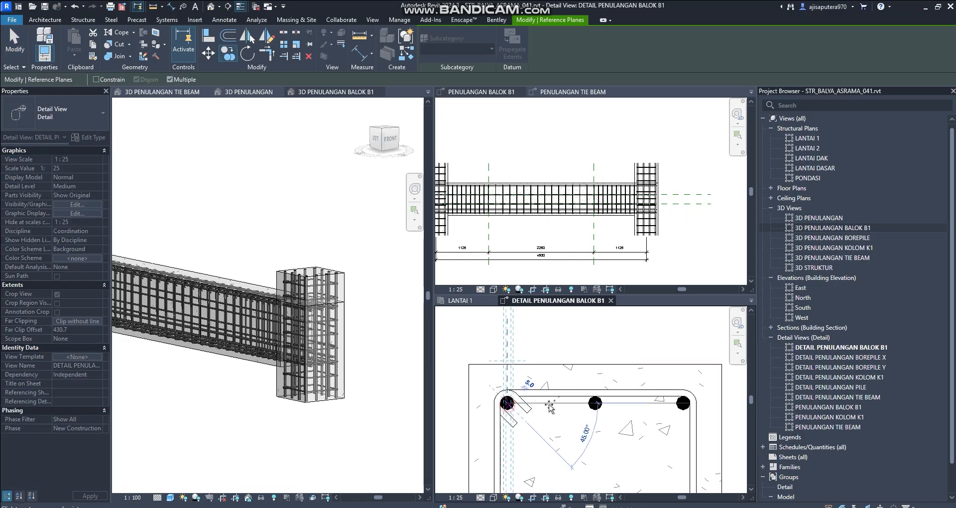
left_click(595, 402)
left_click(682, 404)
key("Escape")
key("Escape")
middle_click_drag(623, 384, 601, 400)
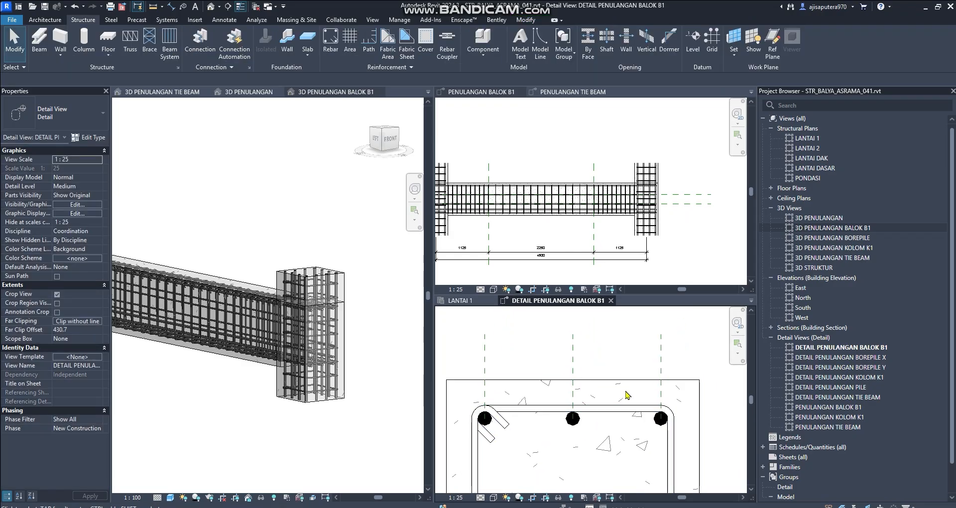
- Copy the right vertical reference plane twice between the bars, about 75 mm from the right plane and about 93 mm from the left plane
left_click(661, 356)
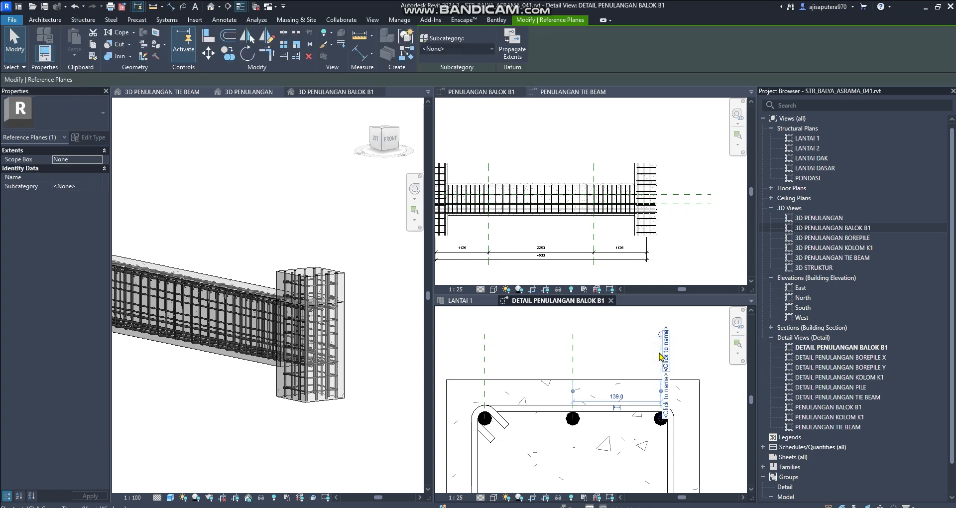
key("c")
key("o")
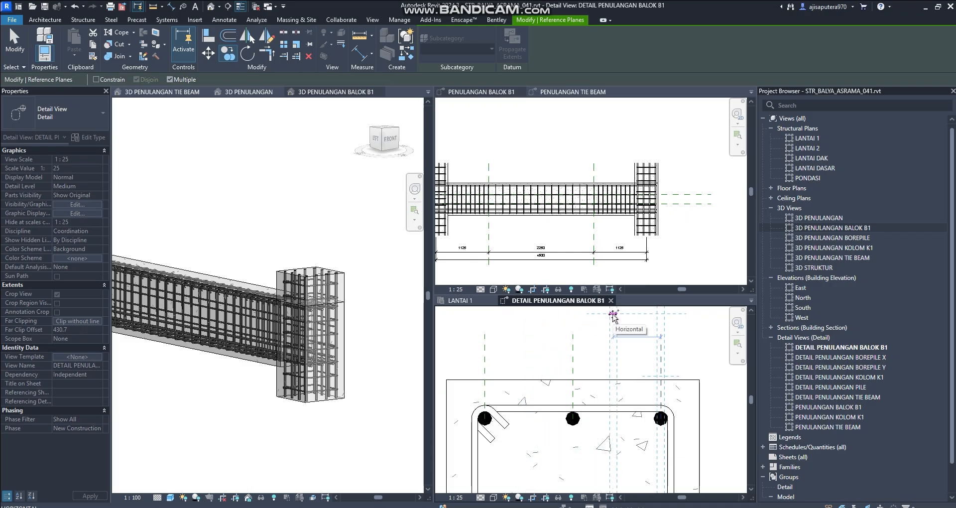
left_click_drag(613, 313, 547, 313)
left_click(543, 312)
key("Escape")
key("Escape")
scroll(605, 380, "down", 1)
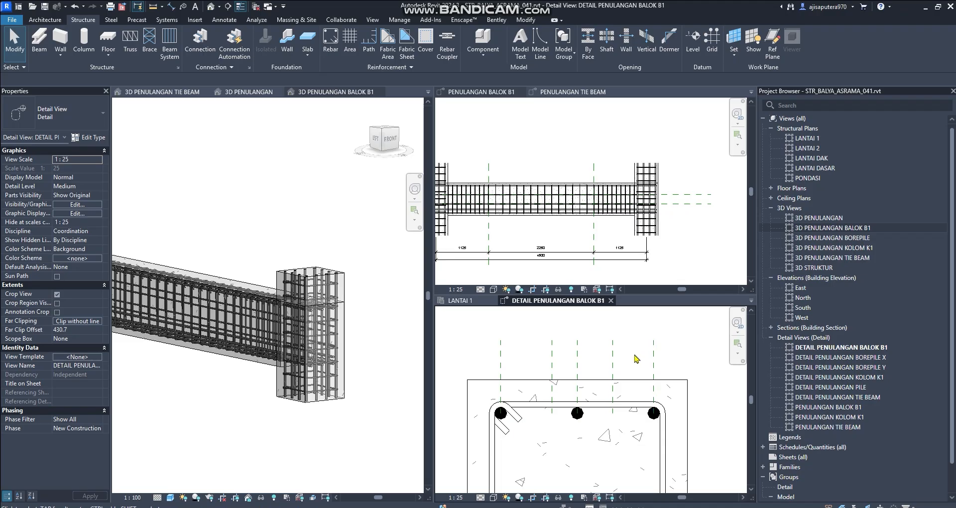
- Place an aligned dimension chain across the five vertical reference planes above the beam section
key("d")
key("i")
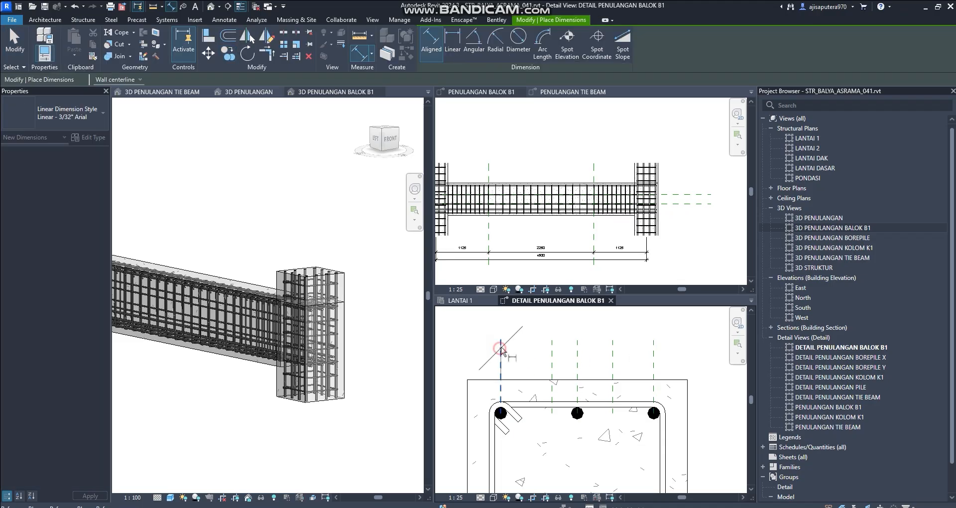
left_click(577, 358)
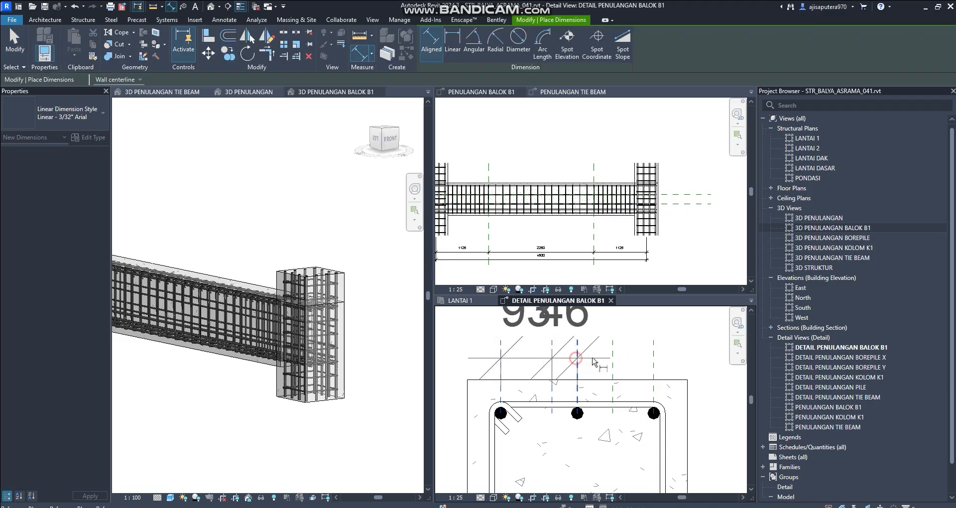
left_click(612, 360)
left_click(653, 366)
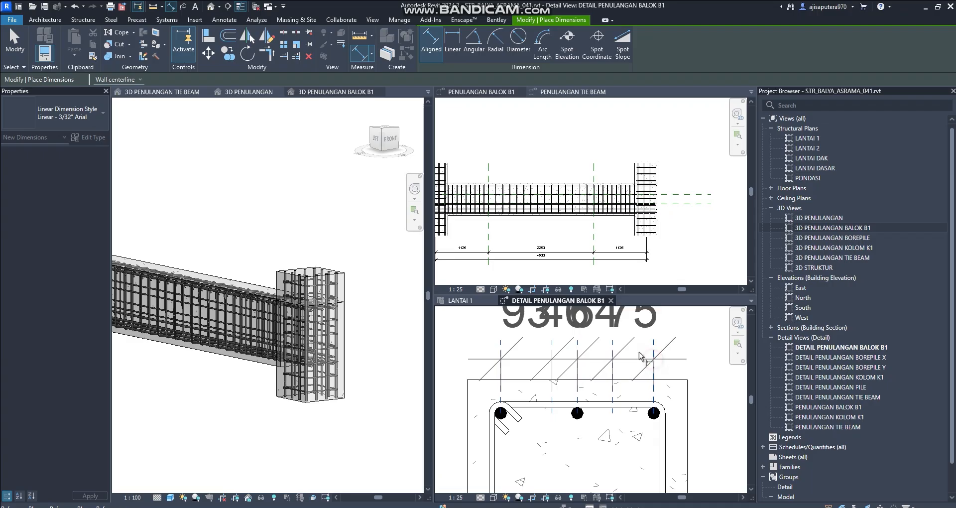
left_click(628, 353)
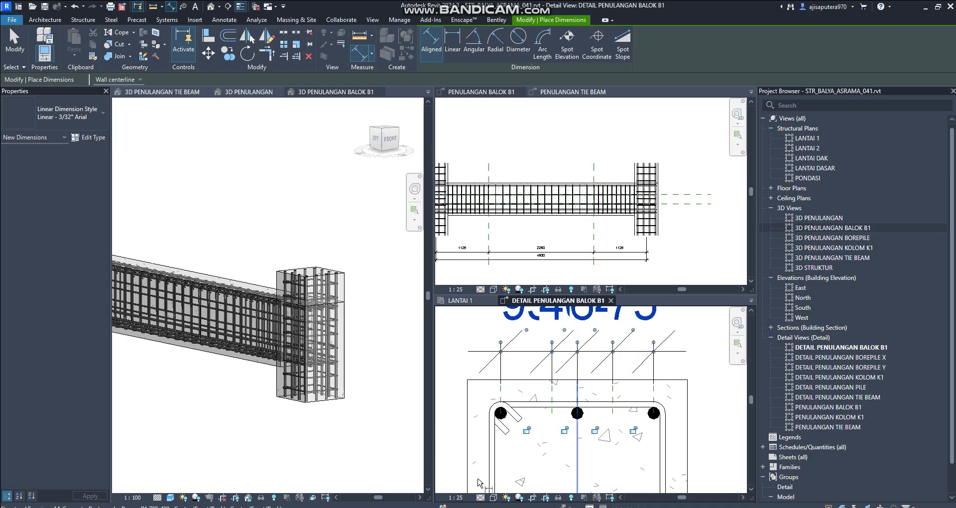
- Set the section detail's view scale to 1:5 and finish dimensioning
left_click(455, 497)
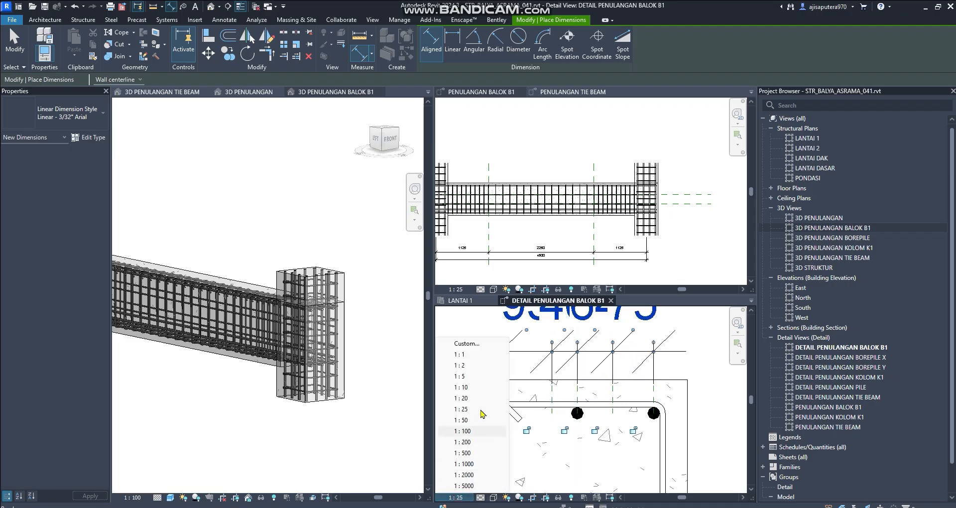
left_click(473, 376)
scroll(628, 367, "down", 2)
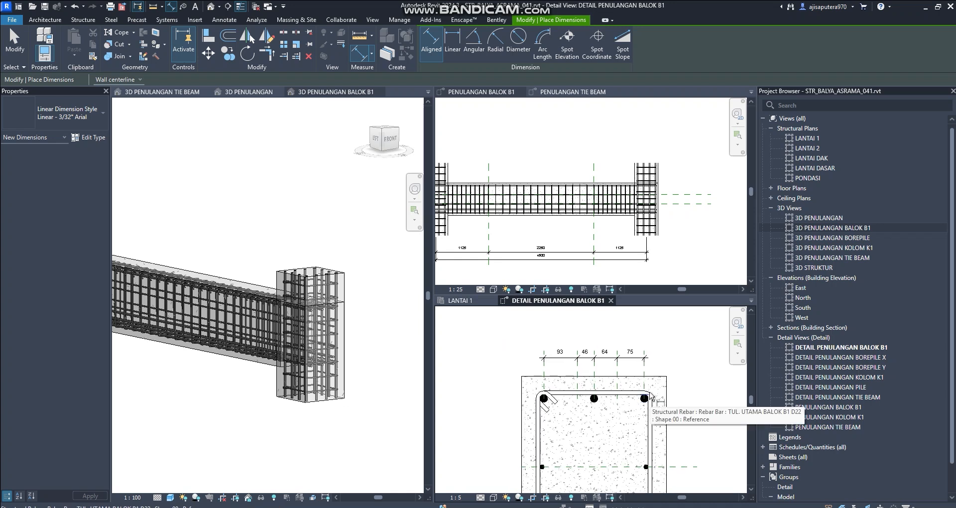
scroll(601, 369, "up", 3)
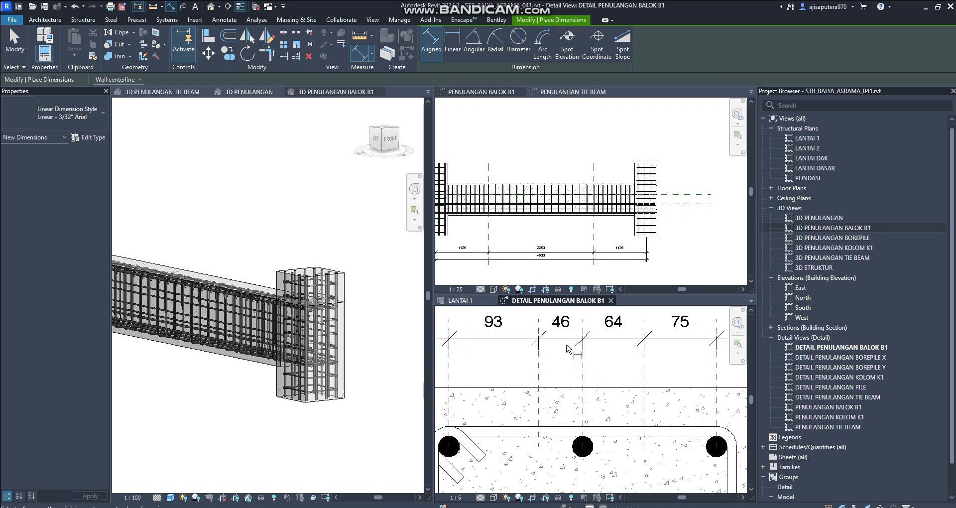
scroll(655, 360, "down", 3)
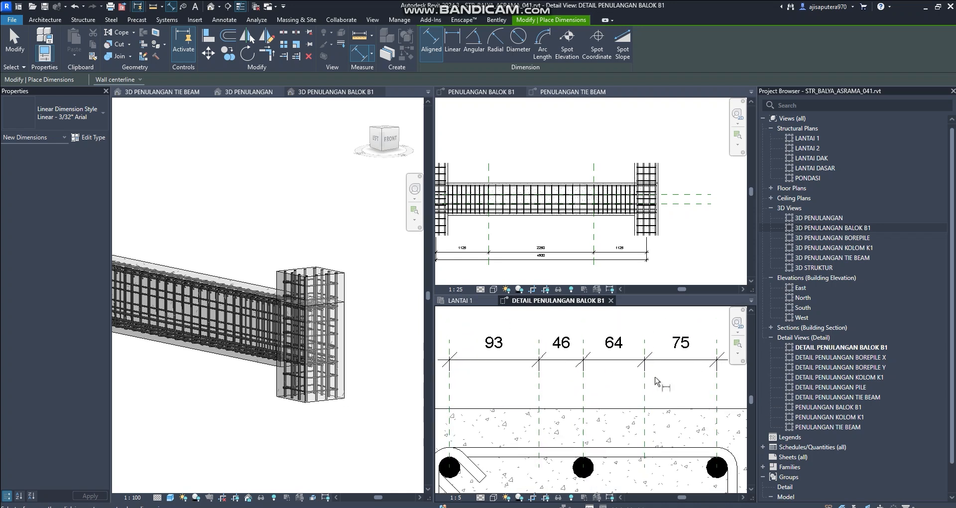
key("Escape")
key("Escape")
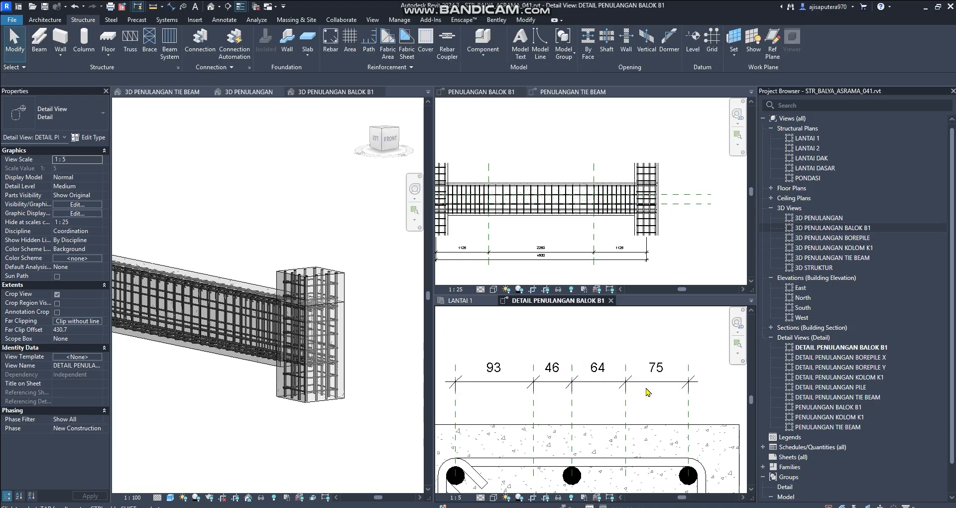
- Equalize the spacing of the five dimensioned vertical reference planes, and switch the dimension chain's equality back off
left_click(645, 387)
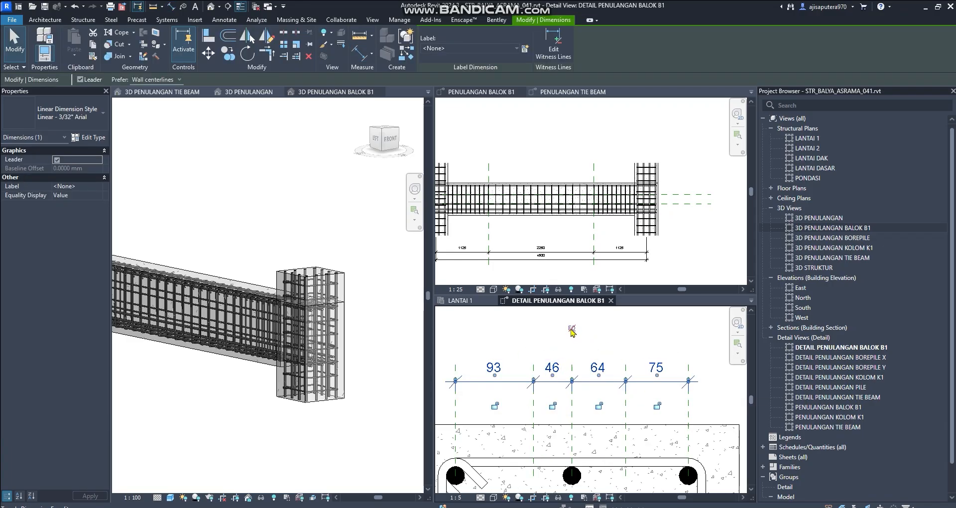
left_click(570, 329)
left_click(572, 329)
scroll(627, 398, "down", 2)
middle_click_drag(631, 399, 627, 386)
scroll(626, 388, "up", 2)
key("Escape")
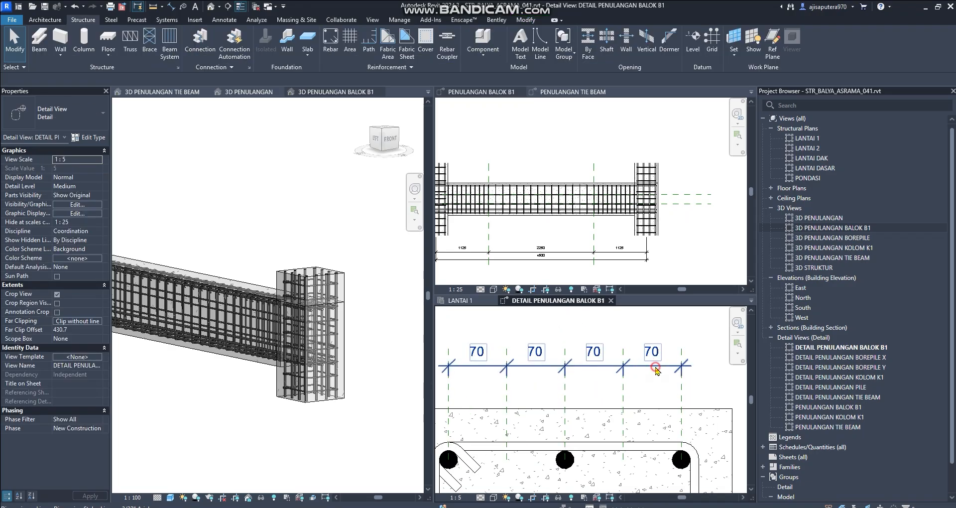
- Delete the dimension chain across the vertical reference planes above the beam section
left_click(655, 368)
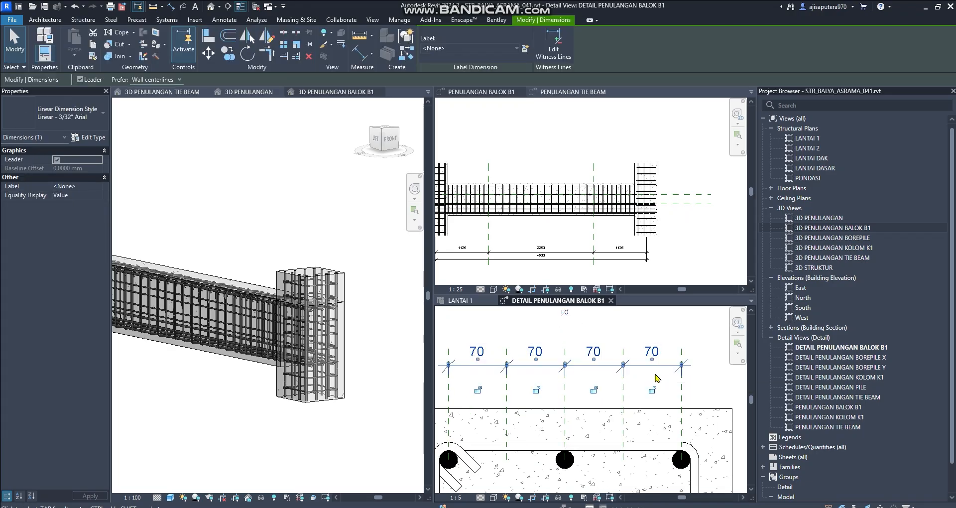
key("Delete")
- Delete the five vertical reference planes and the two horizontal waist-bar reference planes in the section detail
scroll(676, 362, "down", 1)
left_click_drag(698, 333, 477, 359)
key("Delete")
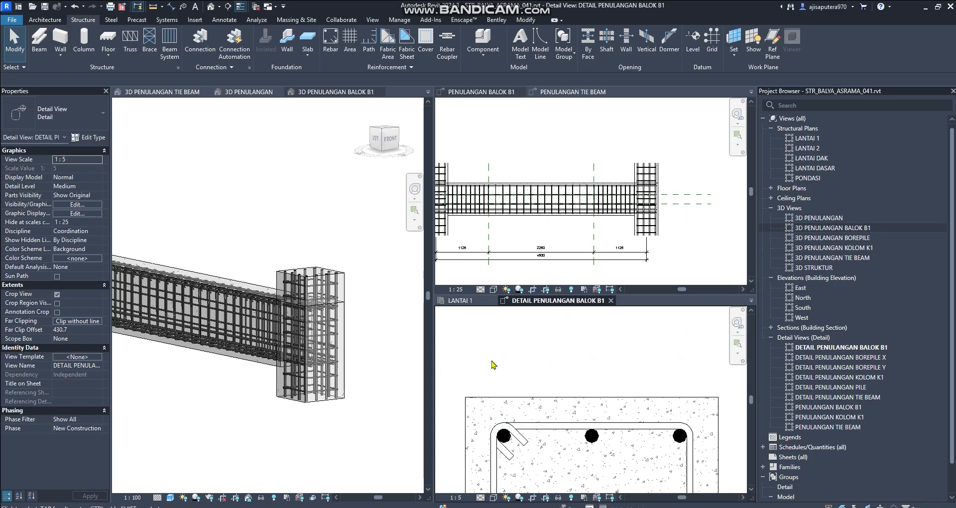
scroll(498, 365, "down", 1)
middle_click_drag(618, 433, 618, 357)
scroll(661, 380, "down", 1)
left_click_drag(665, 378, 650, 464)
key("Delete")
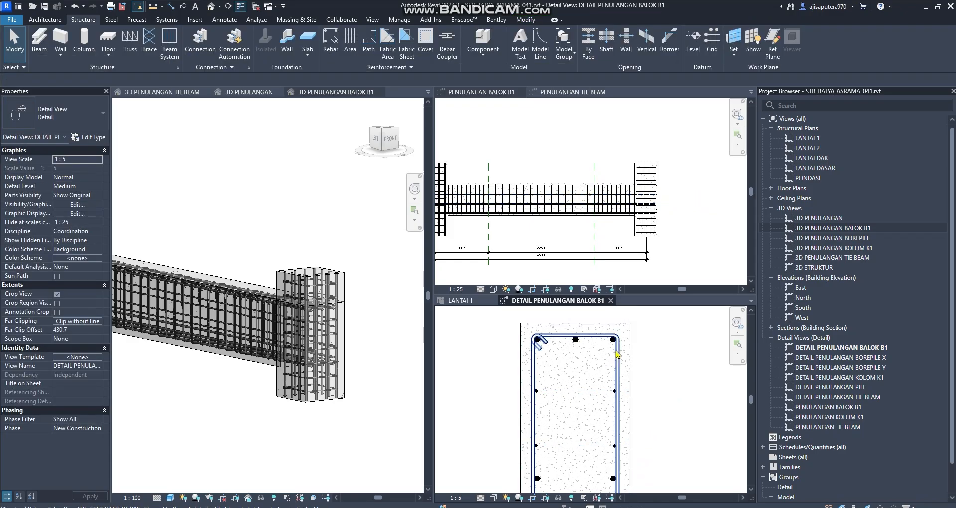
left_click(653, 392)
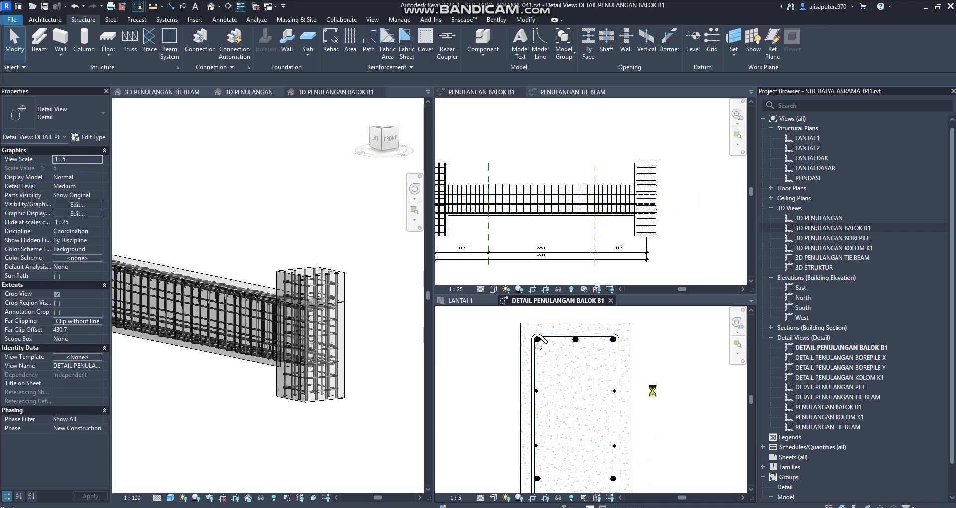
scroll(605, 355, "up", 4)
scroll(654, 427, "down", 4)
mouse_move(654, 427)
middle_mouse_down()
mouse_move(652, 374)
mouse_move(649, 428)
middle_mouse_up()
scroll(653, 375, "down", 3)
scroll(650, 390, "up", 7)
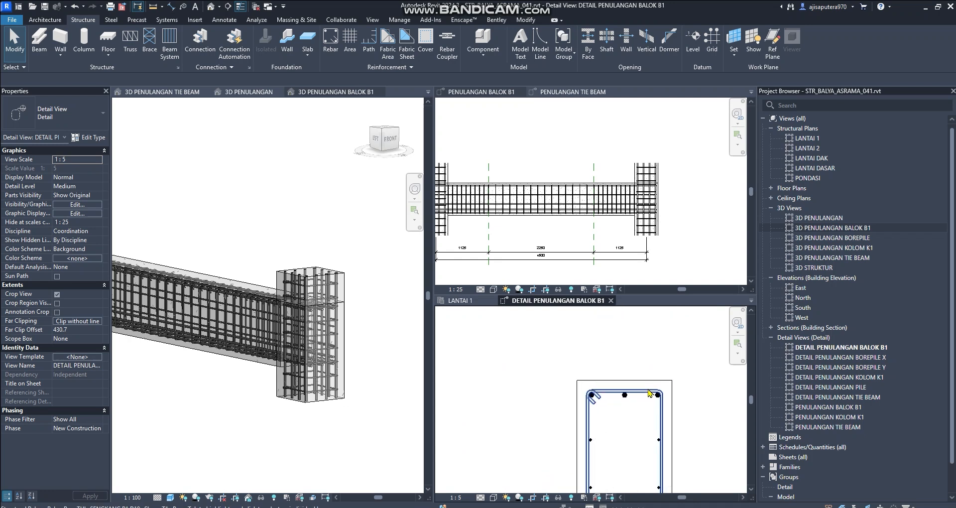
scroll(666, 401, "up", 3)
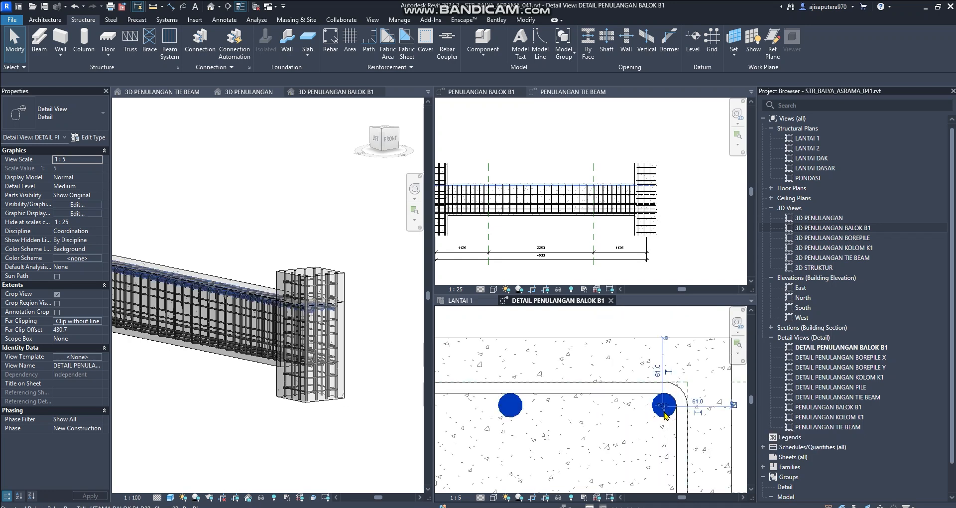
left_click(656, 430)
scroll(657, 421, "down", 2)
scroll(659, 416, "up", 2)
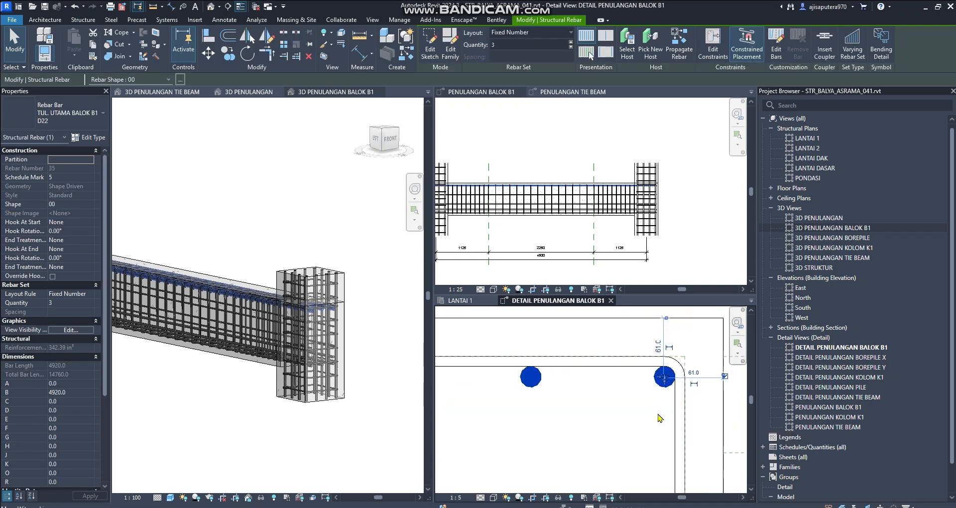
scroll(660, 416, "down", 2)
scroll(657, 415, "down", 2)
scroll(697, 390, "up", 2)
key("c")
key("o")
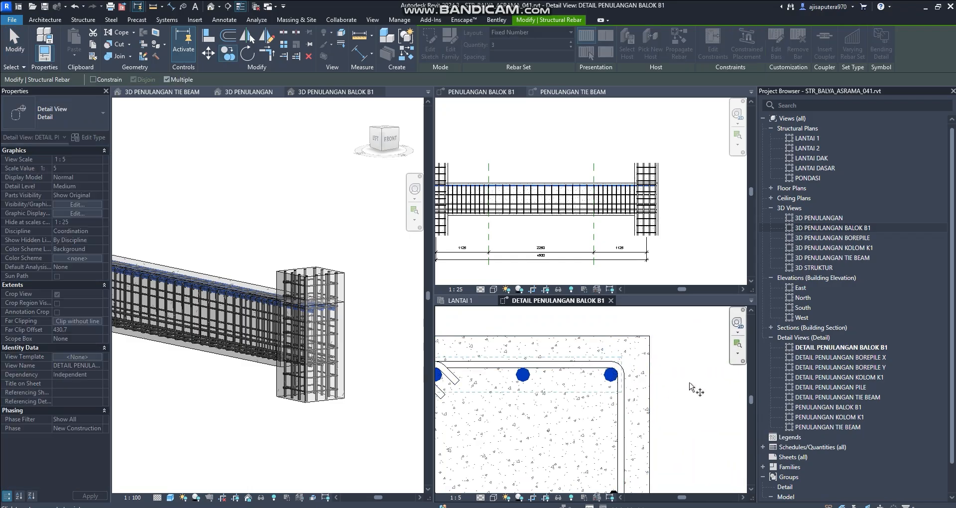
key("Escape")
key("Escape")
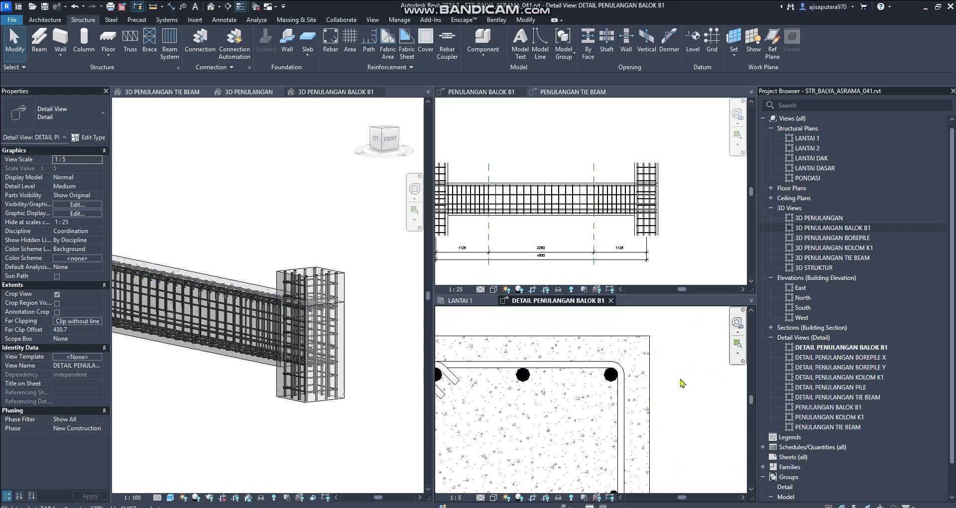
- Undo the deletion of the vertical and horizontal reference planes in the section detail
scroll(647, 379, "down", 1)
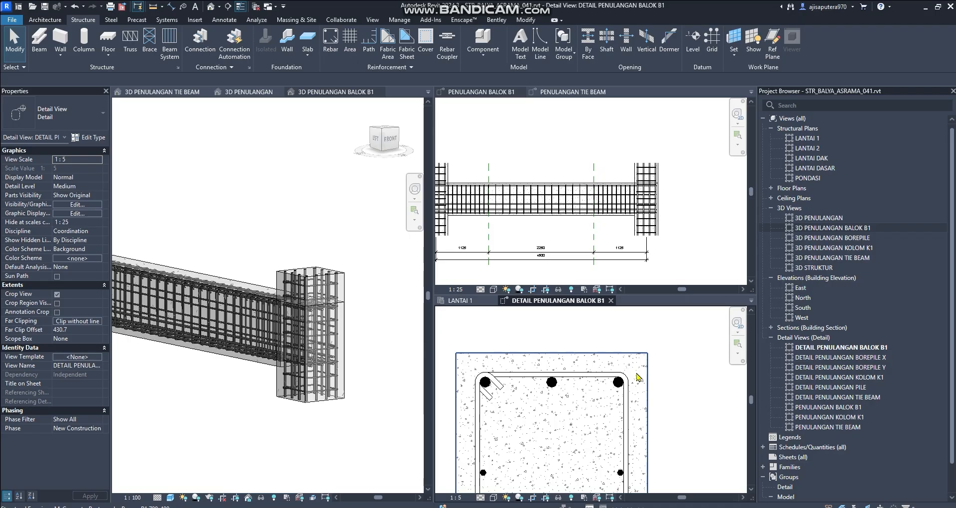
scroll(638, 377, "up", 3)
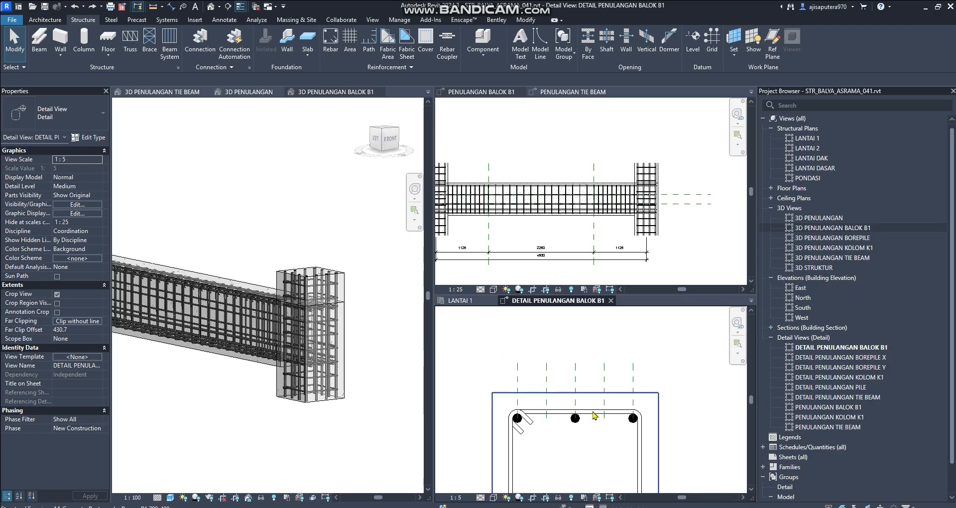
- Copy the top D22 main bar set about 30 mm straight down in the section detail
scroll(647, 420, "up", 2)
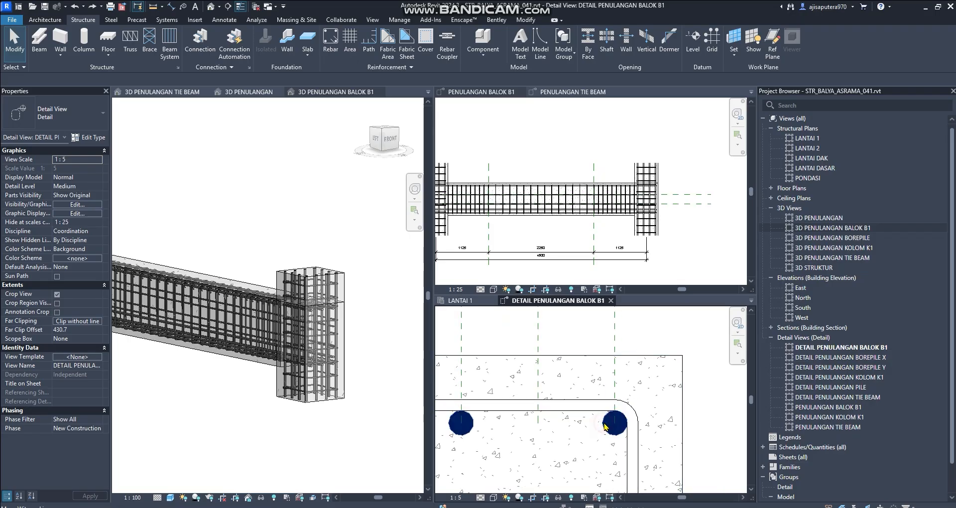
left_click(605, 426)
scroll(627, 423, "down", 3)
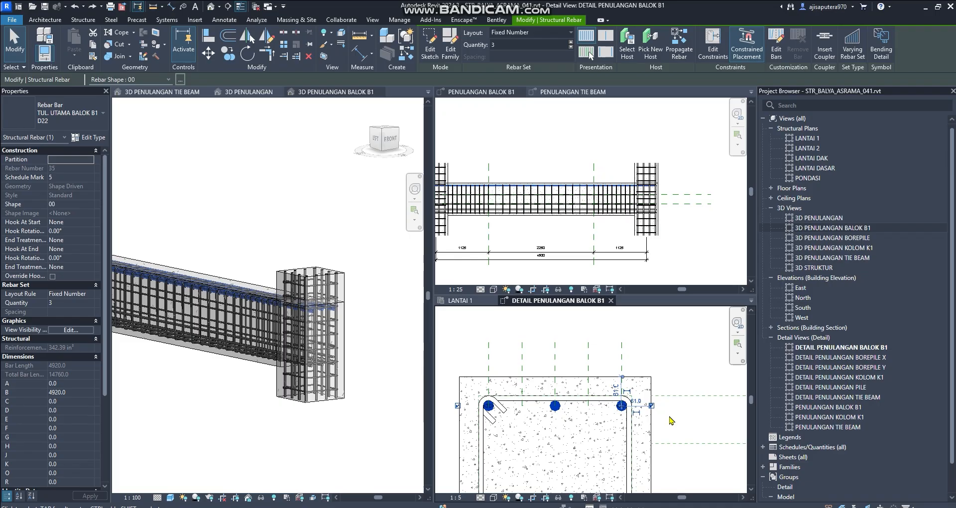
key("c")
key("o")
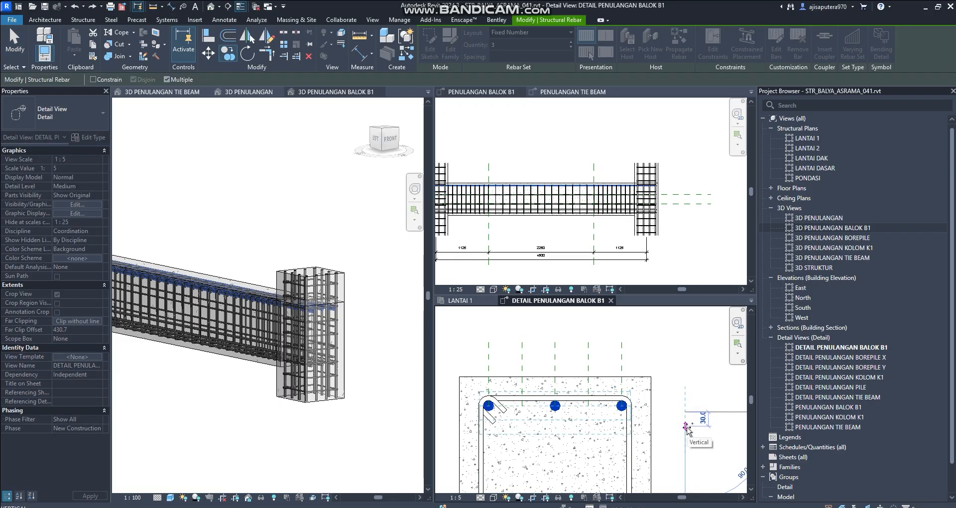
left_click(687, 427)
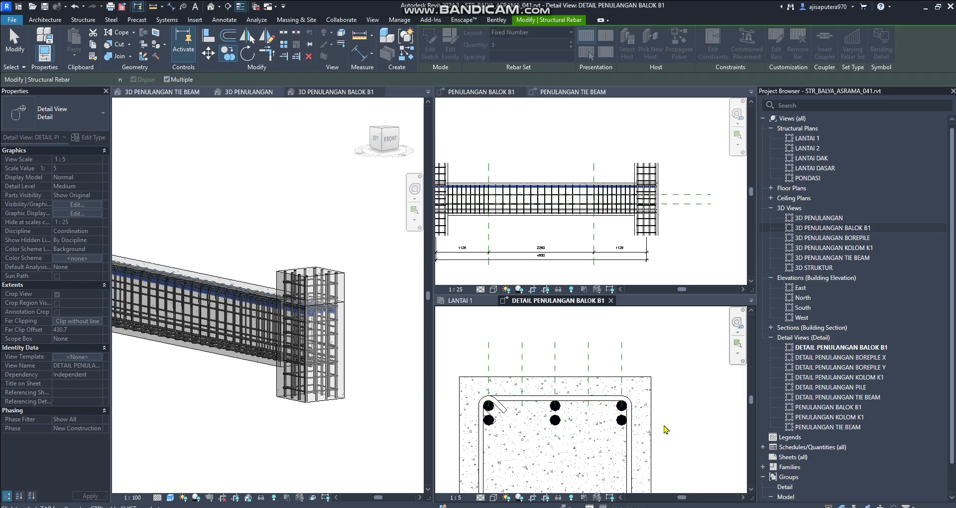
key("Escape")
- Set the copied bar set's quantity to 2 and move its left bar onto the second vertical reference plane from the left
scroll(629, 421, "up", 2)
left_click(617, 418)
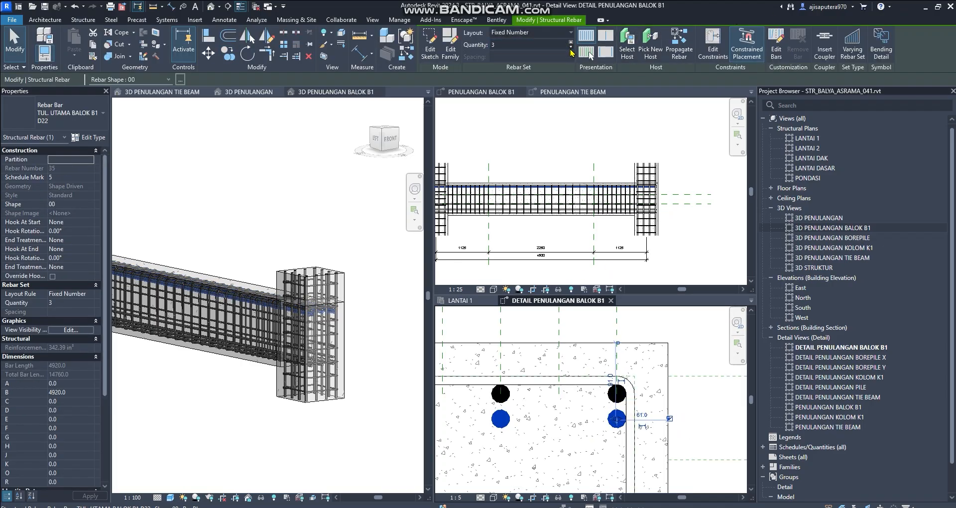
scroll(643, 344, "down", 2)
scroll(448, 406, "up", 2)
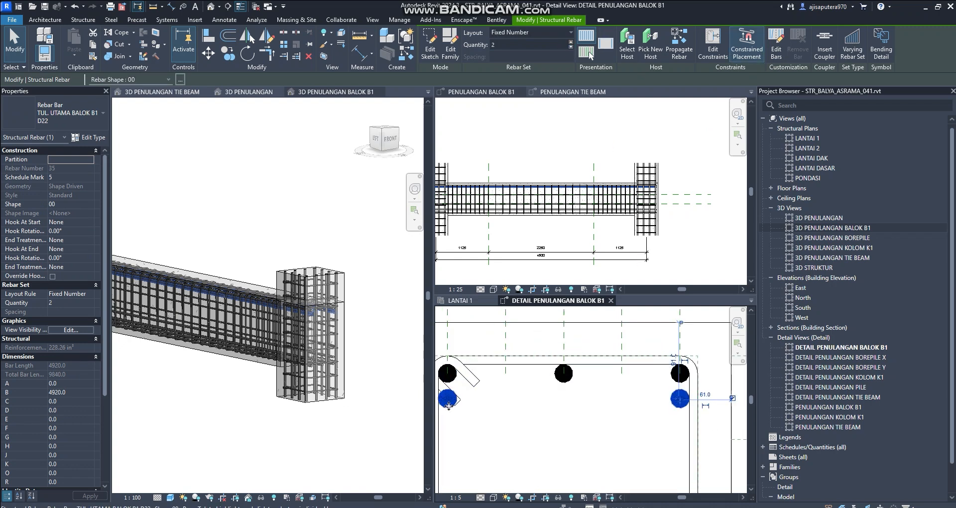
left_click_drag(450, 401, 504, 399)
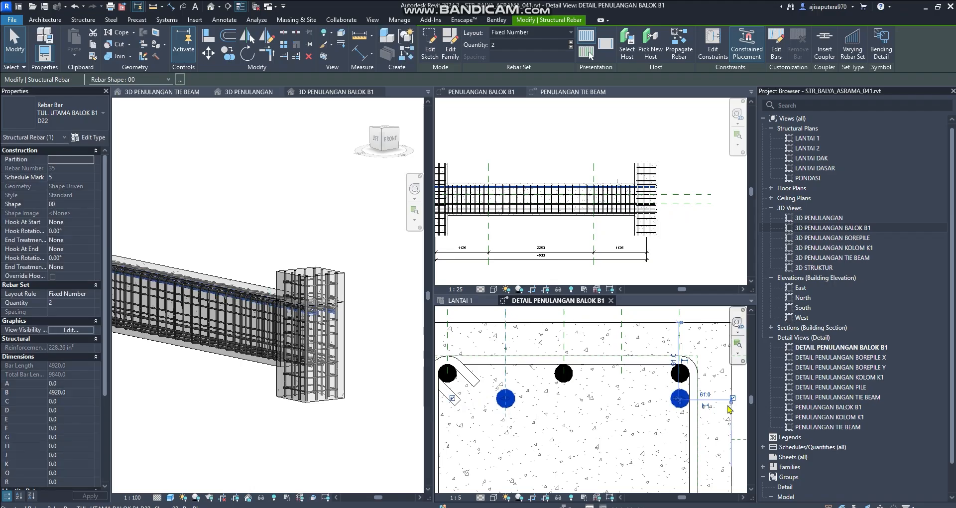
- Move the copied set's right bar onto the fourth vertical reference plane from the left
scroll(677, 399, "up", 3)
scroll(667, 401, "up", 4)
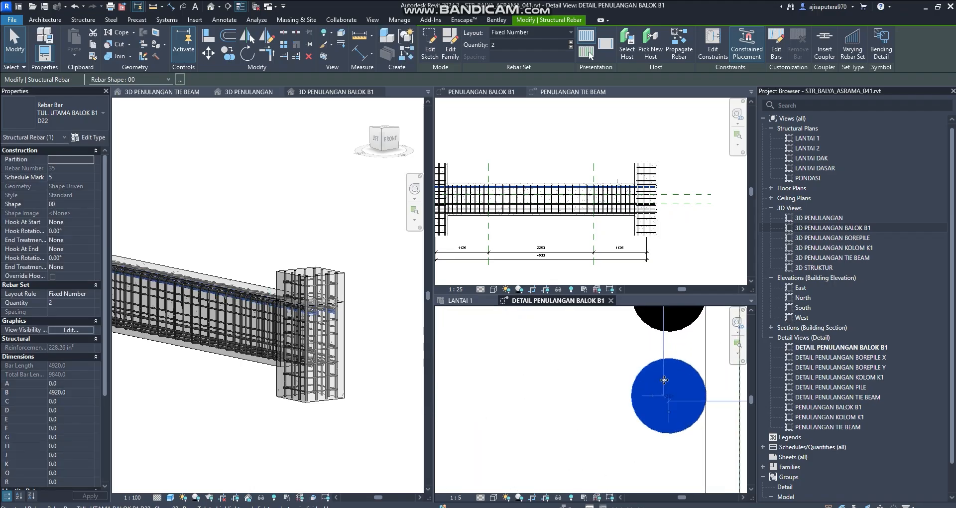
scroll(673, 406, "down", 5)
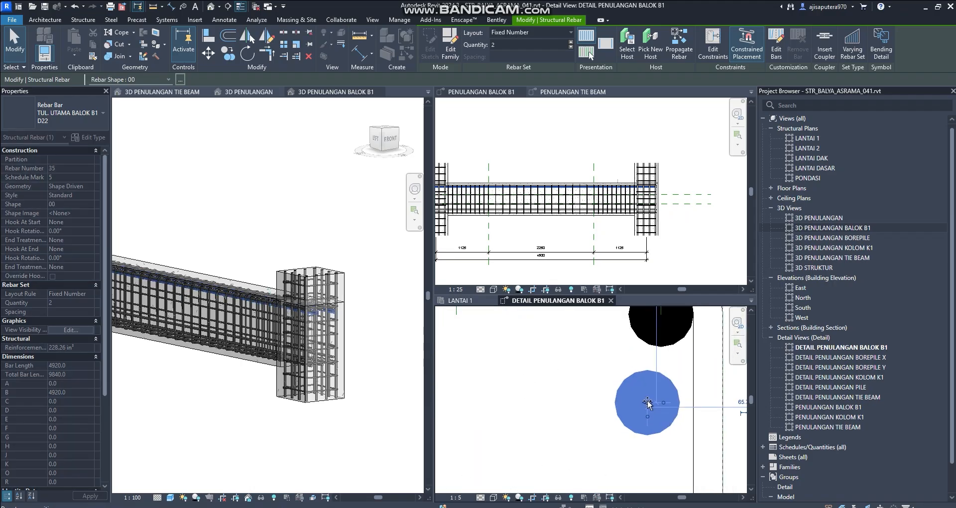
left_click_drag(647, 401, 575, 401)
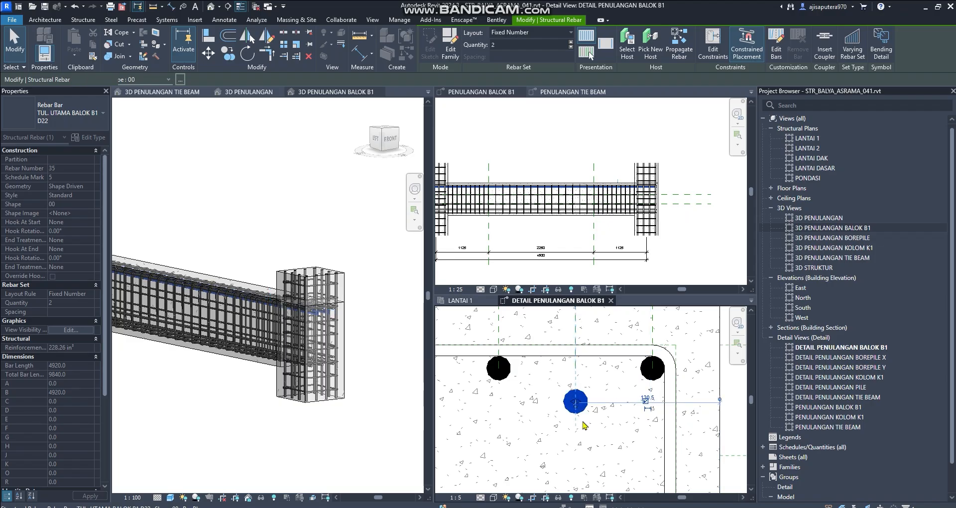
- Move the two-bar set straight up against the stirrup's top leg, level with the original top main bars
scroll(575, 402, "down", 2)
scroll(573, 401, "up", 4)
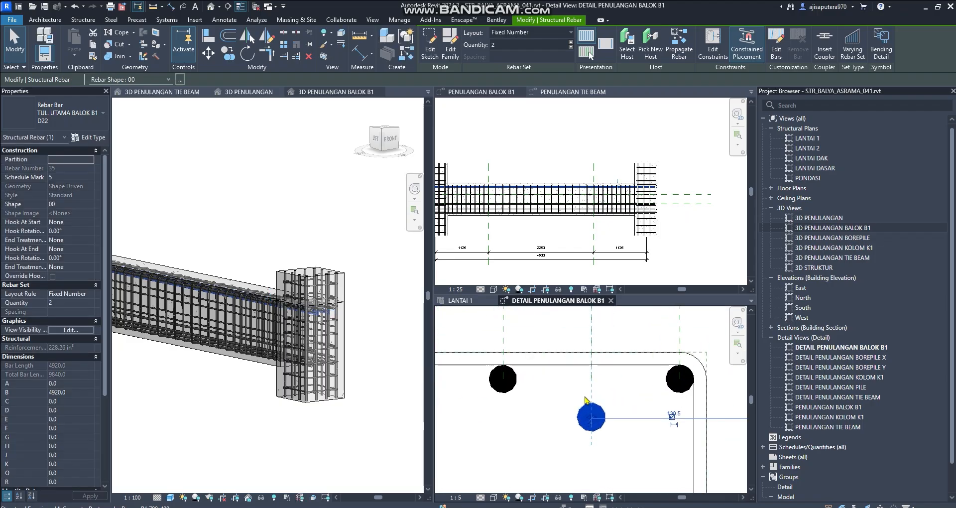
key("m")
key("v")
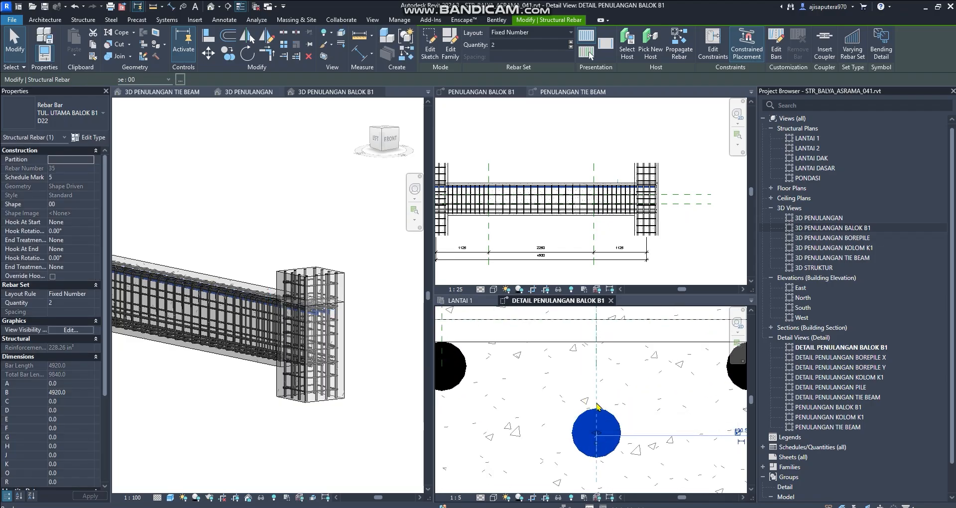
left_click(596, 407)
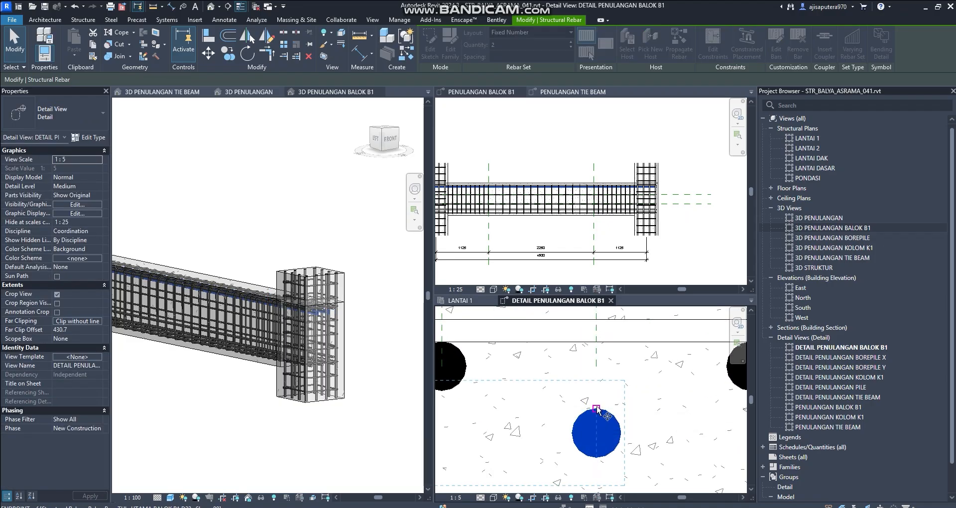
left_click(596, 341)
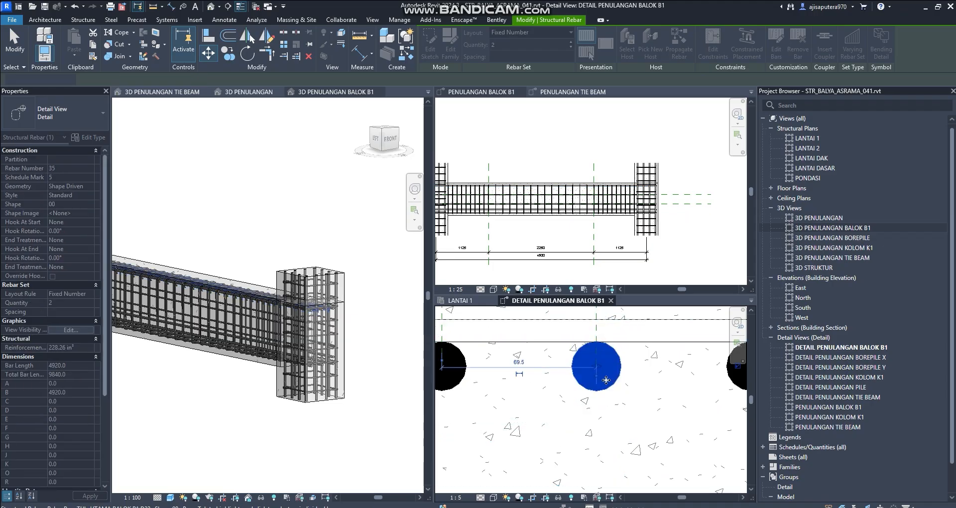
scroll(596, 342, "down", 3)
key("Escape")
key("Escape")
scroll(596, 342, "down", 2)
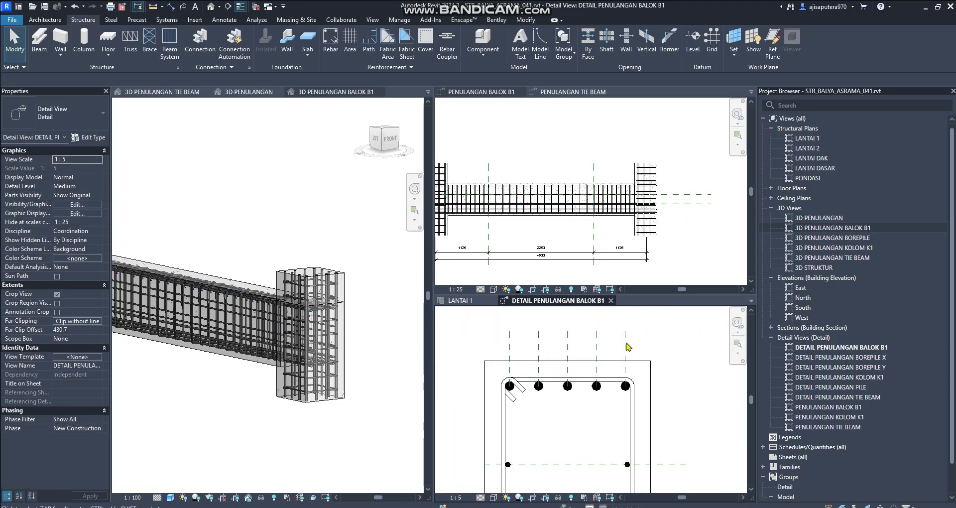
- Delete the five vertical reference planes above the beam section
left_click(480, 331)
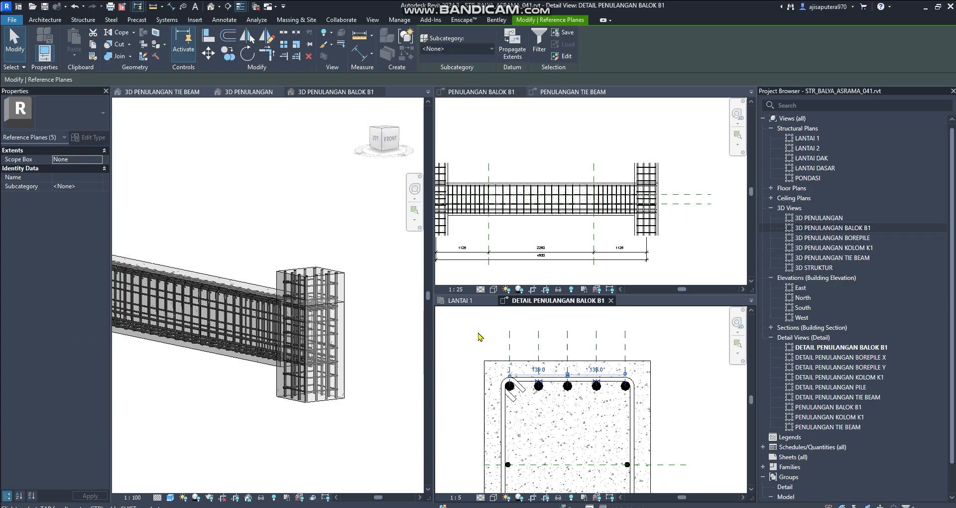
key("Delete")
scroll(588, 363, "down", 2)
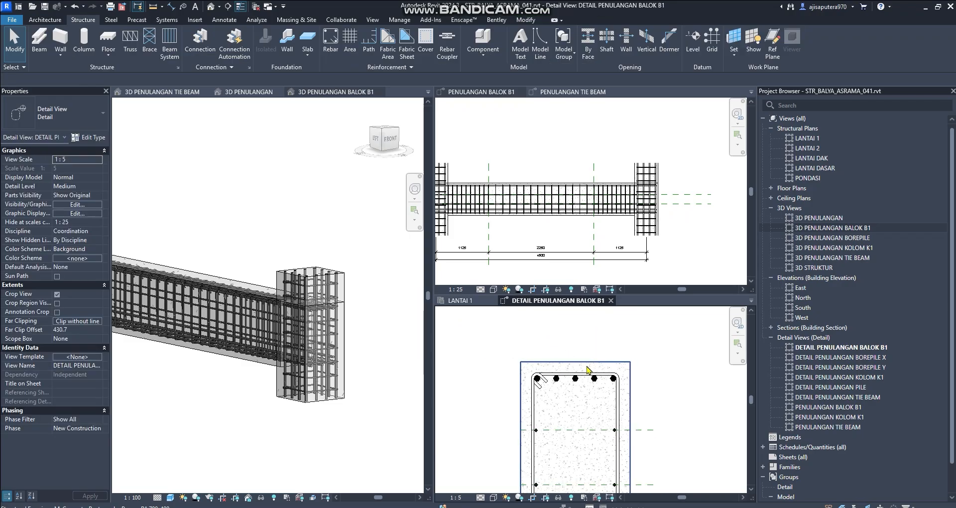
- Examine the beam reinforcement in the 3D view, at the column joint in the elevation and at the section's bottom corner
left_click(228, 319)
mouse_move(228, 318)
middle_mouse_down("shift")
mouse_move(218, 357)
mouse_move(210, 306)
mouse_move(222, 330)
middle_mouse_up("shift")
scroll(619, 223, "up", 2)
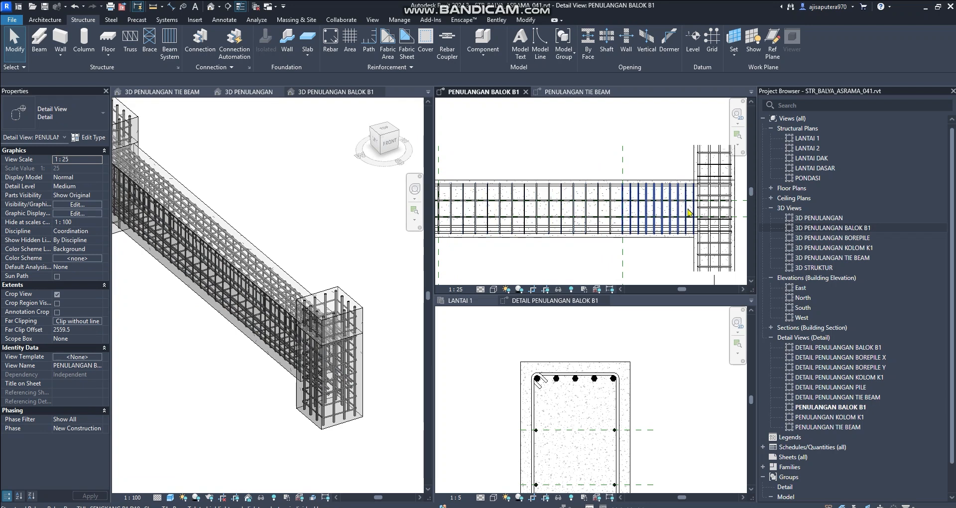
scroll(683, 212, "up", 3)
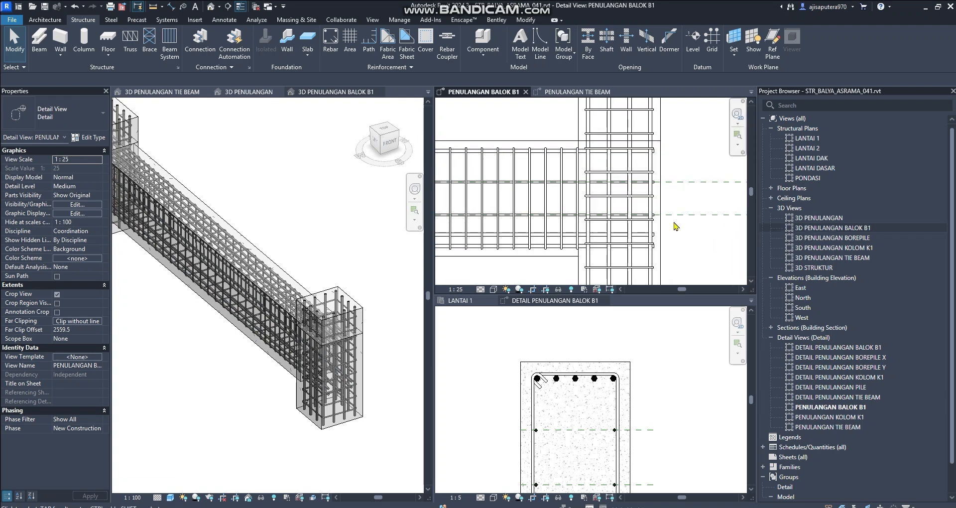
scroll(653, 243, "down", 1)
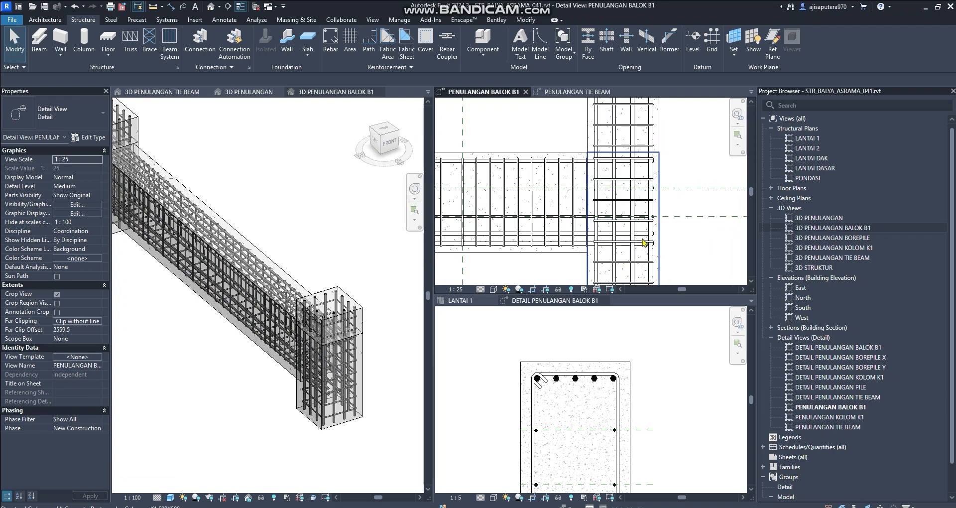
scroll(633, 241, "up", 4)
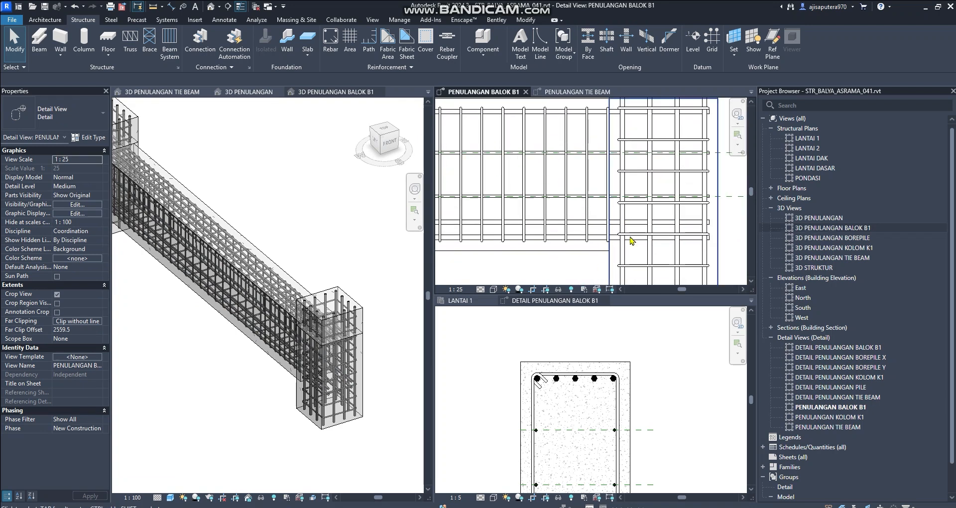
left_click(614, 426)
scroll(614, 438, "up", 3)
scroll(612, 445, "up", 2)
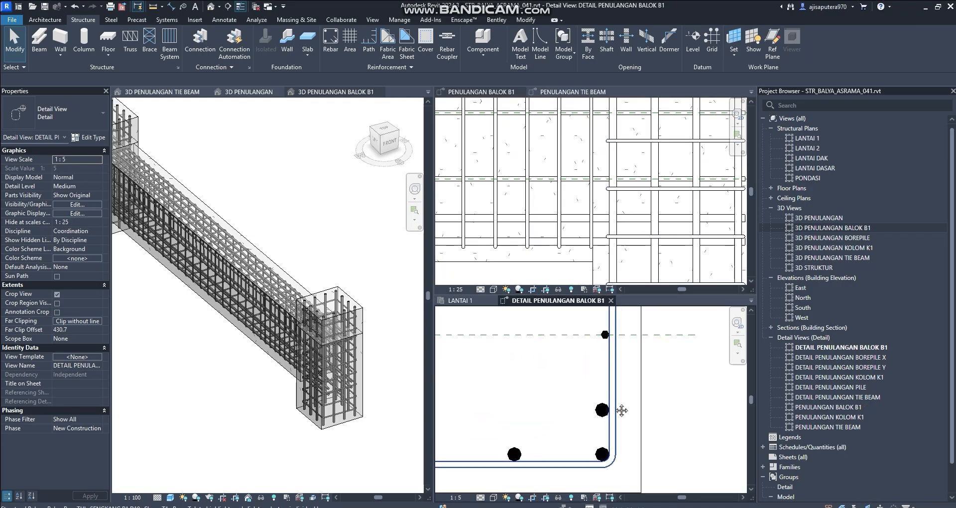
- Shorten the bottom three-bar D22 main set at the right column so its end stops inside the column's stirrups
left_click(561, 243)
scroll(565, 245, "up", 2)
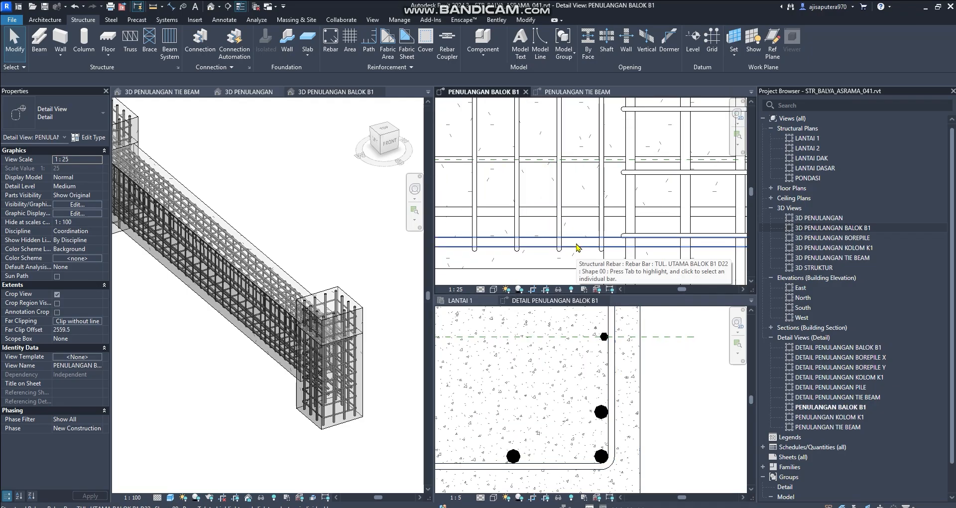
left_click(577, 245)
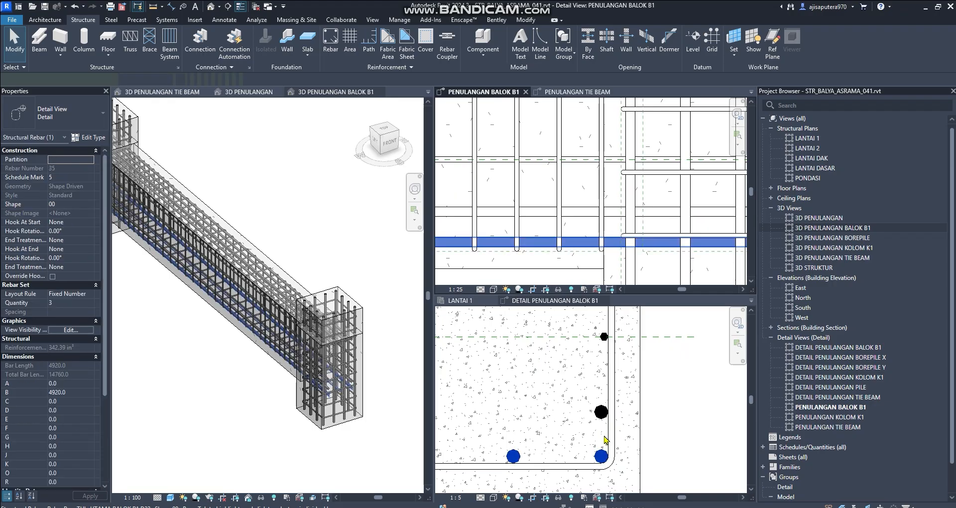
scroll(663, 442, "down", 2)
mouse_move(673, 233)
middle_mouse_down()
mouse_move(618, 234)
mouse_move(657, 233)
middle_mouse_up()
scroll(711, 234, "up", 1)
left_click_drag(719, 245, 682, 244)
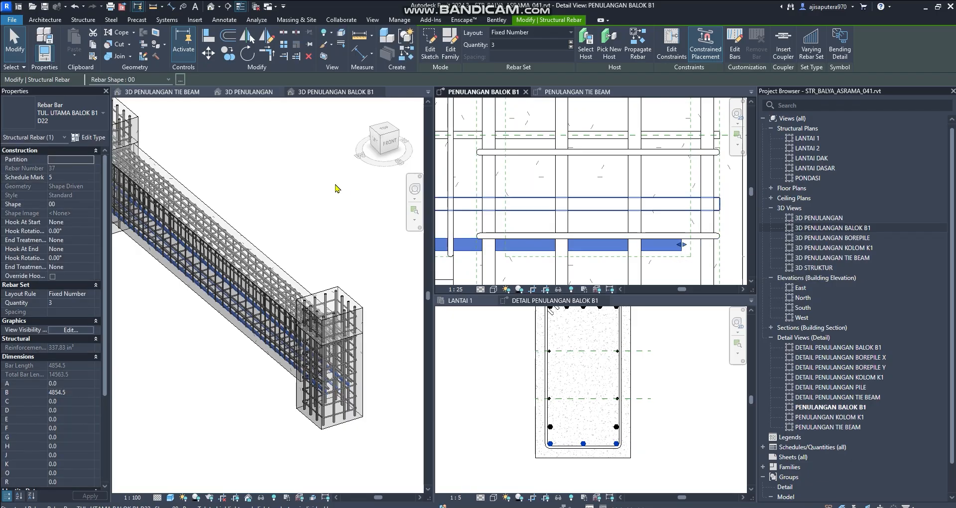
scroll(598, 212, "down", 2)
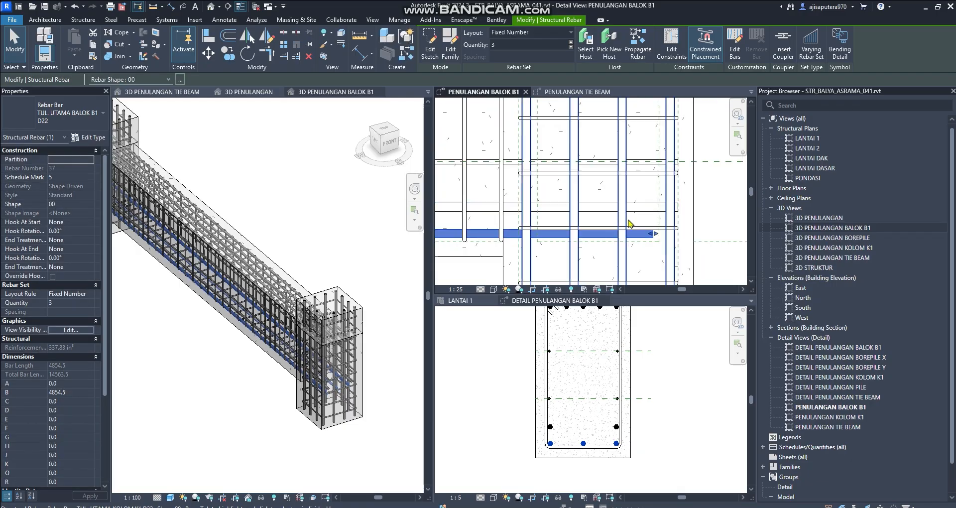
scroll(647, 234, "up", 3)
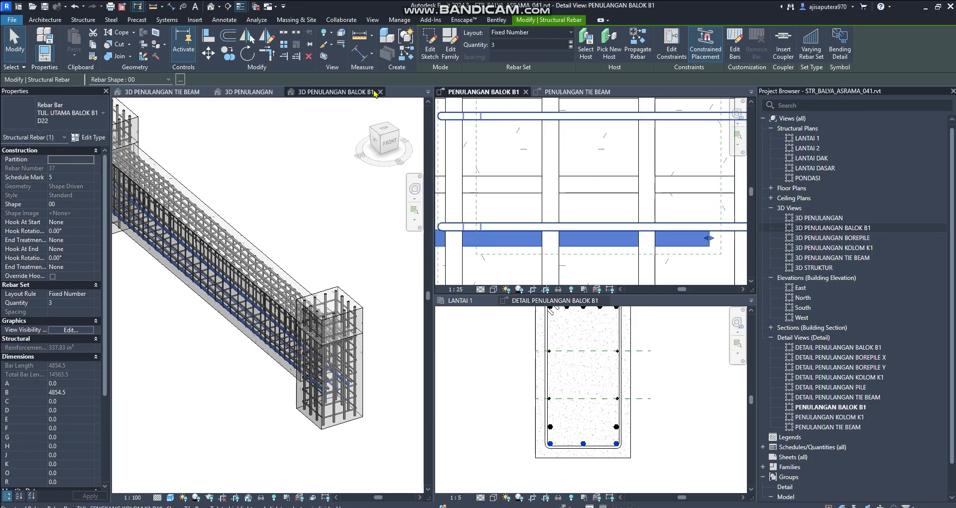
- Set the start hook of the bottom three-bar main set to Standard - 90 deg
left_click(90, 222)
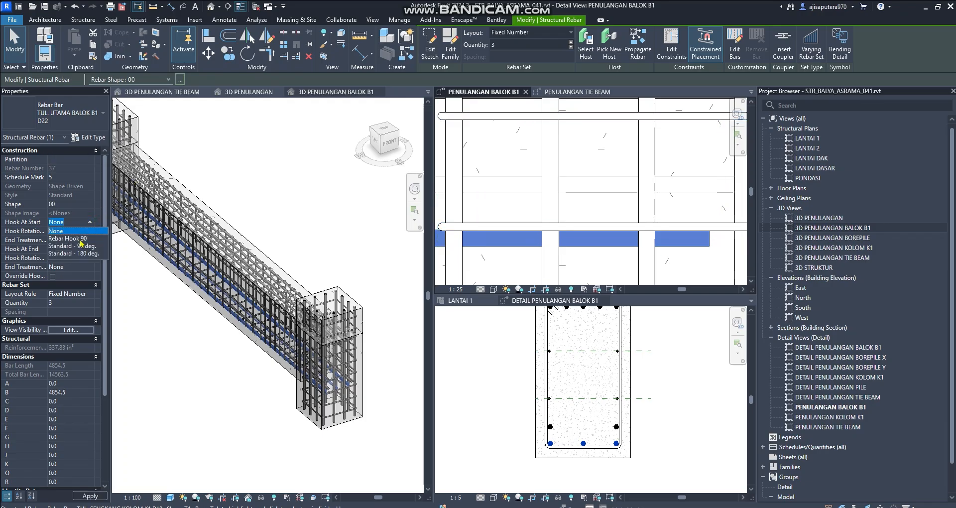
left_click(78, 233)
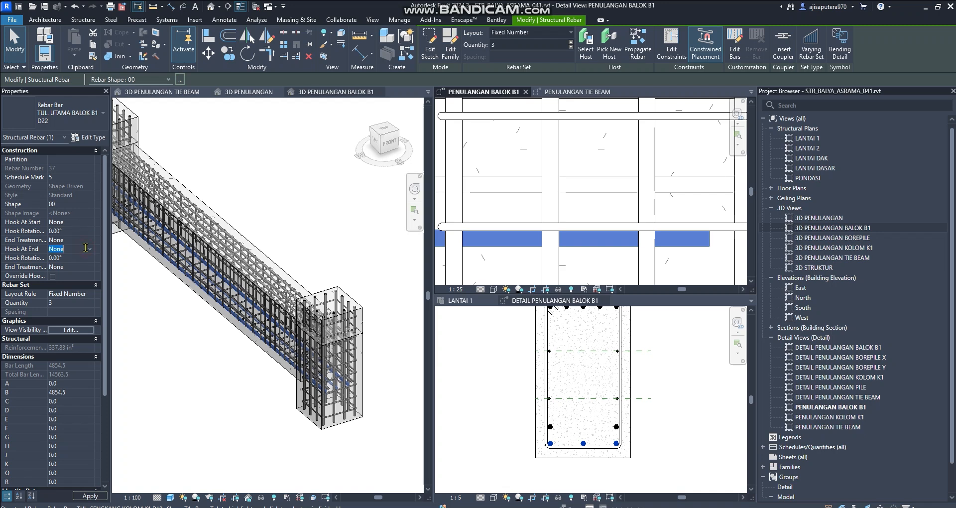
left_click(89, 250)
left_click(87, 272)
- Pull the left end of the bottom three-bar main set inward, inside the left column's outer vertical bars
scroll(648, 224, "down", 5)
scroll(606, 211, "down", 2)
middle_click_drag(473, 213, 657, 213)
scroll(598, 202, "up", 3)
scroll(616, 198, "up", 2)
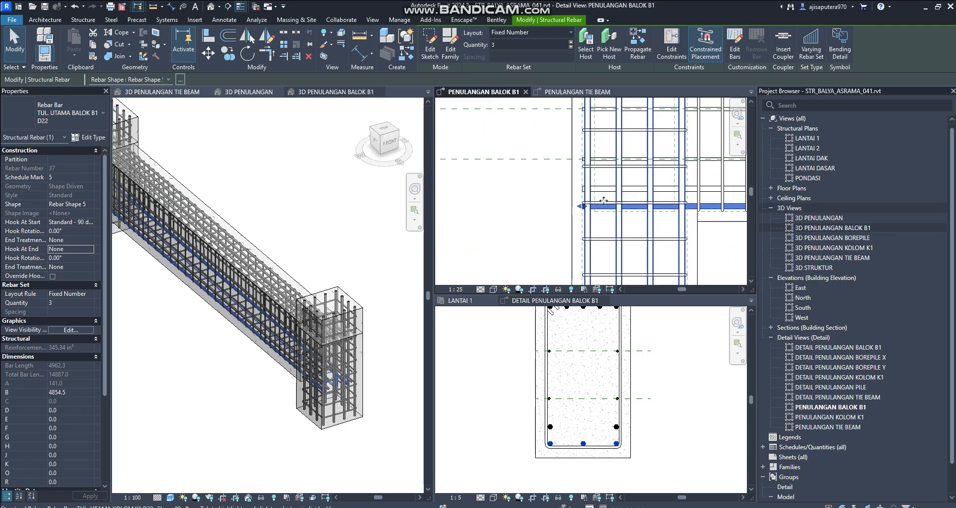
left_click_drag(583, 205, 599, 204)
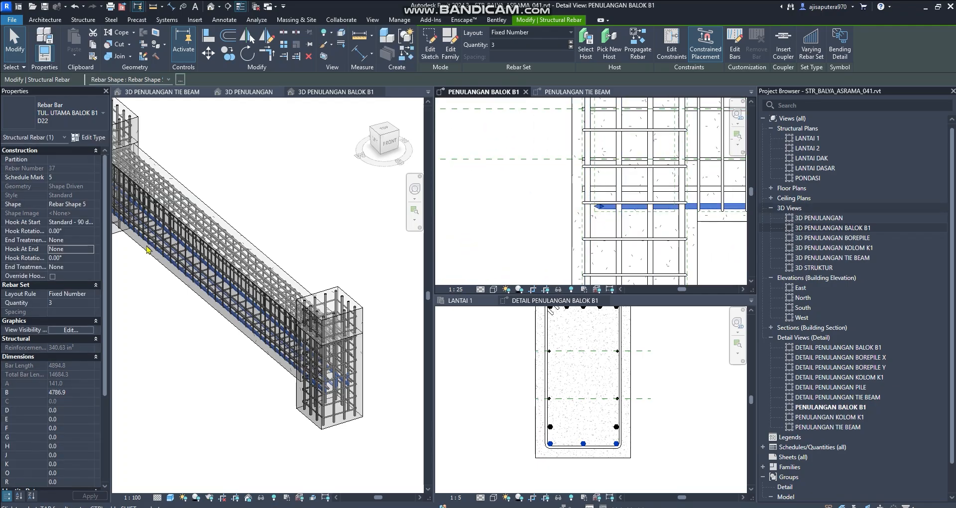
- Set the end hook of the bottom three-bar main set to Rebar Hook 90
left_click(88, 249)
left_click(74, 266)
middle_click_drag(616, 187, 206, 197)
scroll(572, 206, "up", 3)
scroll(528, 213, "down", 6)
scroll(726, 214, "up", 4)
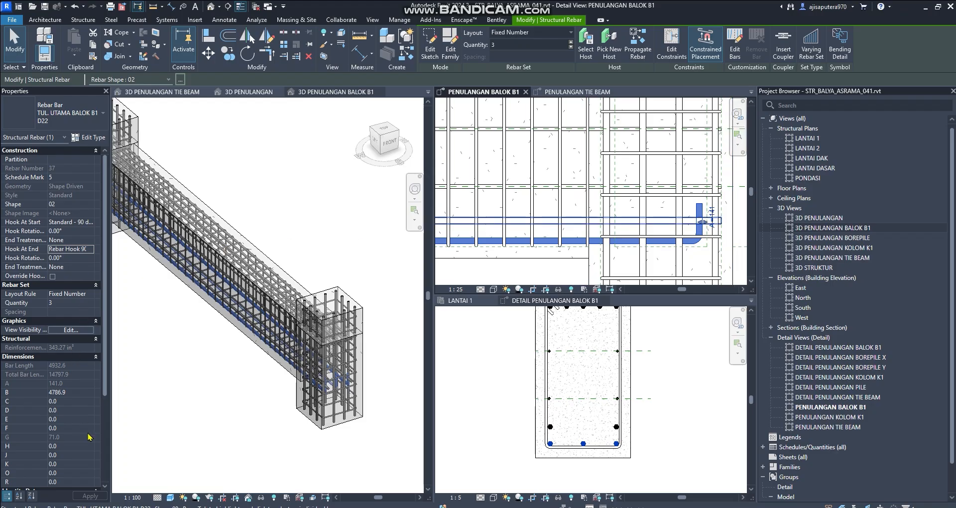
- Set the hook lengths of Rebar Hook 90 and Standard - 90 deg. to 200 for bar type TUL. UTAMA BALOK B1 D22
left_click(88, 138)
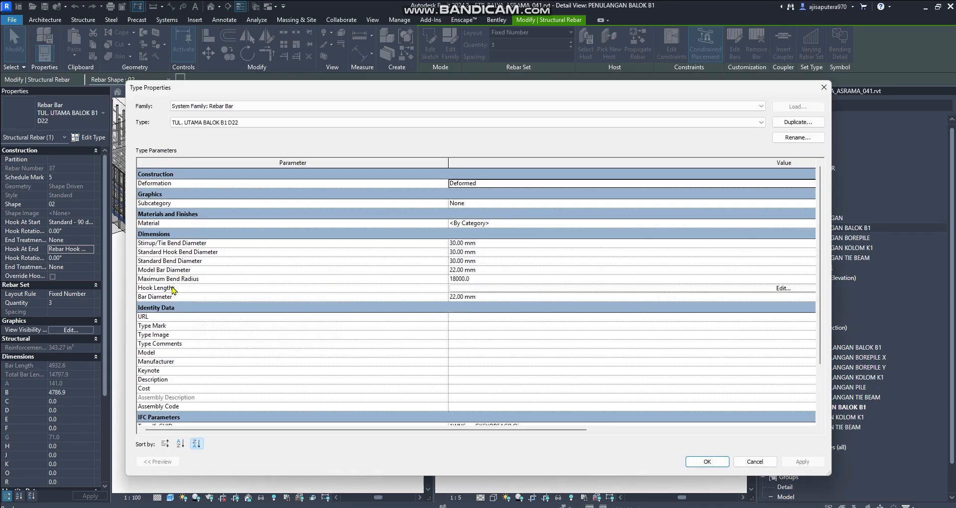
left_click(600, 290)
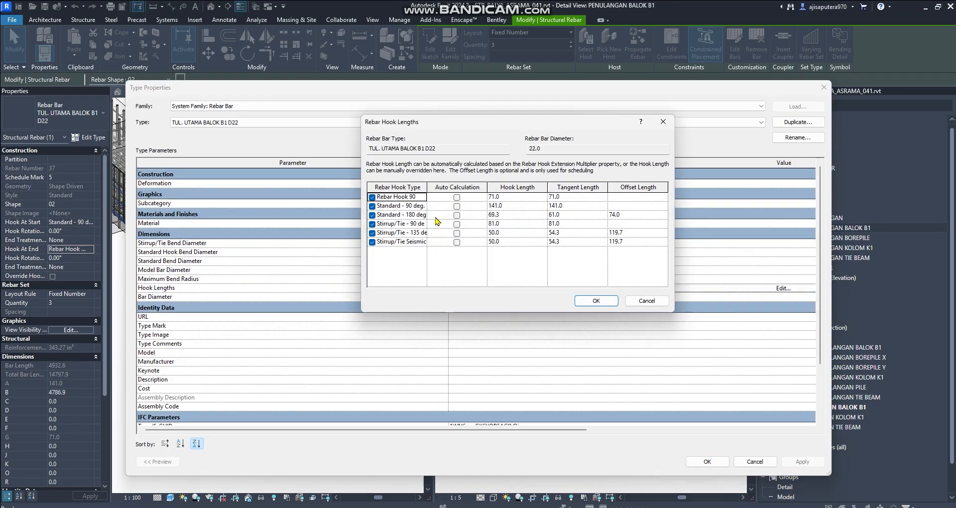
left_click_drag(428, 187, 445, 189)
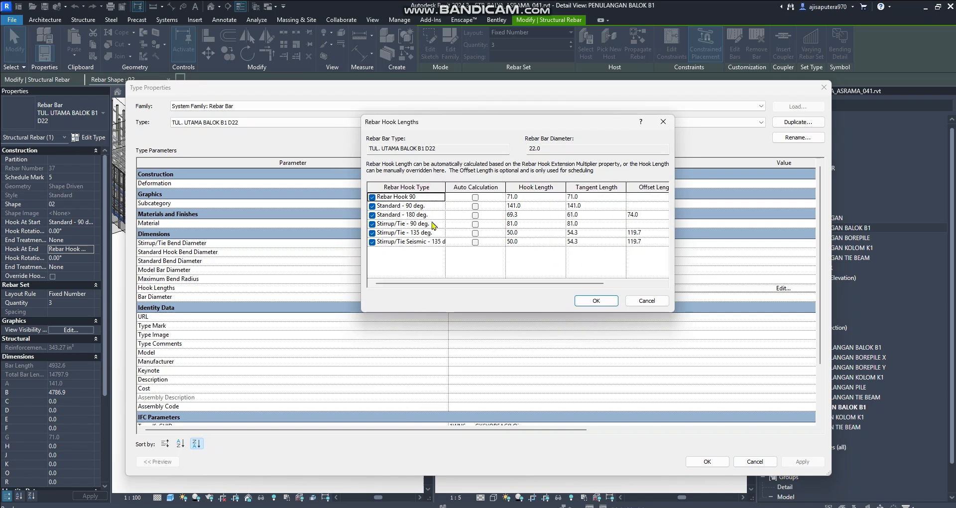
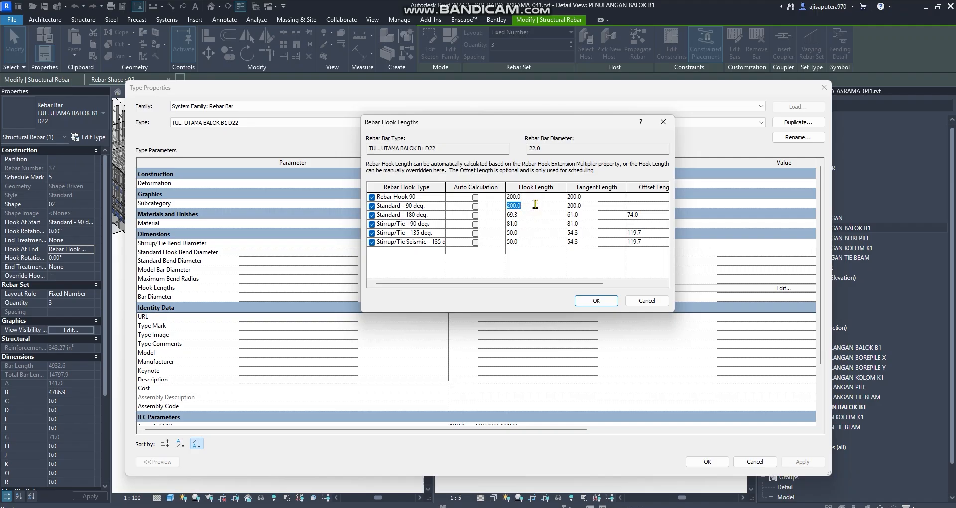
left_click(596, 300)
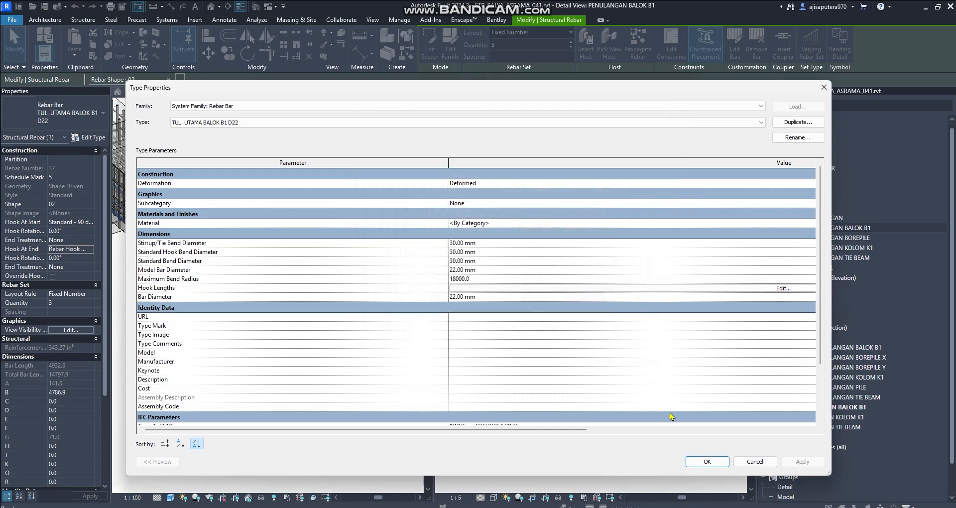
left_click(702, 461)
scroll(478, 177, "up", 5)
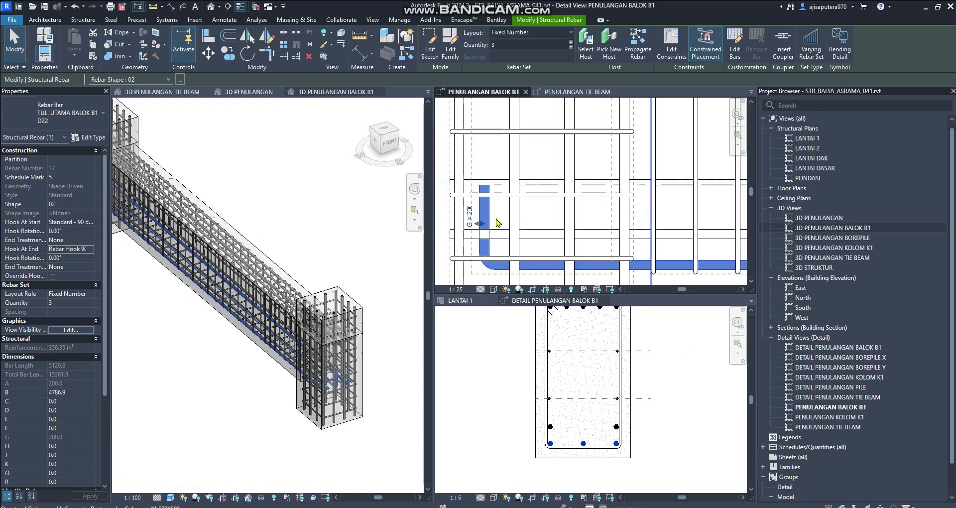
middle_click_drag(557, 217, 501, 220)
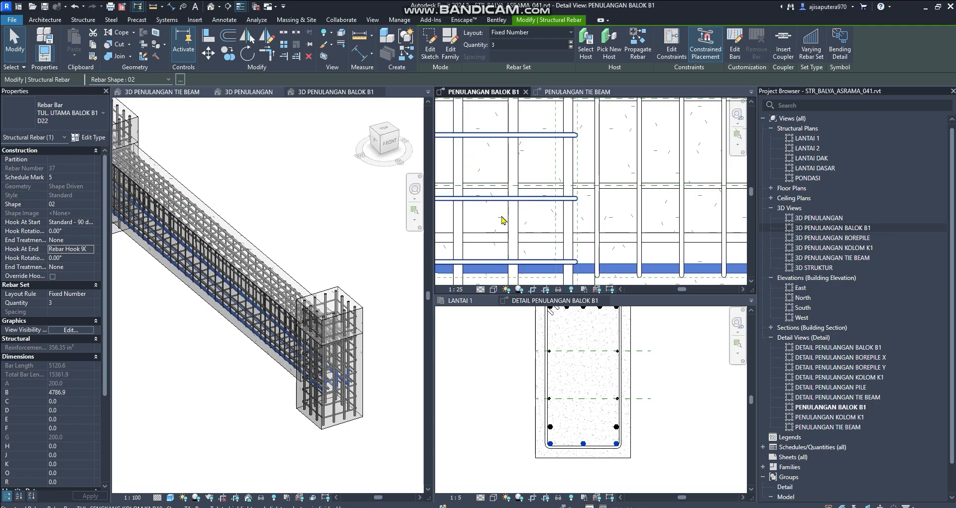
key("Escape")
- Pull the left end of the second-layer two-bar main set back to just inside the bottom set's hook, moving that hook slightly outward
left_click(495, 231)
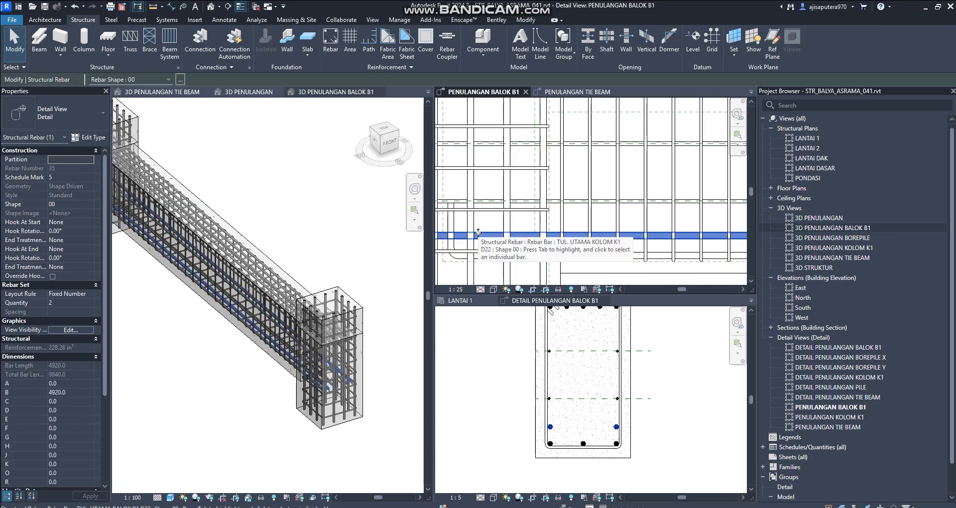
scroll(538, 235, "down", 2)
scroll(518, 222, "up", 2)
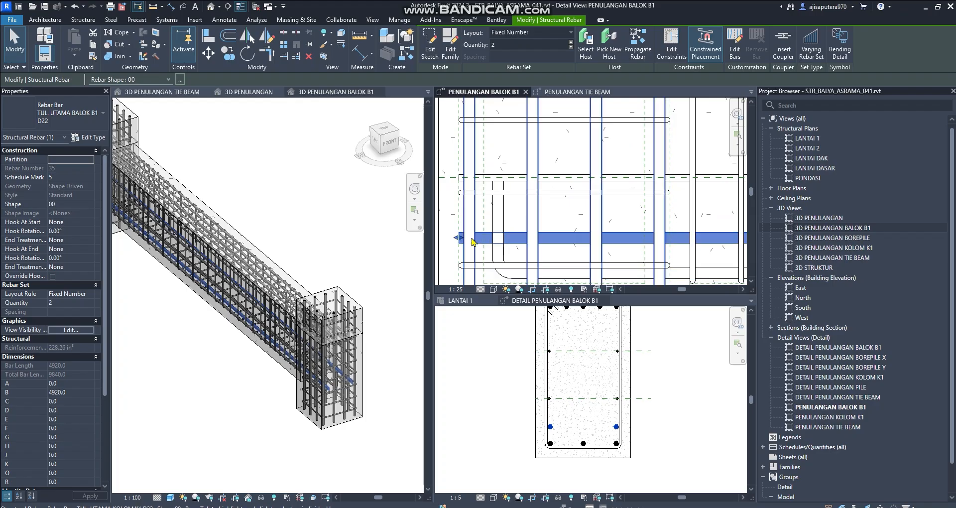
left_click_drag(459, 238, 481, 225)
left_click(584, 236)
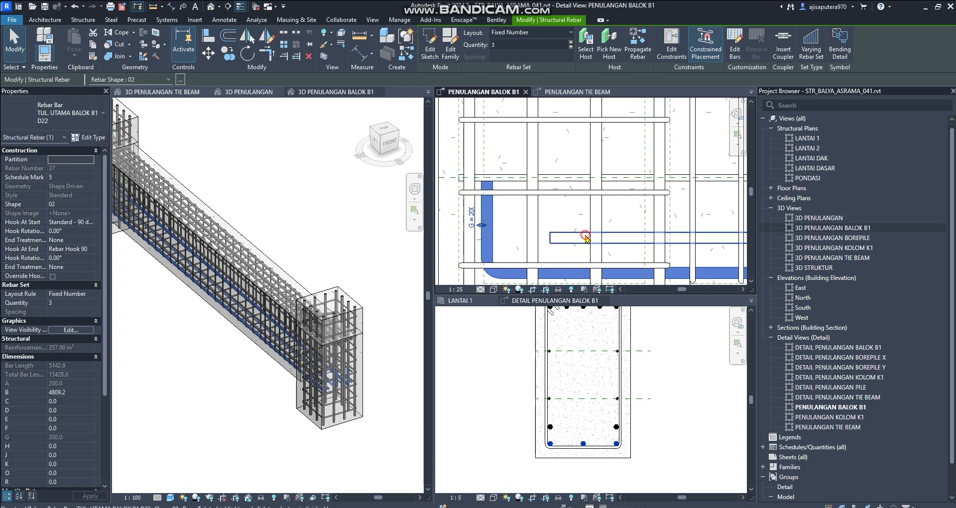
left_click_drag(546, 238, 507, 236)
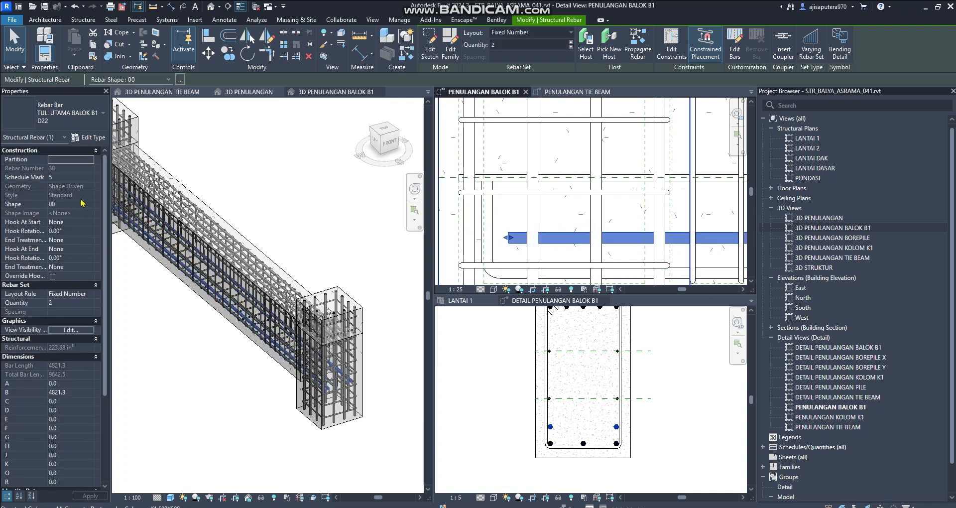
- Set the start hook of the second-layer two-bar main set to Rebar Hook 90
left_click(89, 224)
left_click(90, 238)
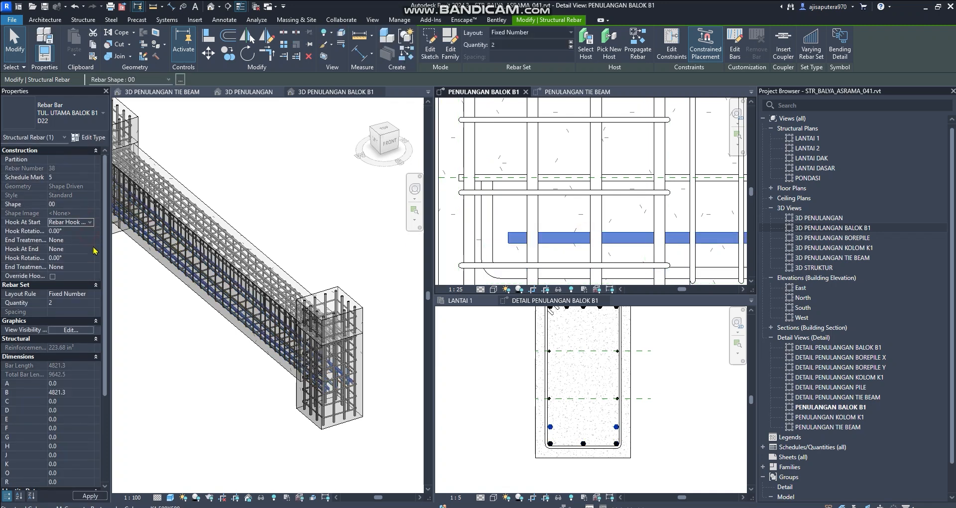
left_click(93, 249)
left_click(89, 258)
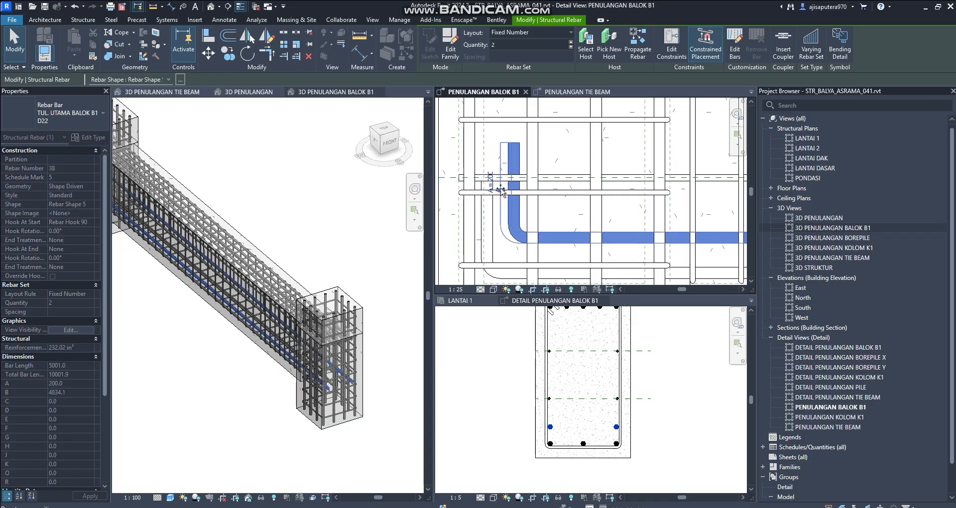
- Shorten the second-layer two-bar main set at the right column so its end lies inside the bottom set's hook
scroll(550, 211, "down", 4)
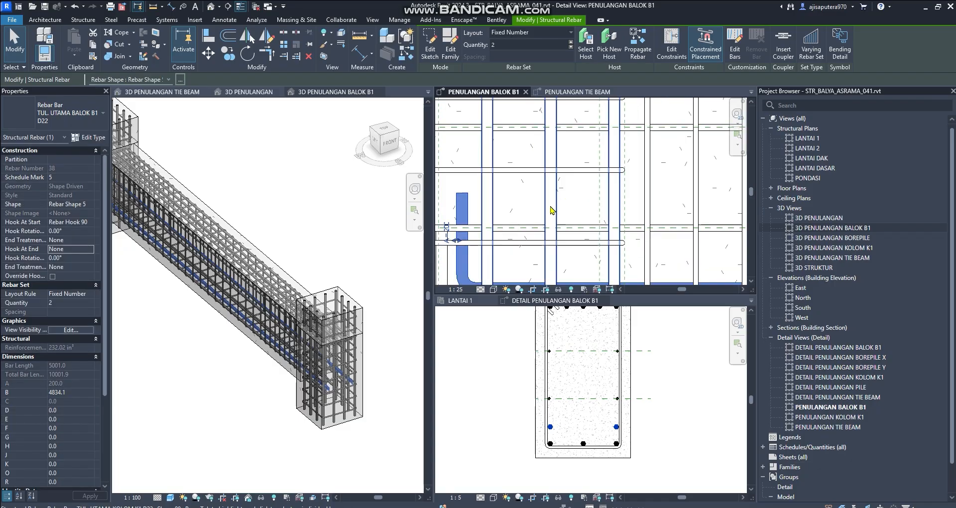
scroll(550, 211, "down", 2)
middle_click_drag(716, 232, 493, 217)
middle_click_drag(718, 205, 654, 201)
scroll(652, 201, "up", 4)
scroll(628, 207, "up", 1)
left_click_drag(619, 220, 537, 226)
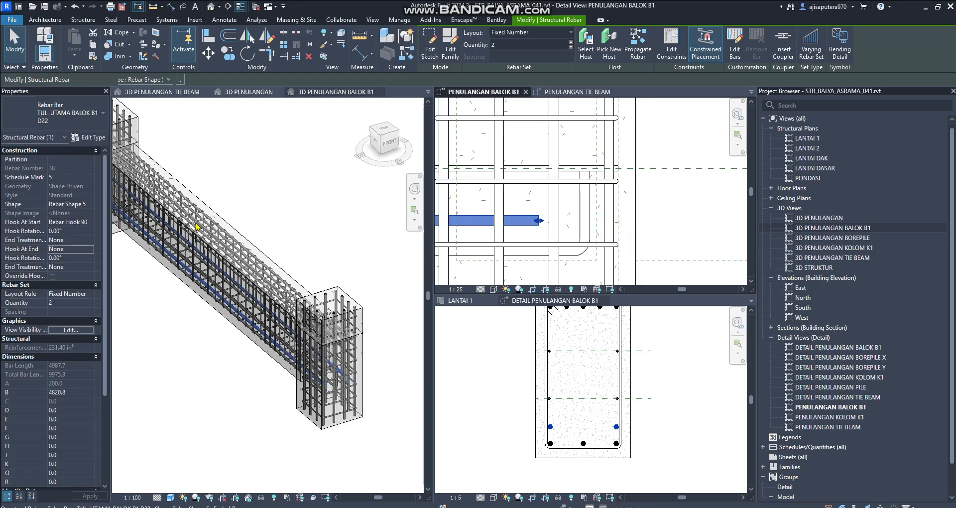
- Set the end hook of the second-layer two-bar main set to Rebar Hook 90, pointing upward
left_click(87, 252)
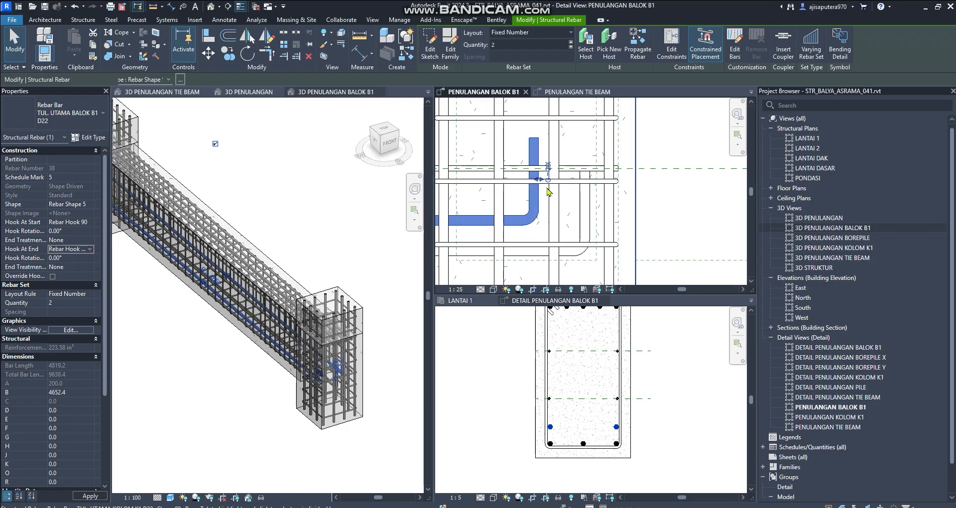
scroll(573, 164, "down", 3)
scroll(562, 219, "up", 2)
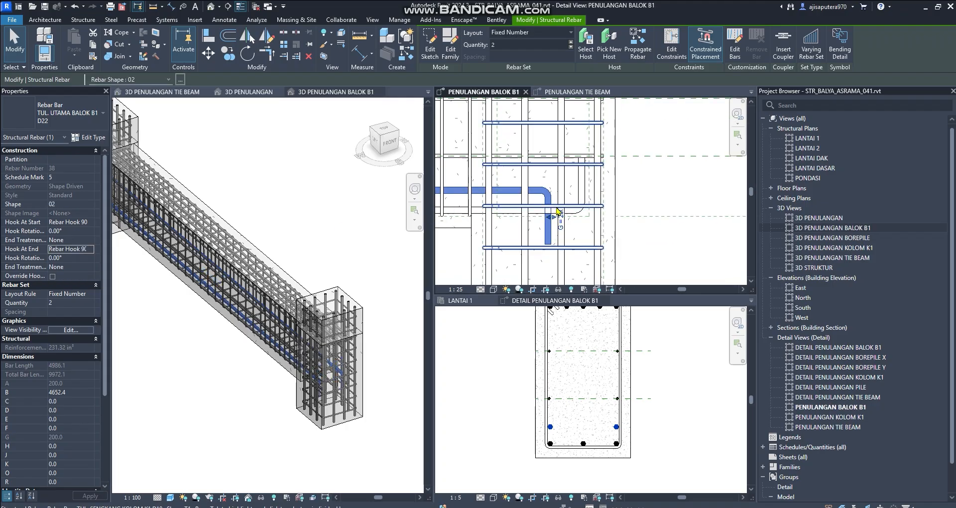
scroll(559, 211, "down", 1)
scroll(599, 198, "up", 5)
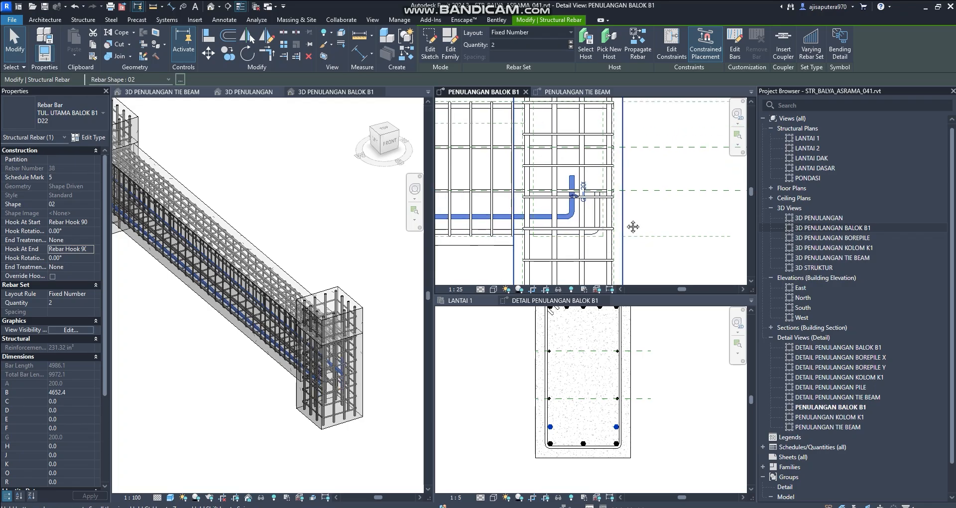
- Move the right-end hooks of the bottom and second-layer main sets outward, keeping the second-layer hook just inside the bottom one
left_click(548, 231)
scroll(553, 241, "down", 2)
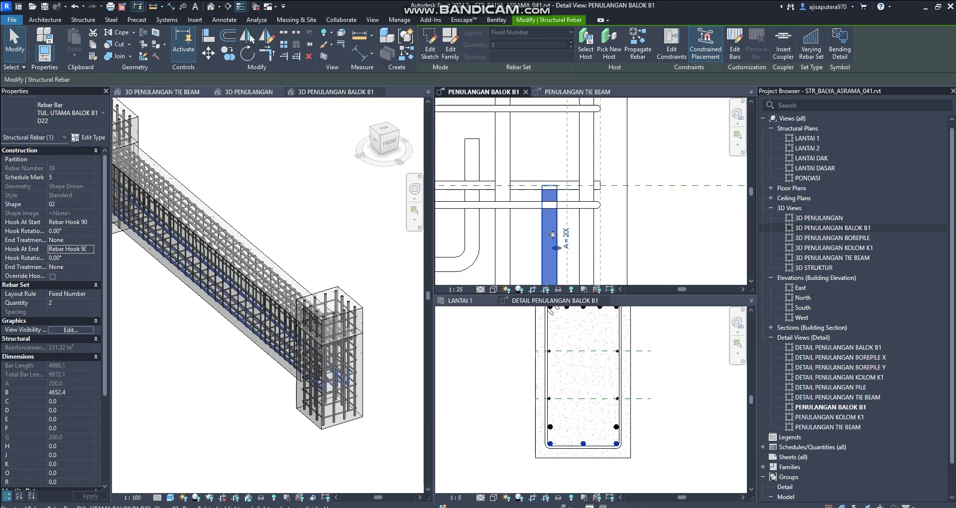
left_click_drag(559, 245, 543, 211)
left_click(646, 211)
scroll(647, 213, "down", 2)
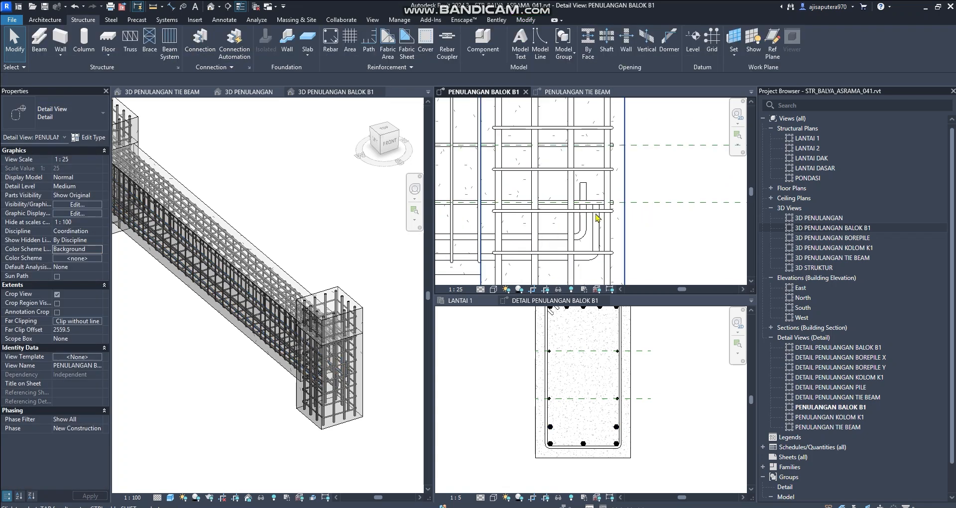
- Shorten the lower D13 waist bar set at the right column so it ends near the middle of the column
scroll(550, 220, "down", 2)
middle_click_drag(478, 228, 569, 230)
scroll(580, 225, "up", 3)
left_click(570, 224)
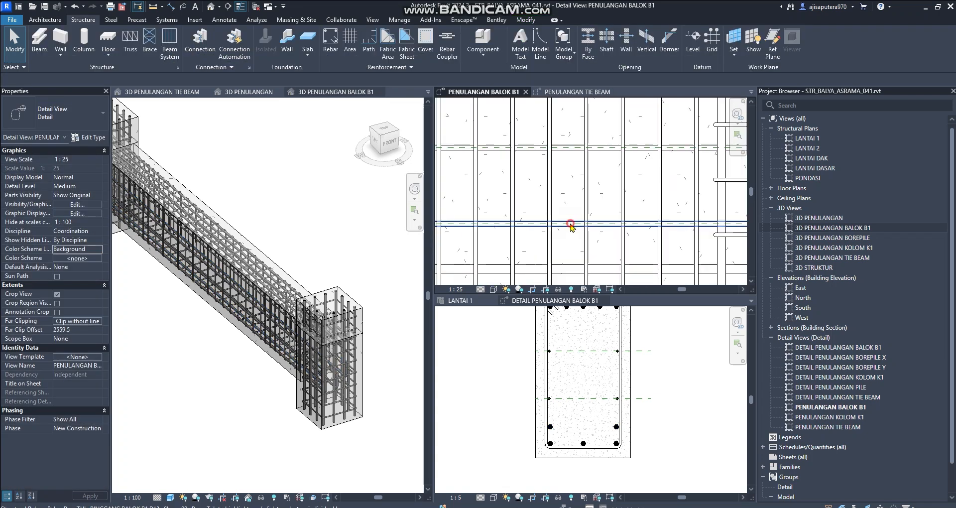
scroll(447, 208, "down", 3)
scroll(578, 212, "up", 3)
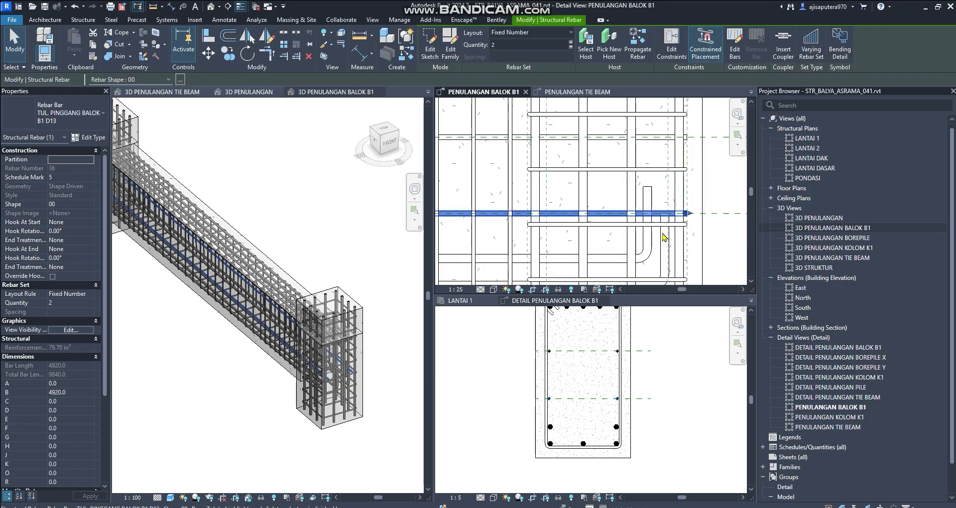
scroll(687, 215, "up", 2)
left_click_drag(688, 213, 571, 213)
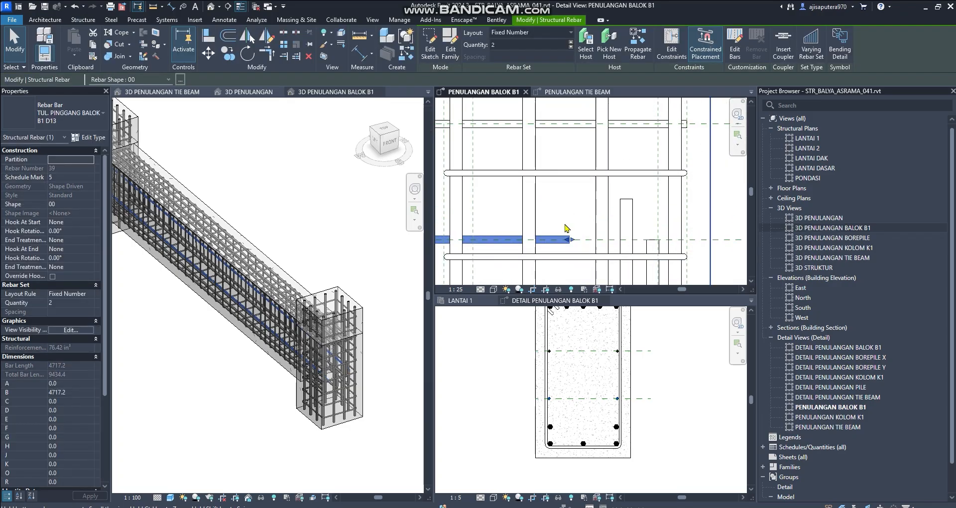
- Shorten the upper D13 waist bar set at the right column so it ends near the middle of the column
middle_click_drag(571, 148, 571, 186)
left_click(572, 185)
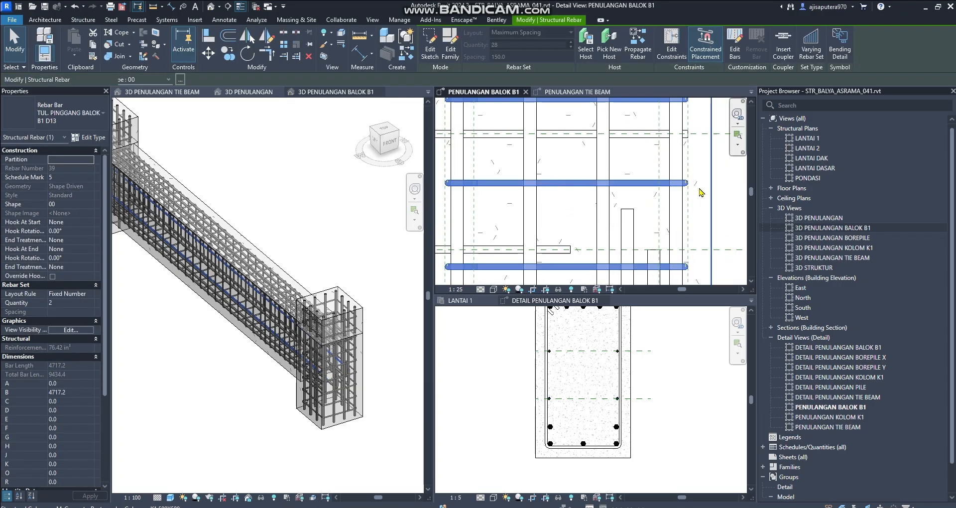
left_click(555, 133)
left_click_drag(690, 133, 554, 134)
- Adjust the right end of the lower D13 waist bar set to line up with the upper waist bar's end in the right column
left_click(570, 250)
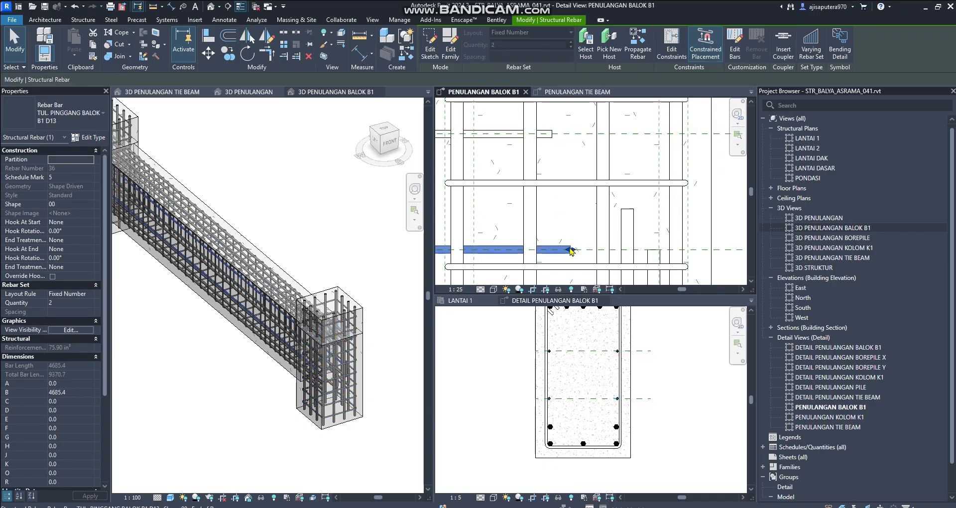
left_click_drag(559, 249, 527, 249)
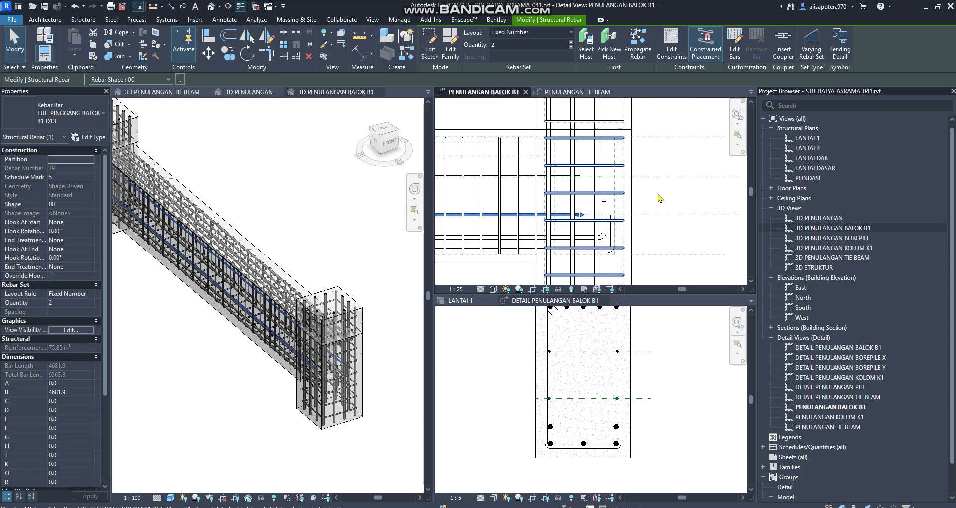
left_click(662, 197)
scroll(521, 195, "down", 3)
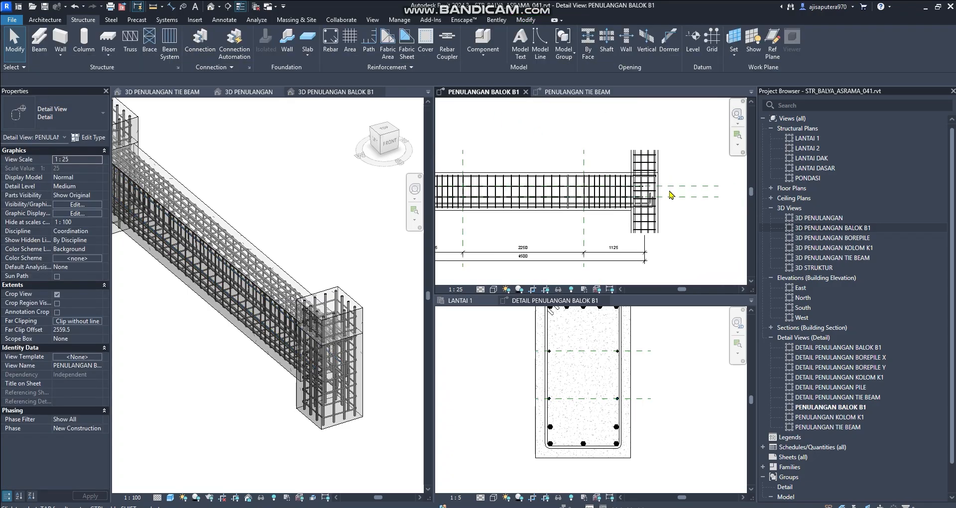
- Shorten the lower D13 waist bar set at the left column so it ends near the middle of the column
scroll(521, 209, "up", 5)
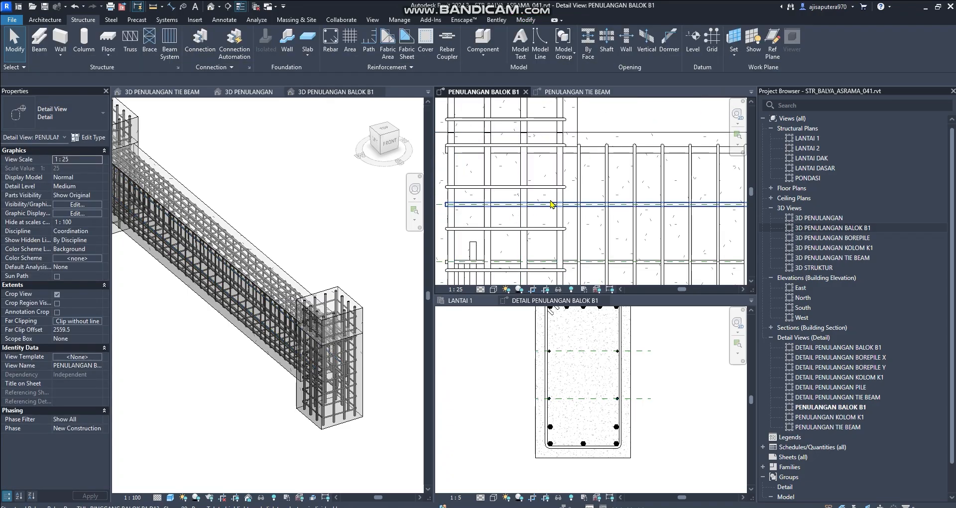
left_click(692, 383)
left_click_drag(635, 414, 635, 414)
key("Delete")
left_click(488, 243)
scroll(486, 243, "up", 3)
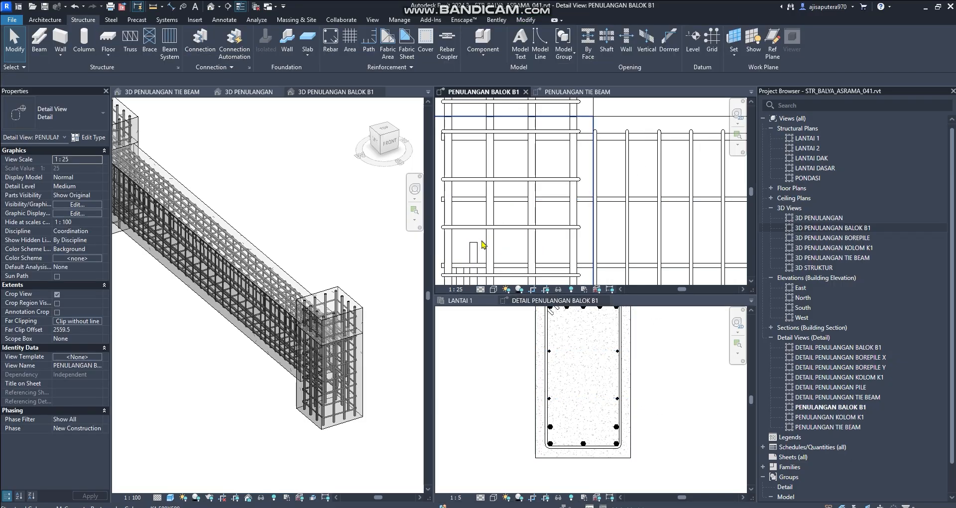
left_click(504, 261)
scroll(506, 217, "down", 3)
scroll(478, 236, "up", 4)
left_click_drag(445, 234, 580, 230)
middle_click_drag(545, 171, 566, 261)
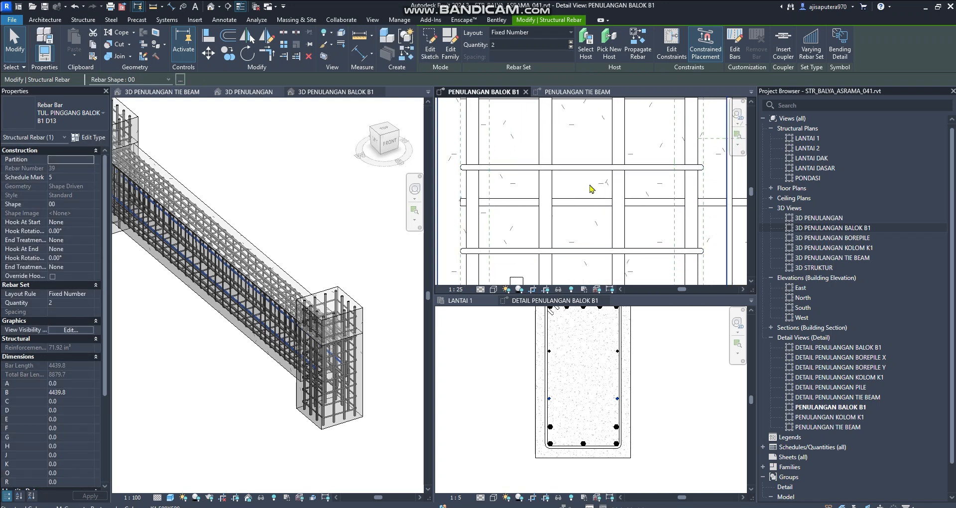
- Shorten the upper D13 waist bar set at the left column, lining its end up with the lower waist bar's end
left_click(573, 201)
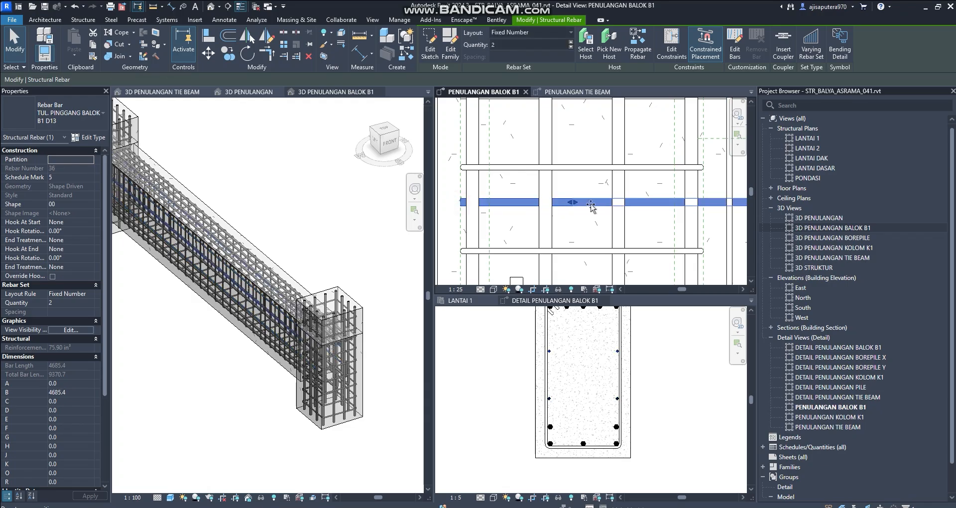
left_click_drag(604, 204, 602, 227)
middle_click_drag(602, 226, 562, 177)
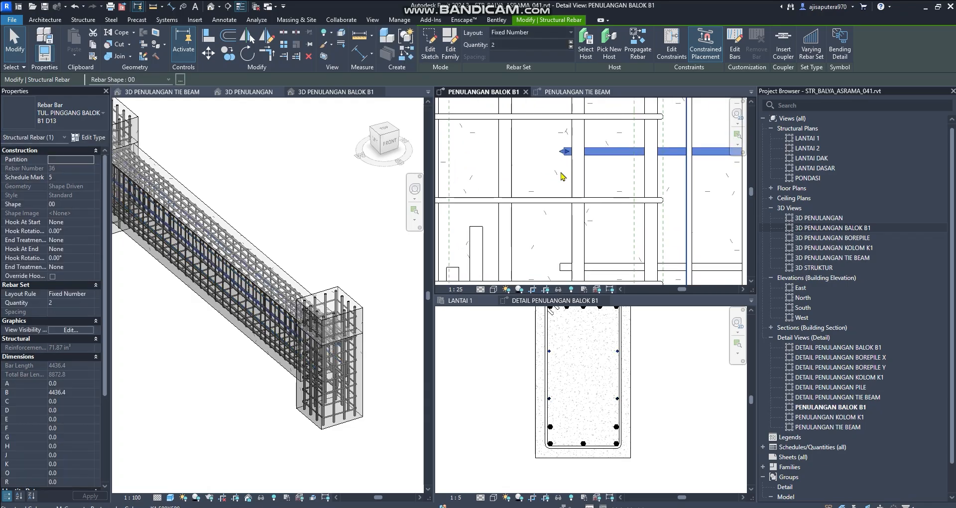
left_click_drag(562, 155, 533, 167)
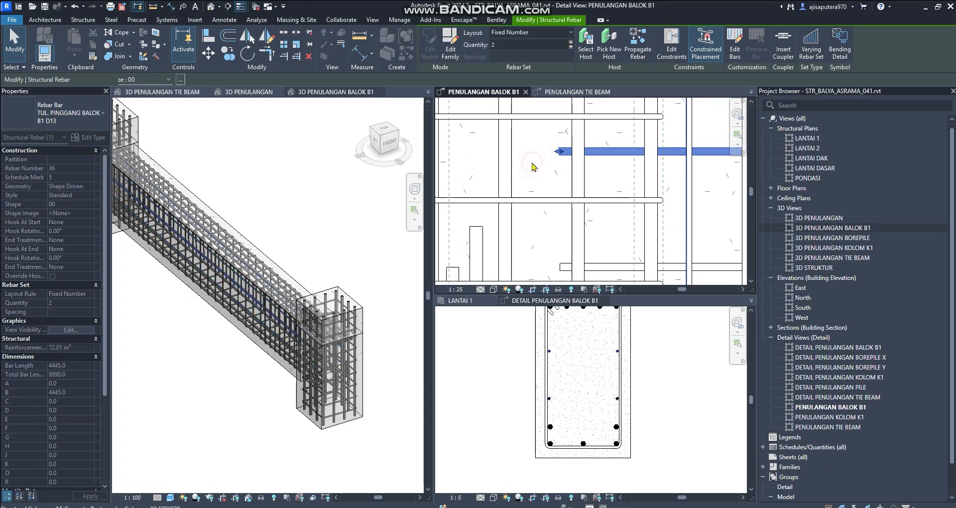
left_click(532, 164)
scroll(532, 164, "down", 3)
left_click(459, 180)
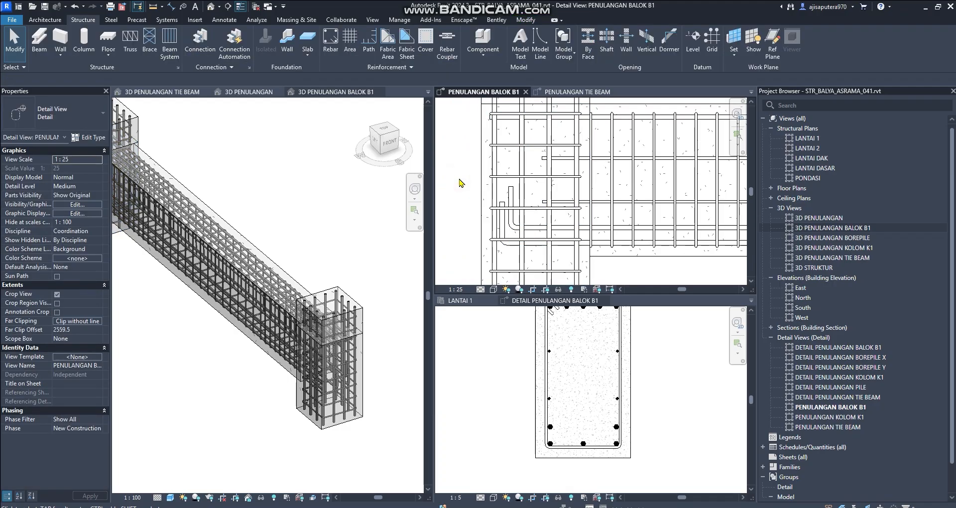
- Pull the left end of the top three-bar D22 main set inward, inside the left column's outer reinforcement
scroll(548, 182, "up", 4)
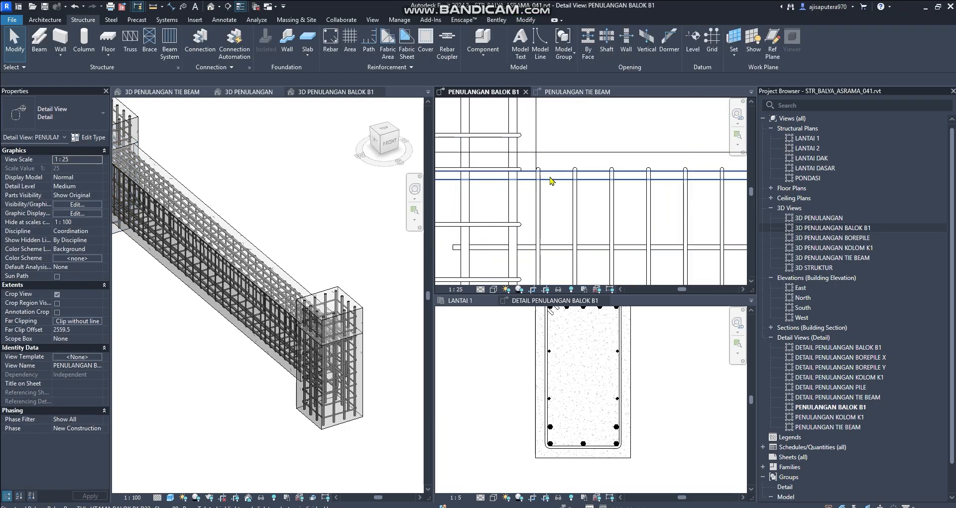
left_click(550, 178)
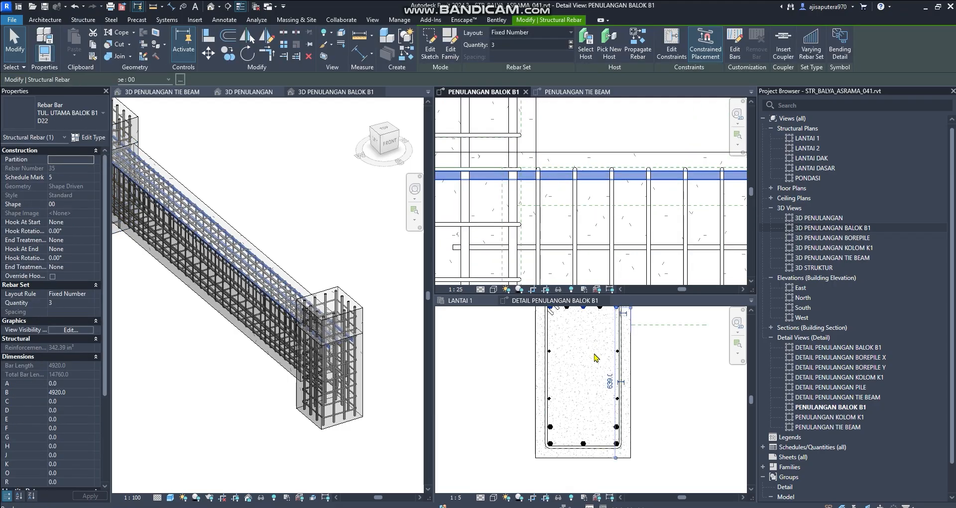
scroll(621, 354, "up", 5)
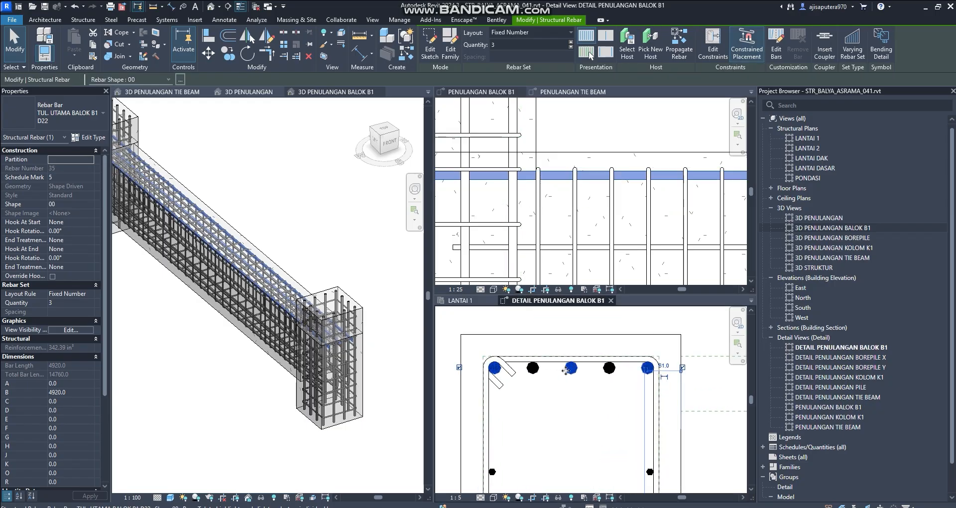
key("Escape")
left_click(574, 367)
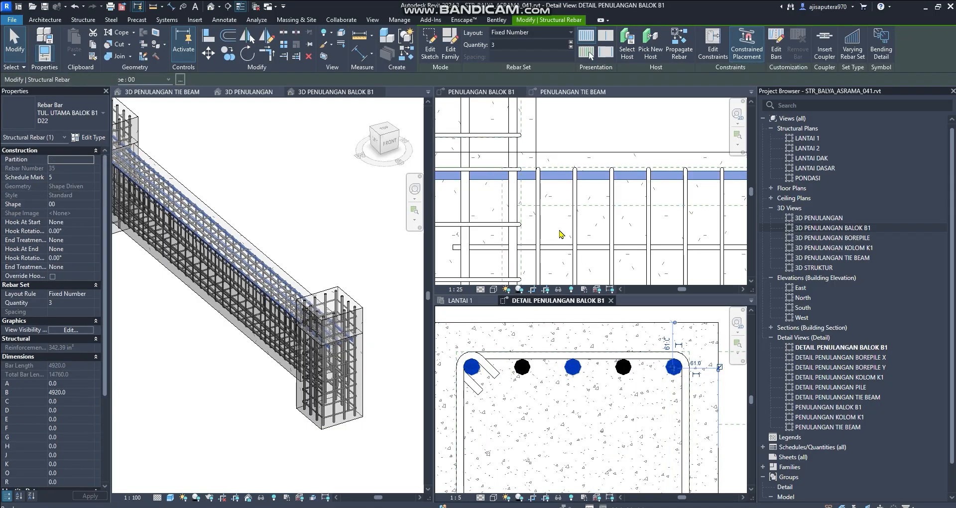
scroll(558, 231, "down", 3)
scroll(498, 214, "up", 3)
left_click_drag(452, 198, 463, 201)
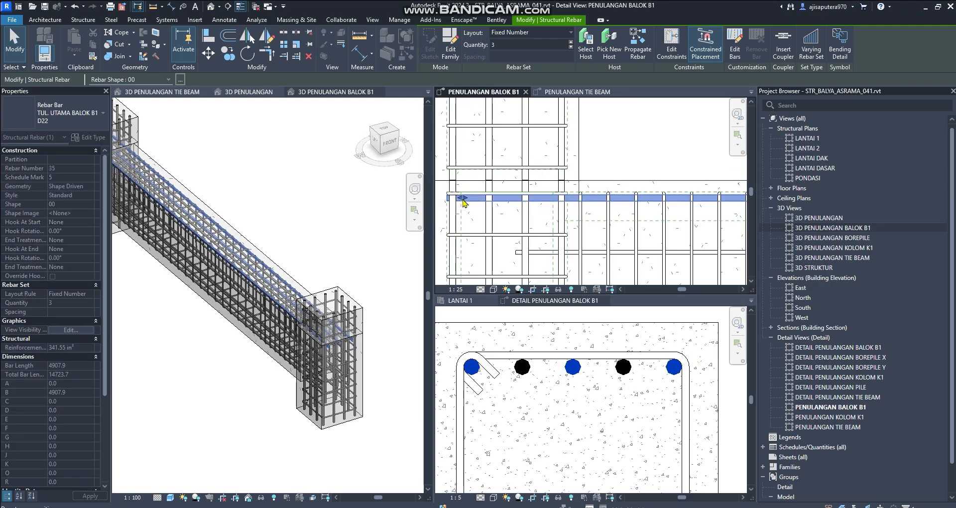
- Set both the start and end hooks of the top three-bar D22 main set to Rebar Hook 90
left_click(90, 222)
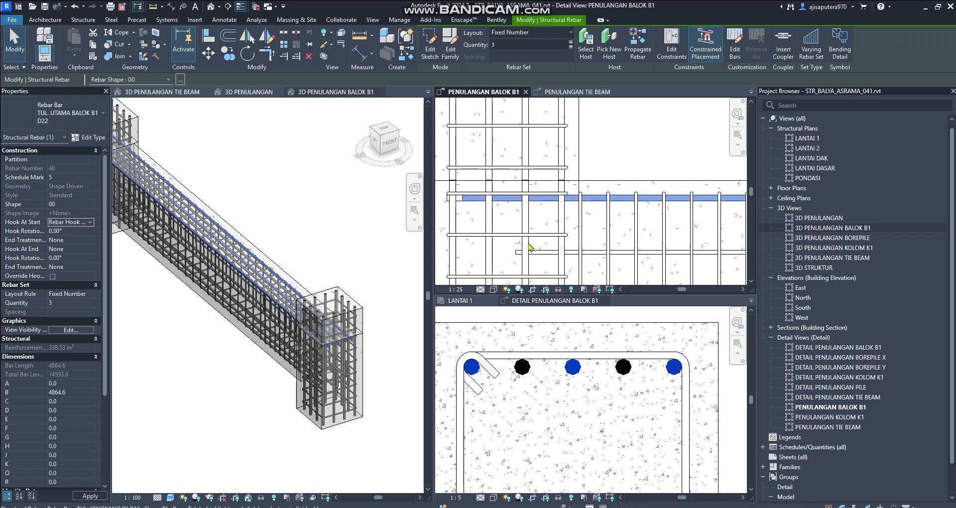
left_click(91, 249)
left_click(91, 249)
left_click(85, 265)
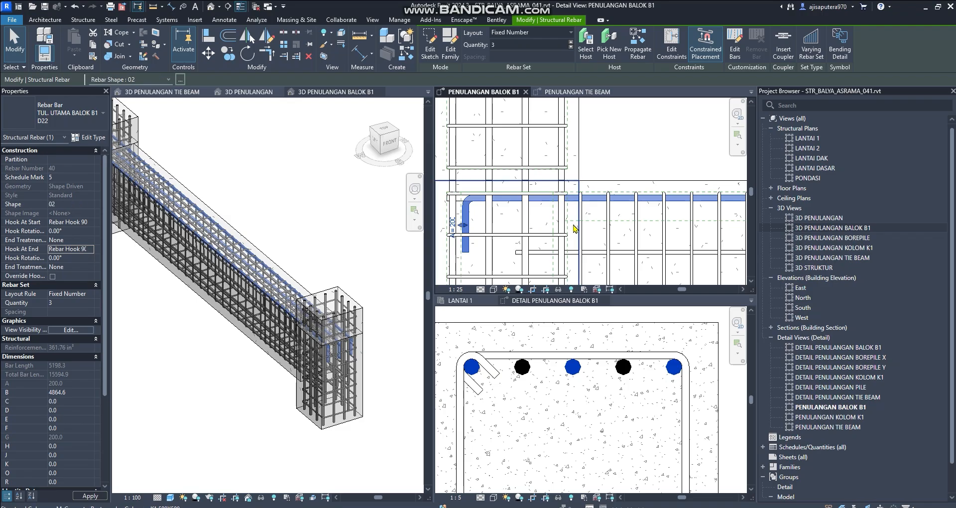
- Move the right-end hook of the top three-bar D22 main set inward, inside the right column's outer reinforcement
scroll(577, 229, "down", 4)
middle_click_drag(700, 236, 344, 220)
scroll(689, 186, "up", 5)
middle_click_drag(521, 232, 577, 234)
scroll(585, 241, "up", 1)
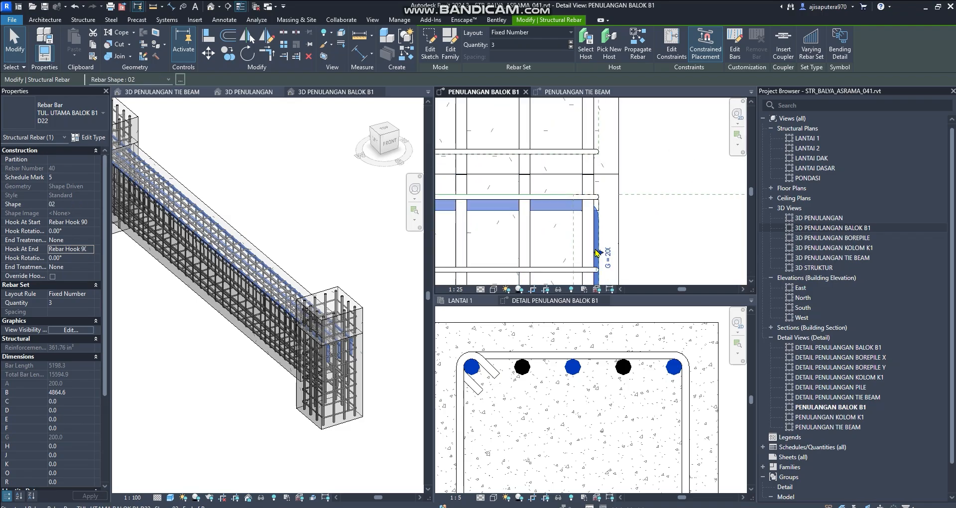
left_click(600, 254)
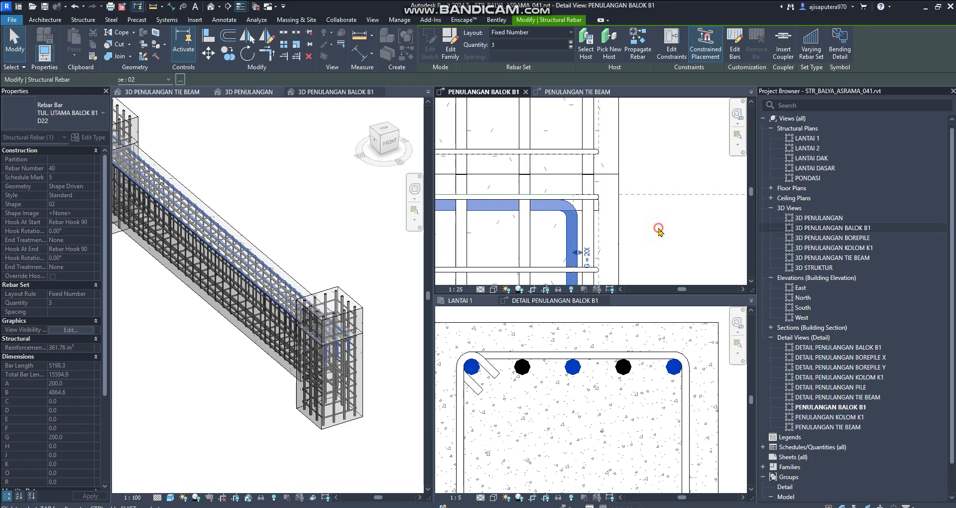
left_click(660, 232)
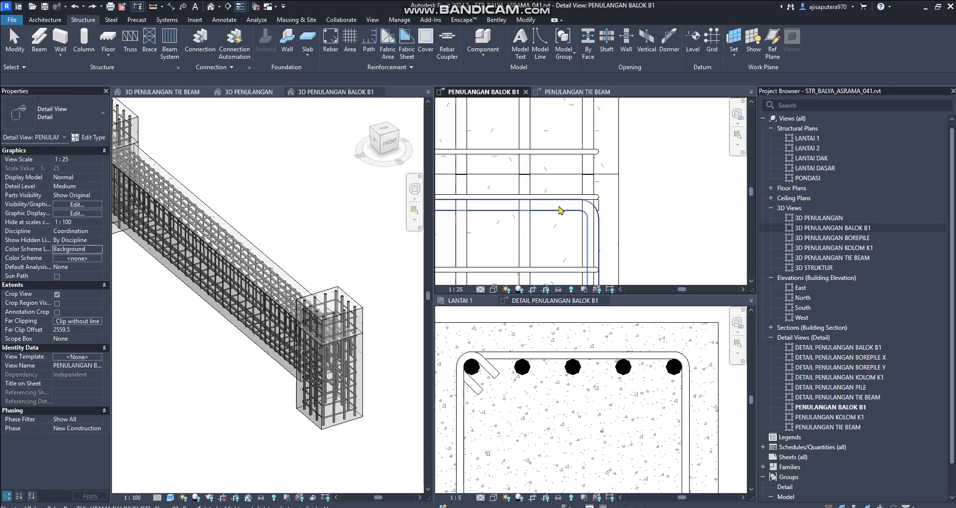
left_click(598, 253)
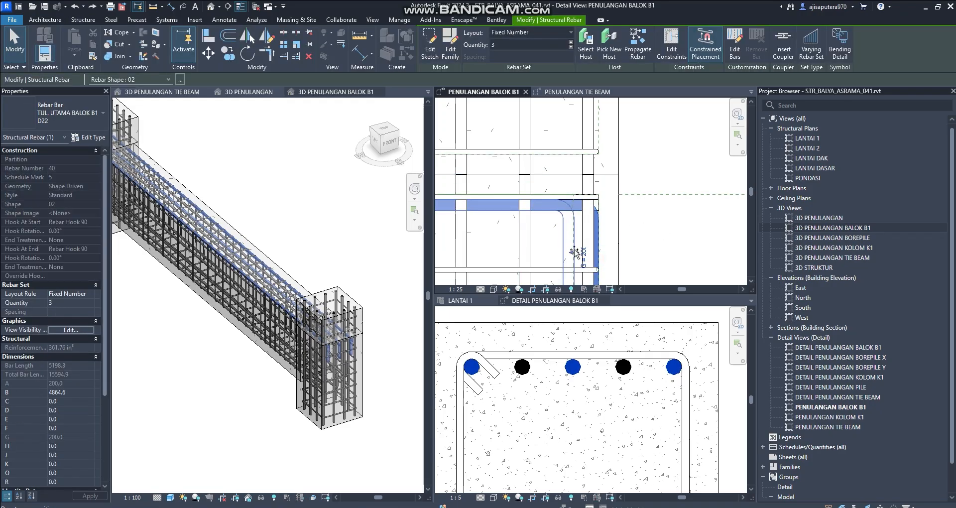
left_click_drag(587, 246, 586, 246)
scroll(633, 192, "down", 4)
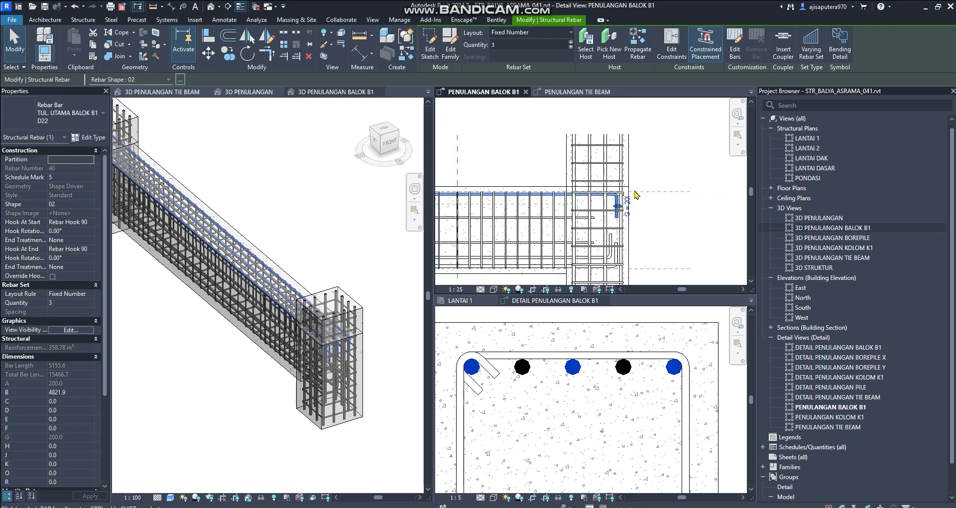
left_click(635, 204)
- Set the visual style of the PENULANGAN BALOK B1 detail view to Shaded and inspect the hooks at the left column
middle_click_drag(561, 230, 601, 222)
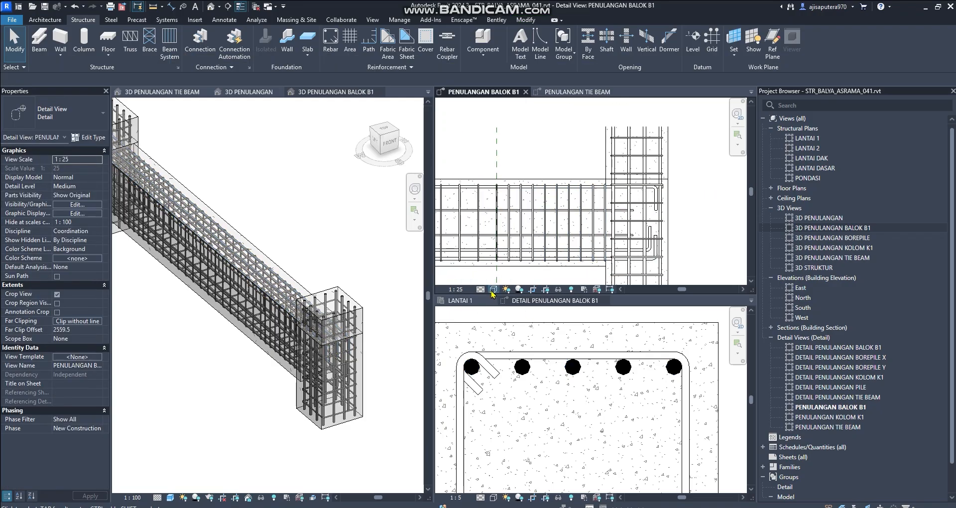
left_click(493, 289)
left_click(503, 253)
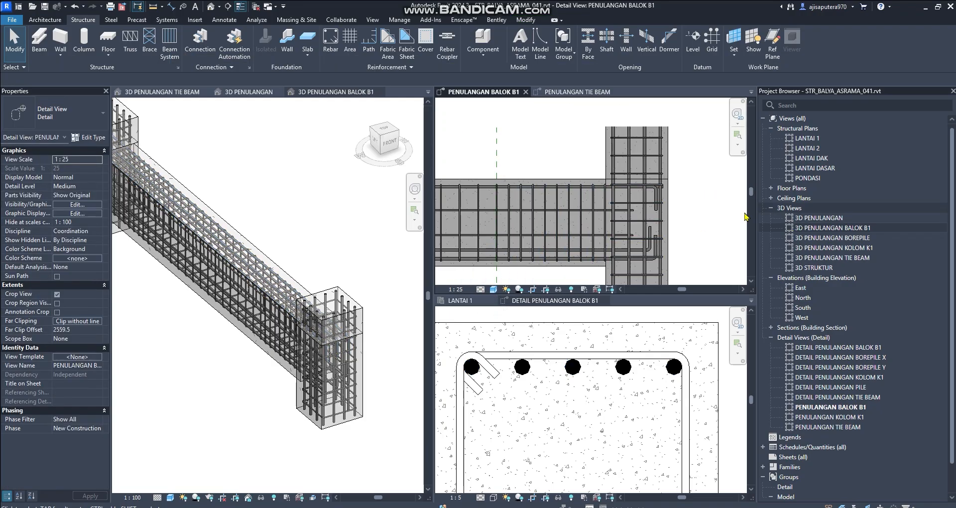
scroll(678, 191, "down", 3)
middle_click_drag(579, 208, 713, 210)
scroll(478, 218, "up", 4)
scroll(478, 218, "up", 3)
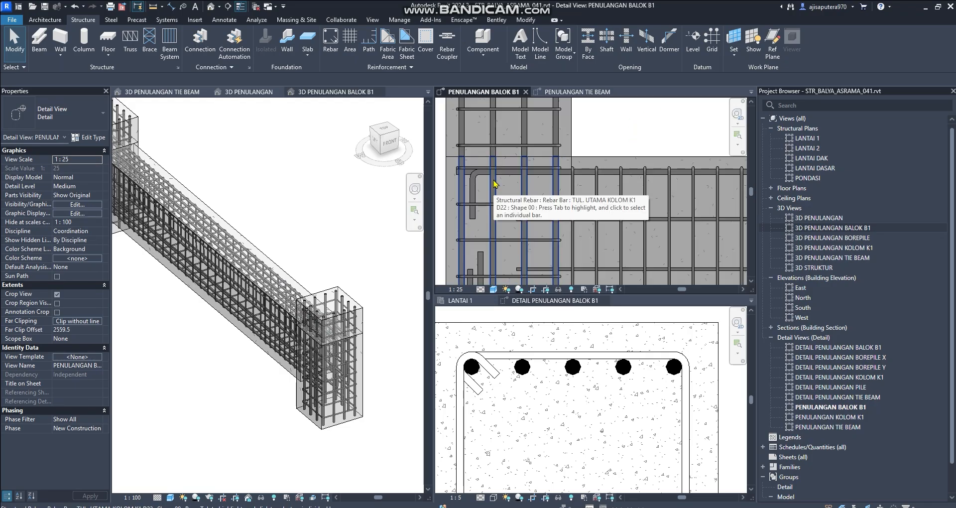
scroll(585, 345, "down", 3)
- Open the sketch of the two-bar top D22 main set for editing in the PENULANGAN BALOK B1 detail view
left_click(584, 345)
scroll(574, 362, "up", 3)
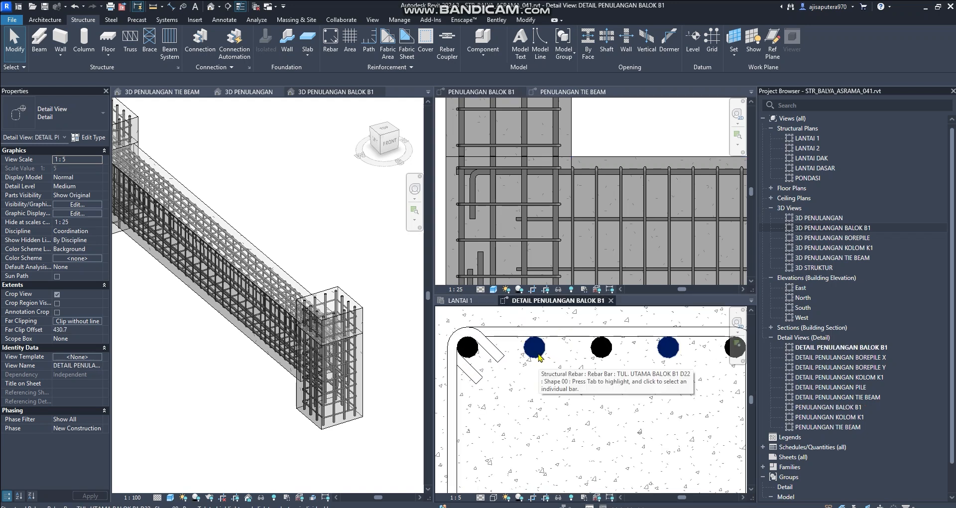
left_click(539, 357)
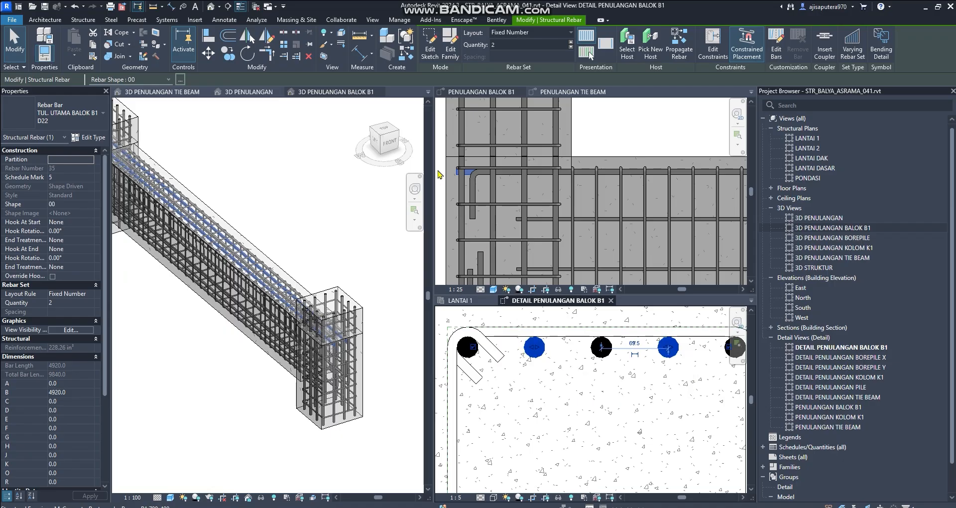
scroll(440, 181, "up", 5)
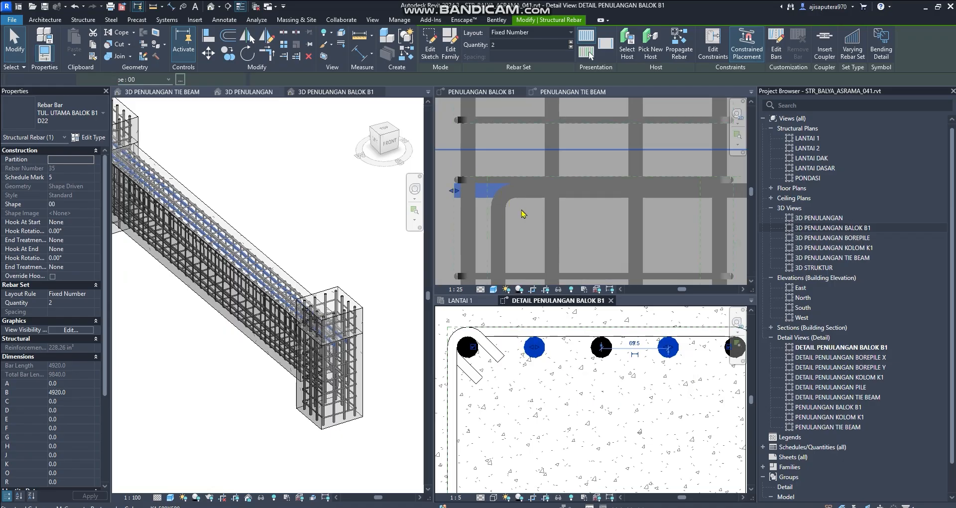
scroll(523, 213, "down", 5)
scroll(540, 211, "down", 3)
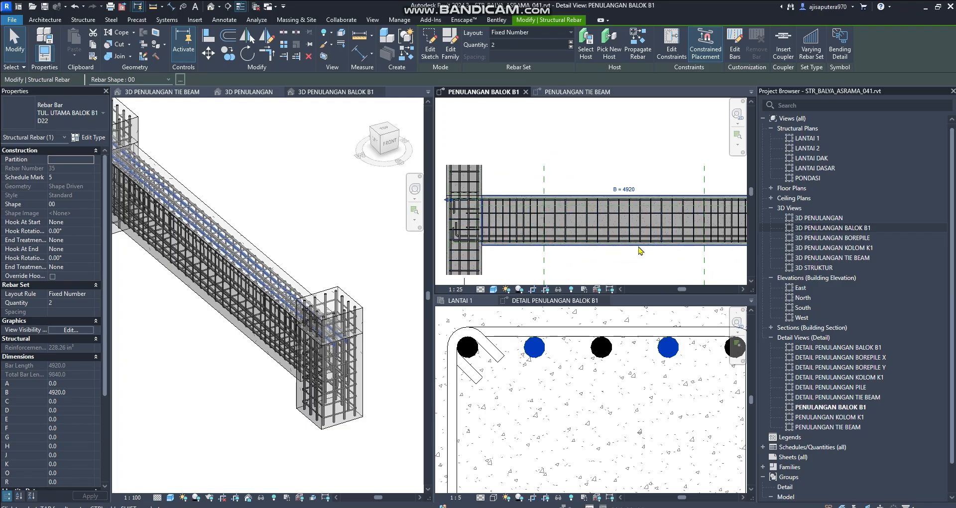
scroll(453, 209, "up", 8)
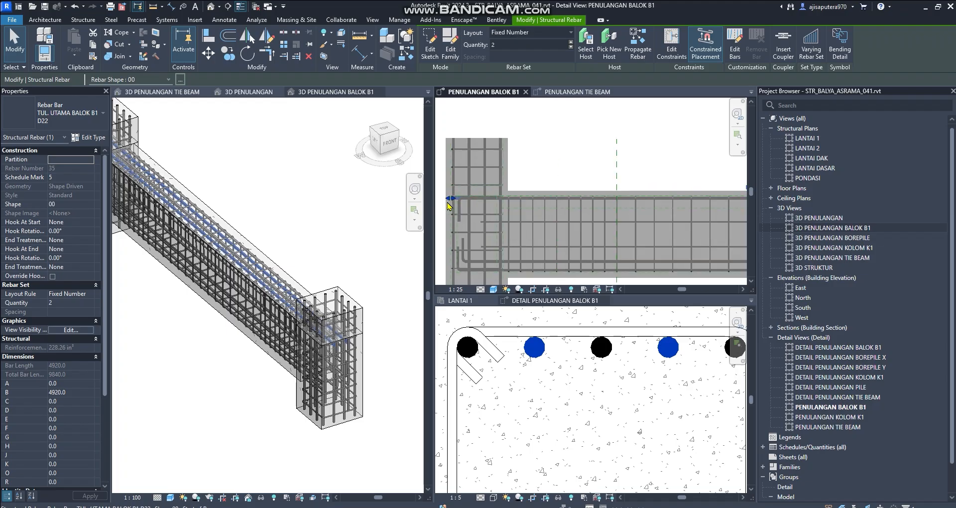
scroll(449, 207, "up", 4)
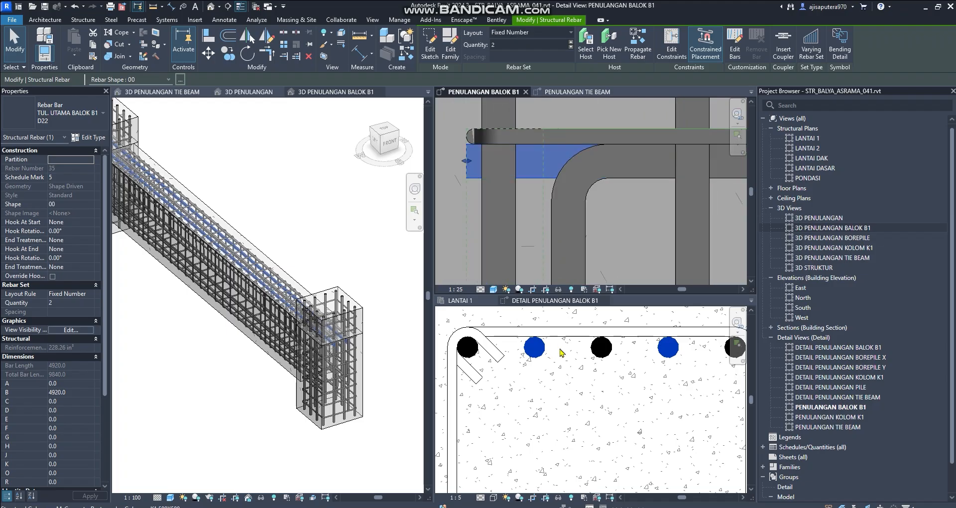
left_click(534, 166)
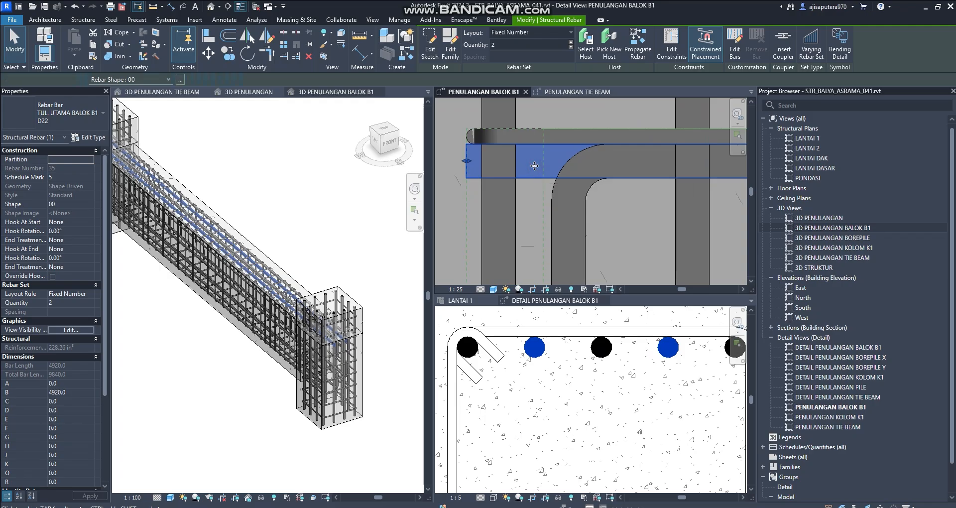
double_click(535, 166)
scroll(533, 170, "down", 5)
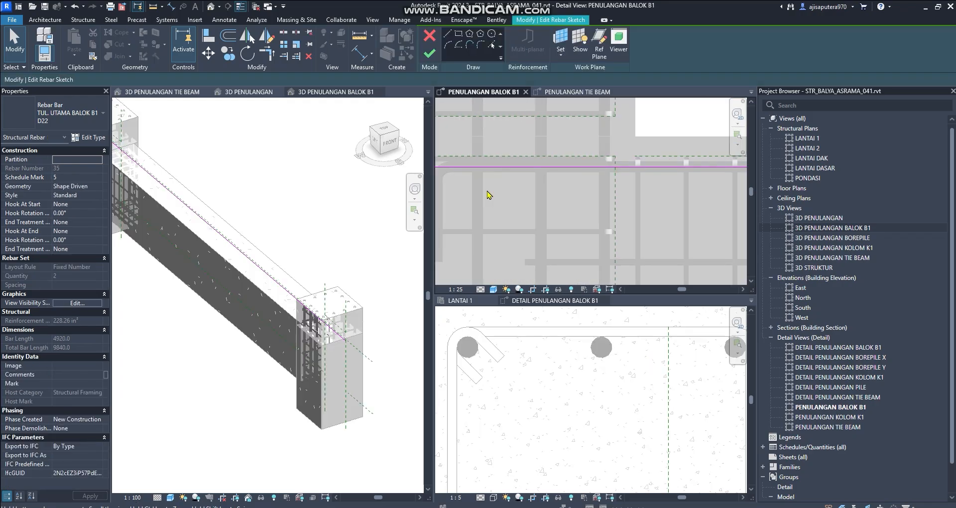
- Sketch a 45° diagonal about 1200 mm long from the top bar line at the left quarter-span line down past the beam's underside
scroll(488, 194, "up", 5)
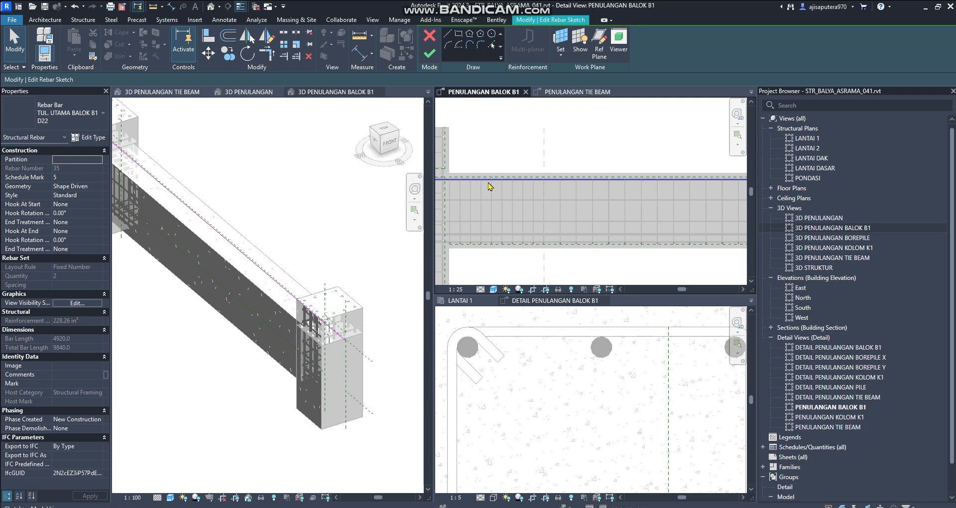
scroll(516, 195, "down", 1)
middle_click_drag(594, 197, 539, 195)
scroll(528, 192, "down", 1)
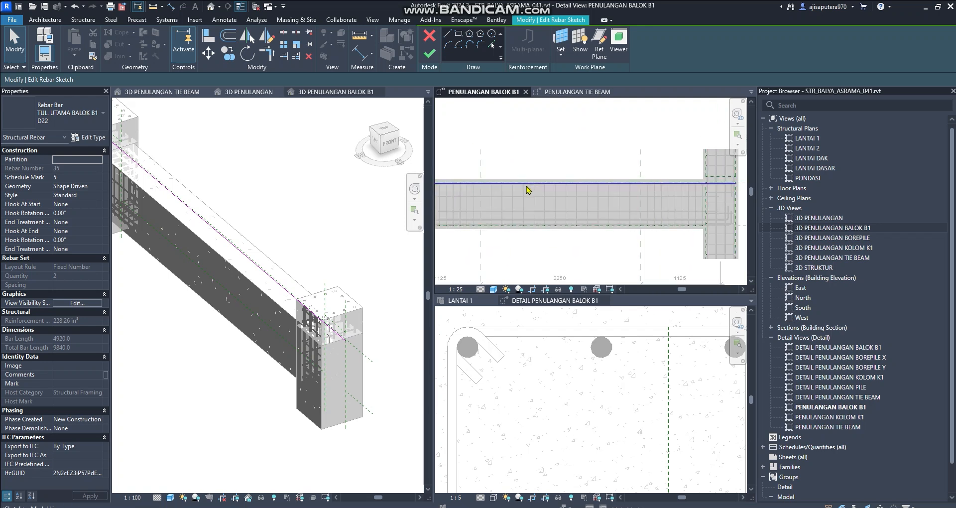
scroll(529, 193, "up", 4)
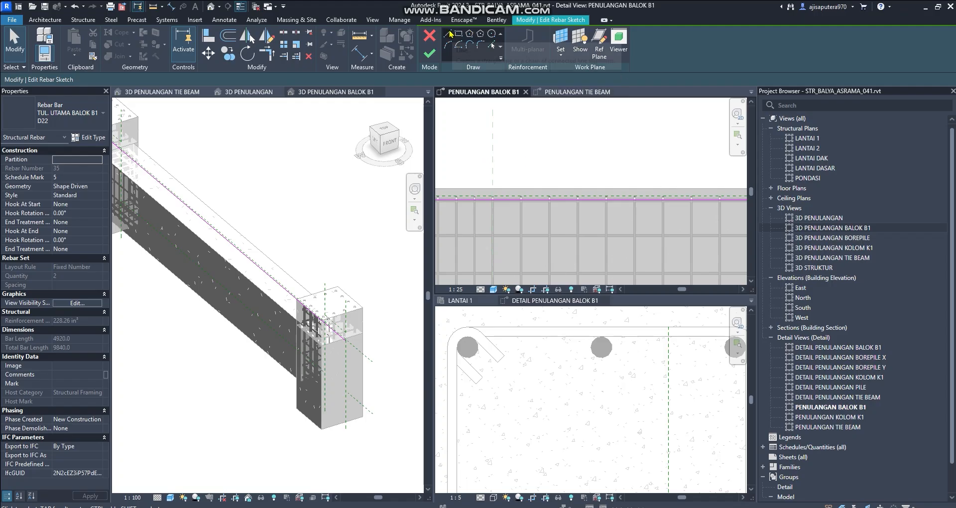
left_click(448, 34)
scroll(507, 185, "up", 1)
scroll(508, 184, "up", 2)
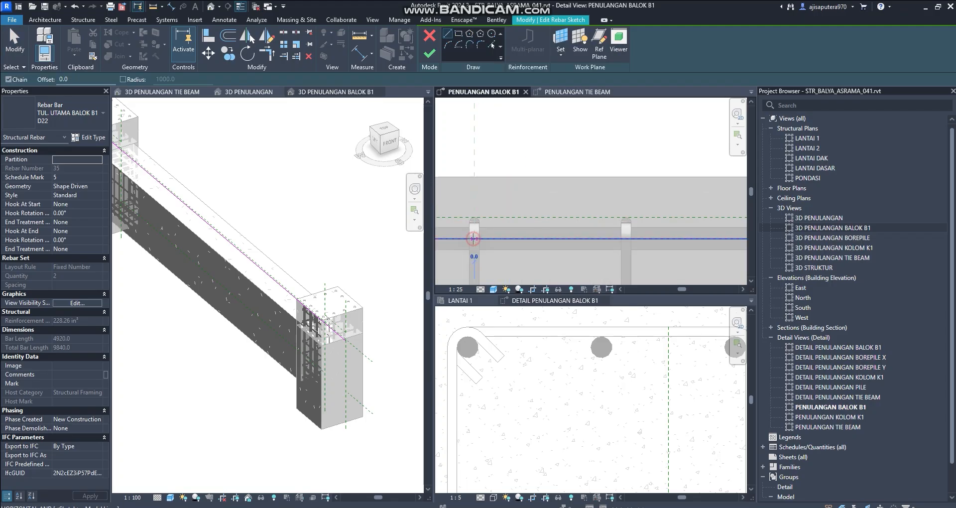
left_click(474, 238)
scroll(473, 239, "down", 4)
scroll(476, 203, "down", 1)
middle_click_drag(510, 244, 445, 193)
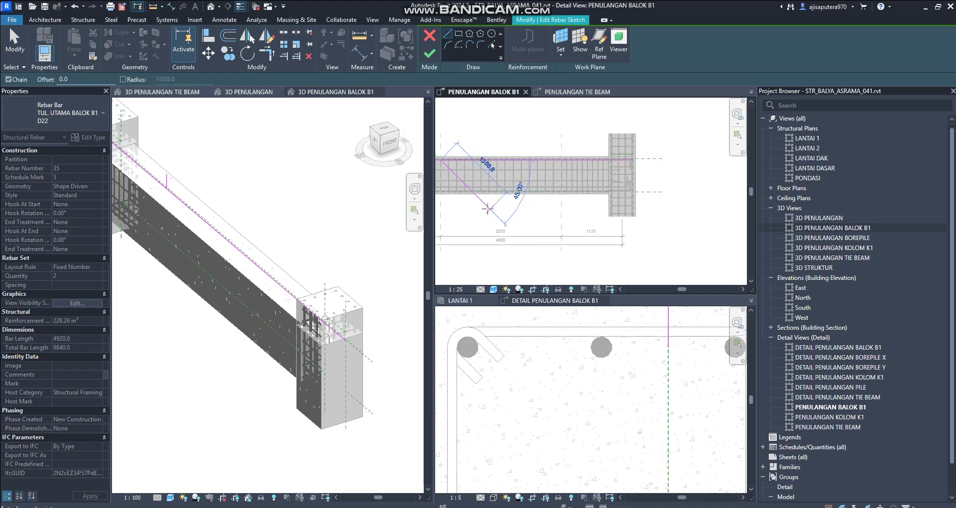
left_click(486, 206)
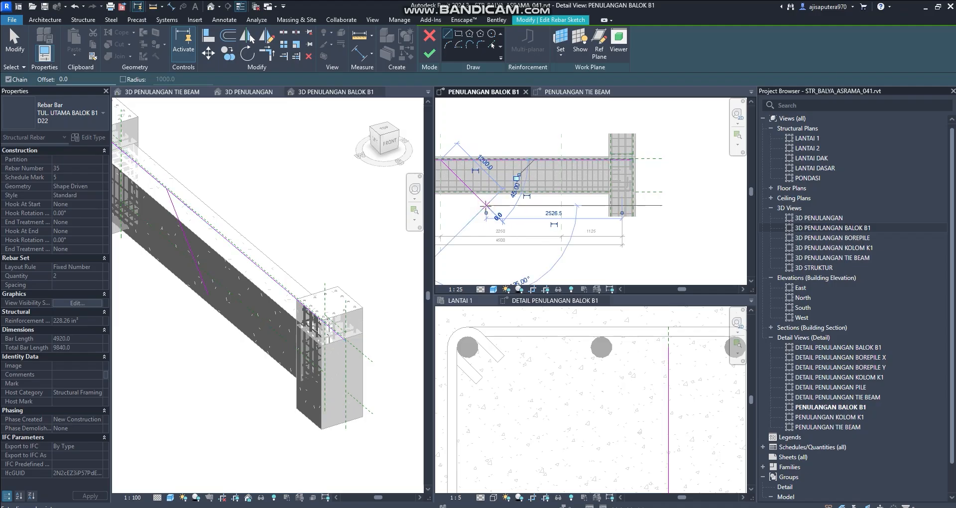
key("Escape")
key("Escape")
middle_click_drag(507, 211, 541, 244)
scroll(528, 239, "up", 1)
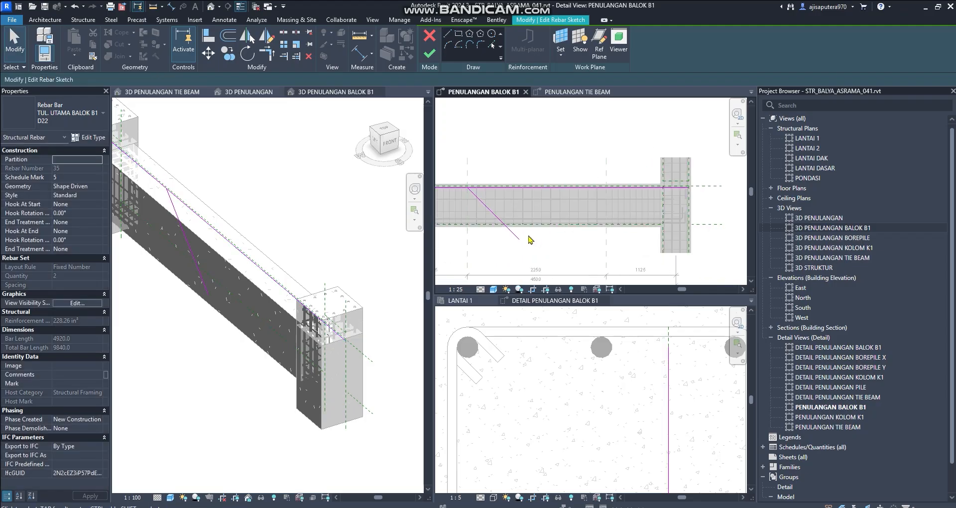
- Sketch a short horizontal line along the bottom main bar's centreline, just to the right of the diagonal
scroll(518, 226, "up", 10)
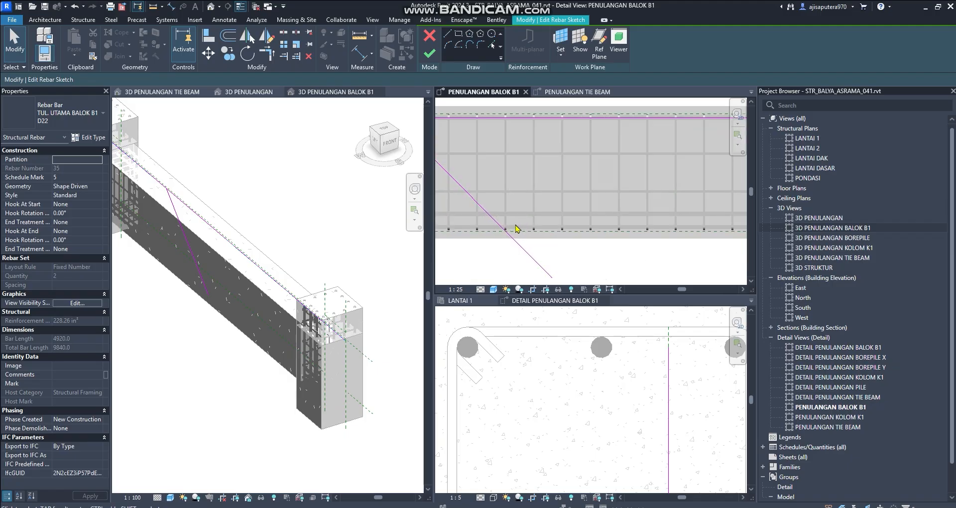
scroll(521, 226, "down", 2)
scroll(565, 230, "up", 1)
left_click(446, 36)
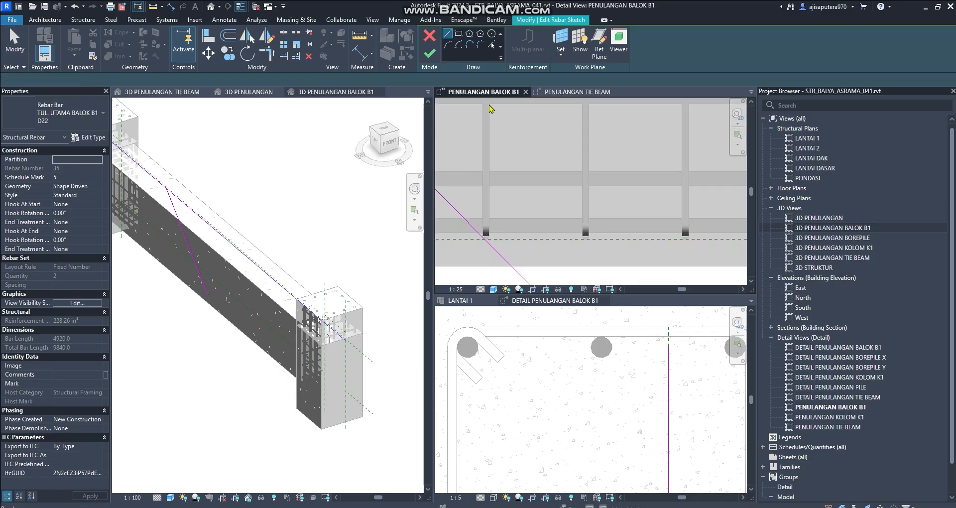
scroll(555, 239, "up", 1)
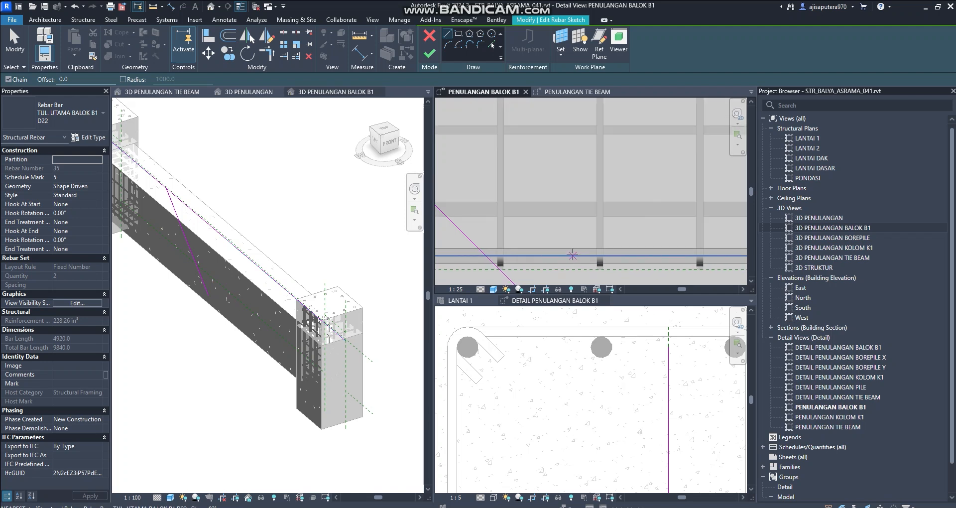
scroll(577, 255, "up", 1)
left_click(598, 256)
left_click(507, 256)
key("Escape")
key("Escape")
scroll(564, 226, "down", 2)
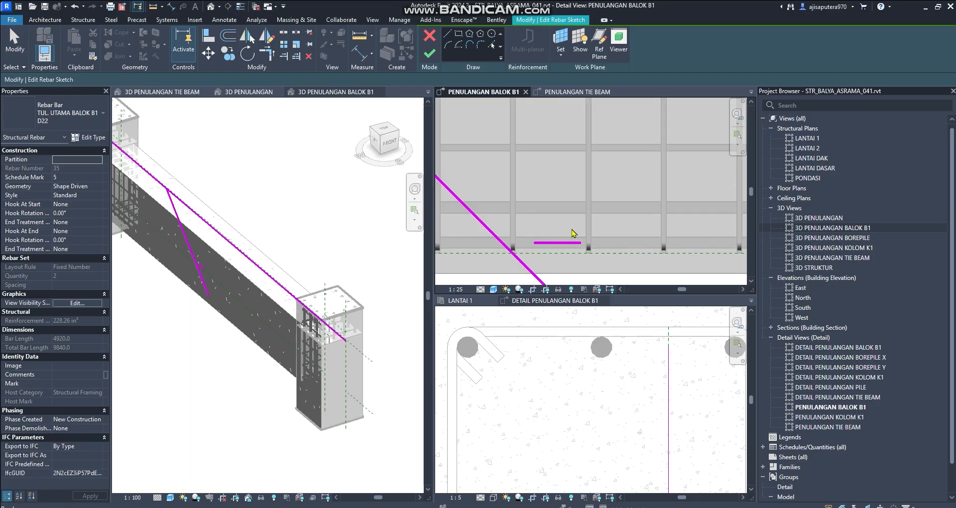
- Trim the diagonal and the short bottom line to each other so they form a corner
scroll(608, 219, "down", 4)
scroll(554, 244, "up", 4)
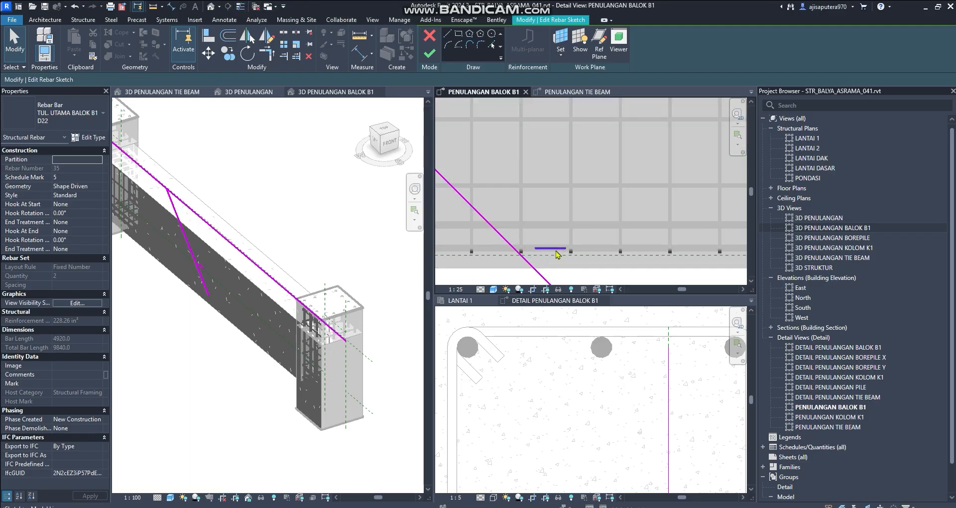
key("t")
key("r")
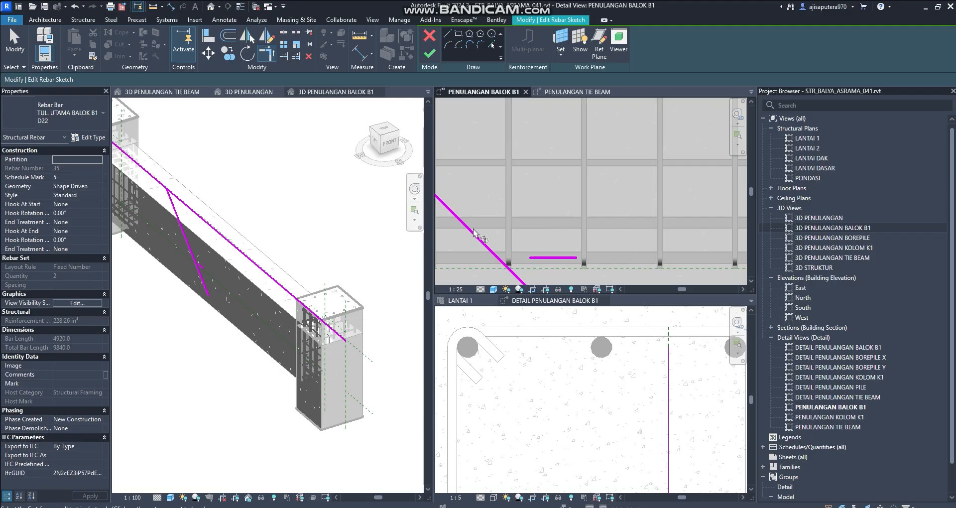
left_click(559, 258)
scroll(550, 229, "down", 5)
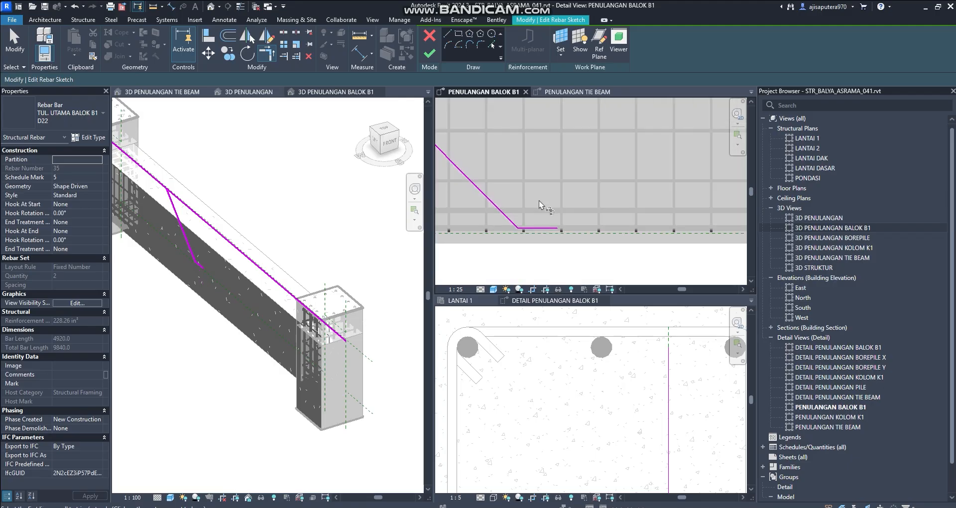
- Mirror a copy of the diagonal about a vertical axis drawn at the beam's midspan
left_click(500, 180)
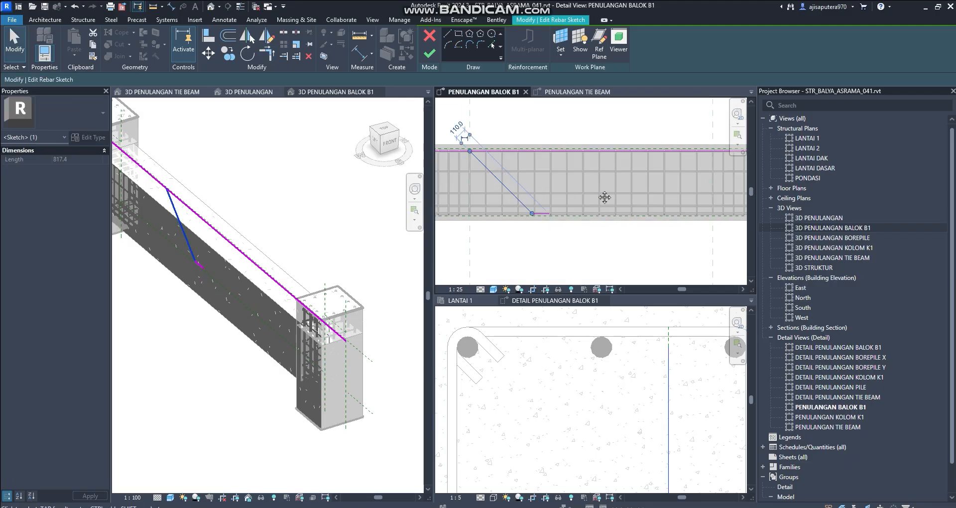
scroll(593, 220, "down", 3)
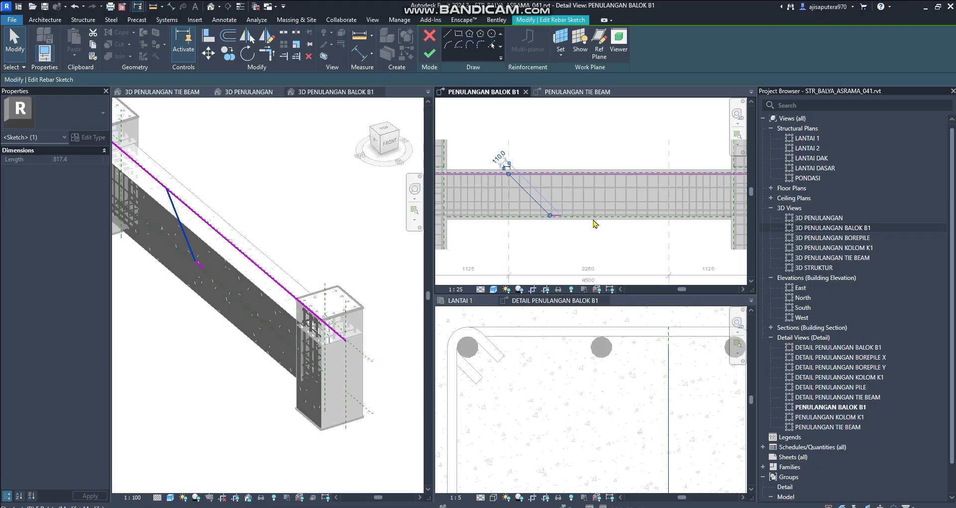
key("d")
key("m")
left_click(587, 217)
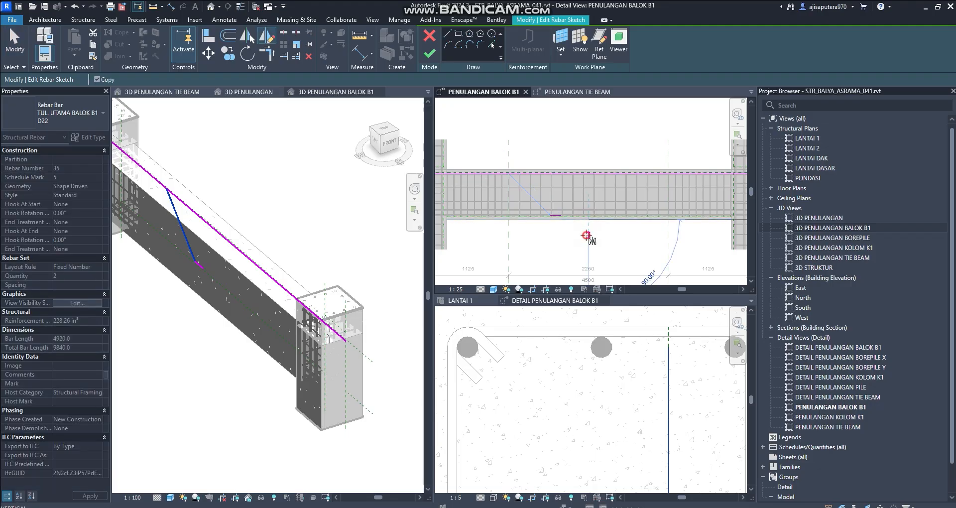
left_click(588, 239)
scroll(557, 217, "up", 2)
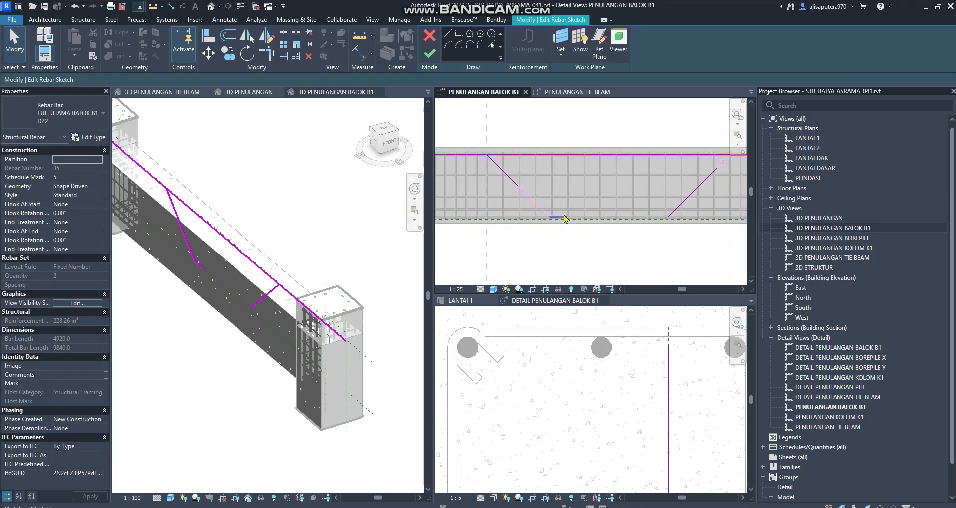
- Extend the short bottom line to the mirrored diagonal and join them in a corner
key("t")
key("r")
left_click(694, 197)
middle_click_drag(687, 224, 666, 247)
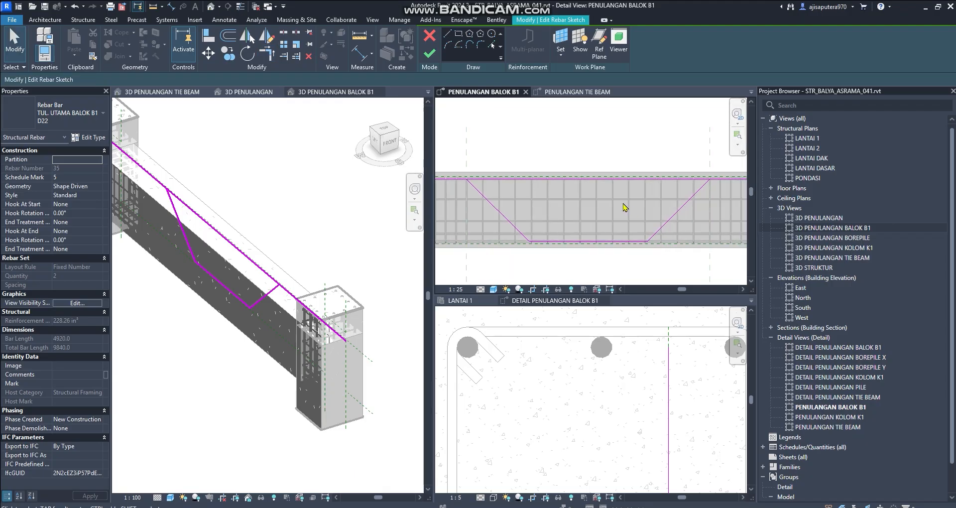
scroll(593, 194, "down", 2)
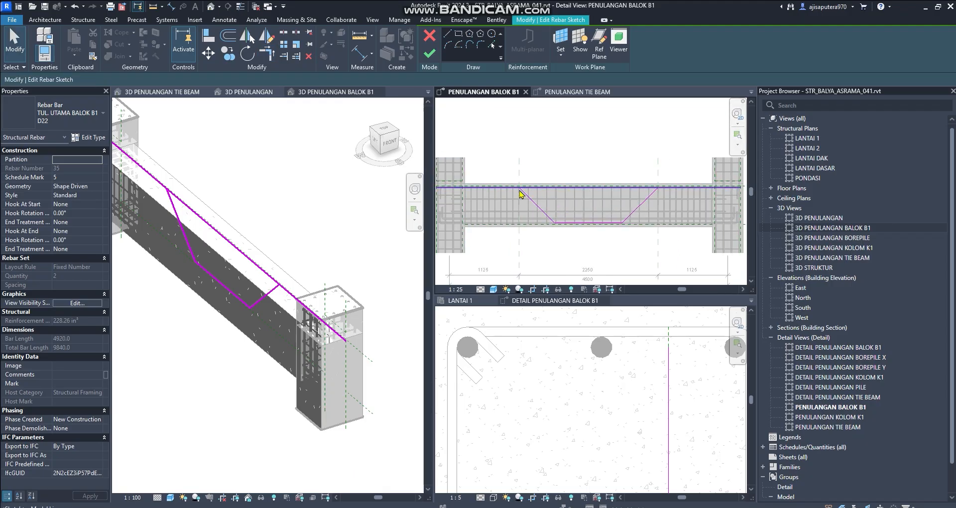
- Split the straight top line near midspan and trim each half to the upper end of its adjacent diagonal
left_click(598, 188)
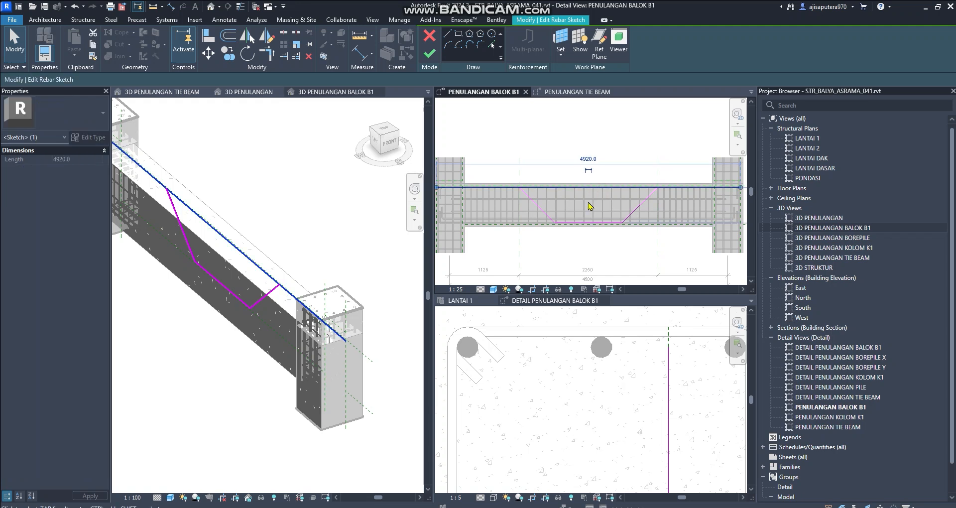
left_click(589, 206)
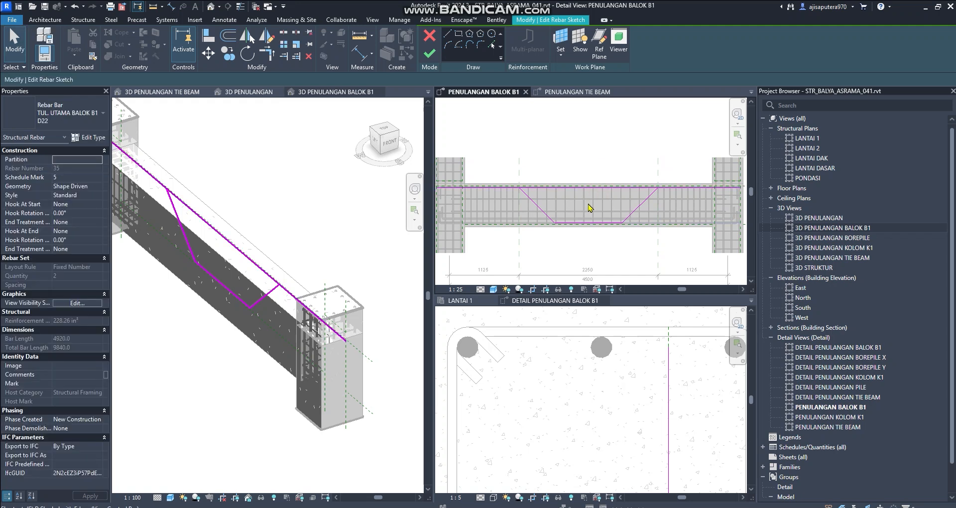
middle_click_drag(611, 160, 612, 174)
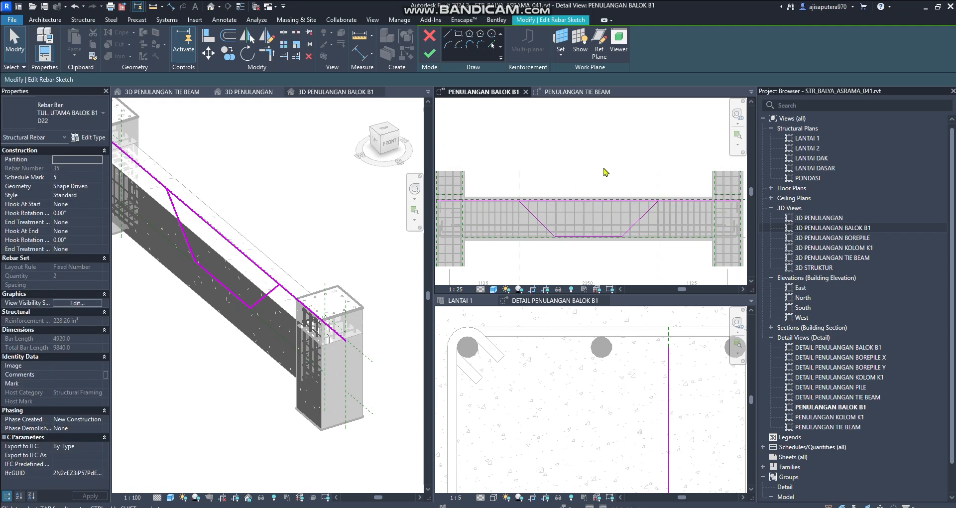
left_click(283, 33)
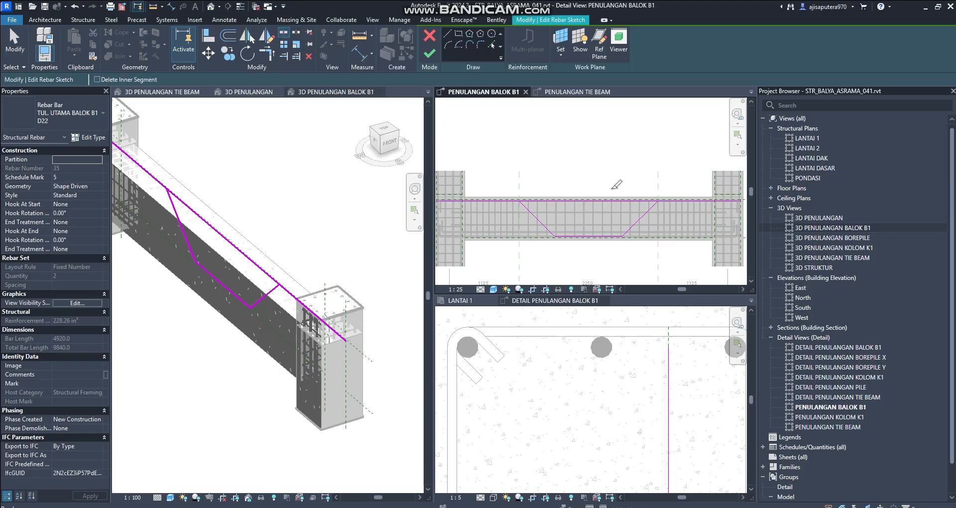
left_click(587, 201)
key("Escape")
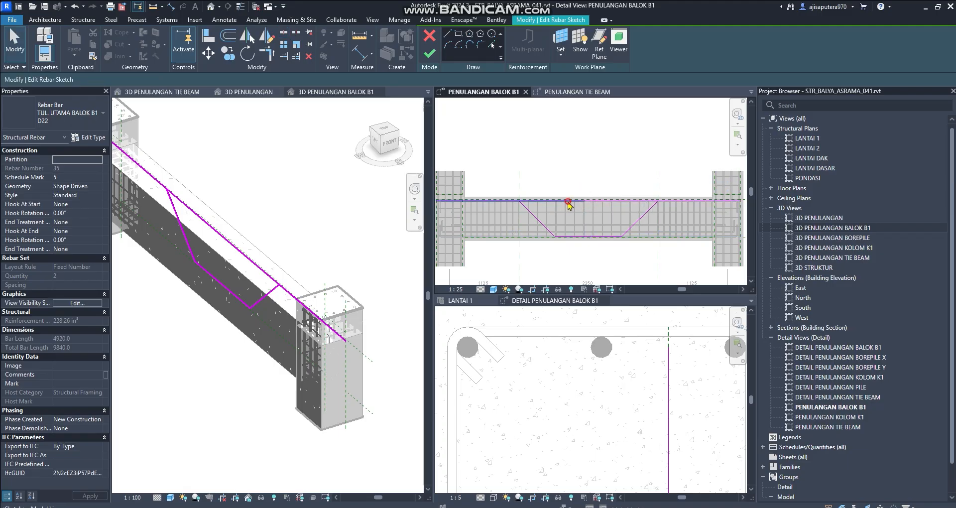
left_click(616, 201)
key("Escape")
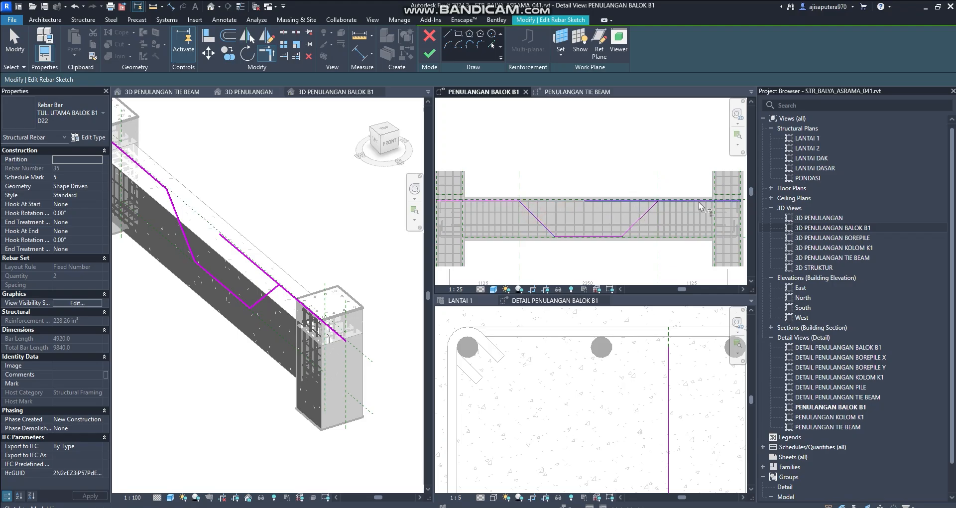
scroll(646, 219, "up", 2)
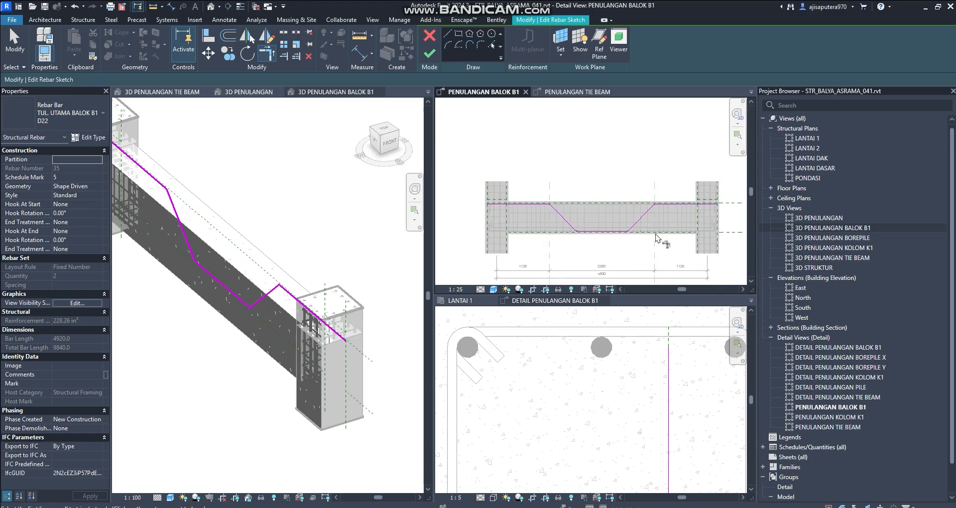
- Switch the PENULANGAN BALOK B1 detail view from shaded to an unshaded line display
scroll(662, 233, "up", 1)
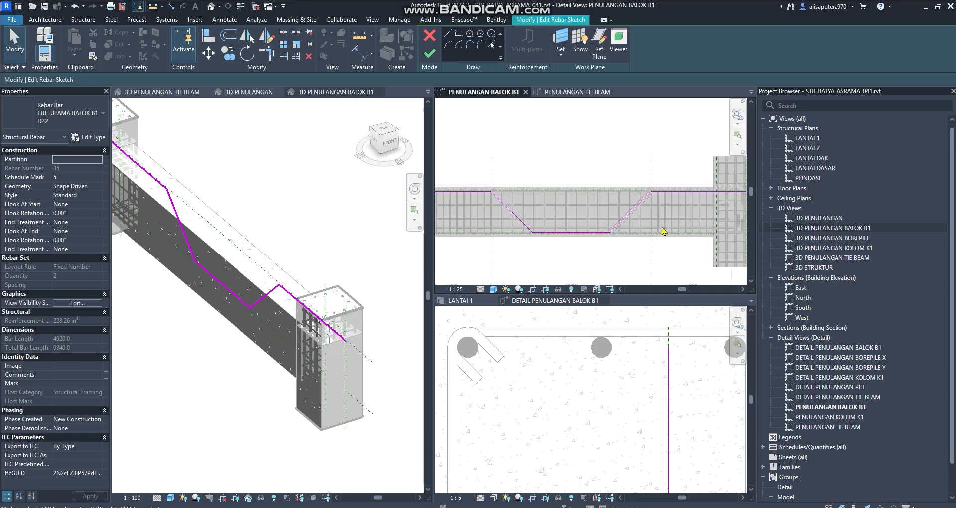
scroll(616, 207, "down", 3)
scroll(548, 205, "up", 5)
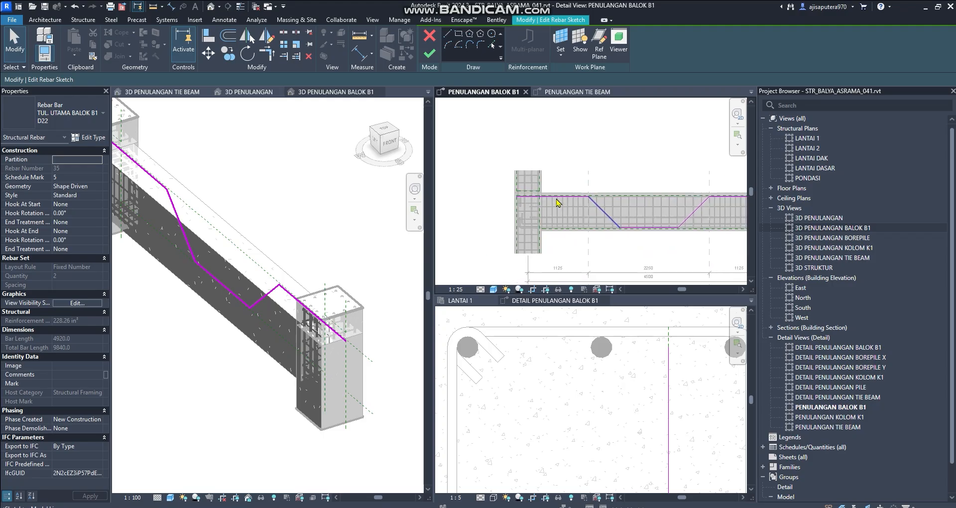
scroll(537, 203, "up", 4)
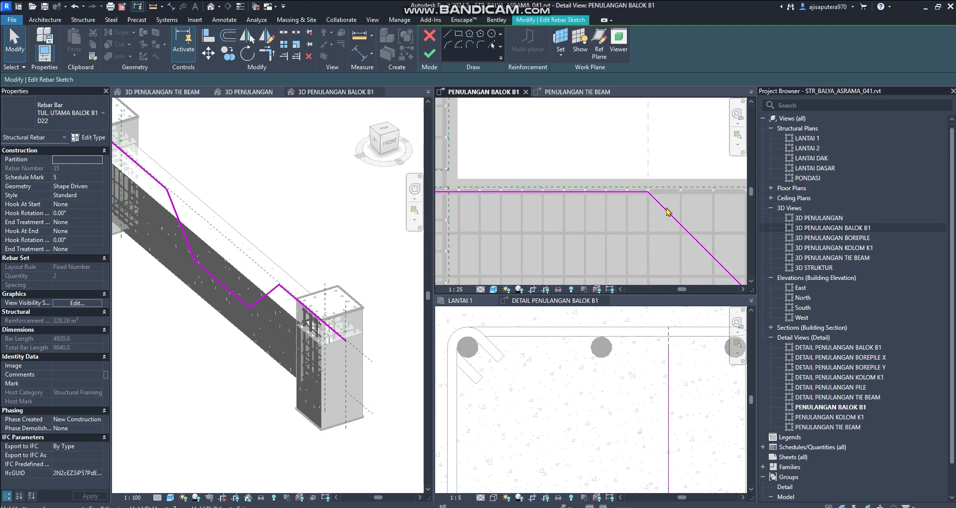
scroll(648, 189, "up", 2)
scroll(642, 187, "down", 4)
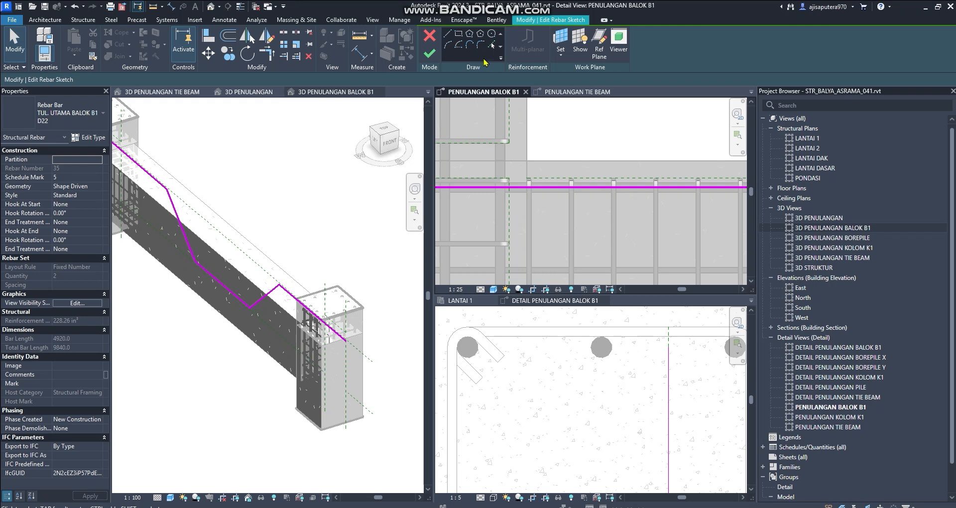
left_click(493, 289)
left_click(516, 241)
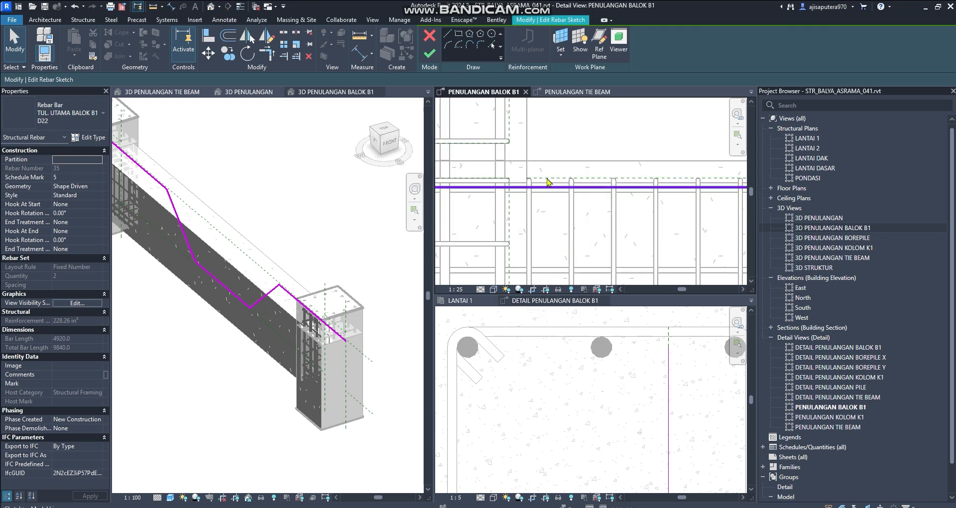
scroll(557, 164, "down", 4)
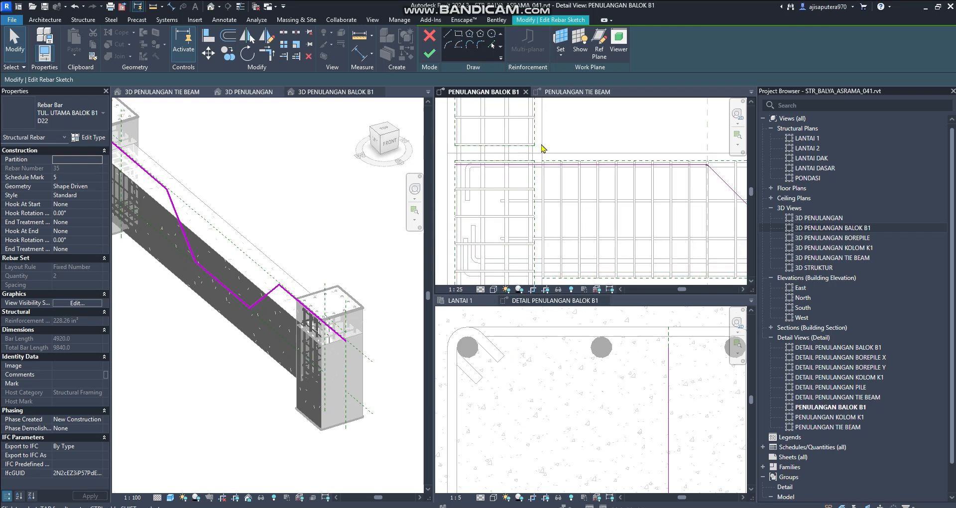
scroll(538, 218, "up", 4)
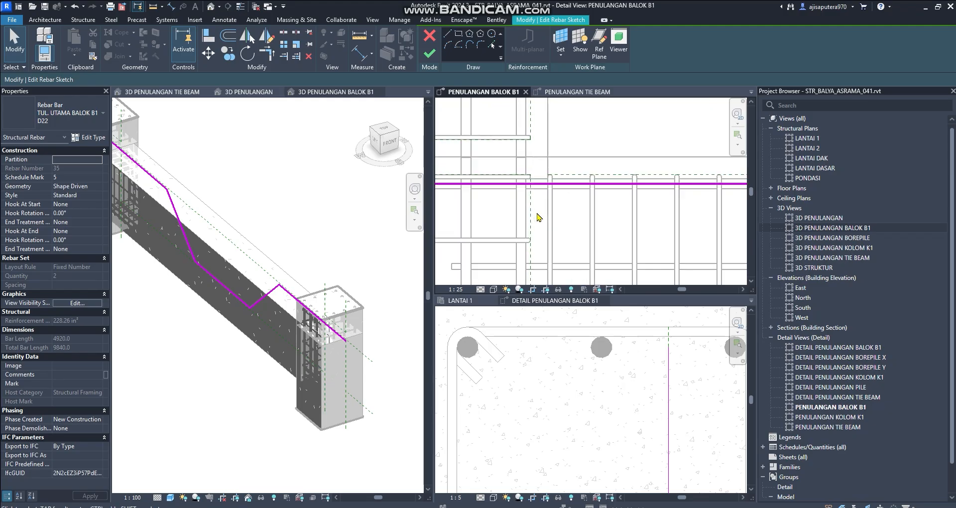
- Draw an end hook down from the top bar line beside the left column: a vertical leg about 200 mm long with a 45° return of about 70 mm
left_click(449, 35)
scroll(545, 236, "down", 3)
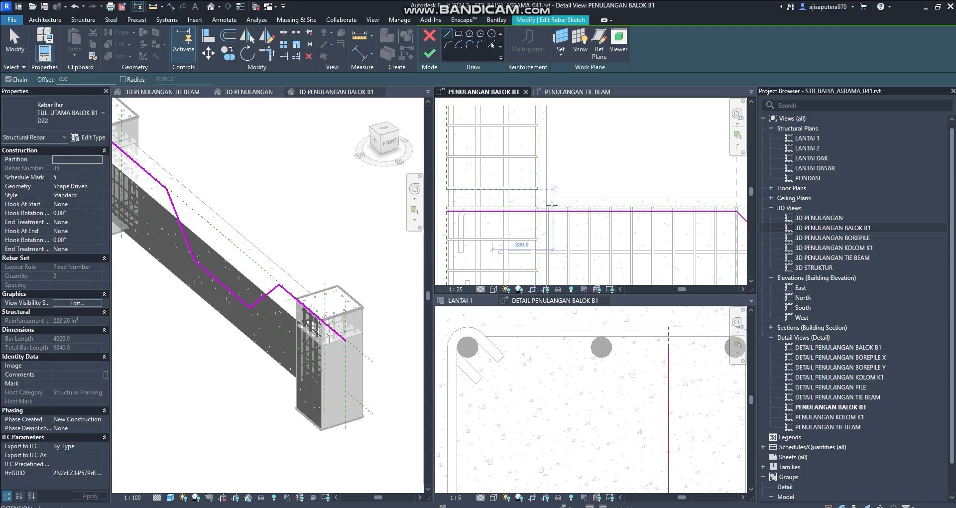
scroll(540, 154, "up", 4)
scroll(539, 205, "up", 1)
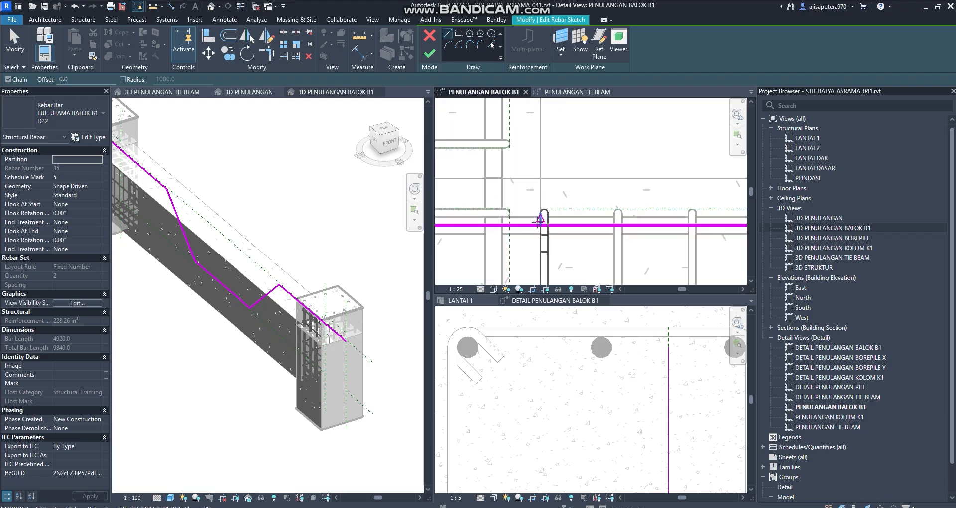
left_click(540, 225)
middle_click_drag(546, 266, 548, 218)
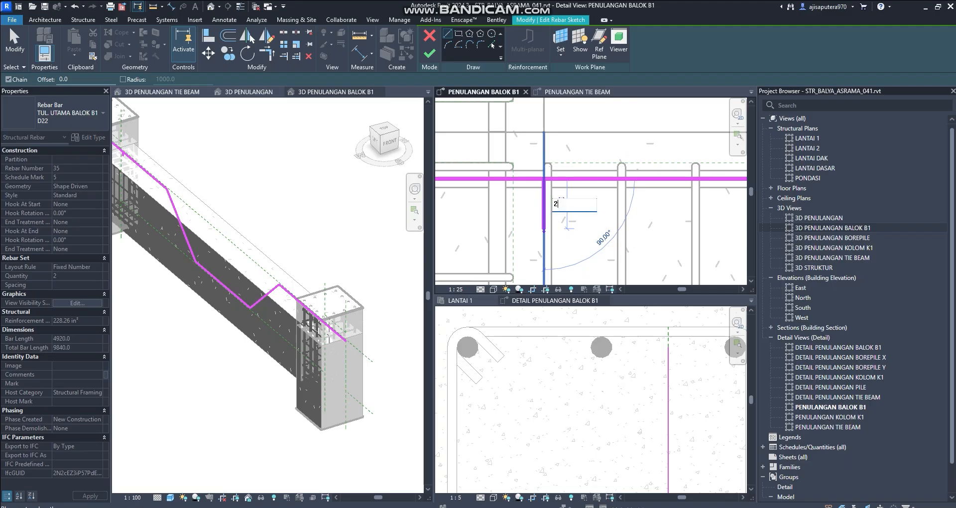
key("Return")
scroll(548, 214, "down", 2)
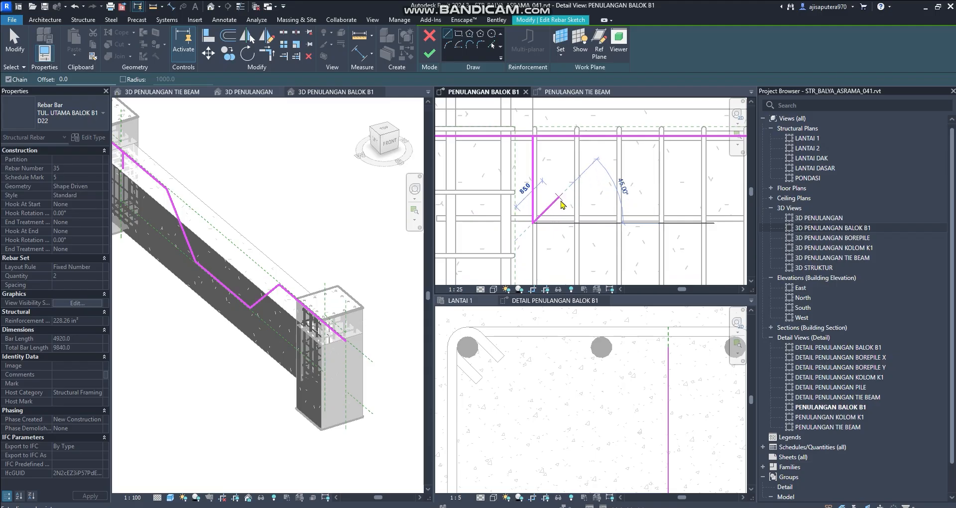
key("Return")
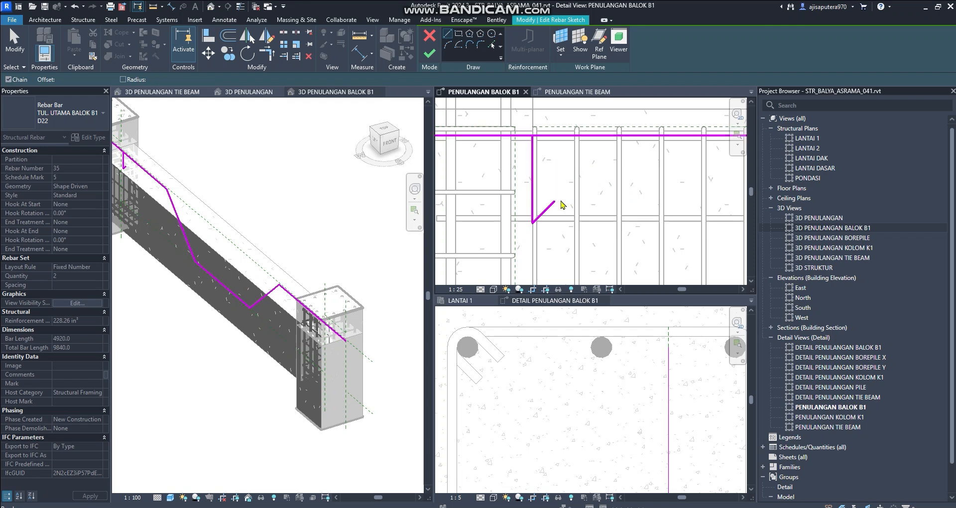
key("Escape")
- Move both hook lines horizontally about 160 mm outward so the hook sits inside the left column
middle_click_drag(545, 175, 535, 175)
left_click_drag(601, 250, 504, 205)
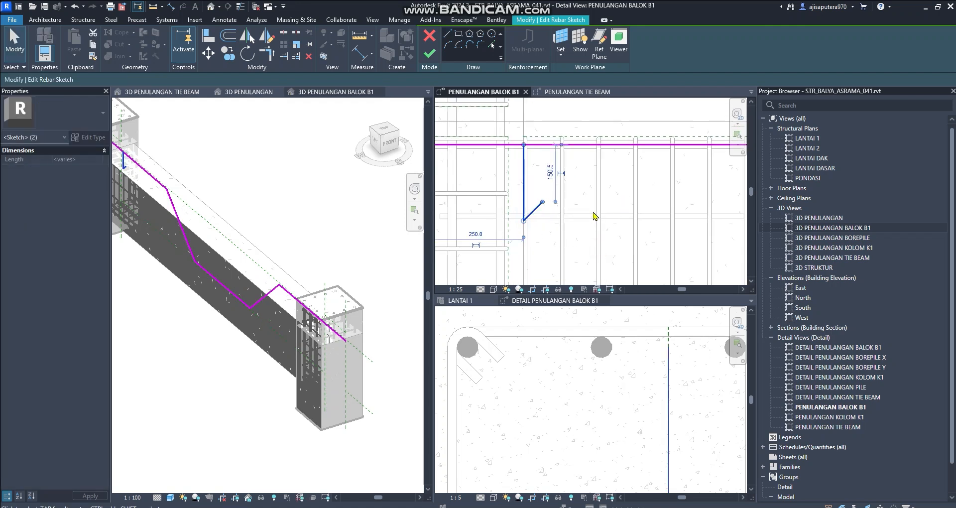
left_click(566, 237)
left_click_drag(570, 244, 489, 185)
key("m")
key("v")
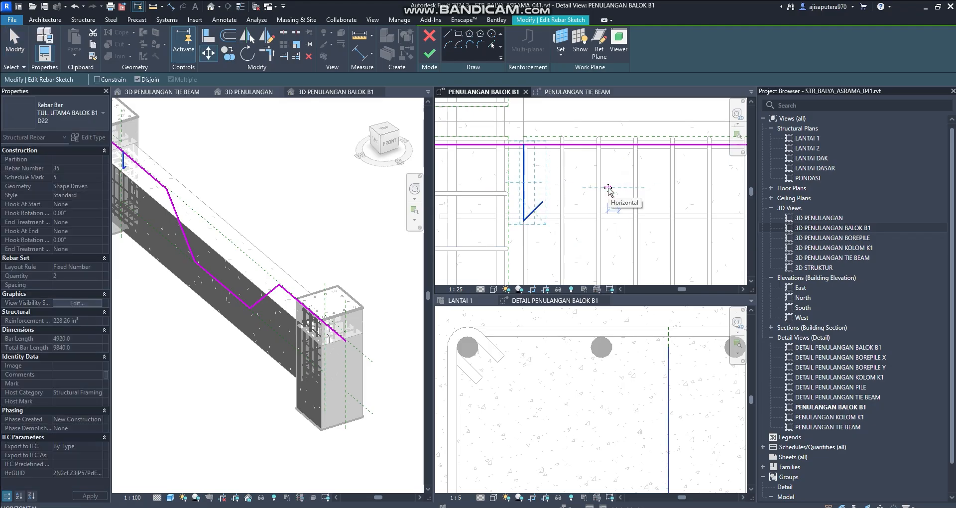
type("16")
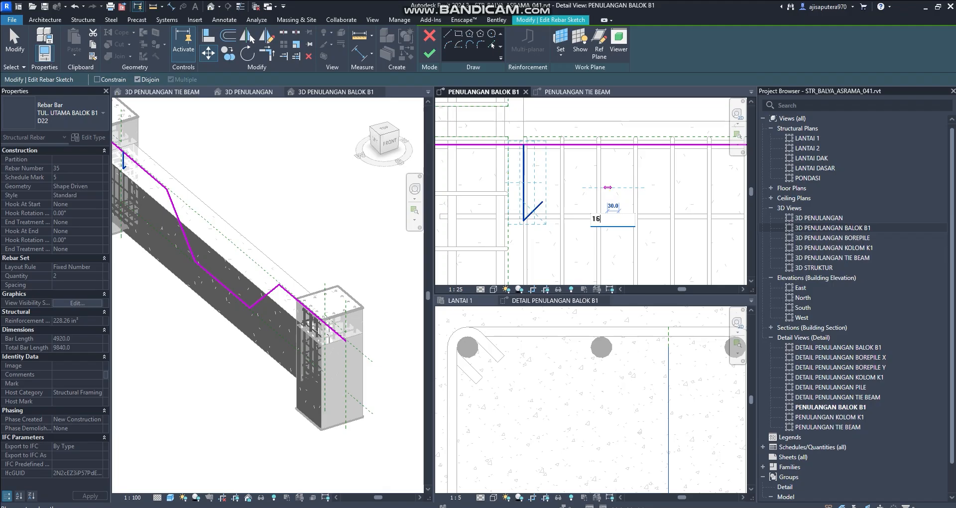
key("Return")
- Trim the top bar line to the hook's vertical leg so they meet in a corner within the left column
middle_click_drag(532, 199, 554, 215)
scroll(554, 215, "down", 1)
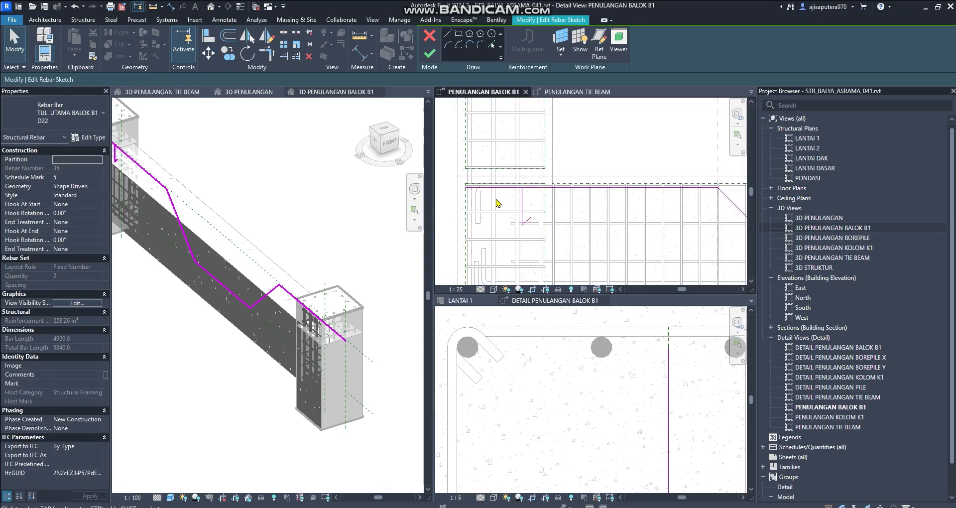
scroll(497, 204, "up", 2)
scroll(546, 197, "up", 2)
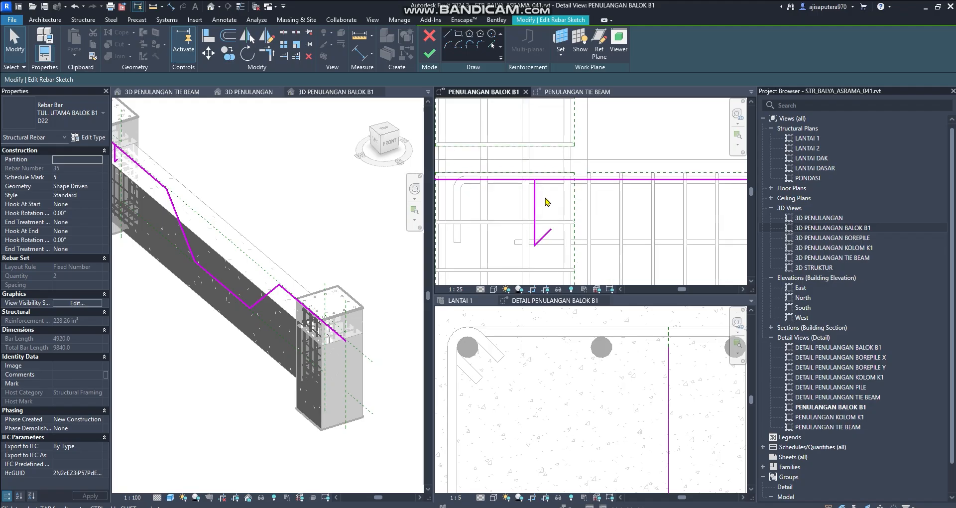
key("t")
key("r")
left_click(555, 178)
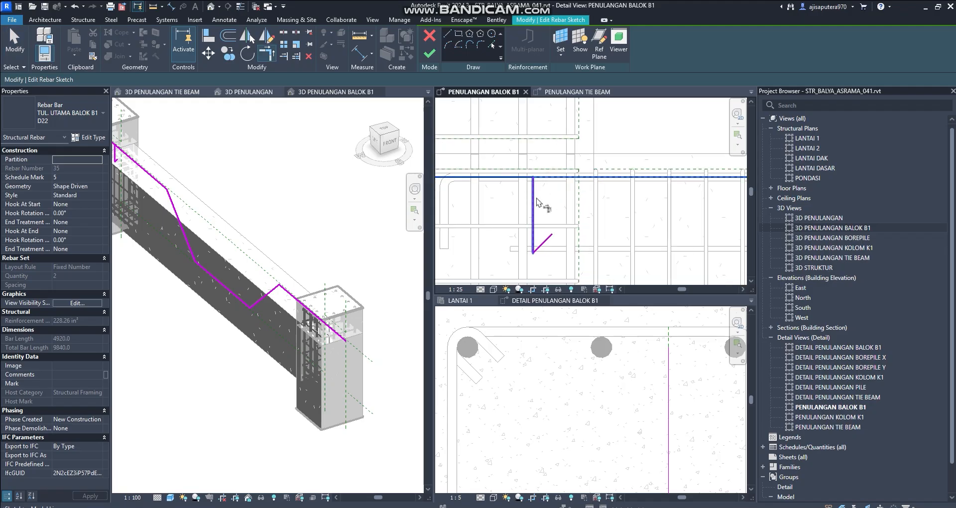
key("Escape")
- Mirror a copy of the two hook lines about a vertical axis drawn at the beam's midspan
scroll(570, 195, "down", 2)
left_click_drag(505, 143, 571, 241)
scroll(491, 185, "down", 2)
scroll(492, 186, "down", 4)
scroll(571, 204, "up", 3)
key("d")
key("m")
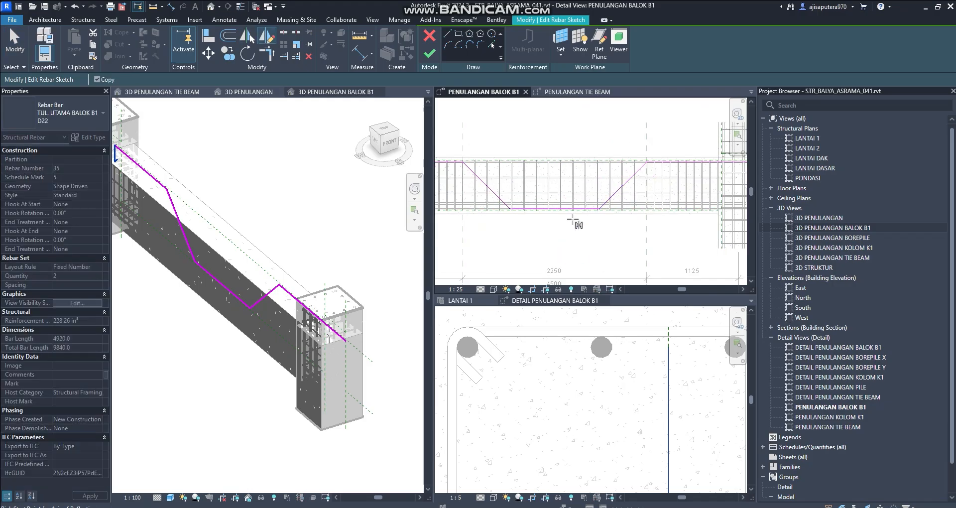
left_click(554, 209)
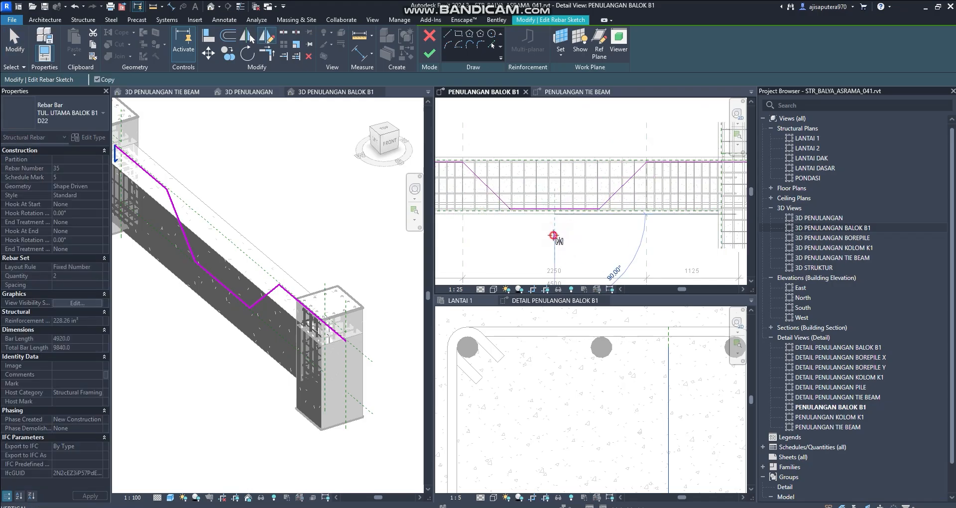
left_click(552, 233)
- Trim the right-hand top line to the mirrored hook's vertical leg to form a corner
scroll(626, 224, "down", 4)
scroll(685, 196, "up", 4)
scroll(547, 210, "up", 5)
key("Escape")
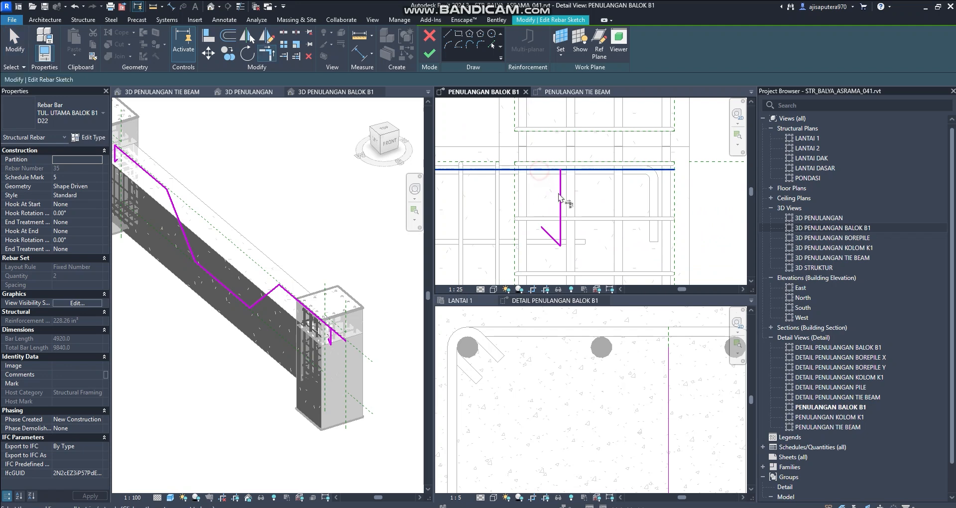
scroll(570, 194, "down", 5)
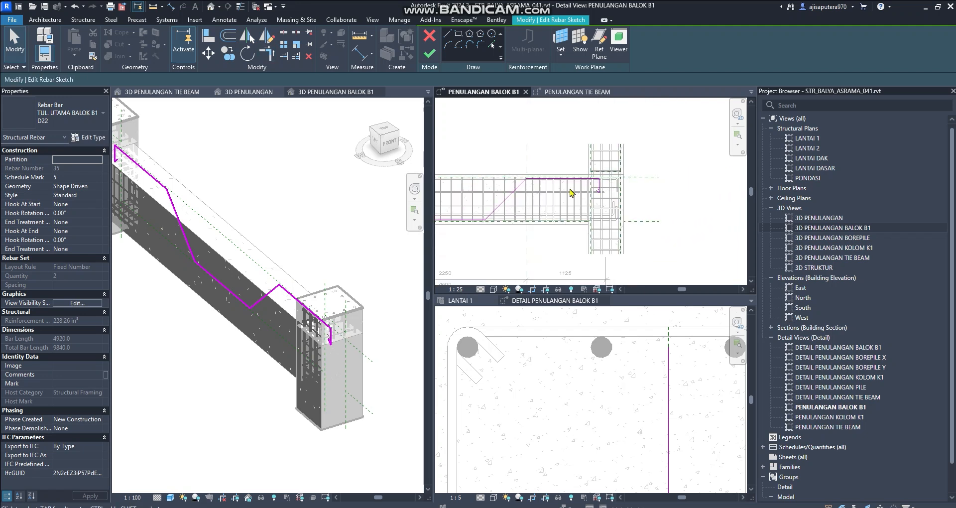
- Finish the bent bar's sketch and clear the rebar selection
middle_click_drag(541, 191, 560, 191)
left_click(429, 54)
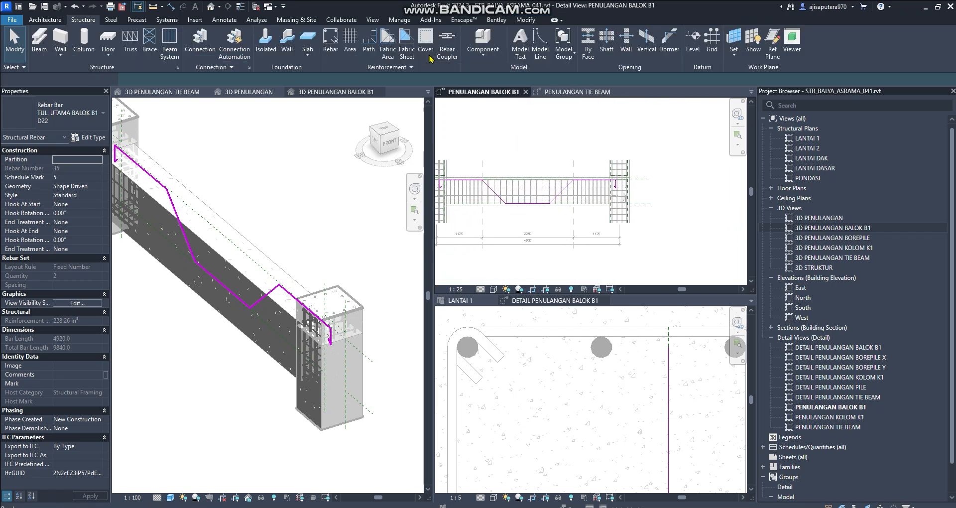
left_click(665, 180)
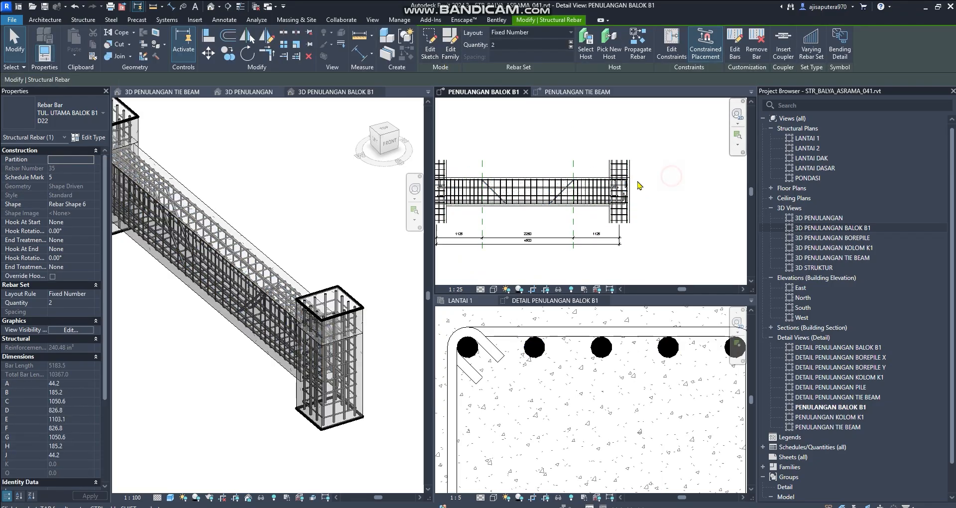
- Examine the bent bar's hooked ends inside both columns in the beam's longitudinal detail view
scroll(626, 184, "up", 5)
scroll(604, 189, "up", 5)
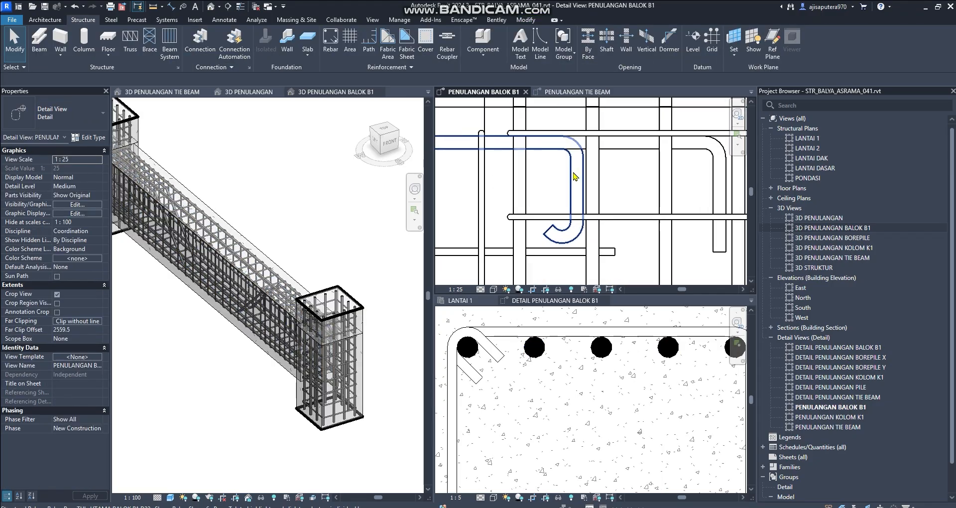
scroll(575, 175, "down", 2)
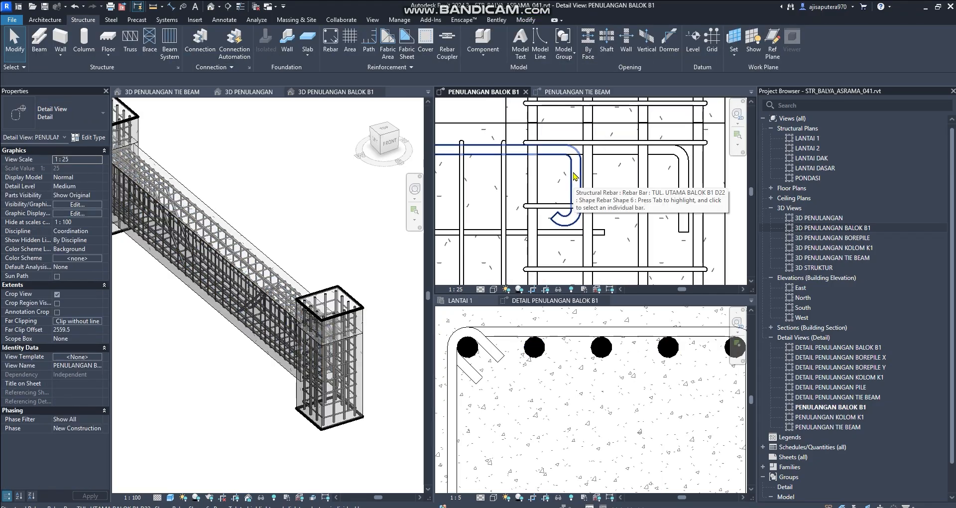
scroll(575, 176, "down", 2)
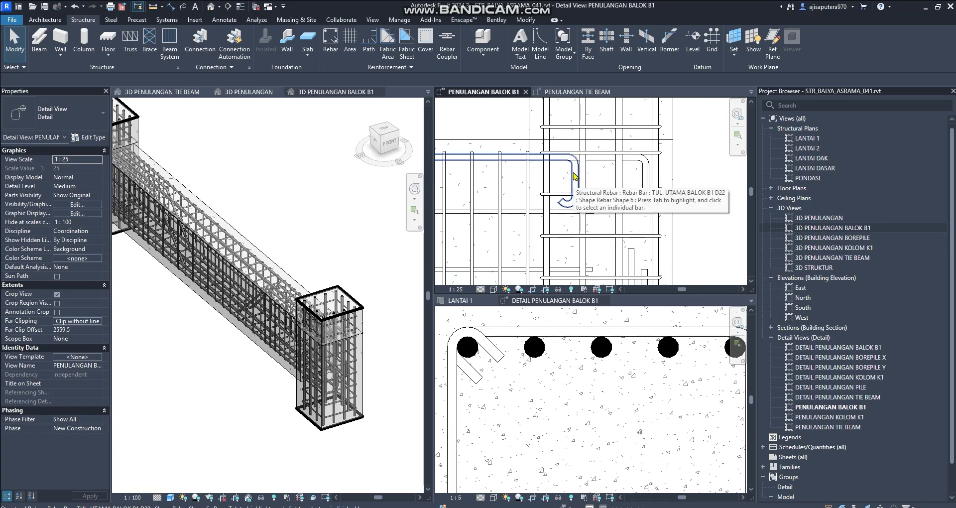
scroll(574, 176, "down", 3)
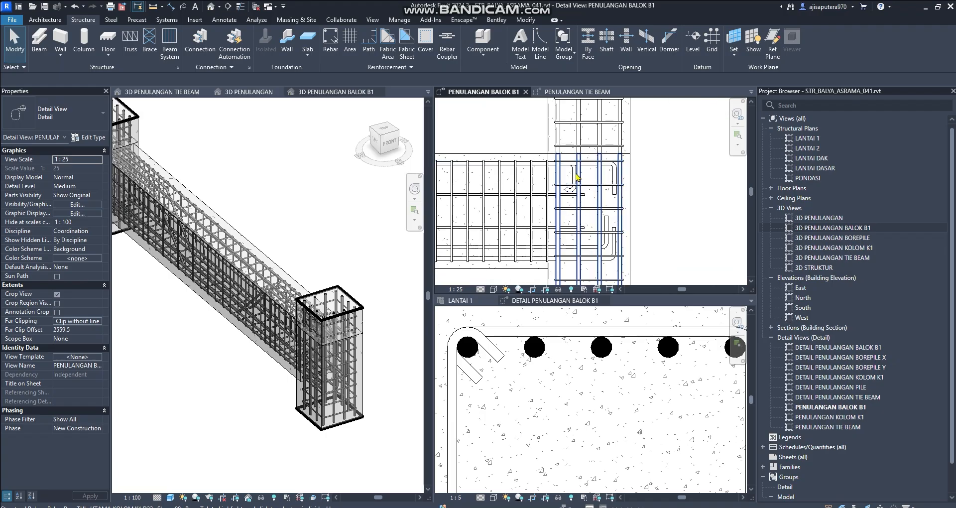
scroll(535, 186, "down", 2)
middle_click_drag(514, 192, 721, 209)
middle_click_drag(528, 213, 710, 217)
scroll(532, 225, "up", 4)
- Inspect the hooked ends and the bent-down D22 bars in the 3D PENULANGAN BALOK B1 view
left_click(324, 246)
middle_click_drag(324, 247, 256, 293, "shift")
left_click(303, 314)
middle_click_drag(332, 371, 445, 360, "shift")
scroll(326, 363, "up", 8)
middle_click_drag(331, 362, 363, 354, "shift")
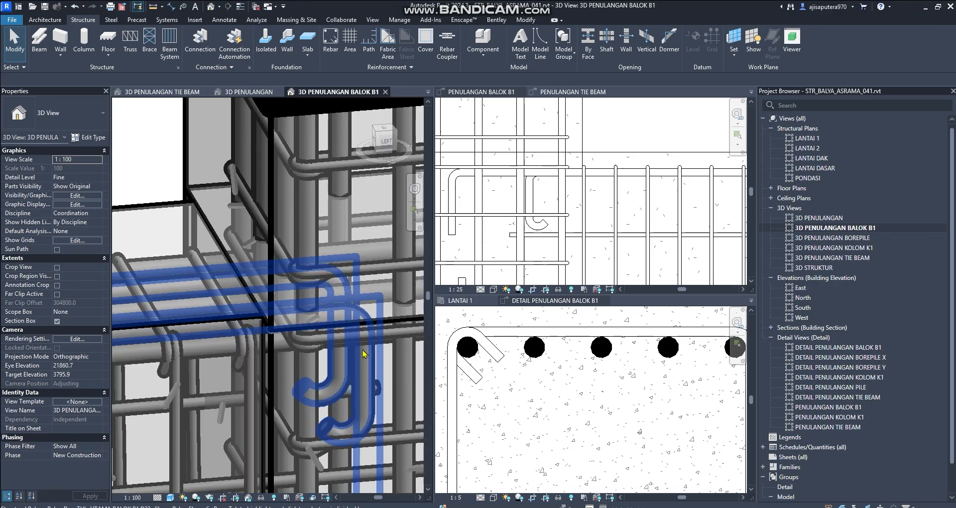
scroll(363, 354, "down", 5)
middle_click_drag(249, 355, 369, 344)
middle_click_drag(310, 394, 441, 278, "shift")
scroll(303, 325, "down", 4)
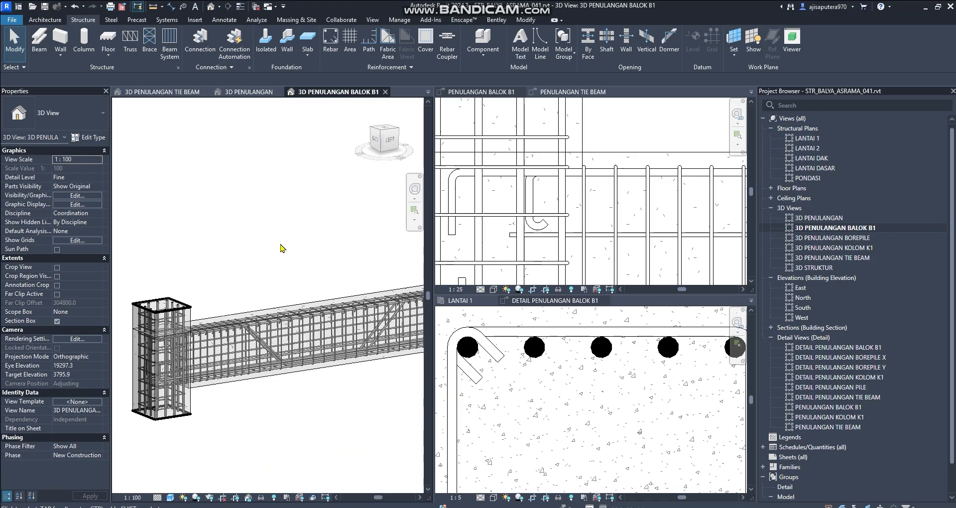
- Review the whole beam cross-section in DETAIL PENULANGAN BALOK B1 and the full reinforced beam in 3D
scroll(571, 364, "down", 6)
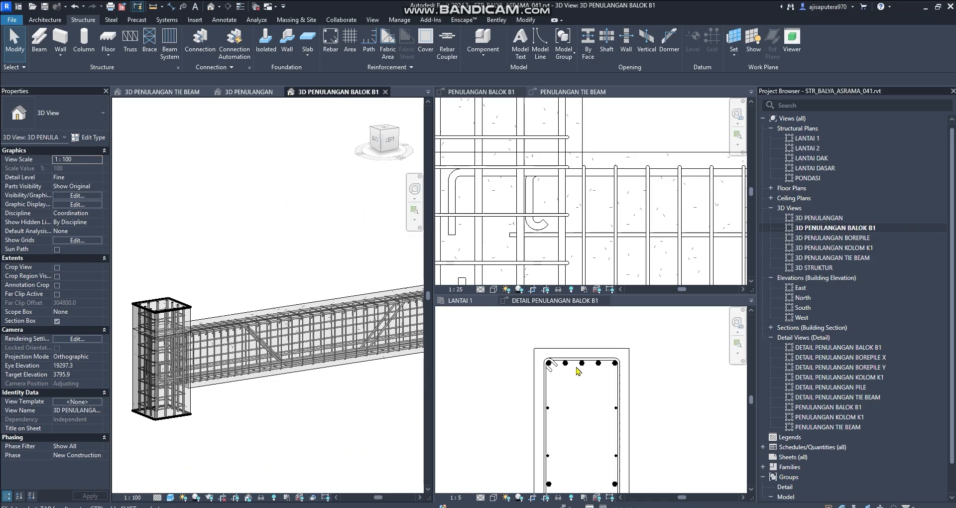
left_click(685, 391)
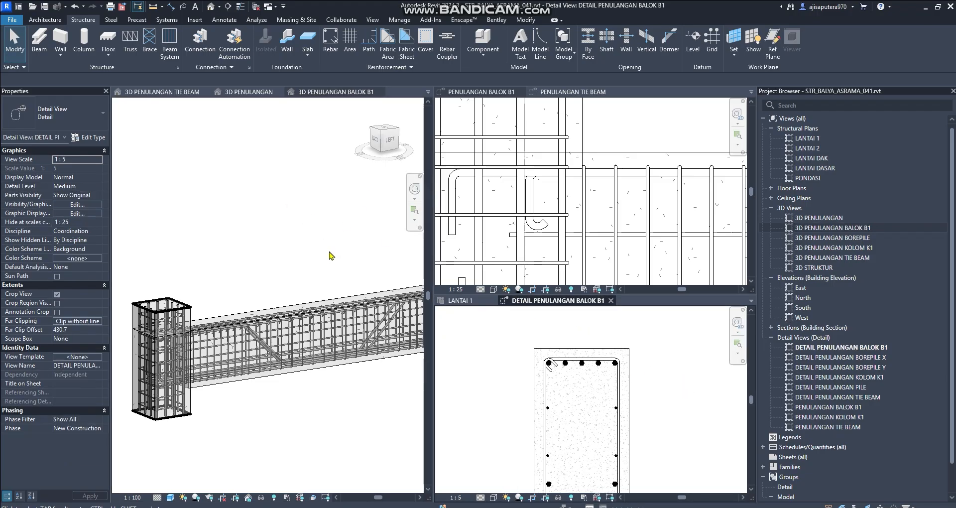
scroll(331, 254, "down", 3)
left_click(284, 274)
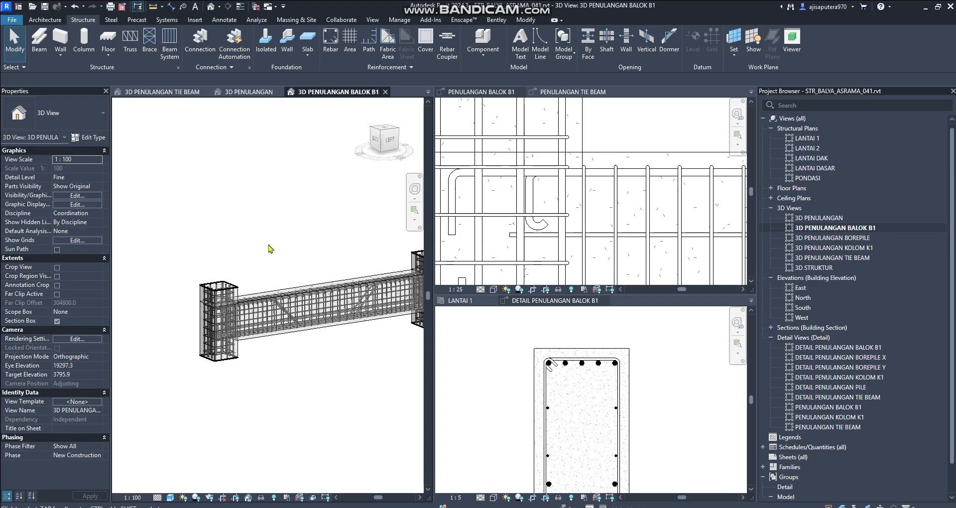
scroll(270, 249, "down", 2)
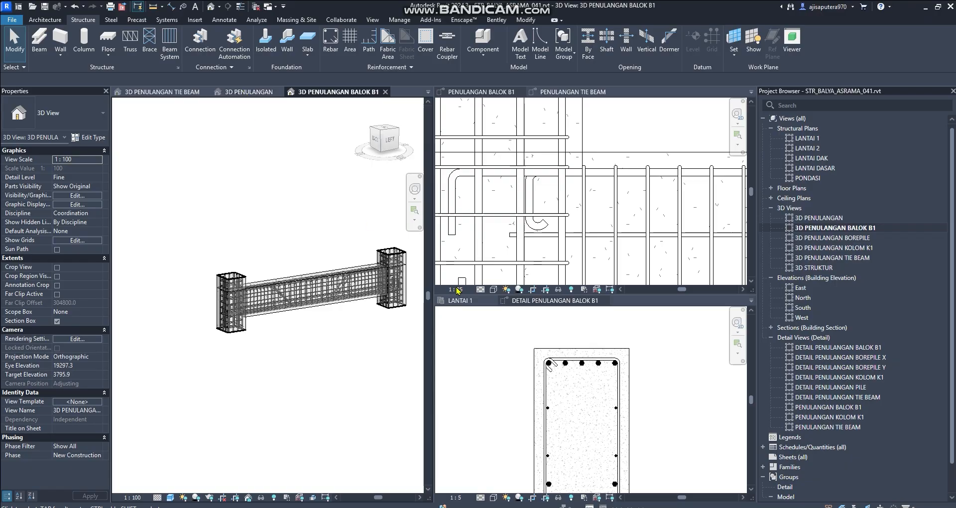
scroll(306, 212, "down", 1)
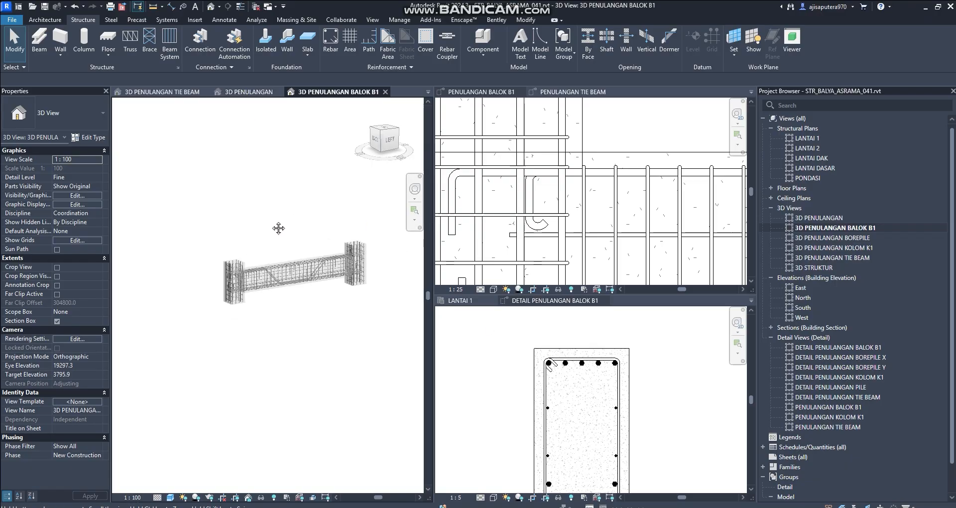
- Switch to the 3D PENULANGAN view and select the reinforced B1 700x400 beam at the building's edge
scroll(277, 226, "down", 1)
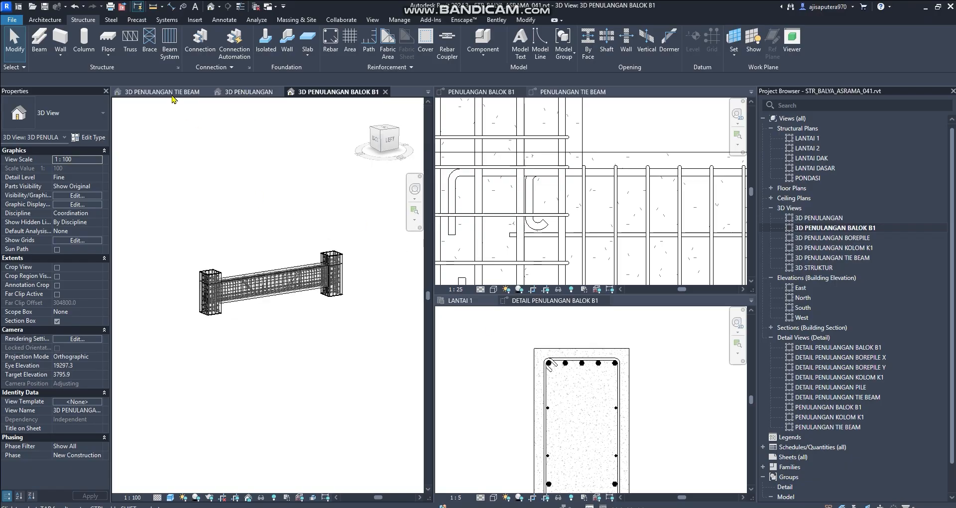
left_click(259, 98)
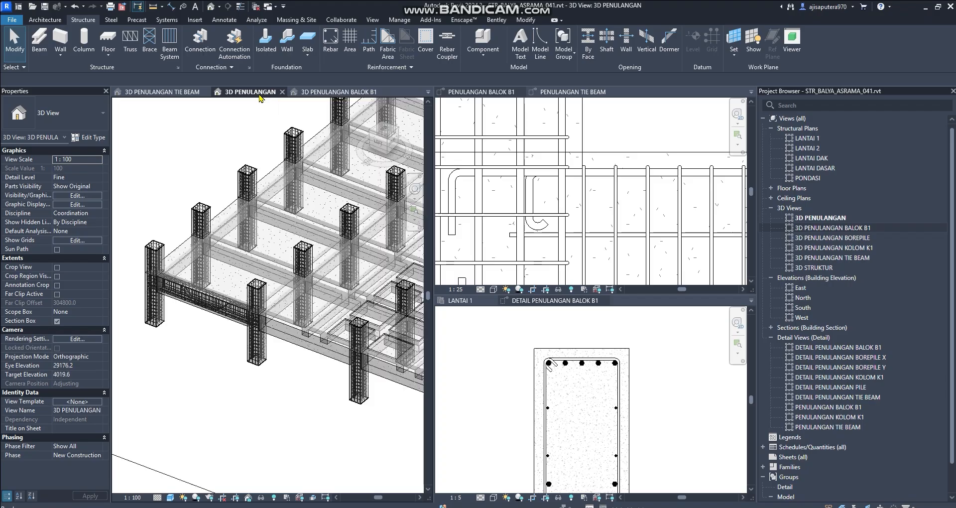
scroll(252, 384, "up", 1)
scroll(207, 340, "up", 1)
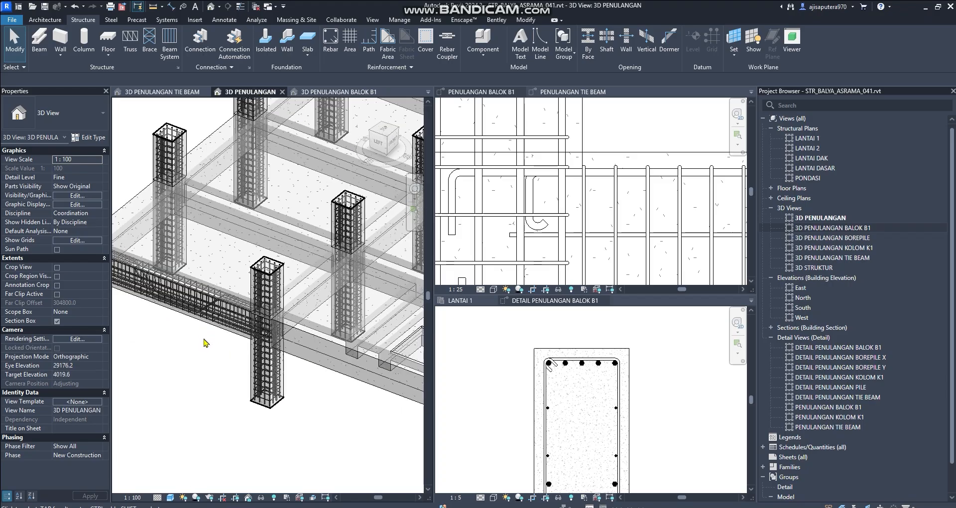
middle_click_drag(198, 336, 364, 378, "shift")
mouse_move(313, 343)
middle_mouse_down("shift")
mouse_move(309, 324)
mouse_move(300, 354)
middle_mouse_up("shift")
scroll(237, 303, "up", 3)
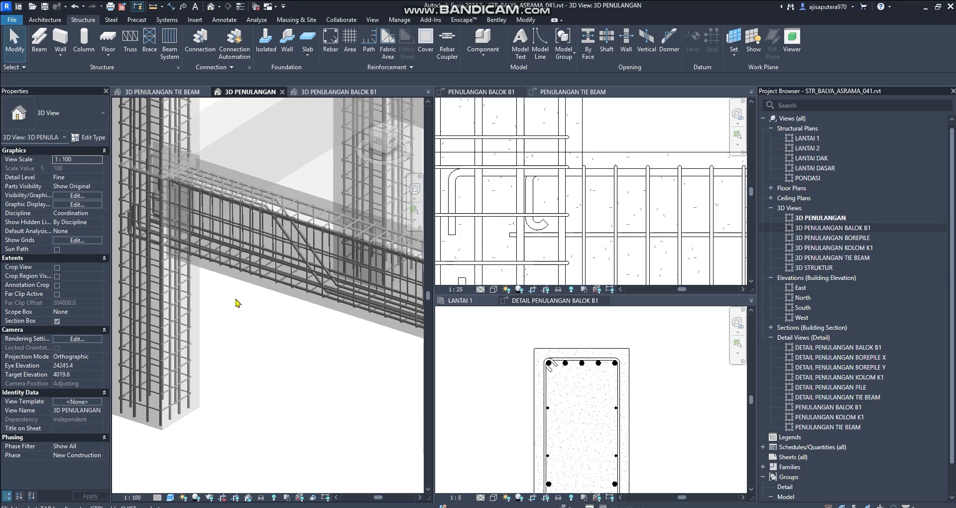
left_click(249, 283)
scroll(268, 294, "down", 3)
middle_click_drag(268, 293, 336, 309, "shift")
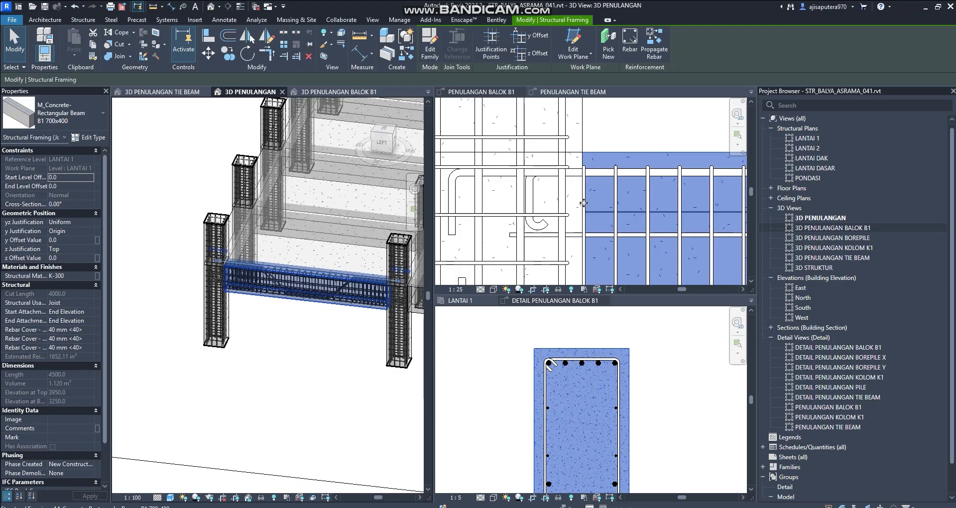
- Propagate the beam's rebar, aligned by host, to all the parallel beams behind it in the same bay
left_click(654, 45)
scroll(325, 263, "down", 3)
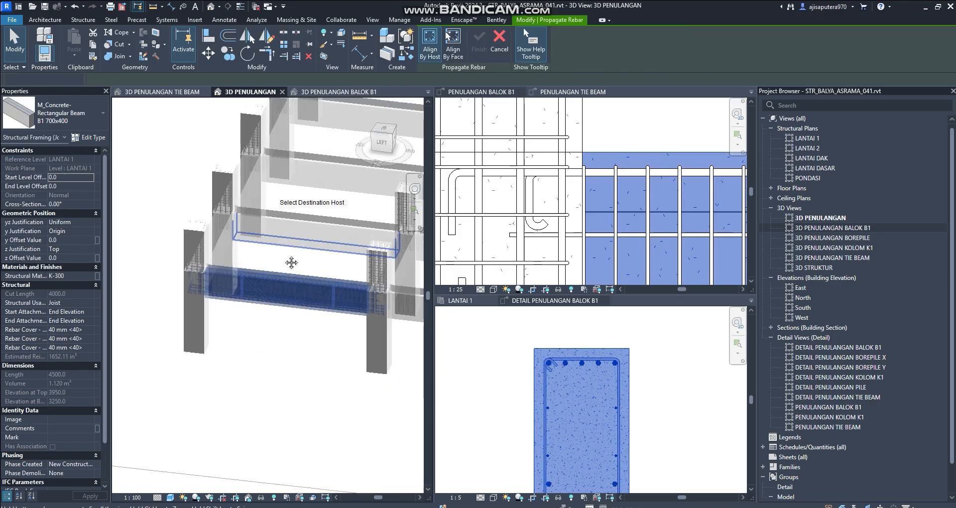
scroll(284, 263, "up", 2)
left_click(283, 264)
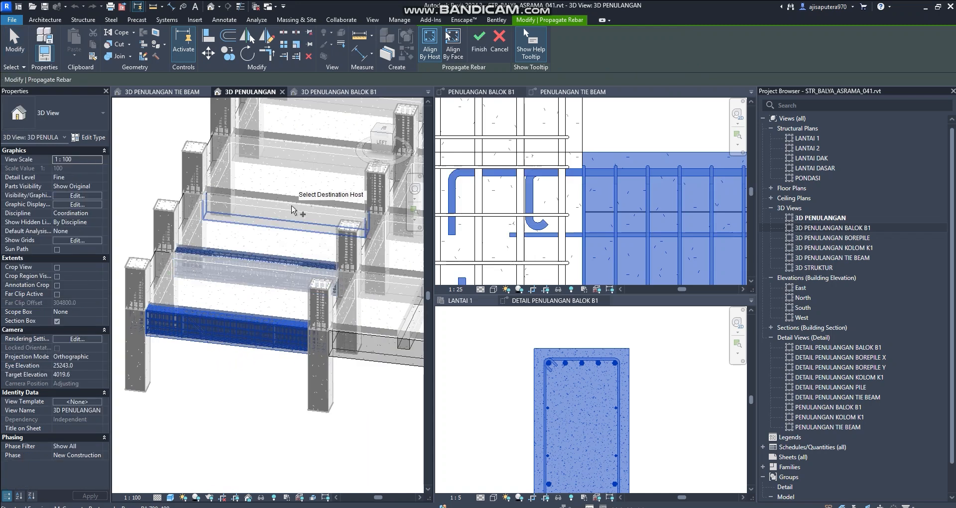
left_click(297, 216)
middle_click_drag(294, 255, 323, 213, "shift")
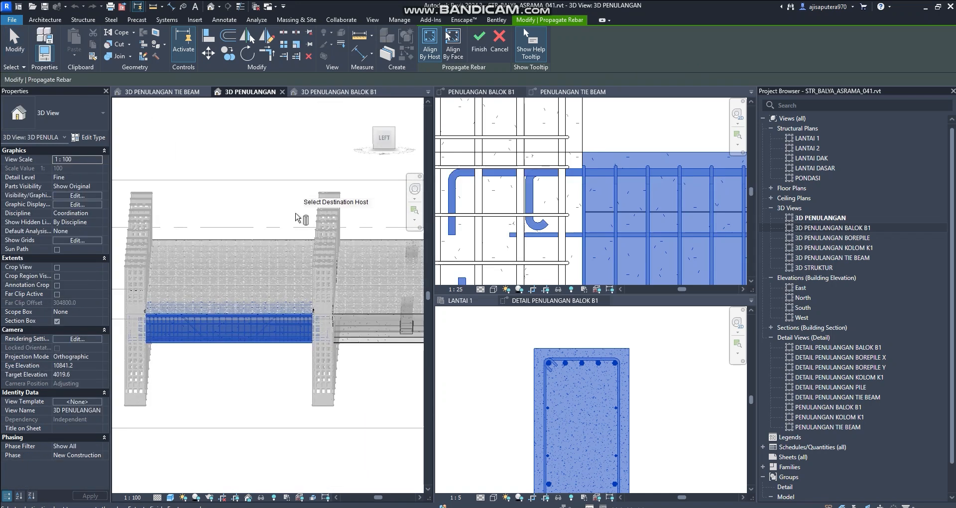
left_click_drag(276, 190, 209, 383)
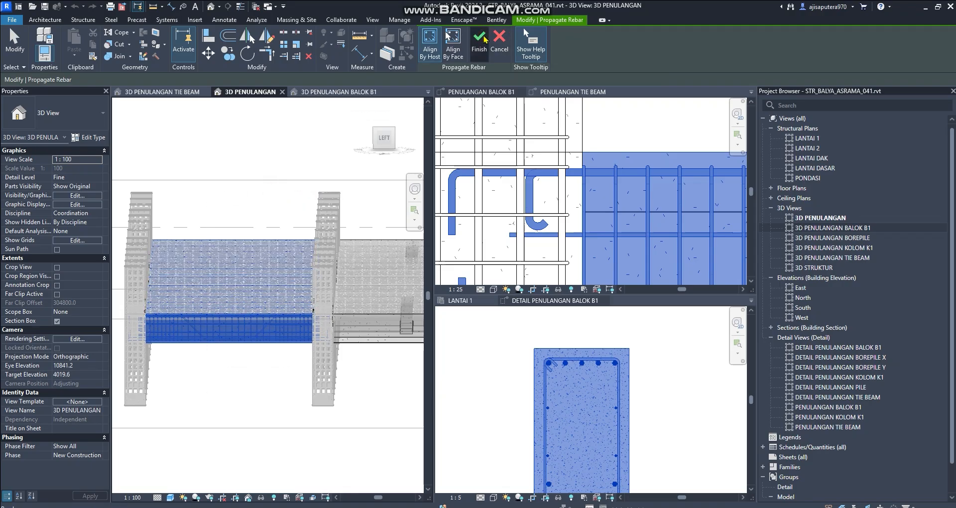
left_click(479, 42)
- Inspect the propagated reinforcement along the row of parallel beams in 3D and the bent bars in the PENULANGAN BALOK B1 detail
middle_click_drag(301, 250, 243, 299, "shift")
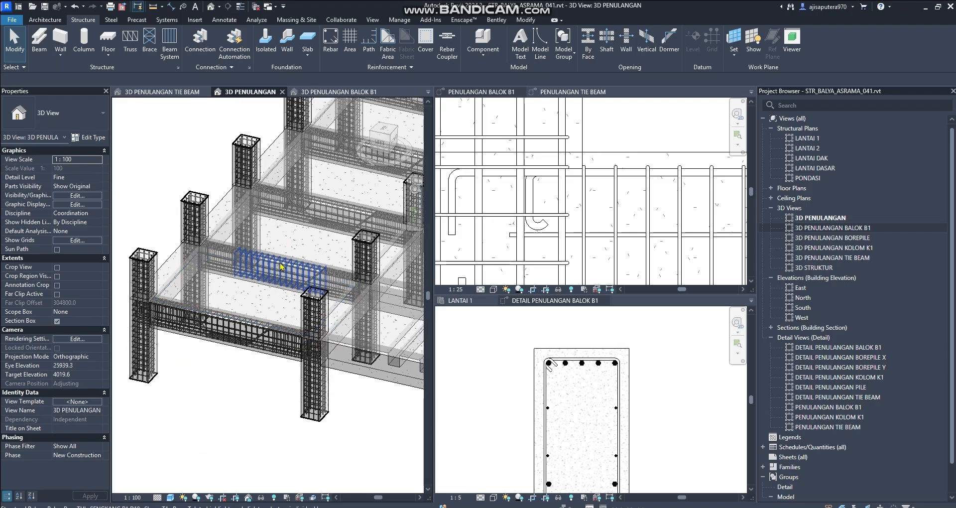
scroll(269, 278, "up", 3)
scroll(269, 254, "up", 4)
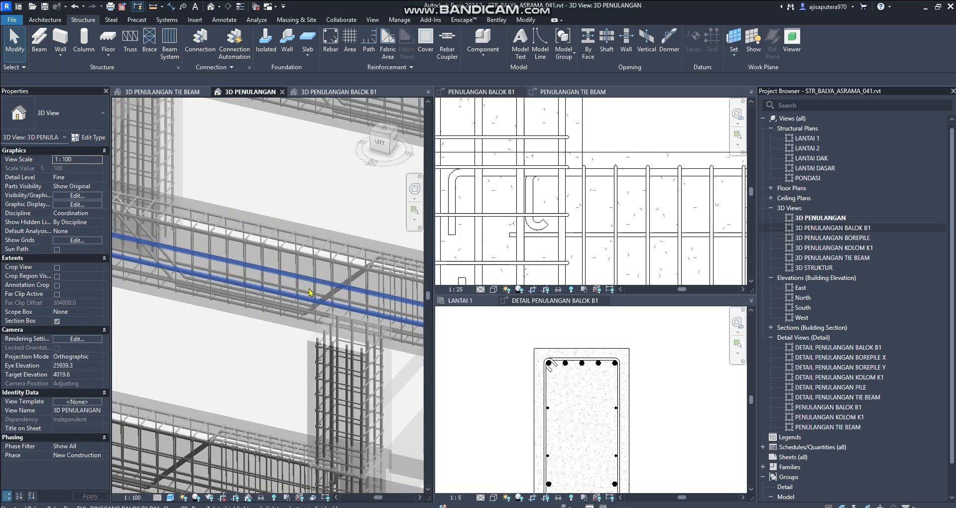
scroll(259, 245, "down", 5)
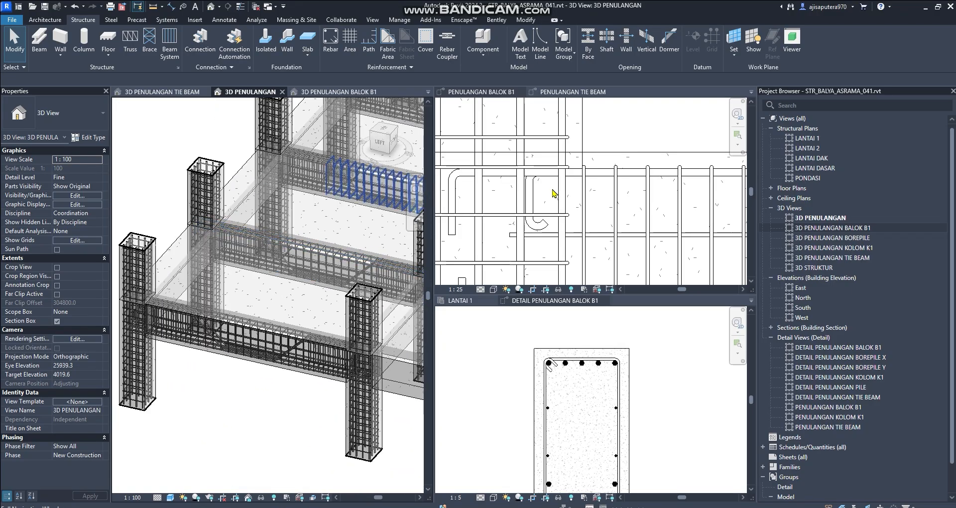
scroll(554, 193, "down", 1)
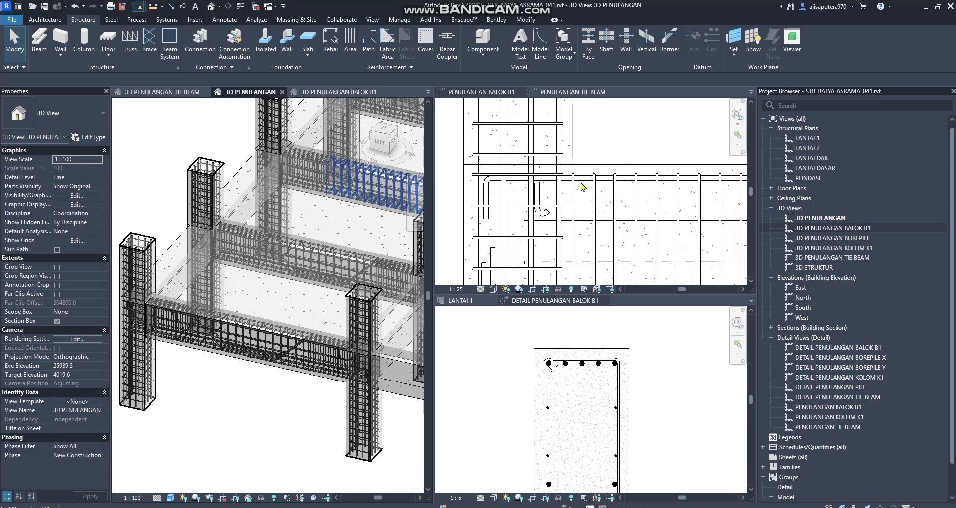
scroll(581, 187, "down", 5)
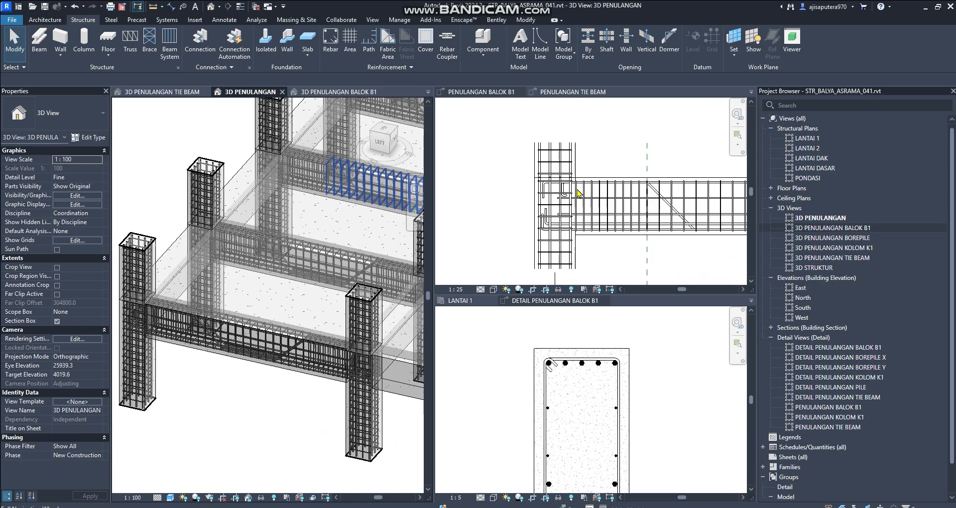
scroll(181, 295, "down", 4)
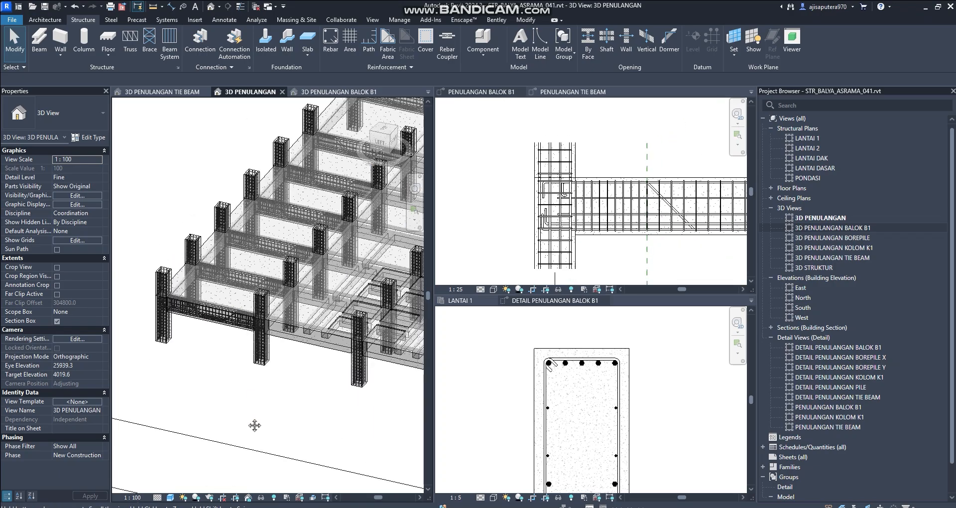
scroll(287, 266, "down", 2)
middle_click_drag(319, 223, 249, 254)
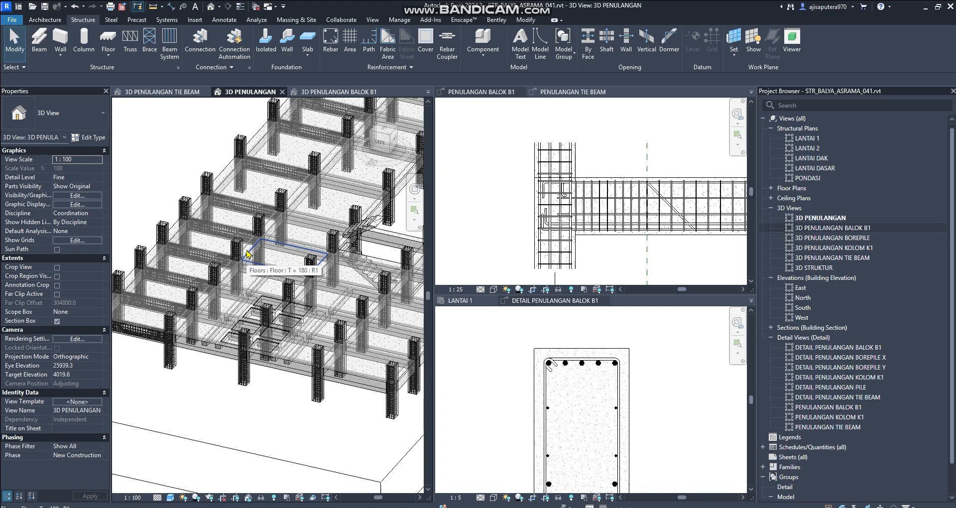